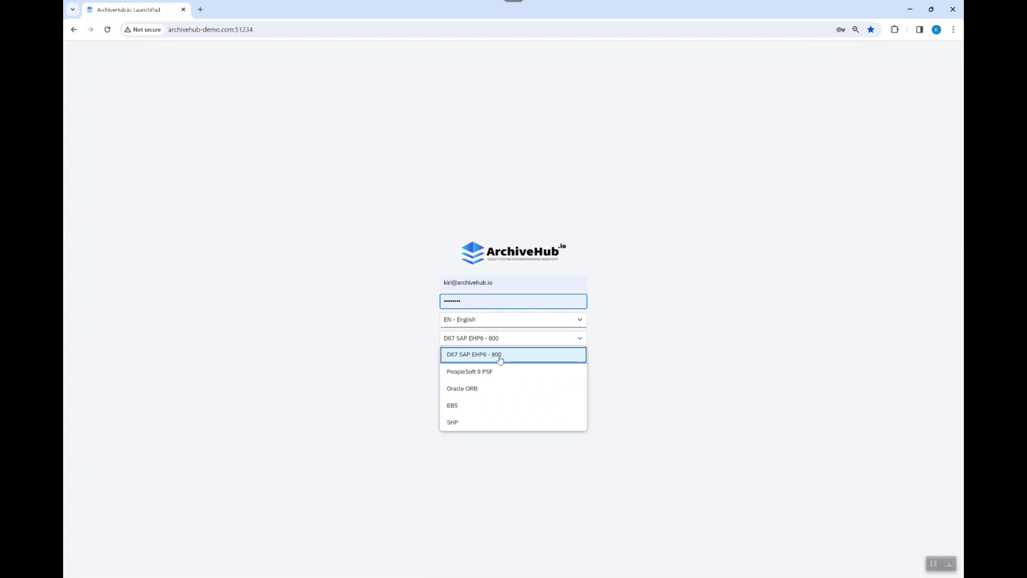
# Log on to the D67 SAP EHP6 - 800 system with the credentials already filled in.
pyautogui.click(499, 357)
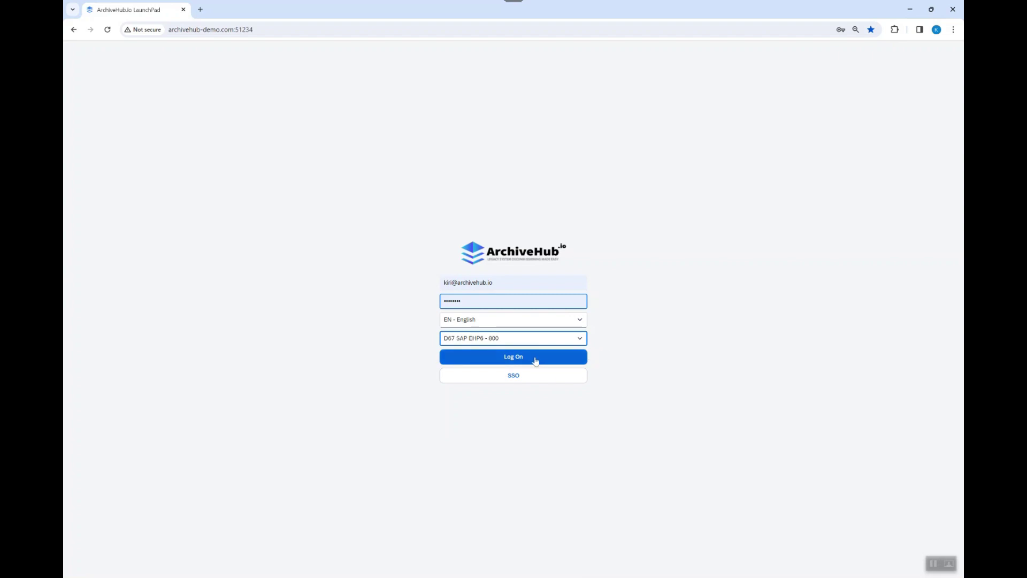
pyautogui.click(526, 362)
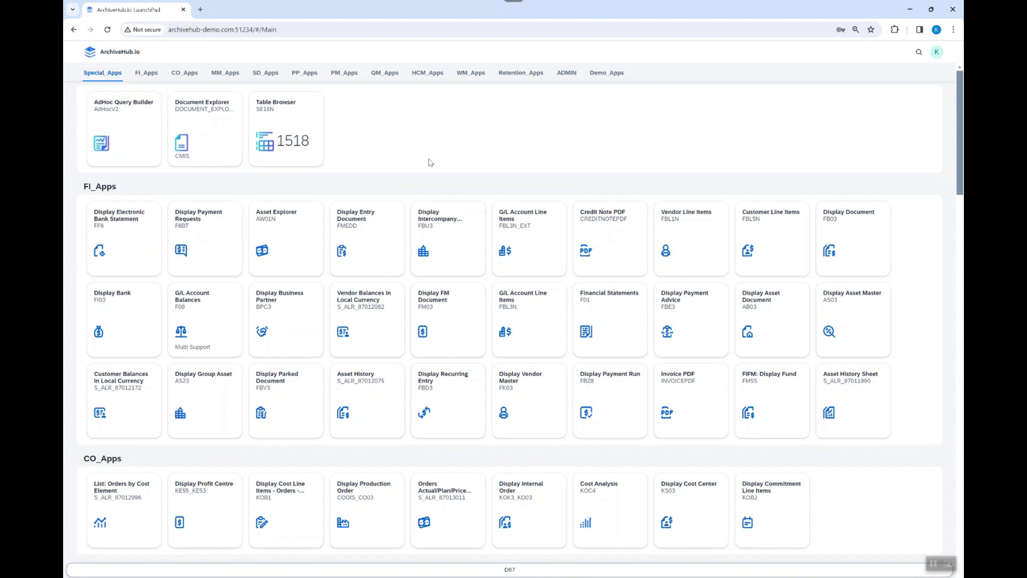
# Look through the launchpad's app groups, from Special_Apps and the finance apps down to the retention, admin and demo apps.
pyautogui.scroll(-1, 431, 162)
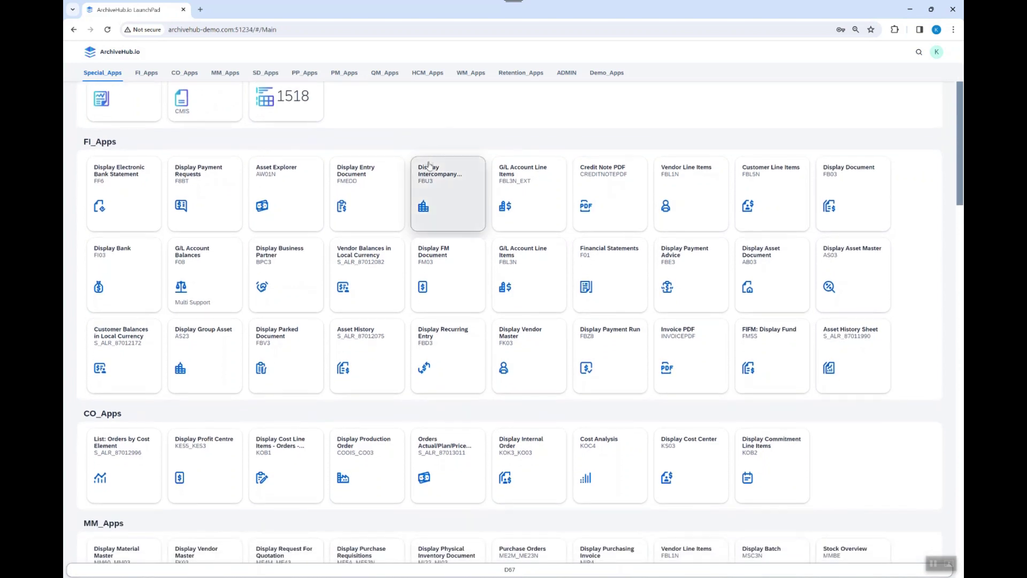
pyautogui.scroll(-5, 462, 383)
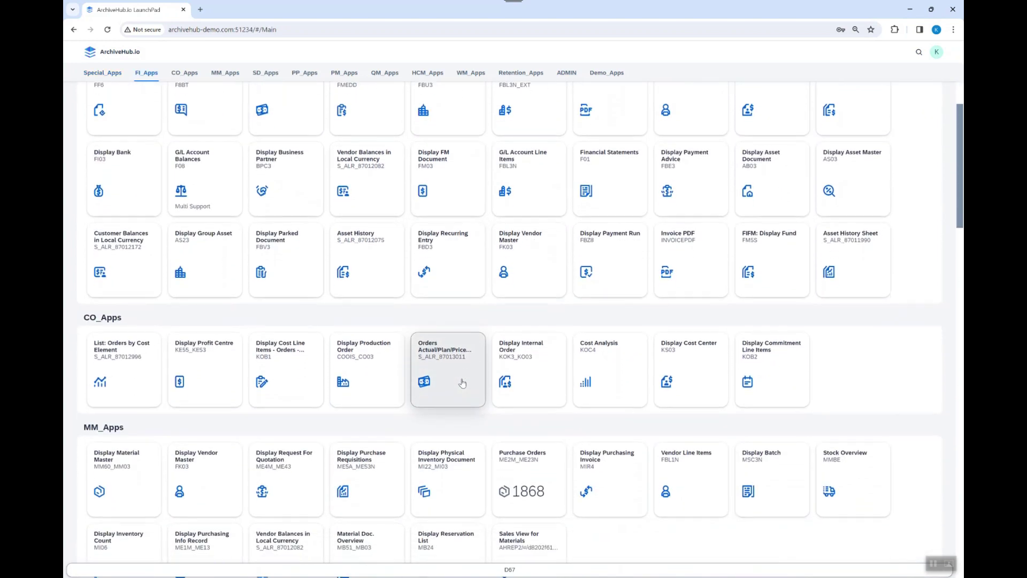
pyautogui.scroll(-13, 569, 414)
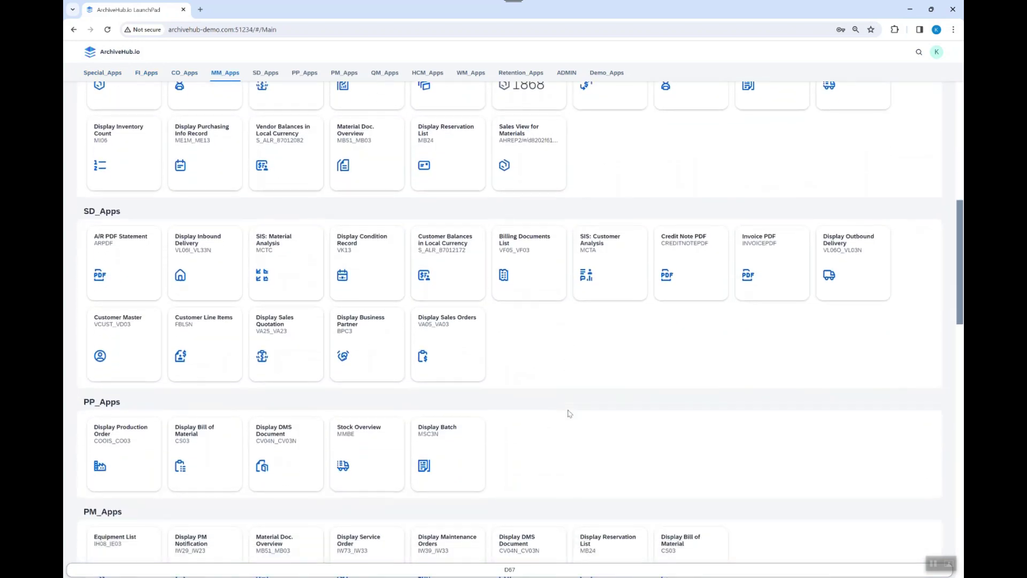
pyautogui.scroll(-12, 569, 414)
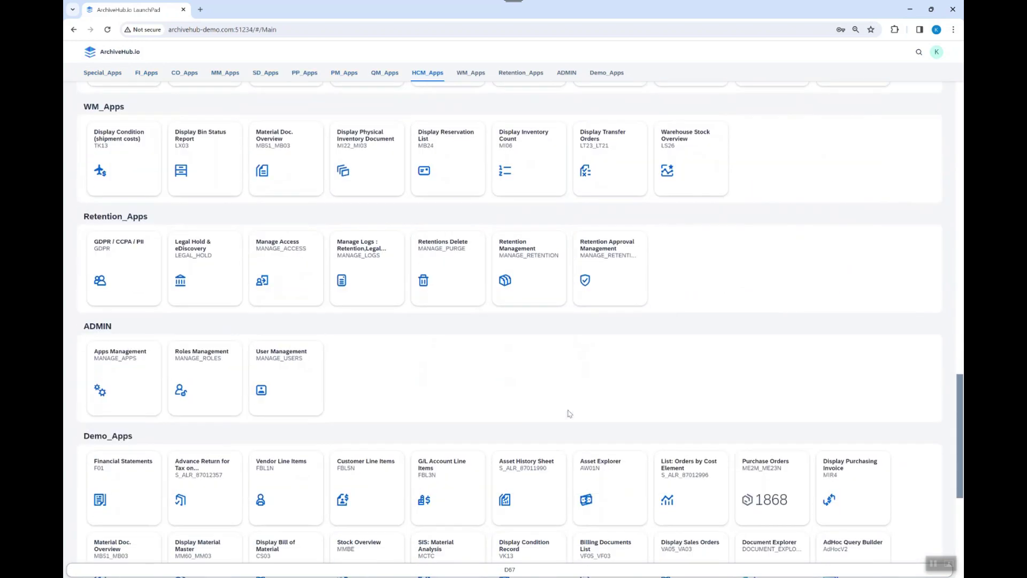
pyautogui.scroll(5, 569, 413)
pyautogui.scroll(15, 570, 414)
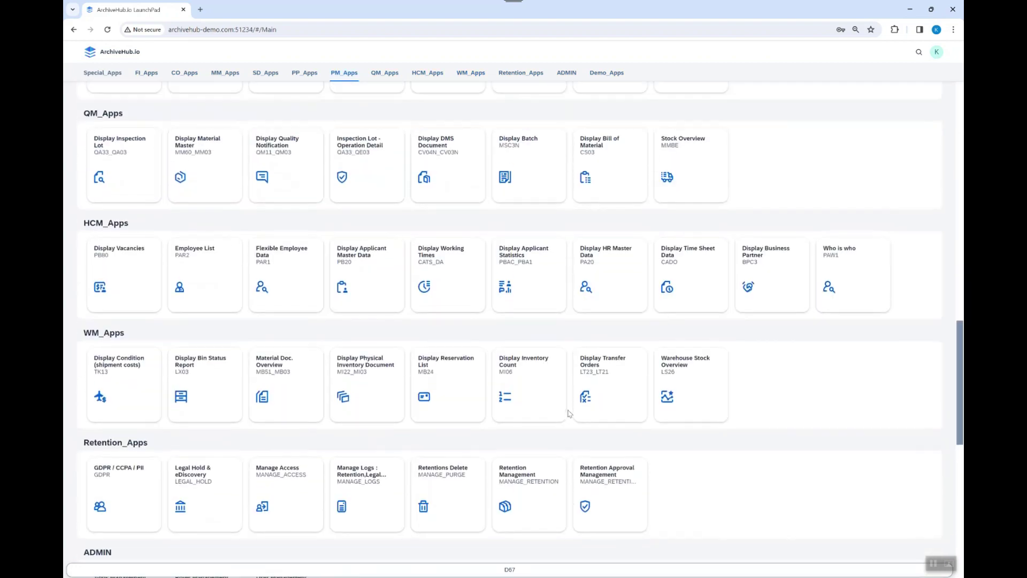
pyautogui.scroll(4, 599, 356)
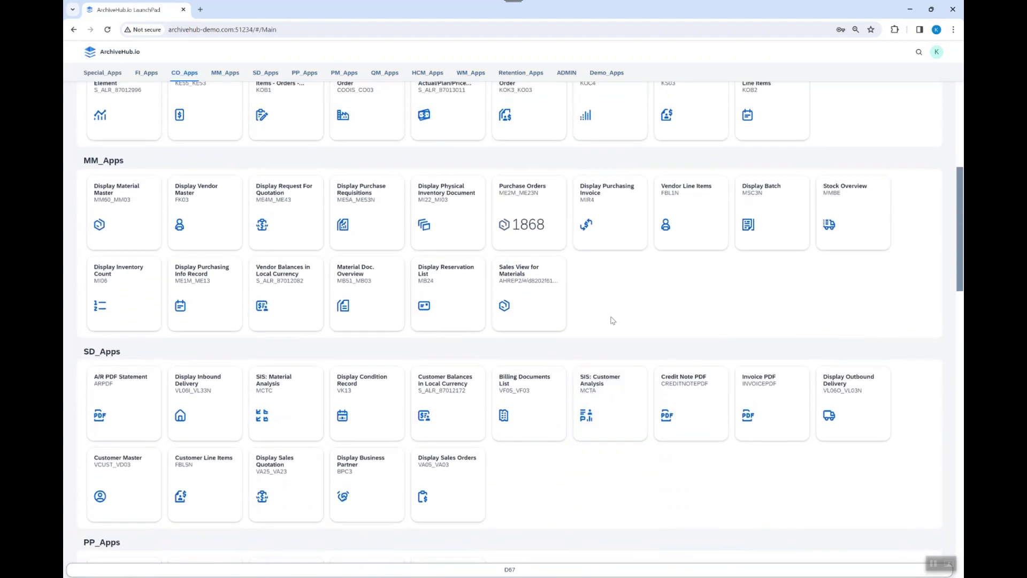
pyautogui.scroll(5, 665, 292)
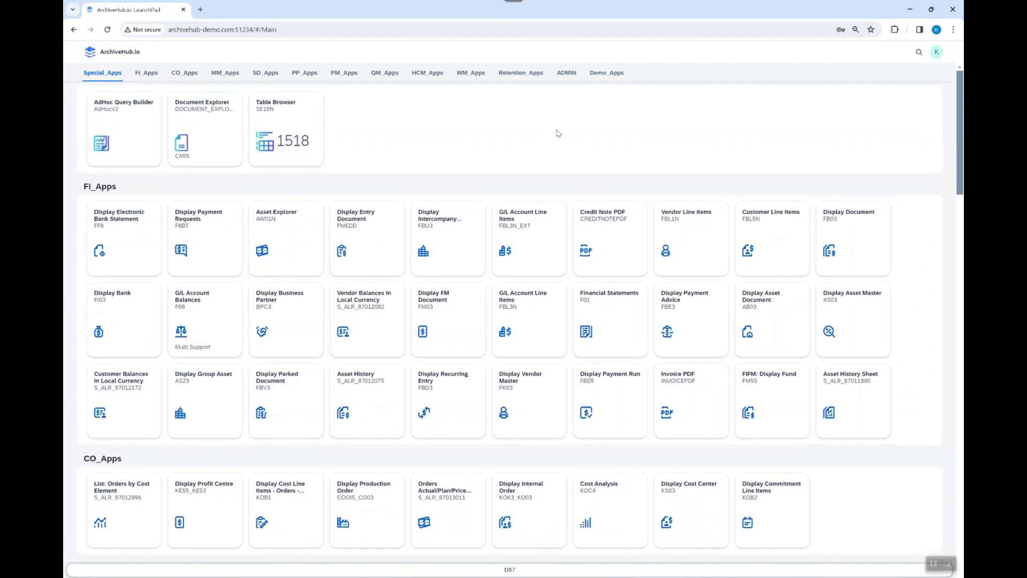
pyautogui.scroll(-2, 587, 140)
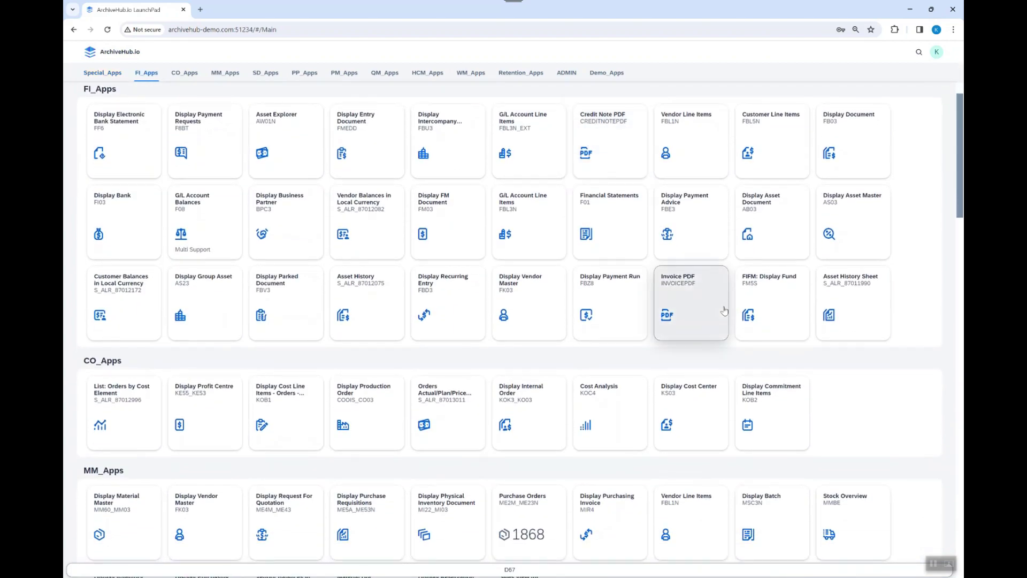
pyautogui.scroll(-5, 855, 412)
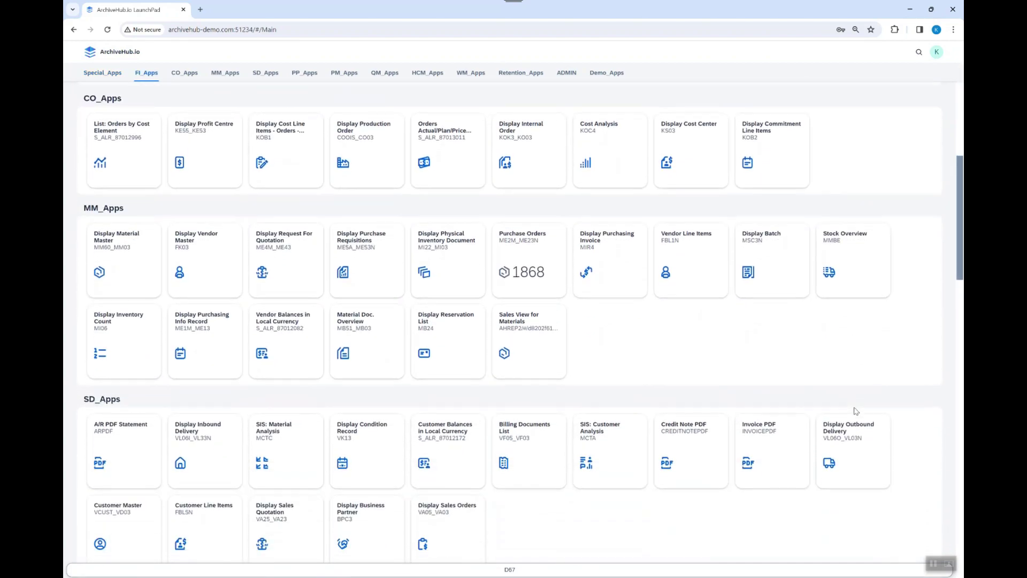
pyautogui.scroll(-3, 871, 371)
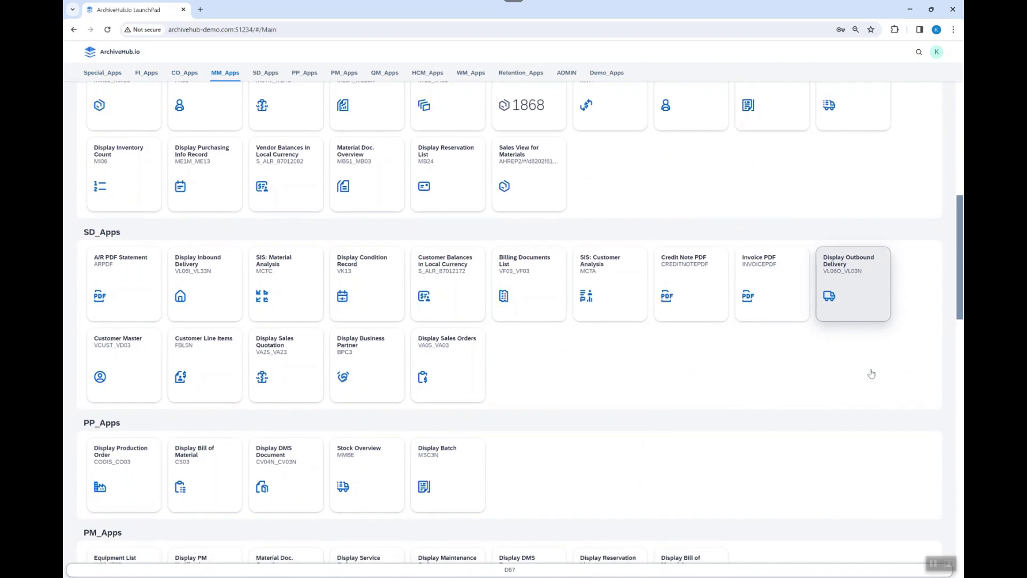
pyautogui.scroll(10, 859, 374)
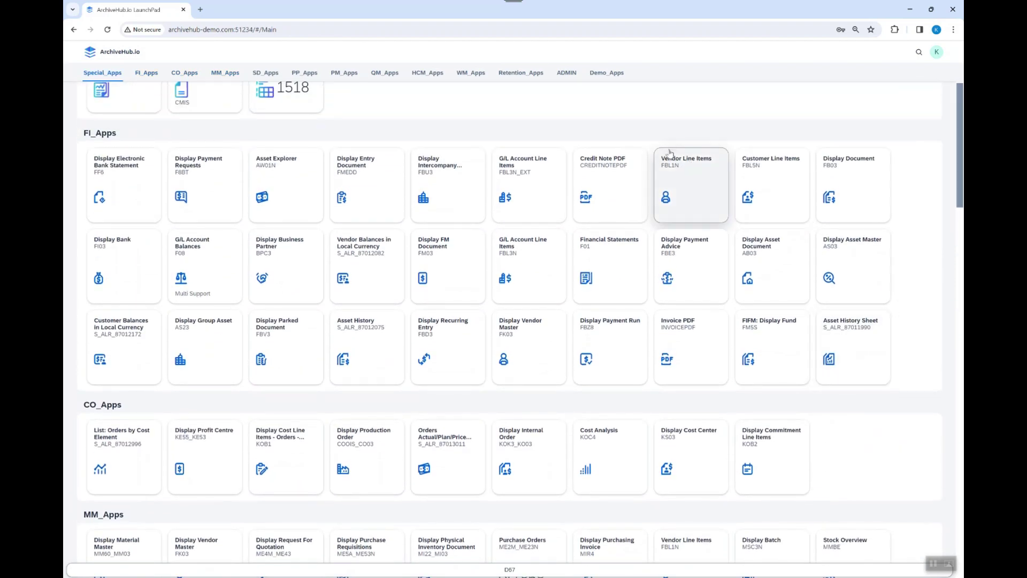
# Open the Financial Statements app from the Demo_Apps group and run the report with the saved variant CC1000_FY2014_INT.
pyautogui.click(608, 75)
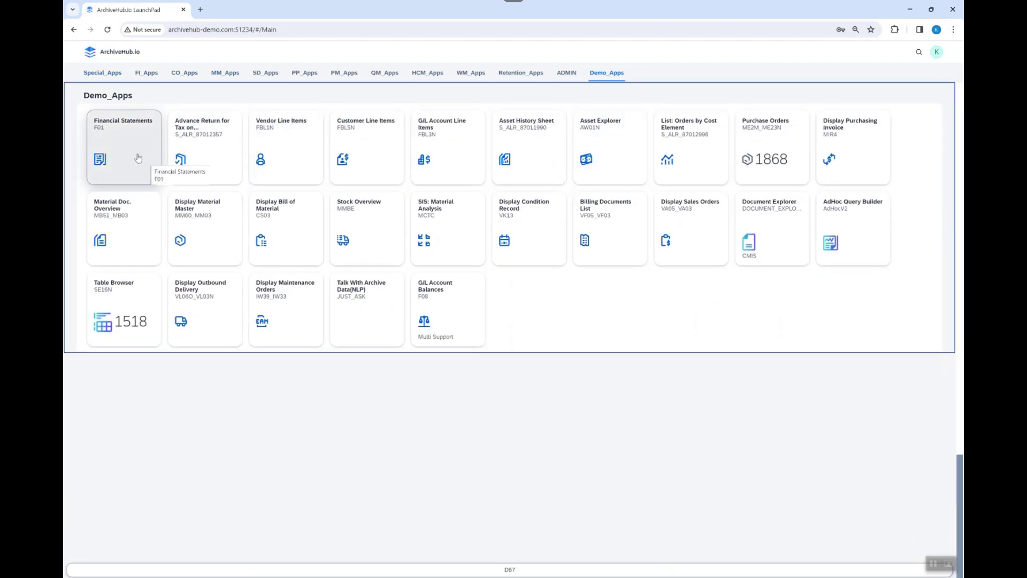
pyautogui.click(138, 156)
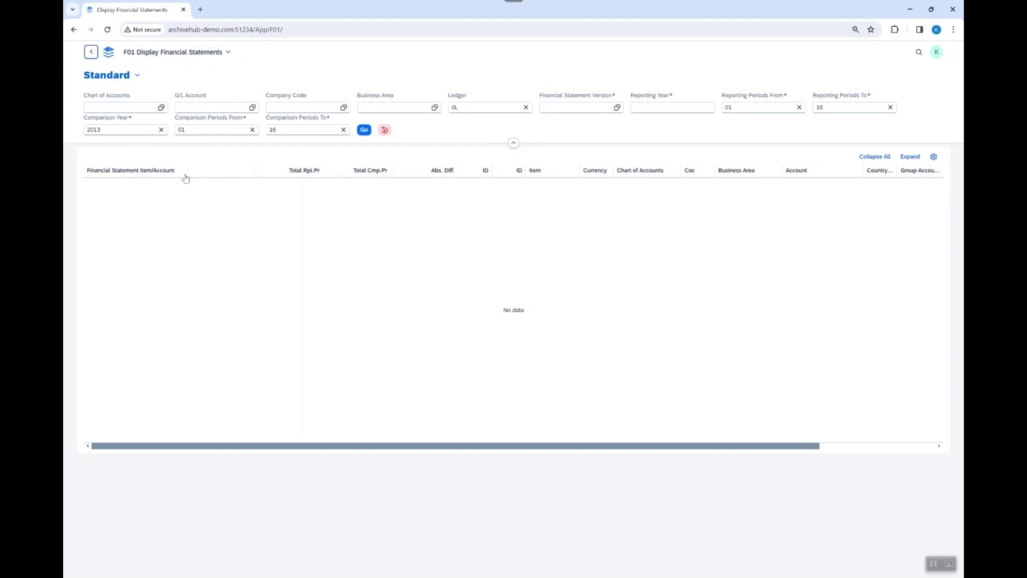
pyautogui.click(137, 75)
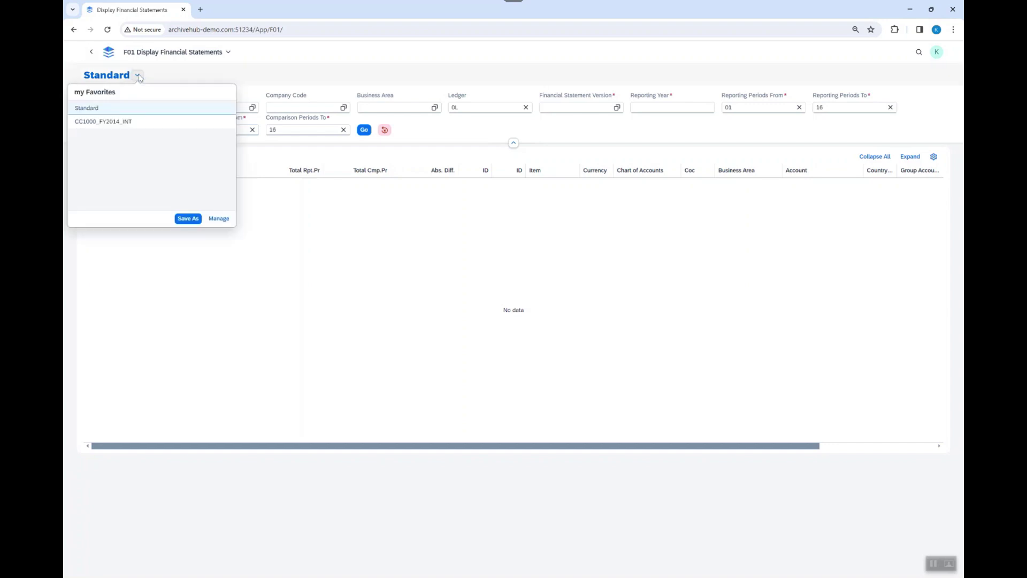
pyautogui.click(137, 122)
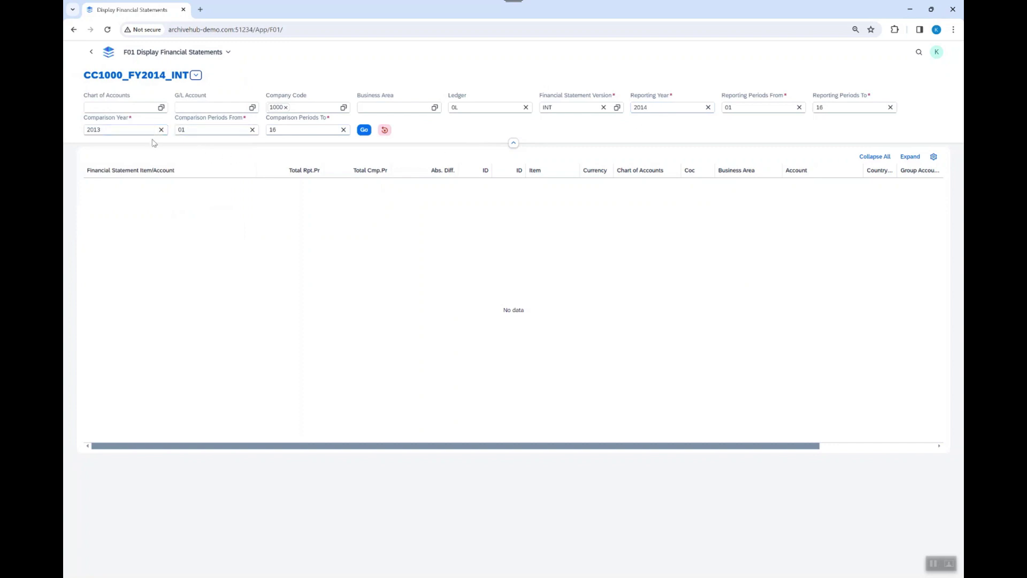
pyautogui.click(364, 130)
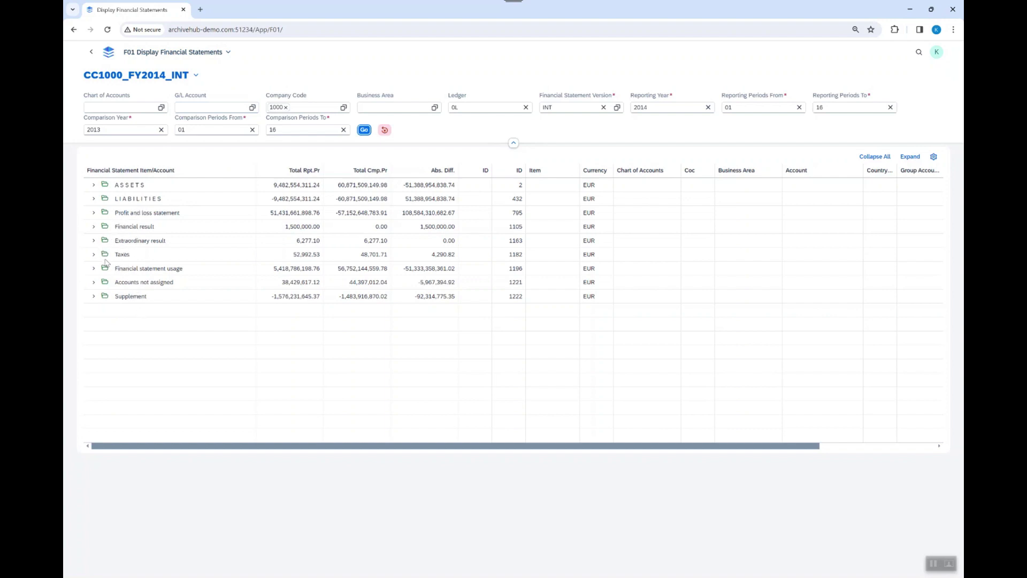
# Expand the Assets hierarchy through Fixed assets, Tangible assets and INT1032010 down to the accounts under Acquisition value.
pyautogui.click(94, 185)
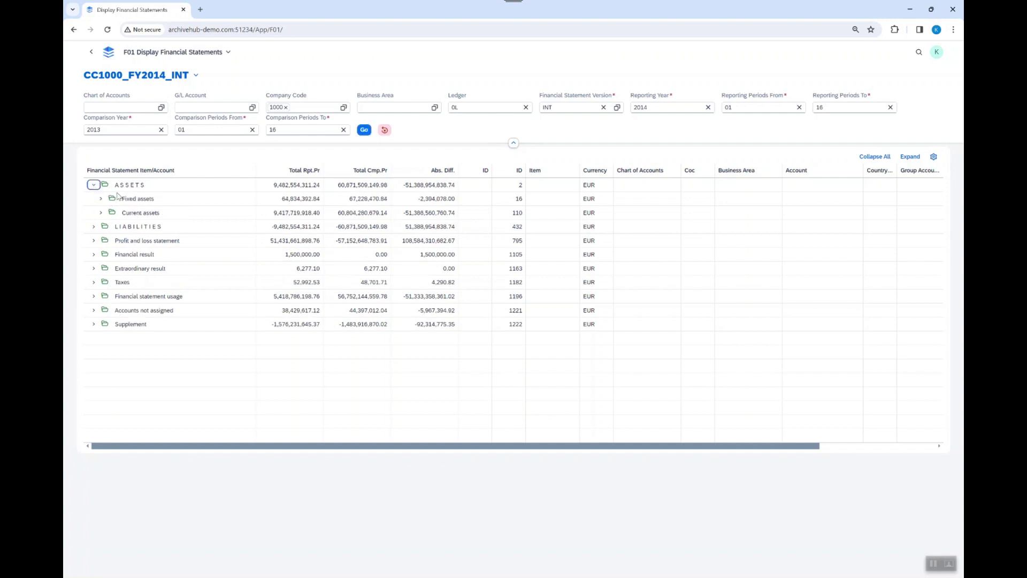
pyautogui.click(100, 199)
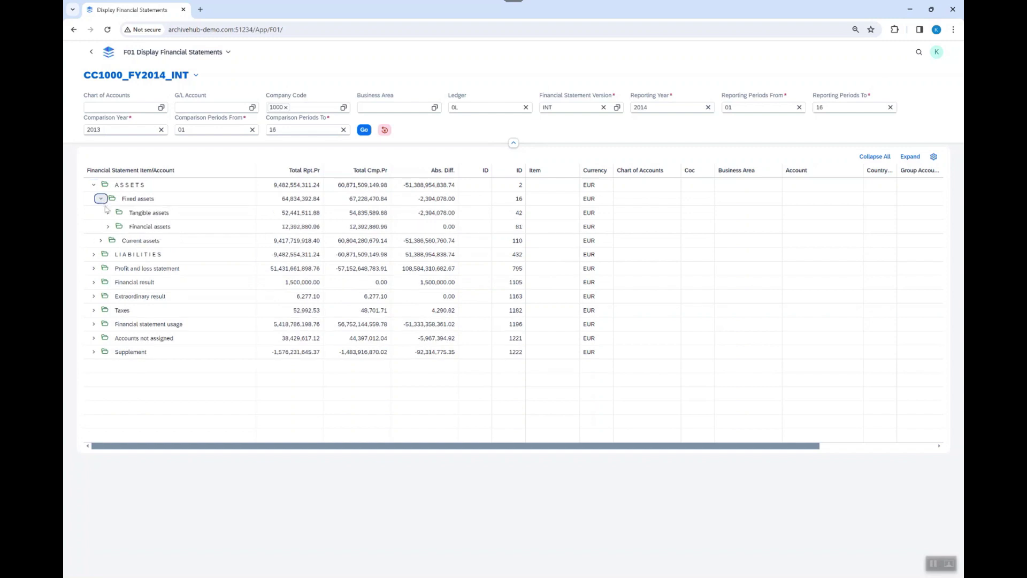
pyautogui.click(107, 212)
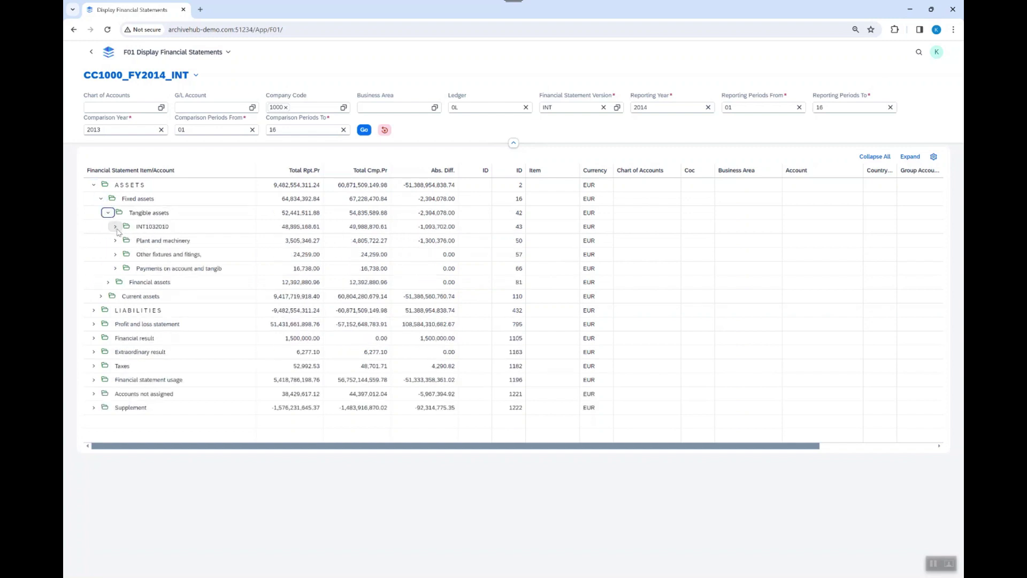
pyautogui.click(115, 227)
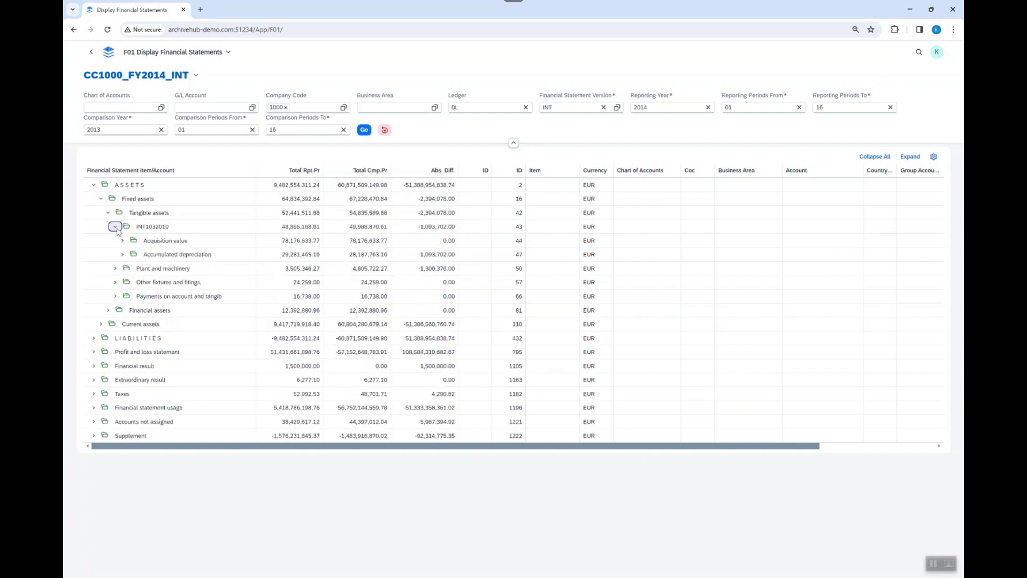
pyautogui.click(122, 241)
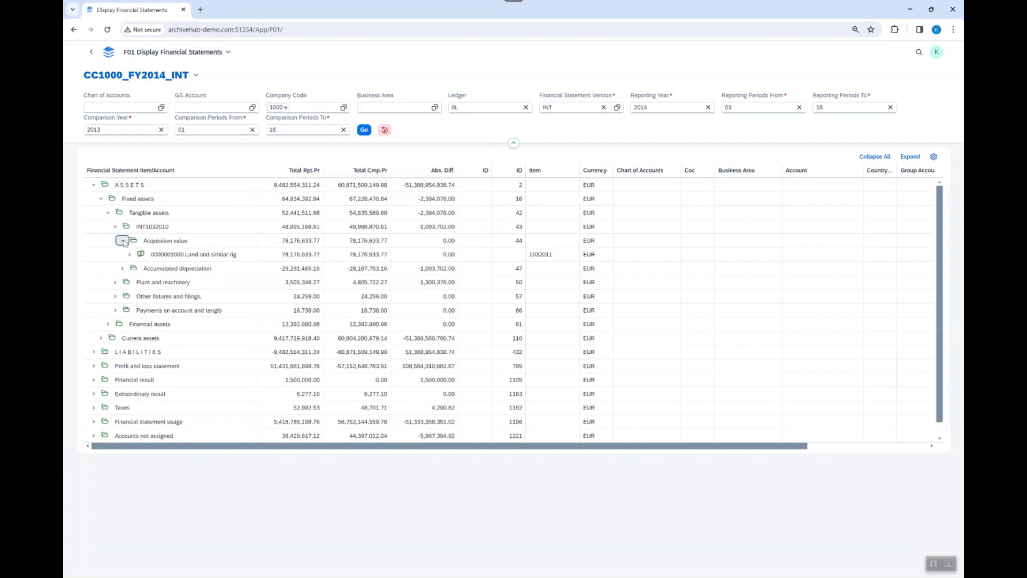
# Drill into Current assets through receivables due within one year, down to the company and business area level of the general doubtful debts account.
pyautogui.click(101, 338)
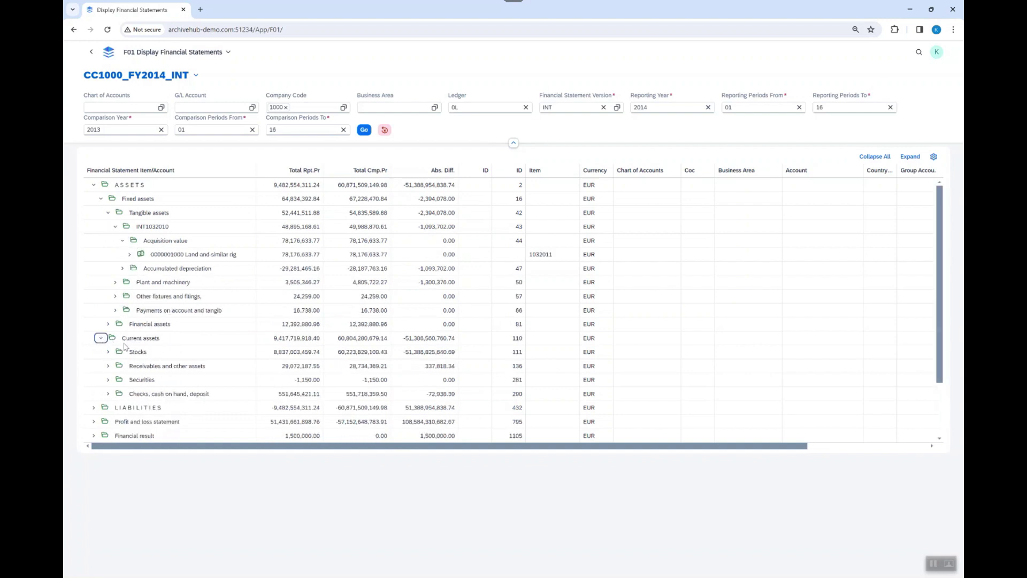
pyautogui.click(108, 365)
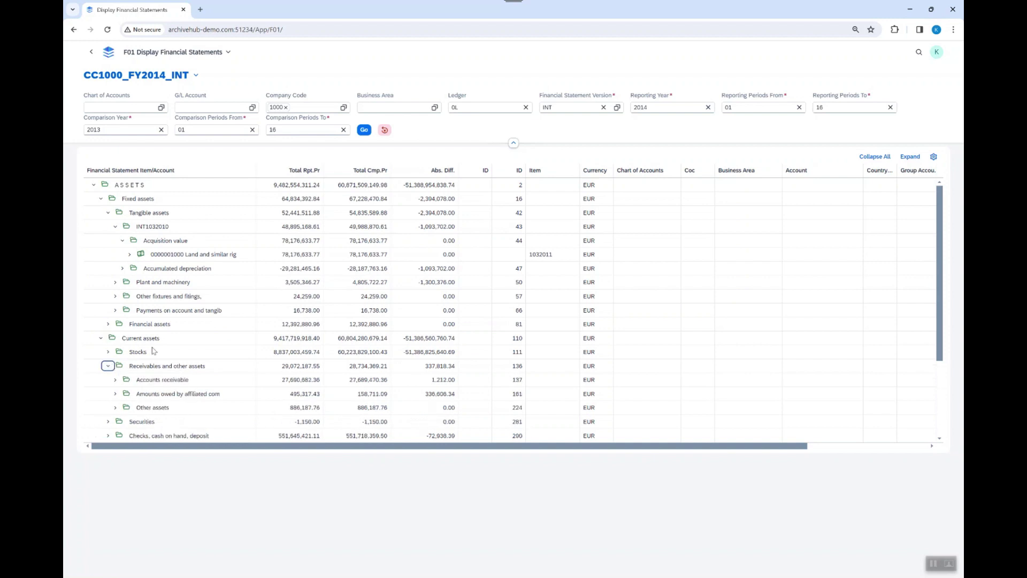
pyautogui.scroll(-3, 153, 350)
pyautogui.click(115, 268)
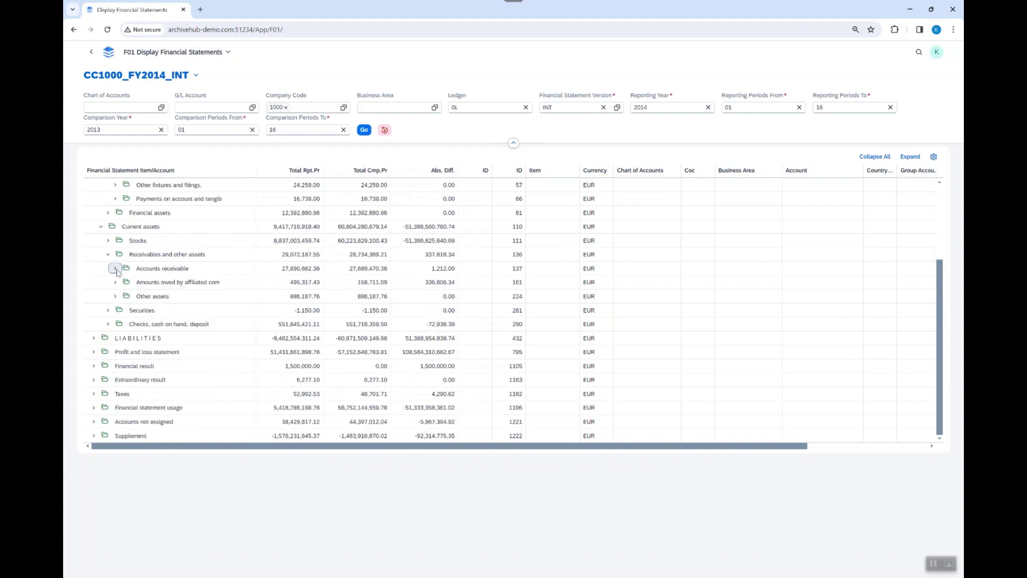
pyautogui.click(122, 282)
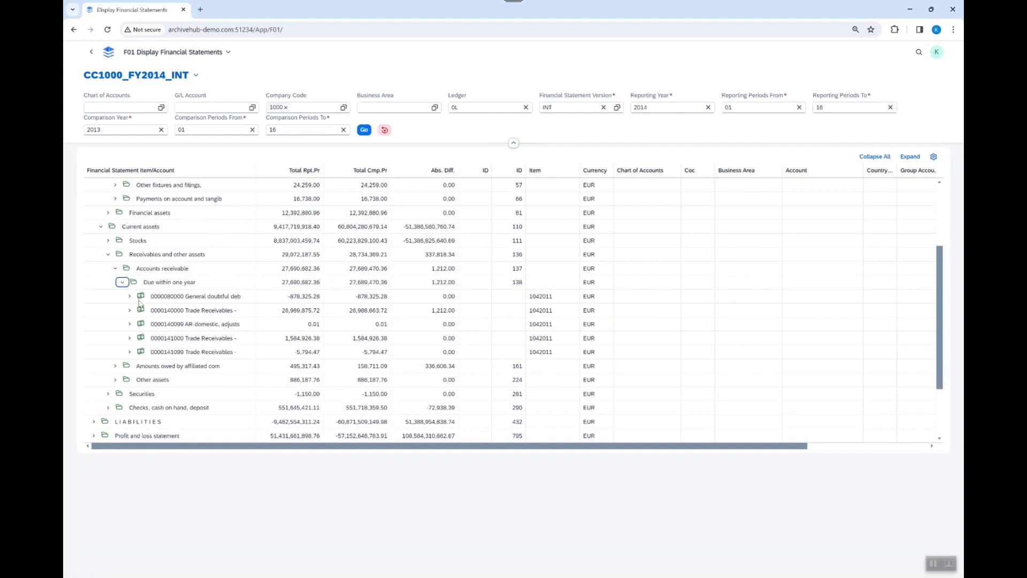
pyautogui.click(129, 296)
pyautogui.click(136, 310)
pyautogui.scroll(4, 237, 321)
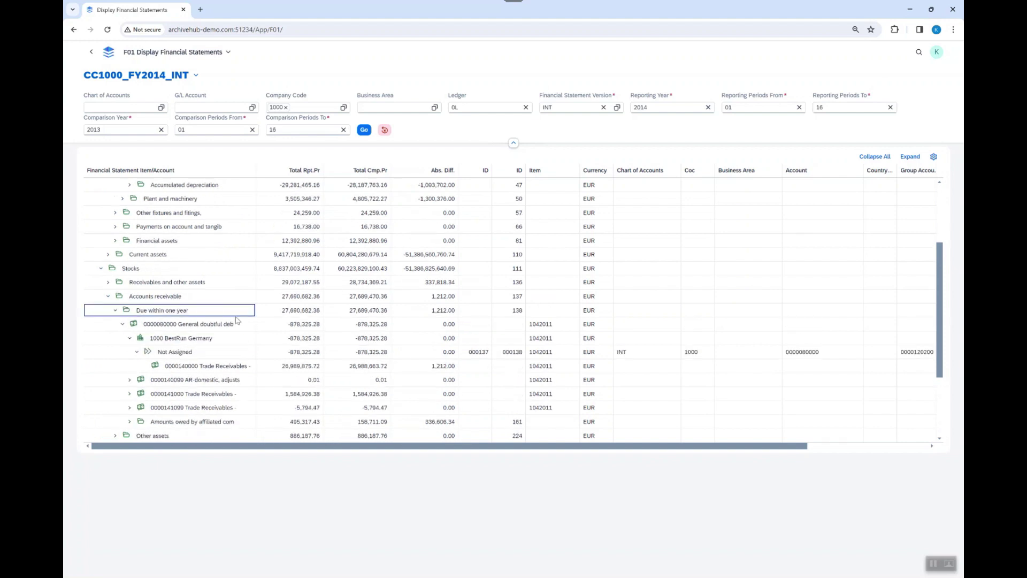
pyautogui.scroll(-8, 237, 321)
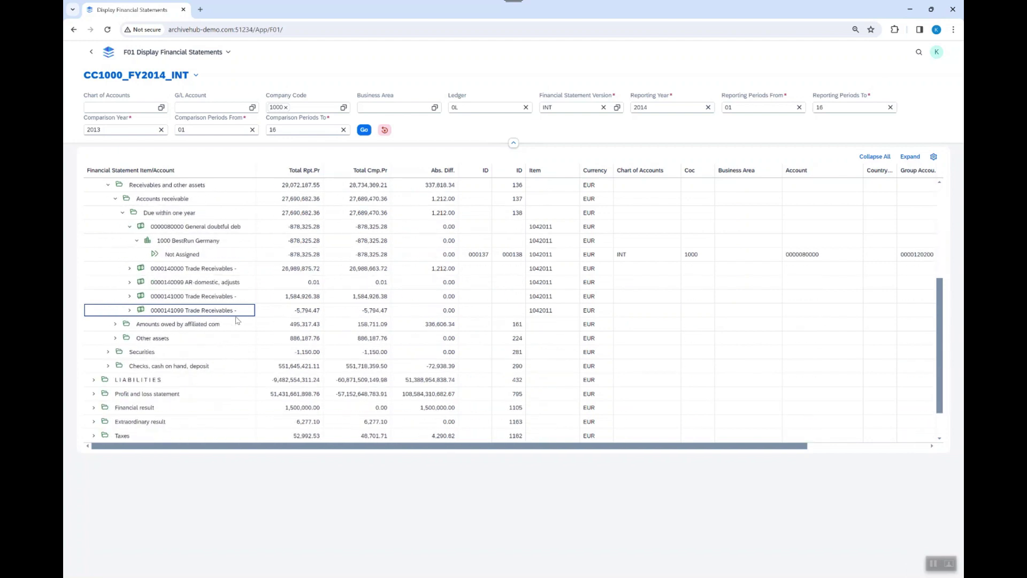
# Expand Liabilities down to the Capital and reserves items, and the Profit and loss statement down to the Gross sales revenues items.
pyautogui.click(94, 337)
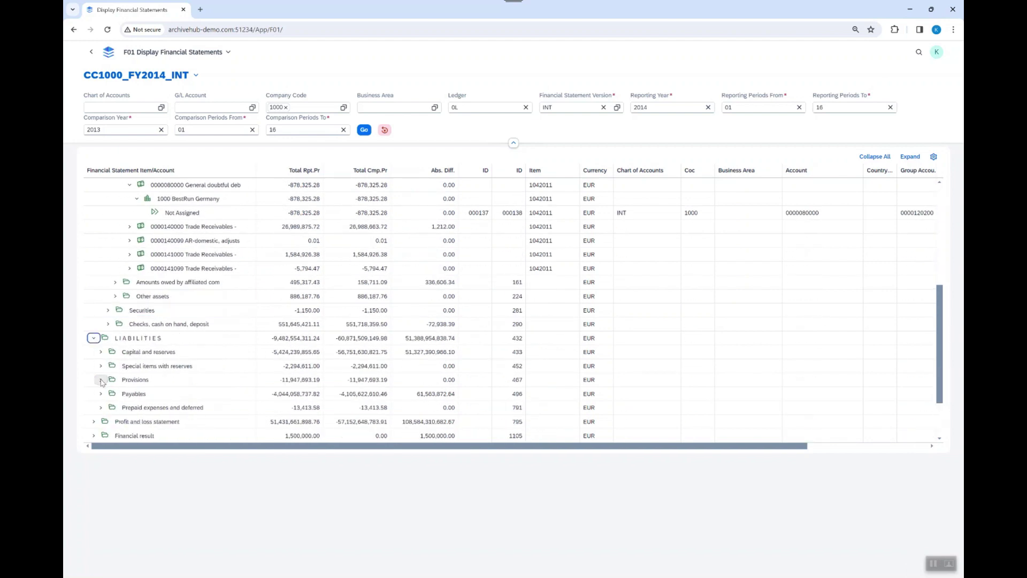
pyautogui.click(101, 351)
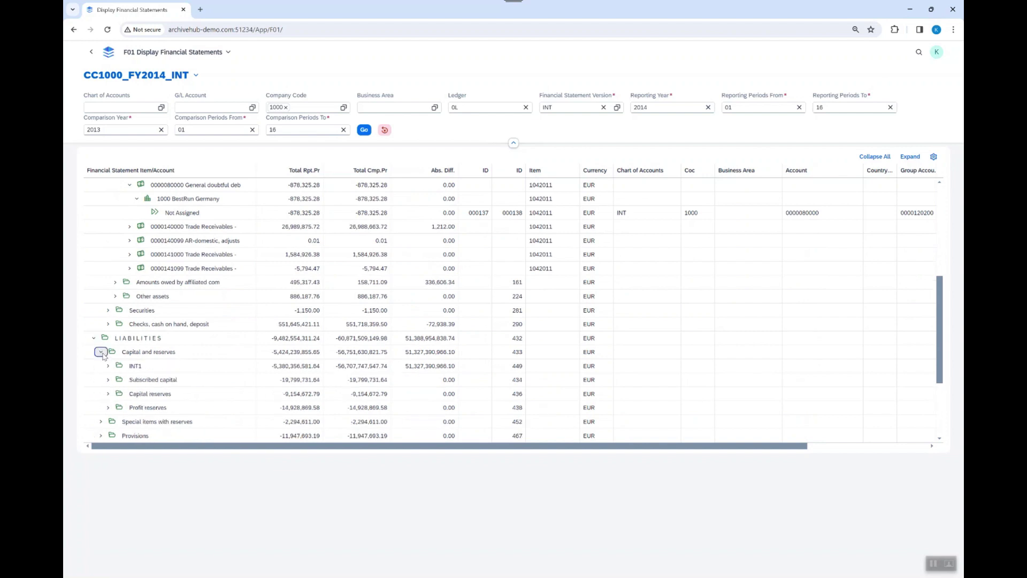
pyautogui.scroll(-3, 159, 360)
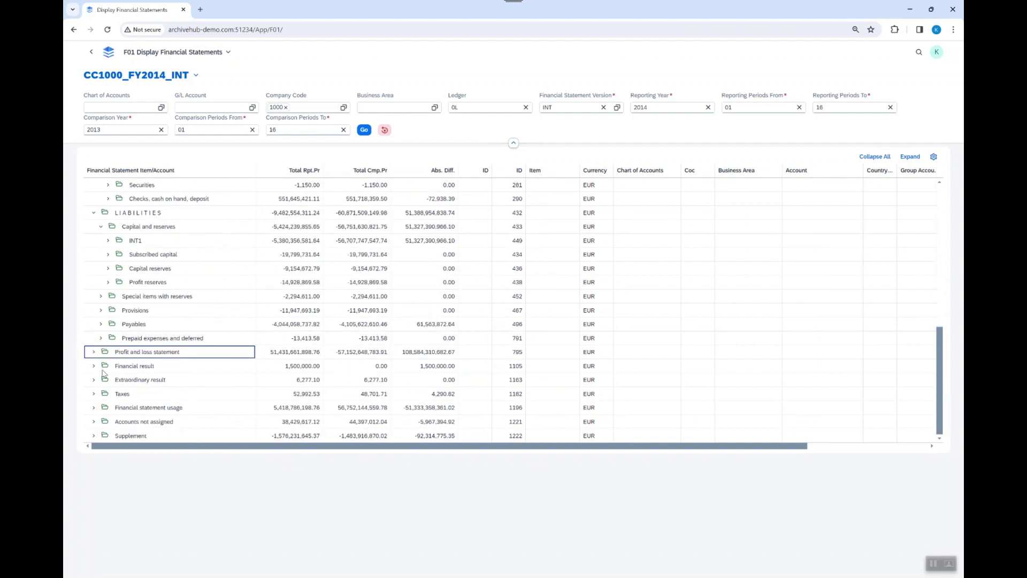
pyautogui.click(94, 351)
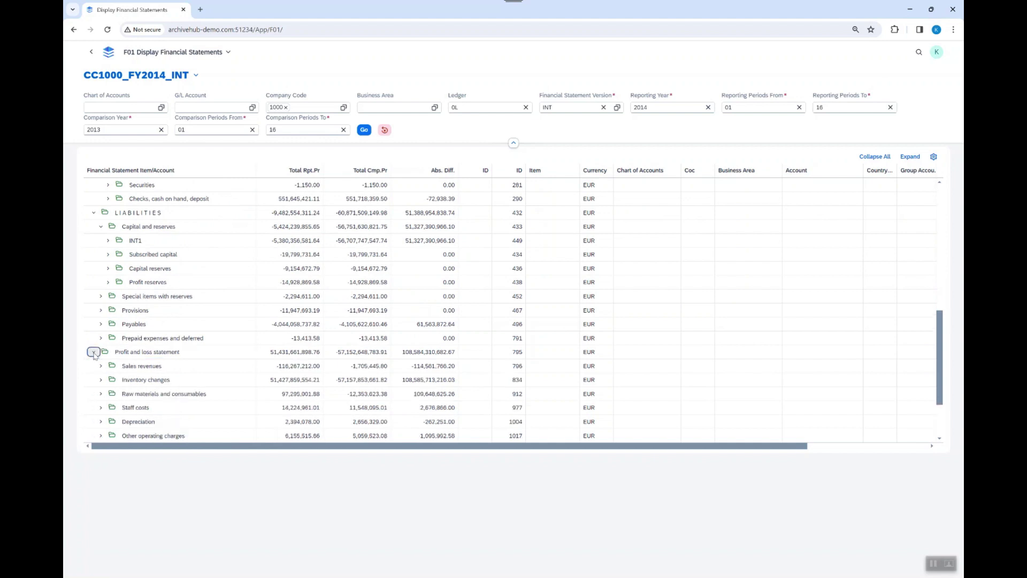
pyautogui.click(101, 366)
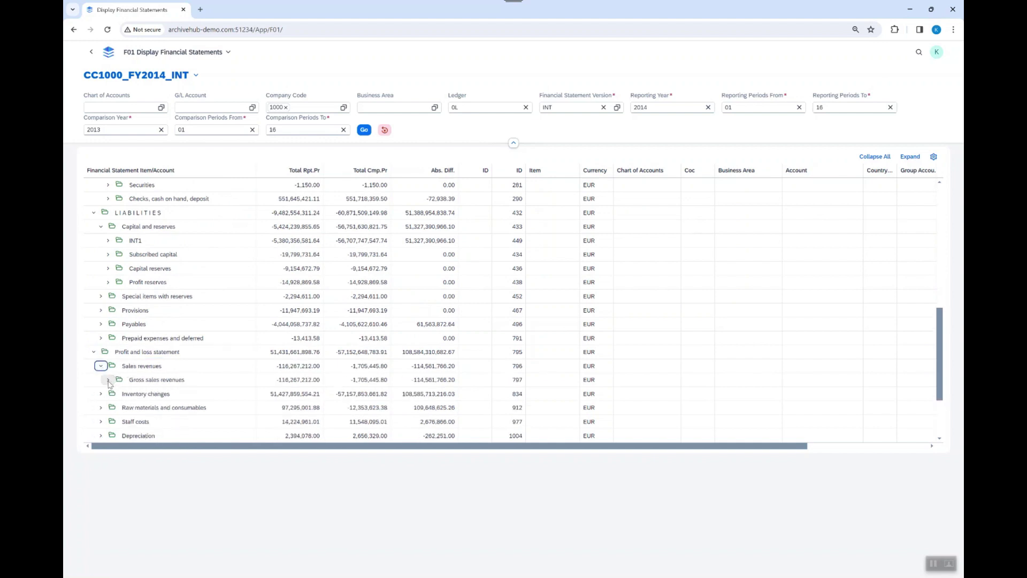
pyautogui.click(107, 380)
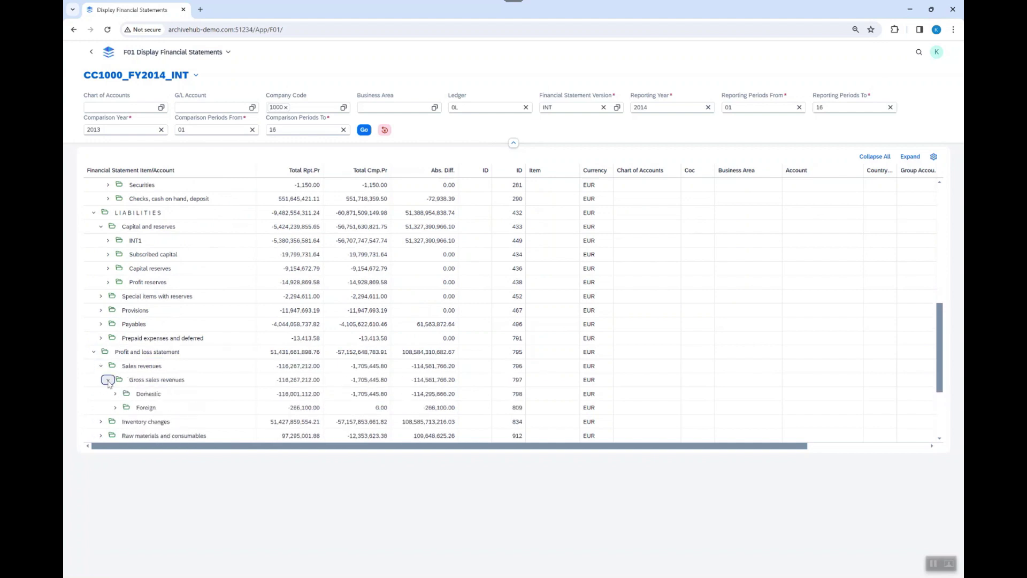
# Expand the Domestic item under Gross sales revenues to list its sales revenue accounts.
pyautogui.scroll(-3, 153, 382)
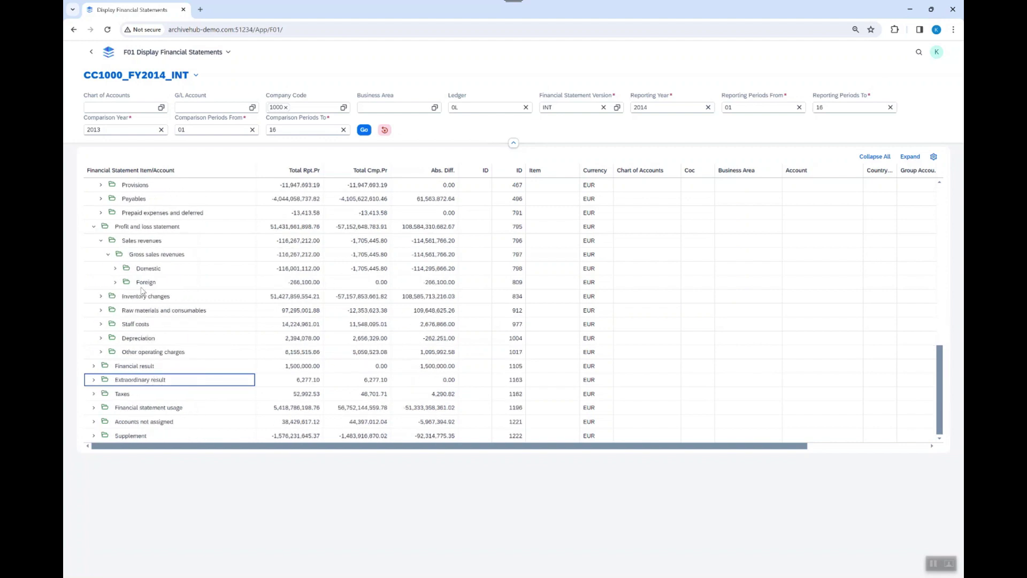
pyautogui.click(115, 268)
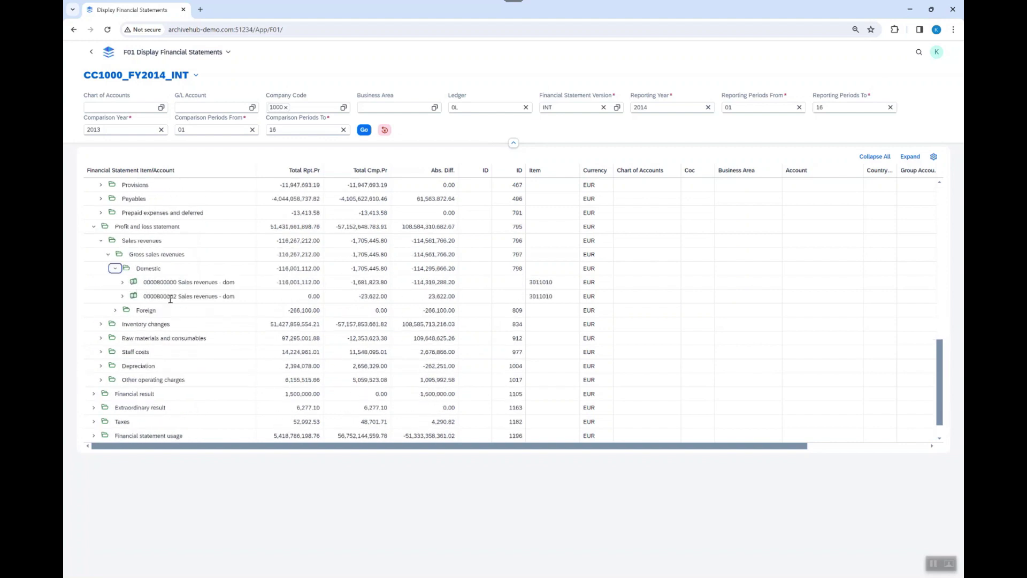
pyautogui.scroll(-1, 182, 332)
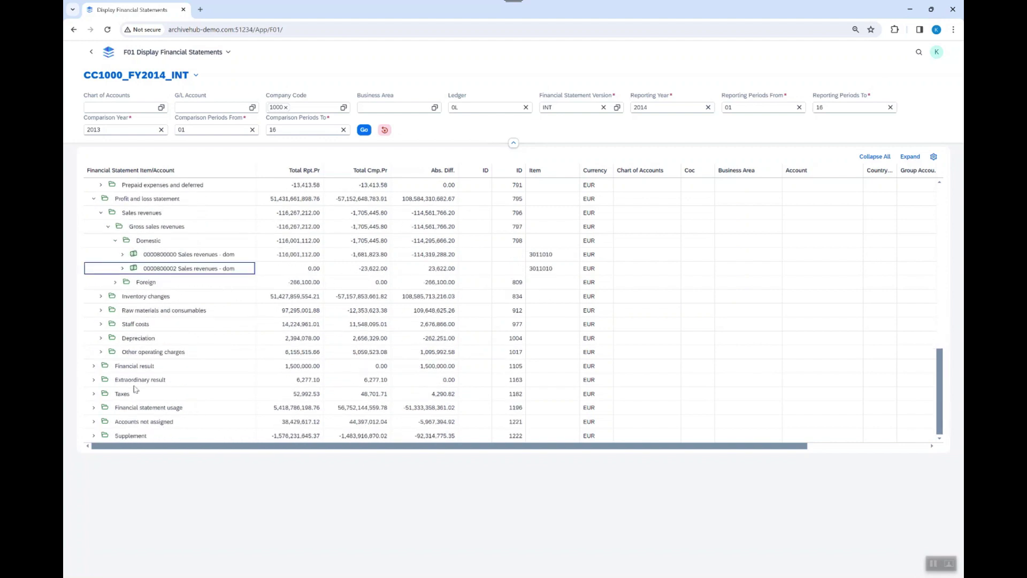
# Expand the whole financial statement hierarchy and examine the accounts by company and business area.
pyautogui.scroll(15, 169, 347)
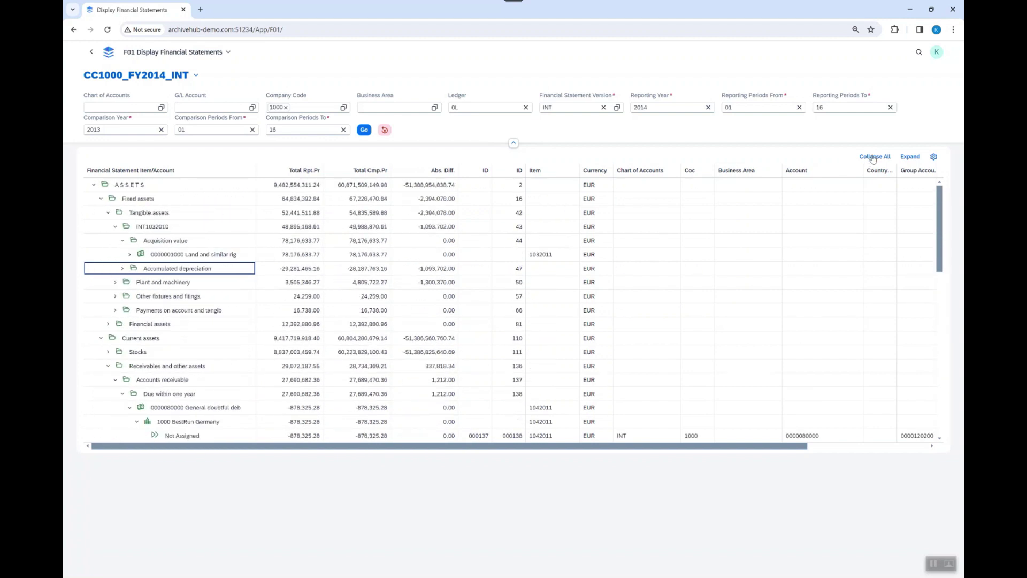
pyautogui.click(910, 156)
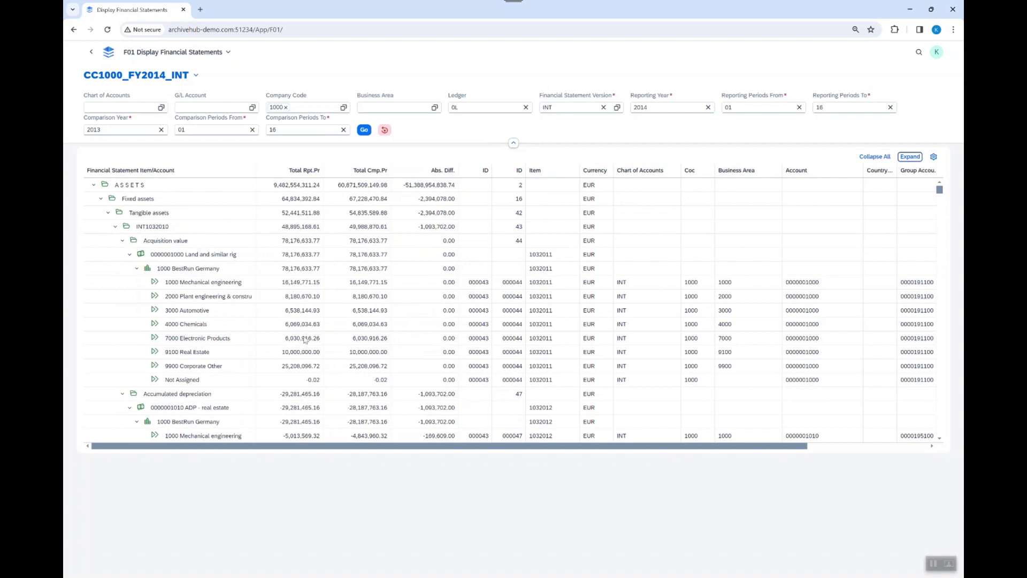
pyautogui.scroll(-8, 181, 333)
pyautogui.scroll(-15, 179, 331)
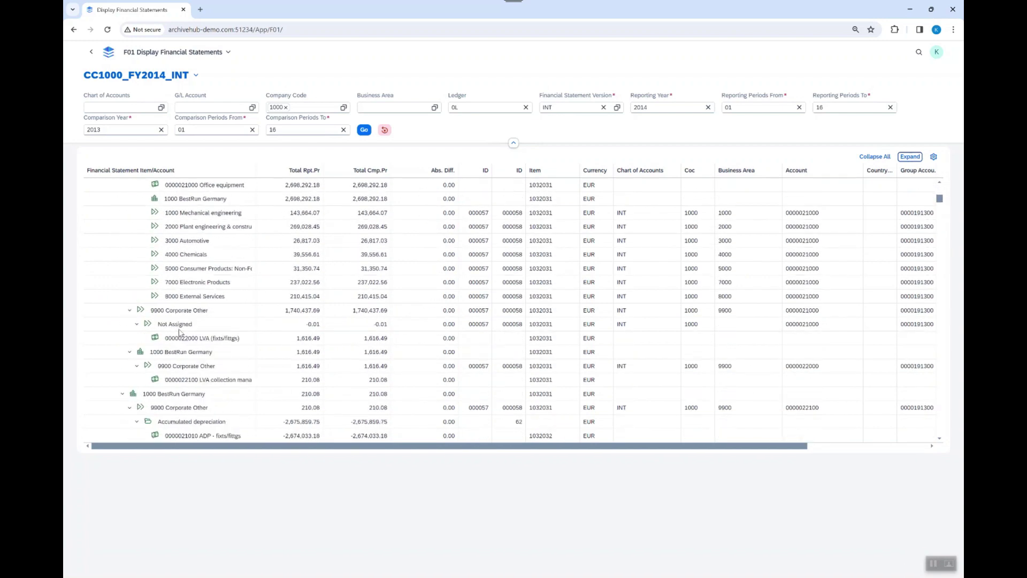
pyautogui.scroll(-10, 179, 332)
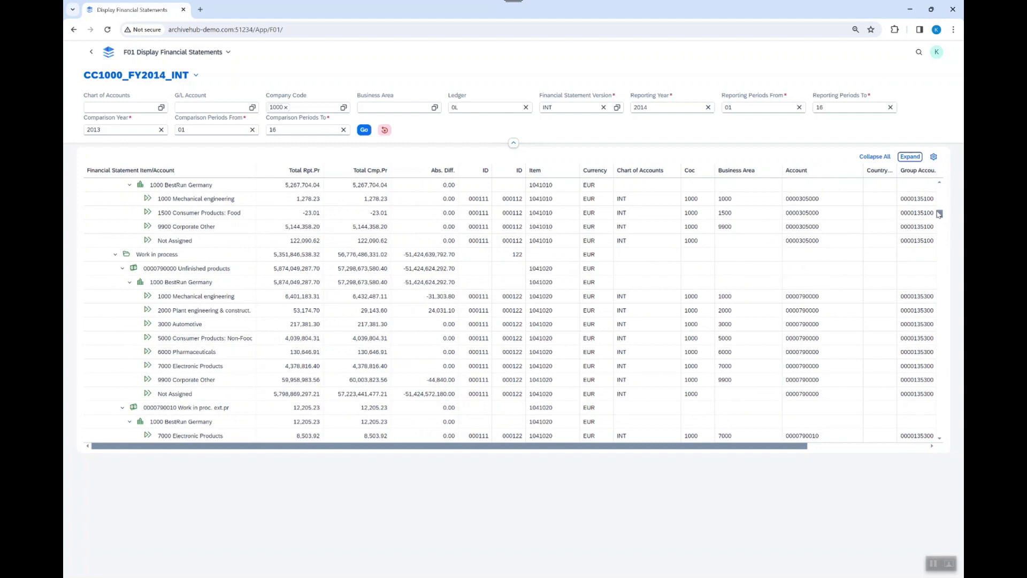
# Collapse the entire hierarchy and rerun the financial statement for reporting year 2015.
pyautogui.click(874, 157)
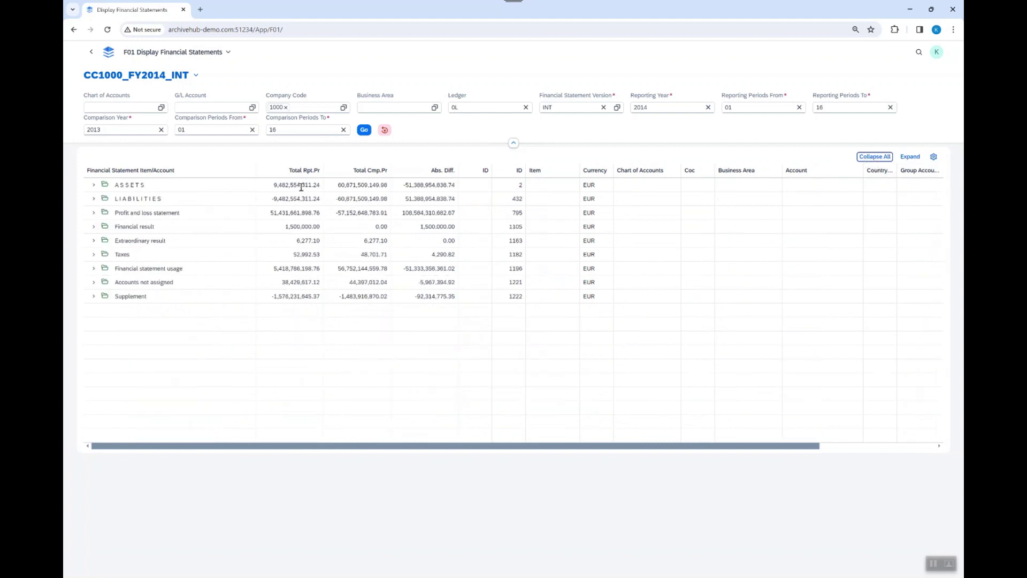
pyautogui.click(653, 108)
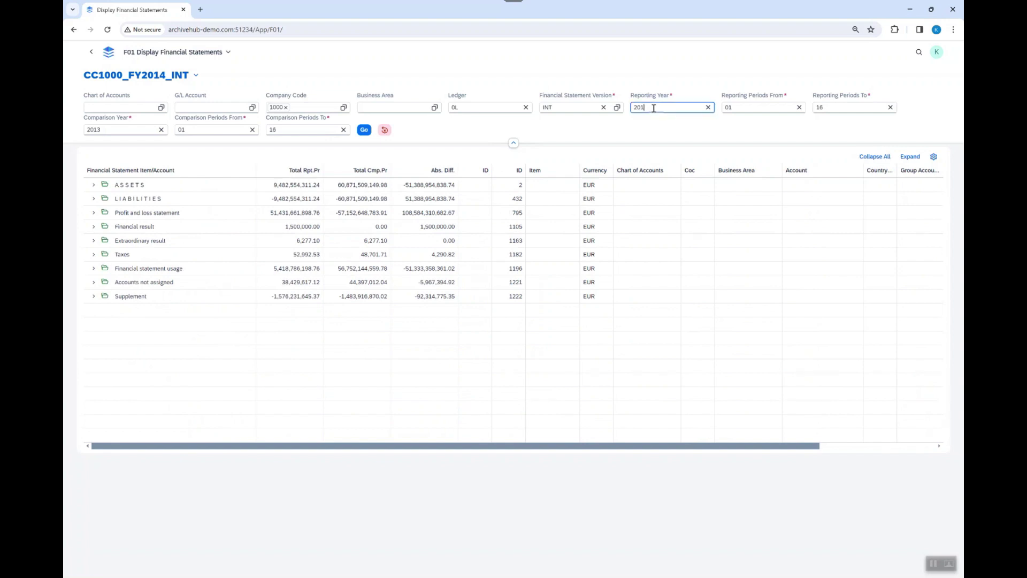
pyautogui.click(364, 130)
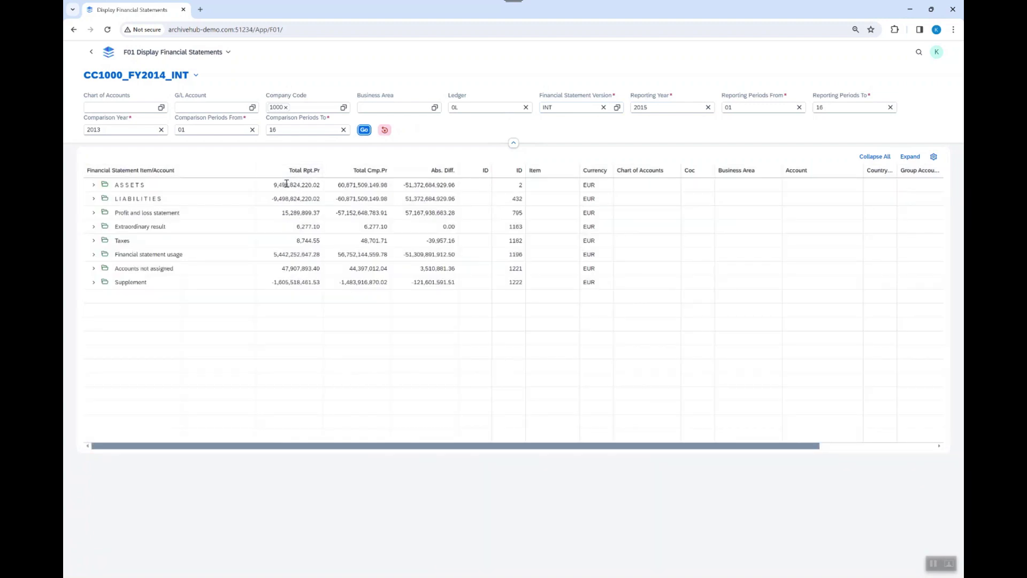
# Rerun the financial statement for reporting year 2016 and expand Assets one level.
pyautogui.click(653, 107)
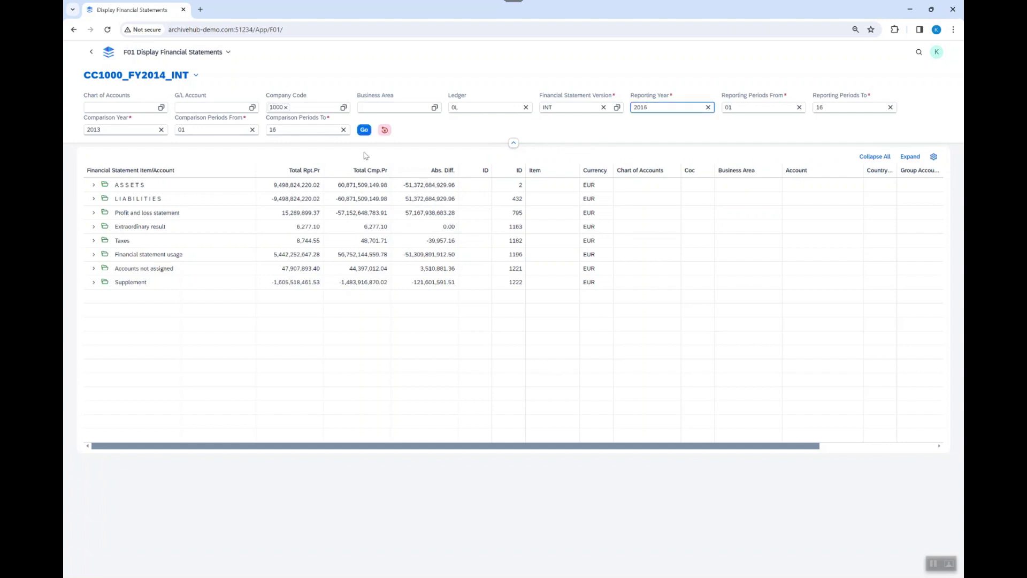
pyautogui.click(364, 129)
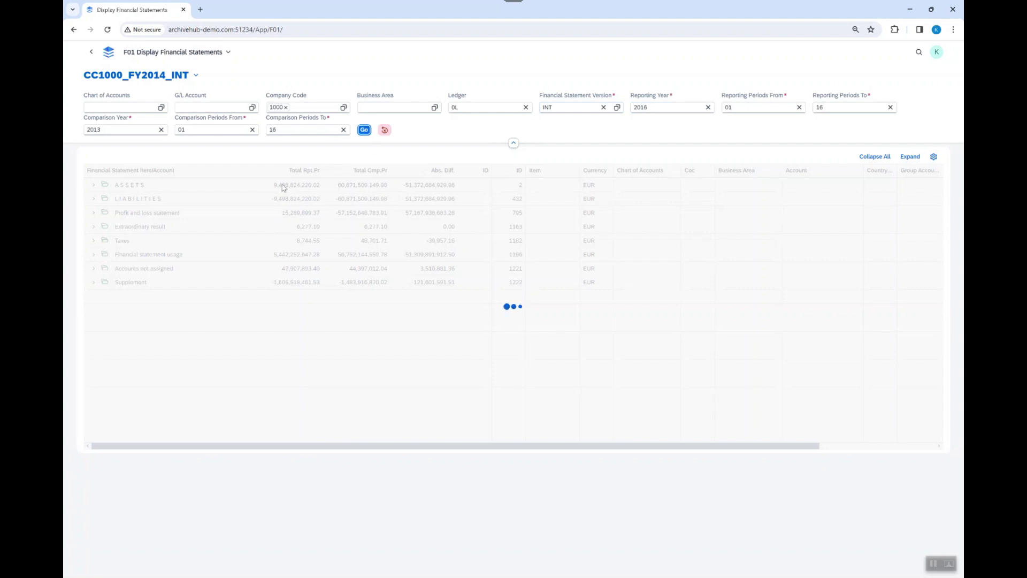
pyautogui.click(94, 184)
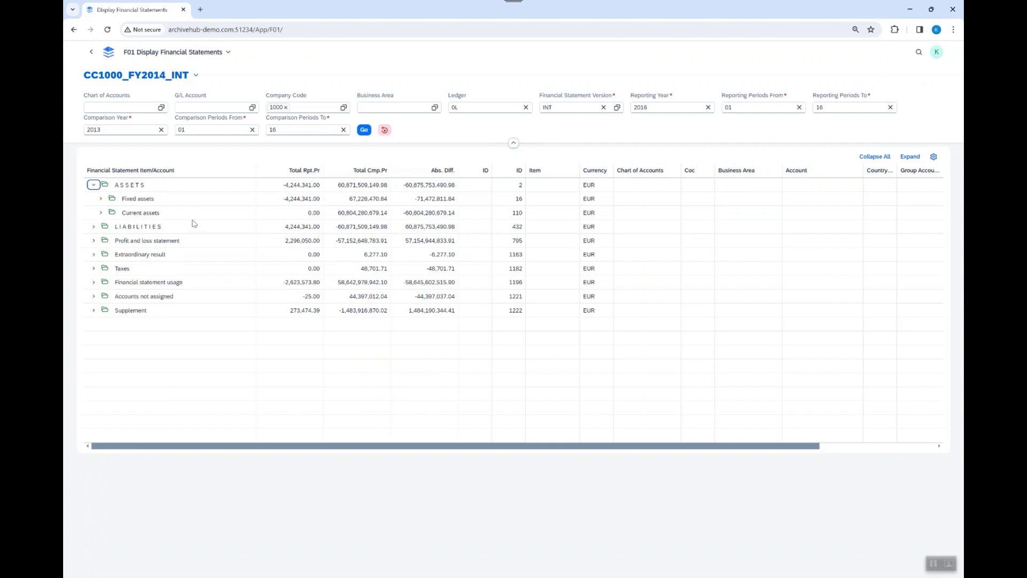
# Open the Advance Return for Tax on Sales/Purchases app from the Demo_Apps group and enter company code 1000.
pyautogui.click(91, 52)
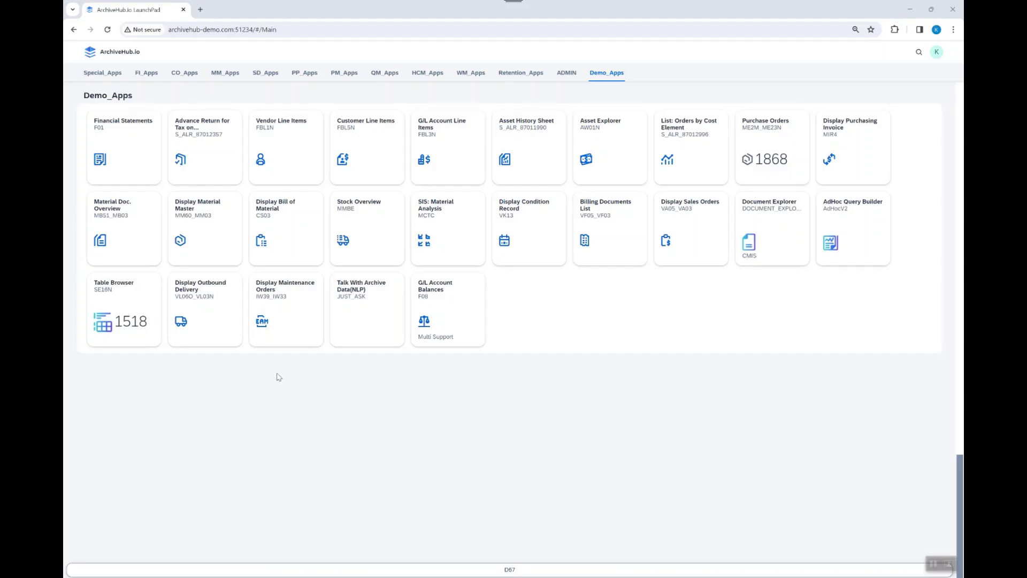
pyautogui.click(209, 160)
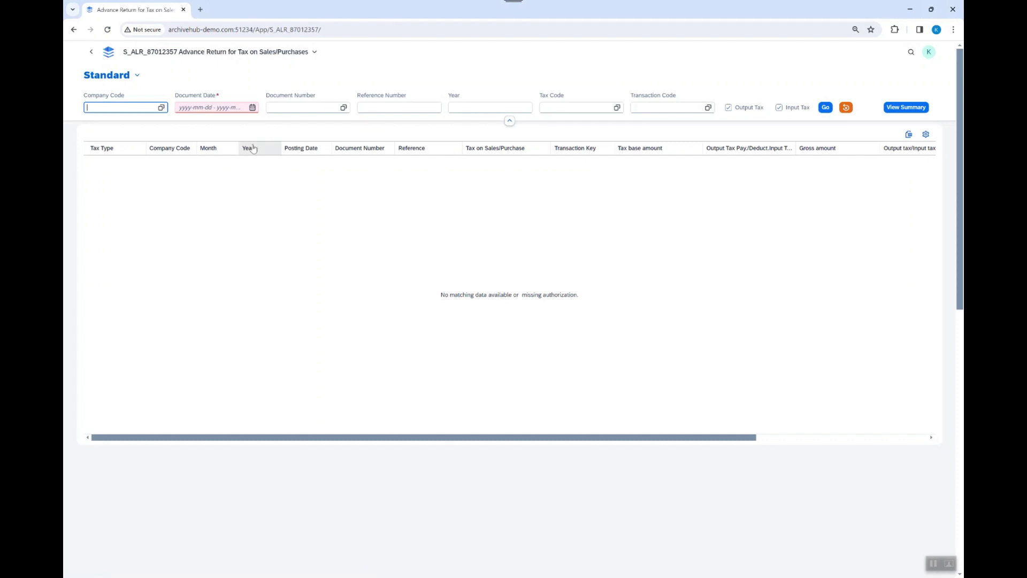
pyautogui.press('Tab')
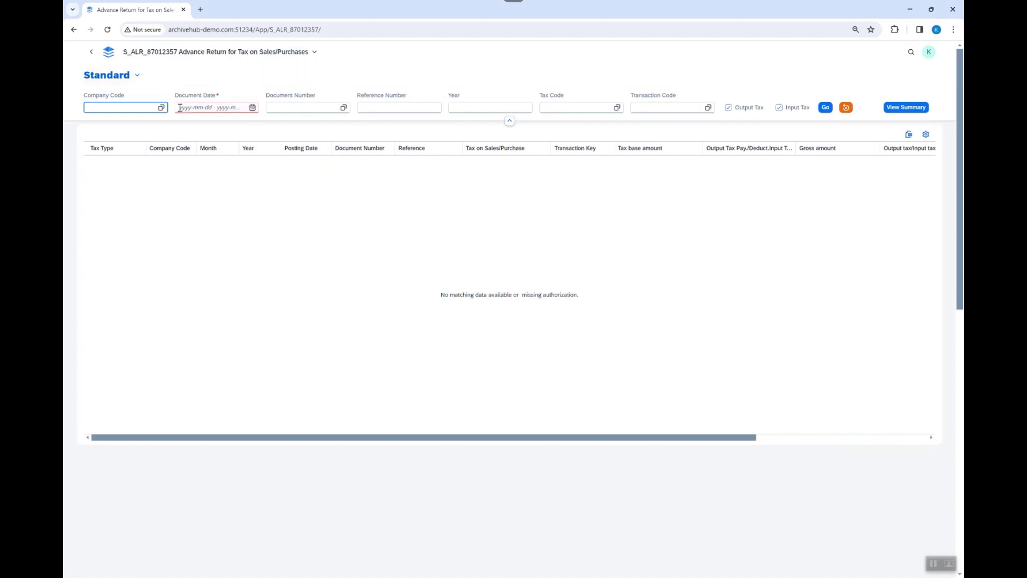
pyautogui.click(140, 107)
pyautogui.write('1000')
pyautogui.press('Tab')
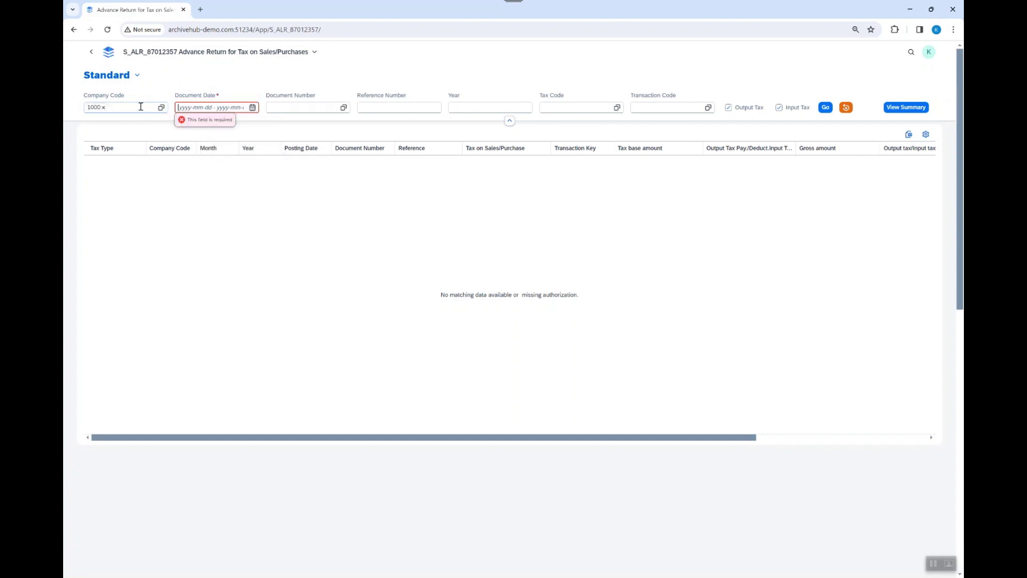
# Set the document date range to 2014-01-01 through 2014-12-31 and run the tax report.
pyautogui.click(253, 108)
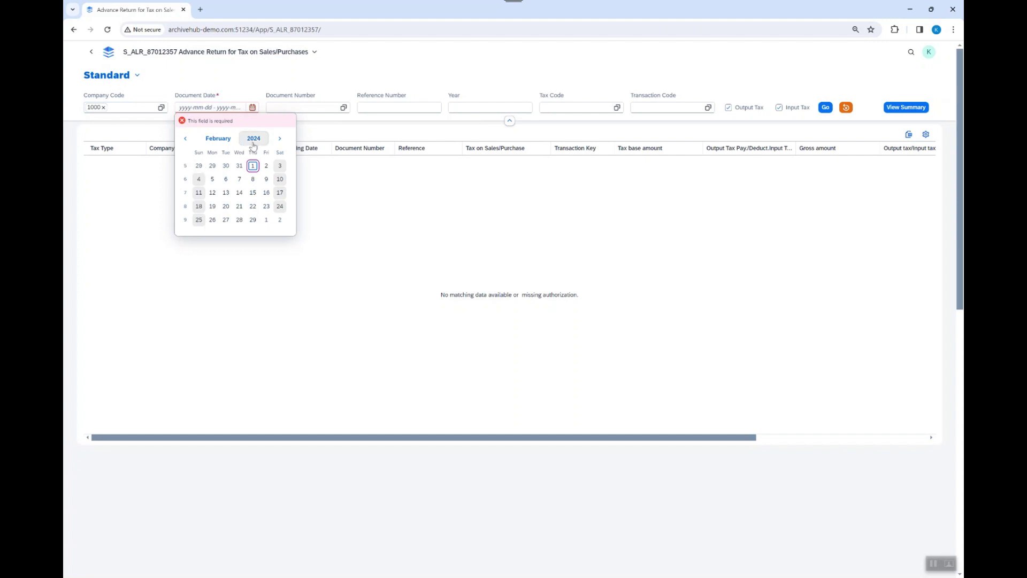
pyautogui.click(253, 138)
pyautogui.click(193, 167)
pyautogui.click(199, 167)
pyautogui.click(213, 166)
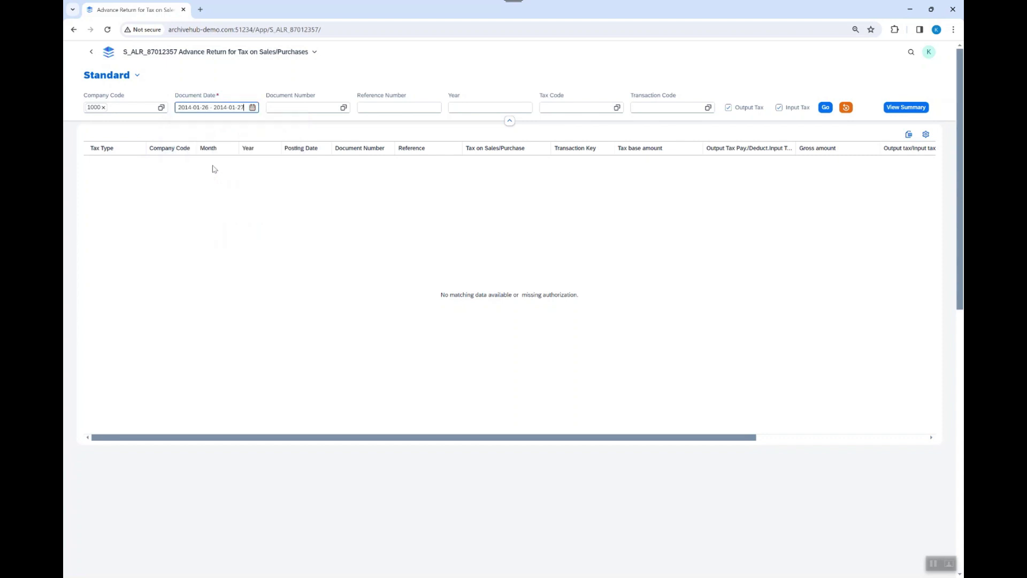
pyautogui.doubleClick(208, 108)
pyautogui.write('01')
pyautogui.press('Tab')
pyautogui.press('Tab')
pyautogui.press('Tab')
pyautogui.press('Tab')
pyautogui.press('Tab')
pyautogui.press('Tab')
pyautogui.press('Tab')
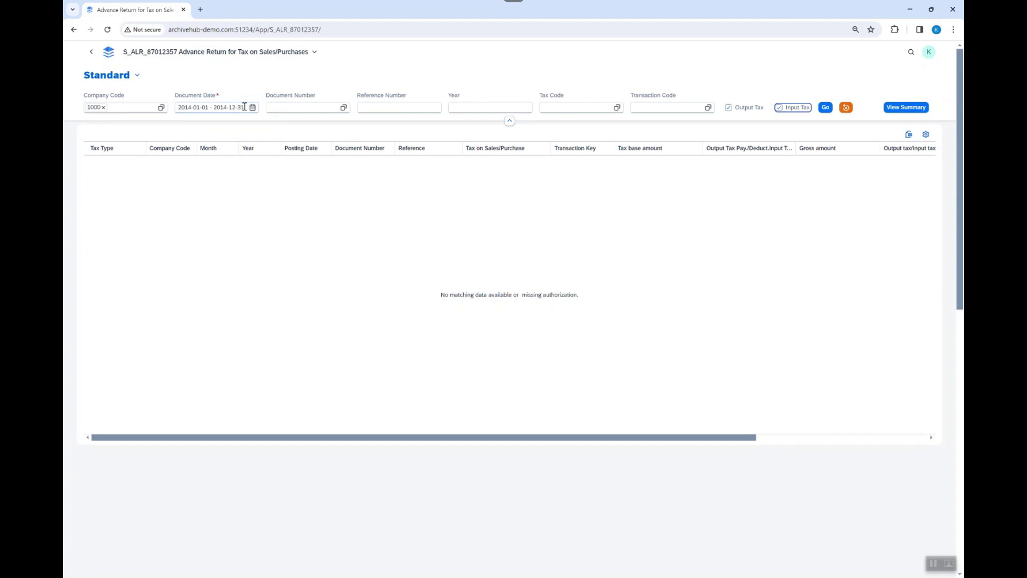
pyautogui.press('Tab')
pyautogui.press('Return')
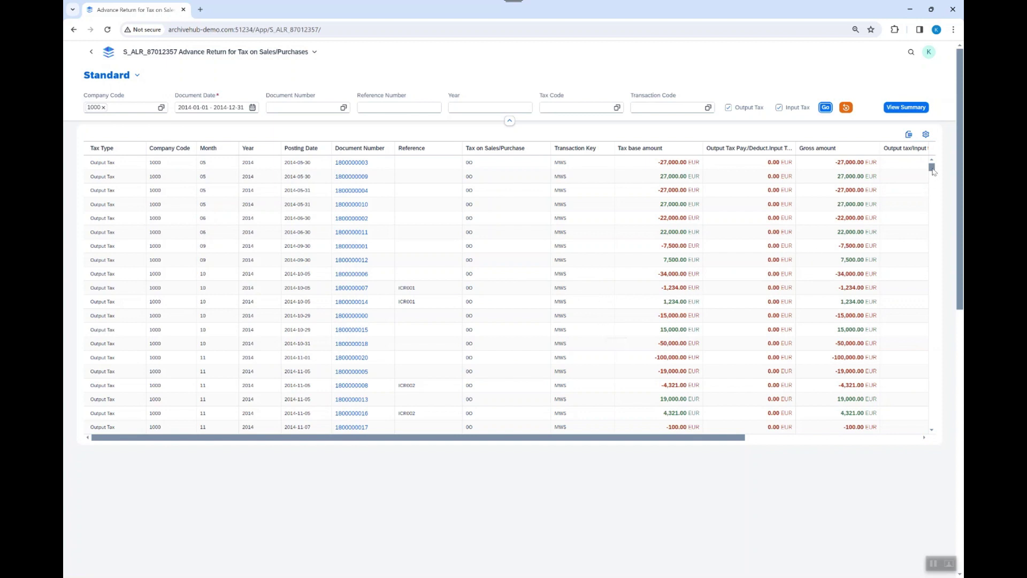
# Examine the tax report from the output tax items to the final input tax total, including its remaining columns.
pyautogui.moveTo(932, 170); pyautogui.dragTo(932, 434)
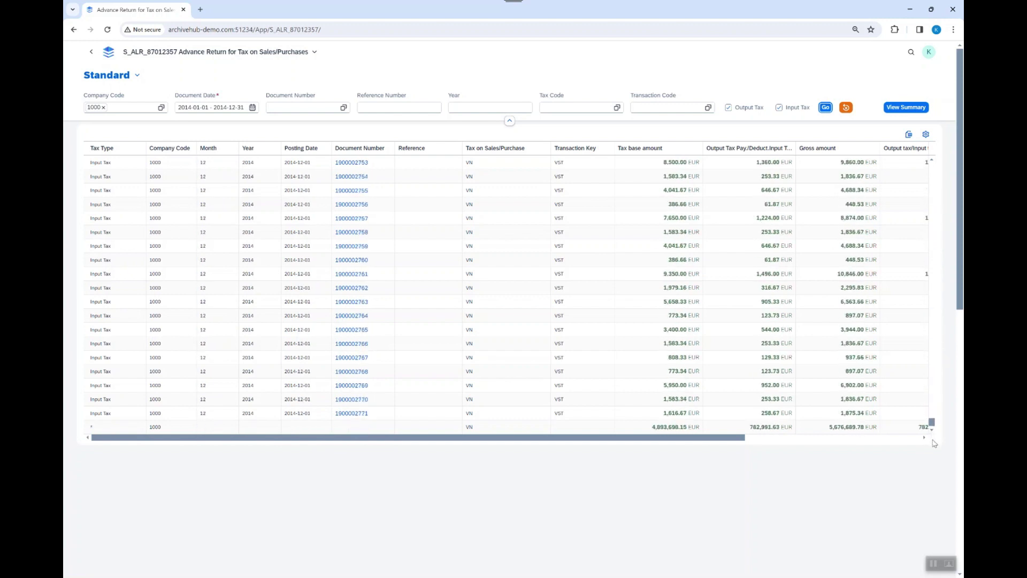
pyautogui.hscroll(8, 584, 351)
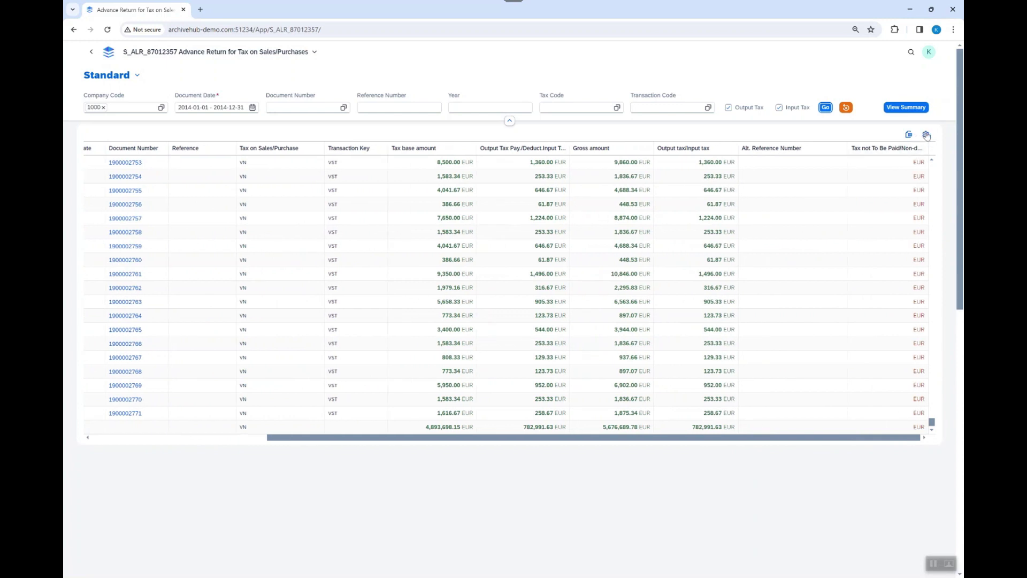
pyautogui.hscroll(-8, 737, 282)
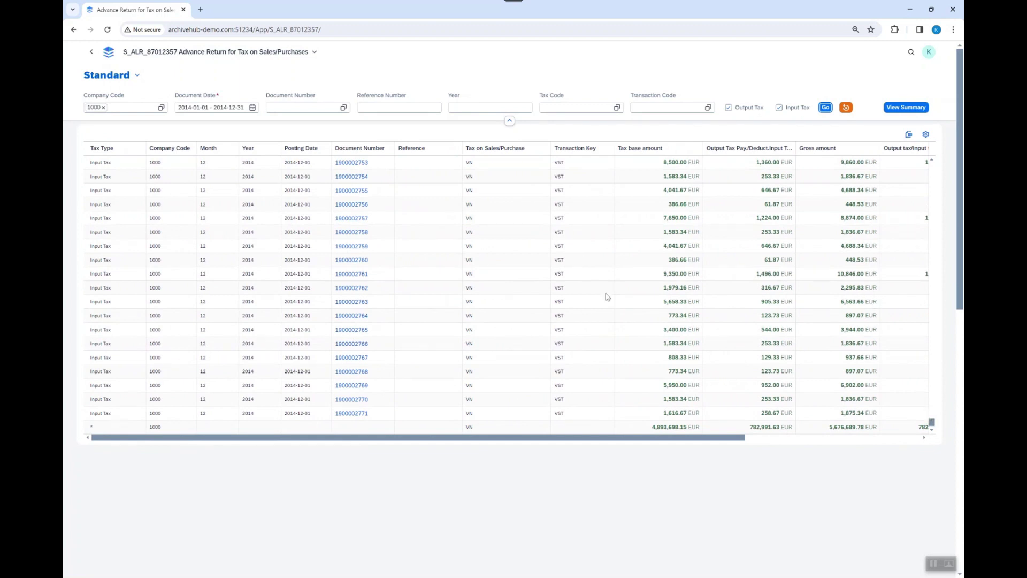
pyautogui.scroll(10, 428, 247)
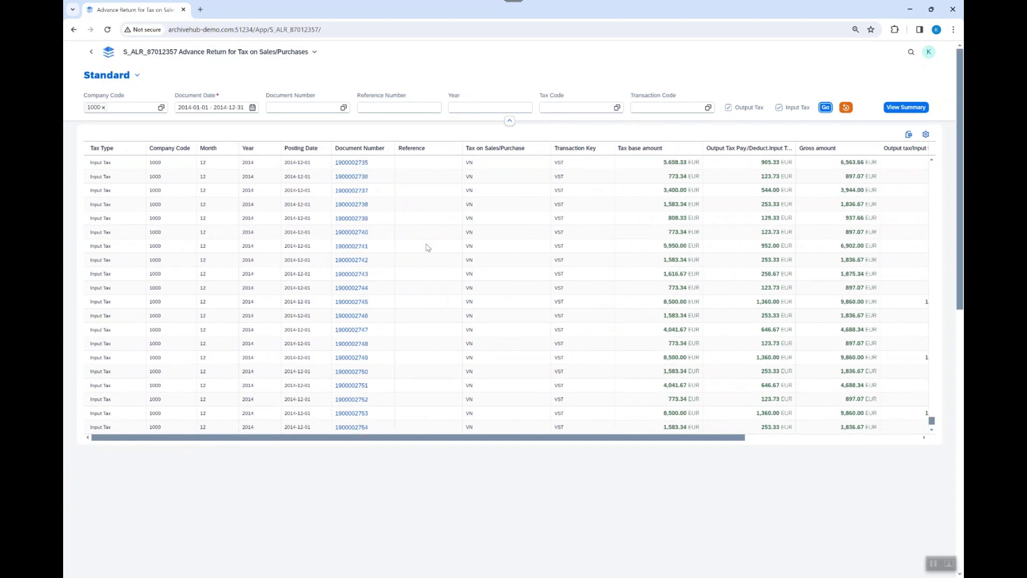
pyautogui.scroll(14, 428, 247)
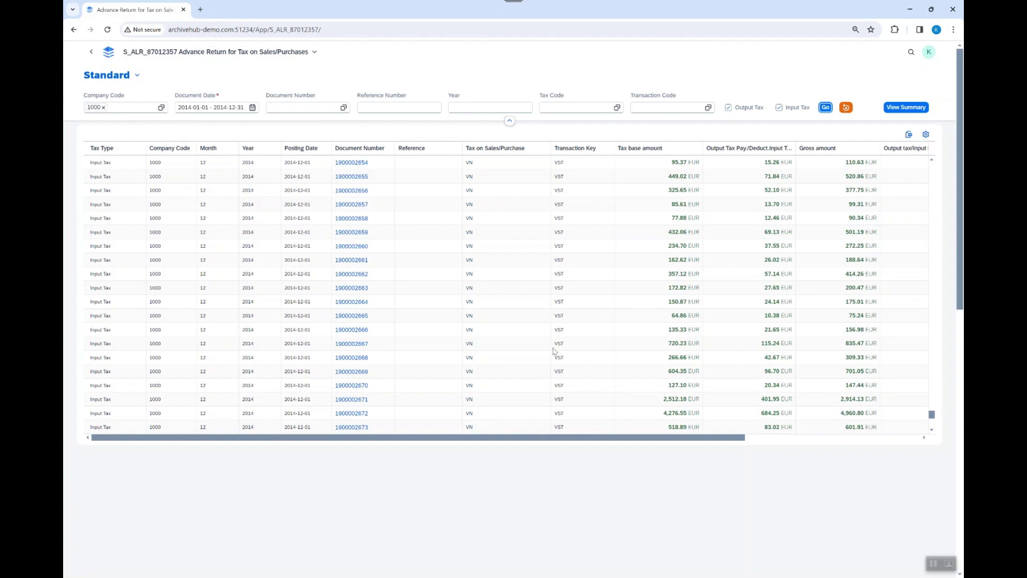
pyautogui.moveTo(932, 415); pyautogui.dragTo(955, 151)
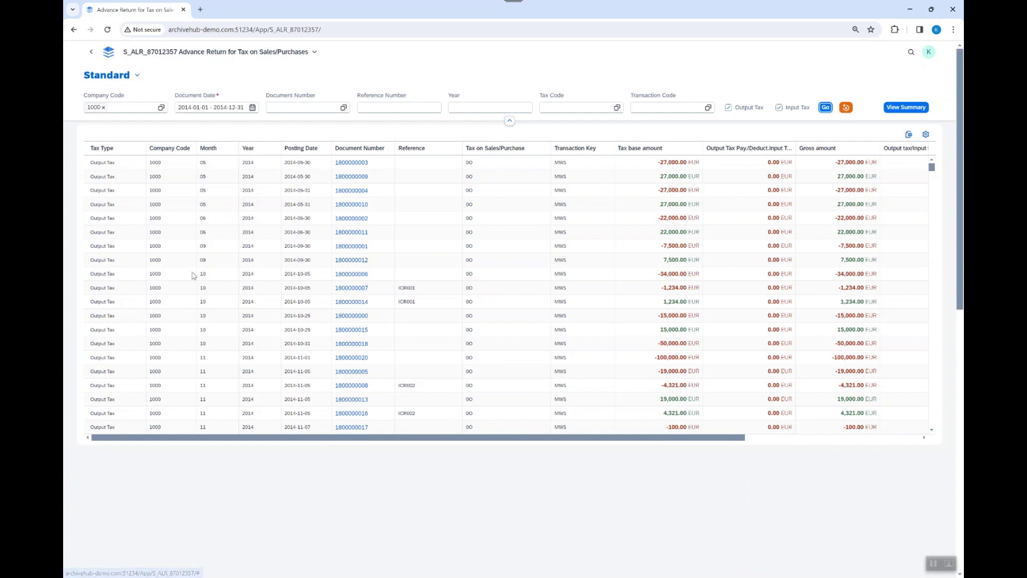
# View the customer invoice behind the first output tax row with reference ICR001, and return to the tax report.
pyautogui.click(355, 290)
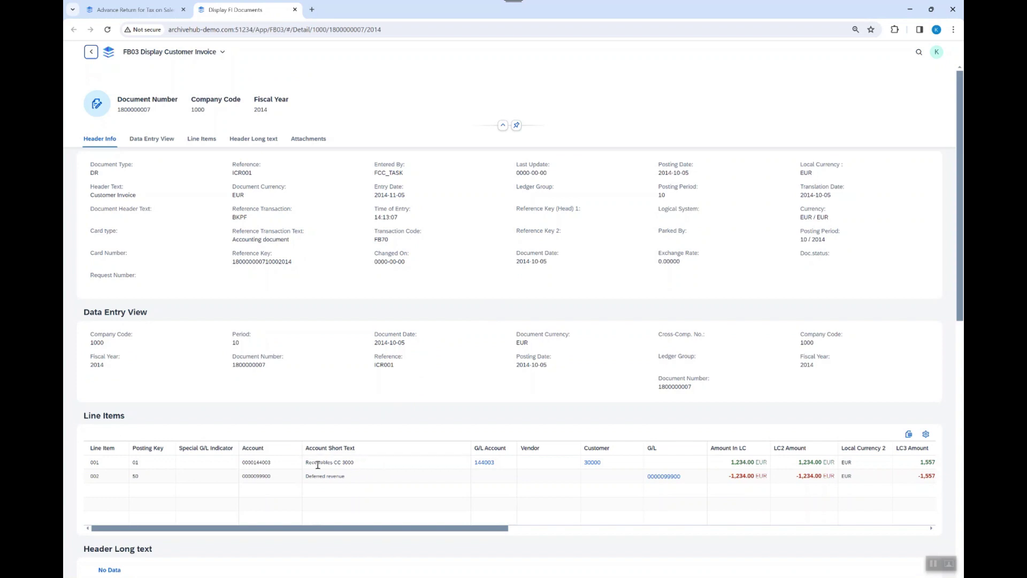
pyautogui.click(142, 10)
# Open the input tax document with tax base 7,965.08 EUR, examine its line item columns, and return to the tax report.
pyautogui.scroll(-10, 375, 331)
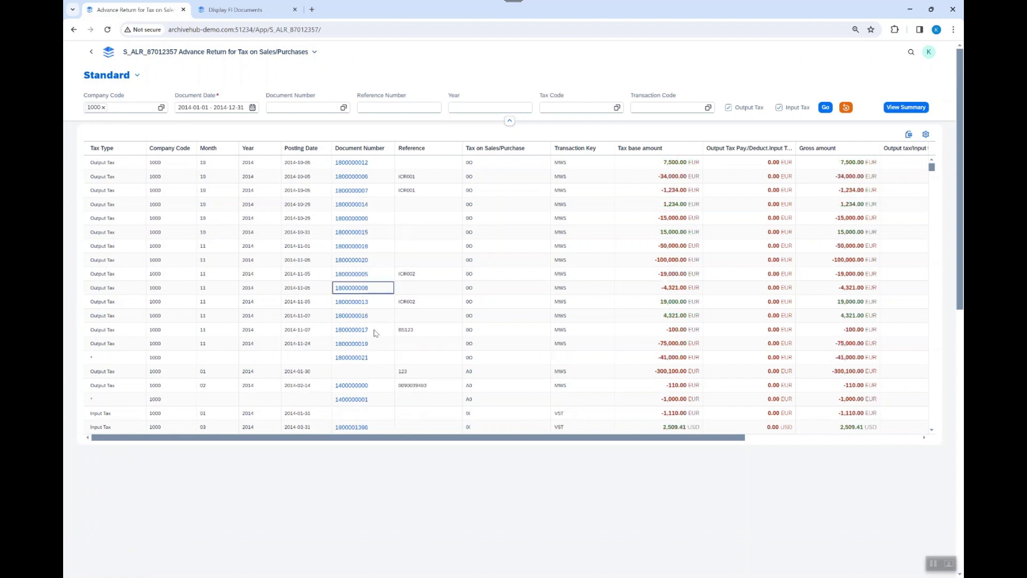
pyautogui.scroll(-3, 375, 332)
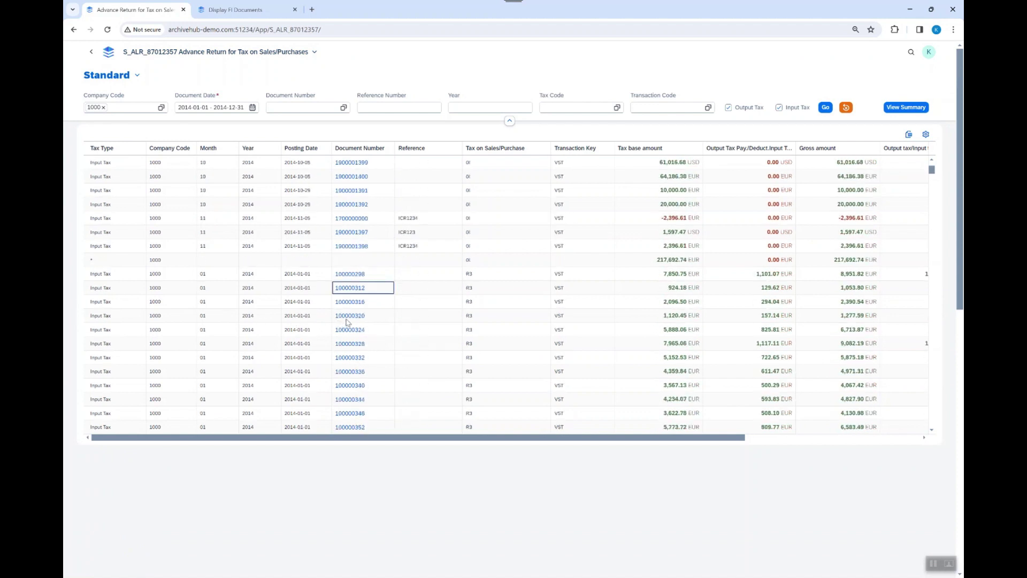
pyautogui.click(353, 344)
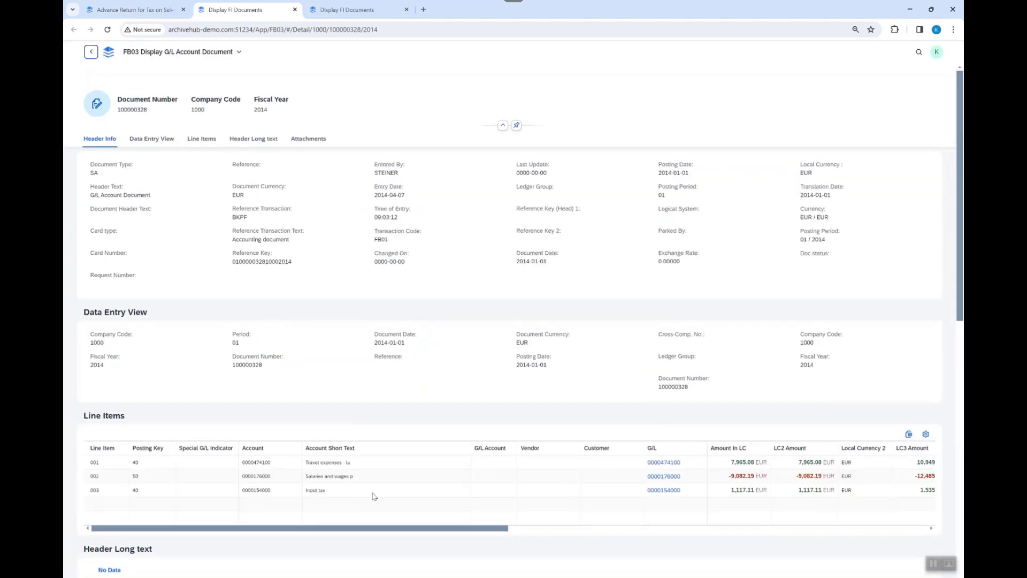
pyautogui.hscroll(5, 428, 478)
pyautogui.hscroll(5, 428, 478)
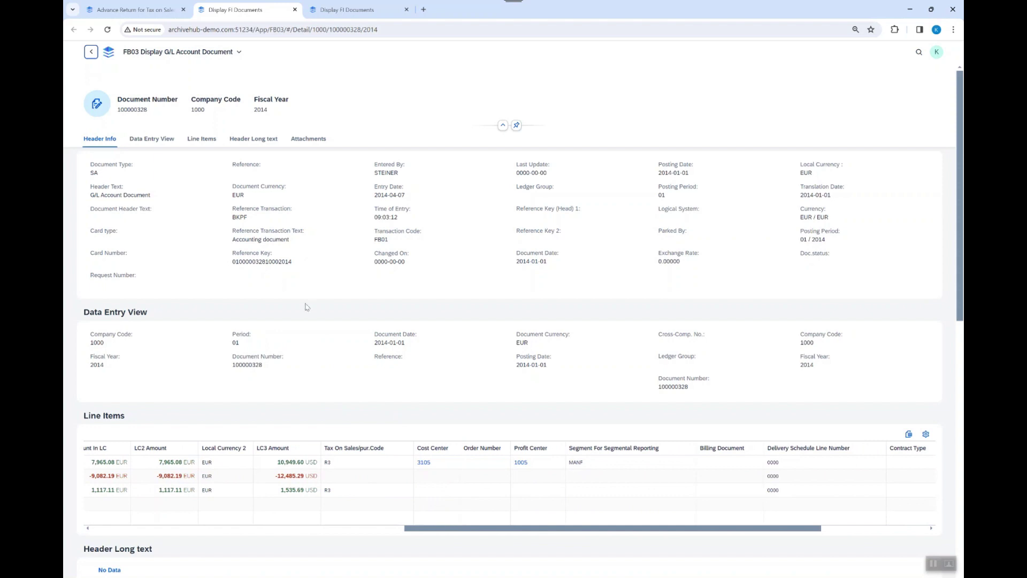
pyautogui.click(141, 12)
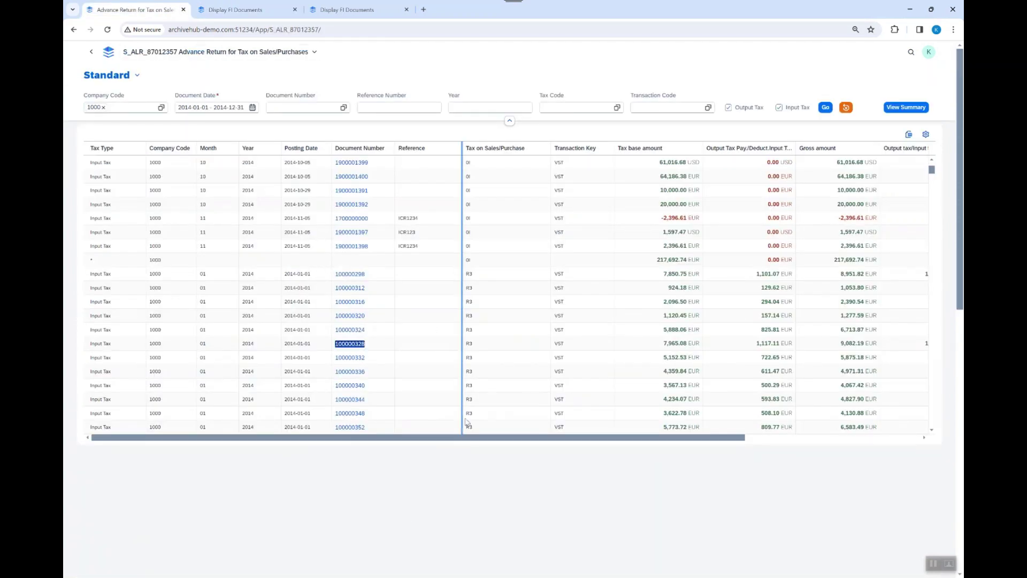
# Switch to the SAP Easy Access window, reposition it, and start S_ALR_87012357 Advance Return for Tax on Sales/Pur. from Favorites.
pyautogui.moveTo(414, 575)
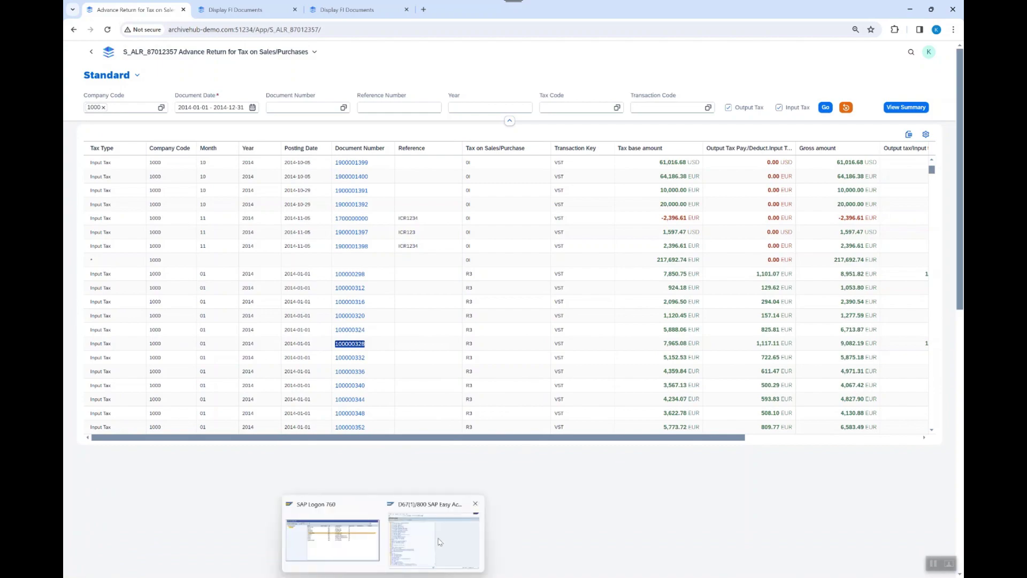
pyautogui.click(440, 541)
pyautogui.moveTo(408, 73); pyautogui.dragTo(514, 130)
pyautogui.doubleClick(371, 293)
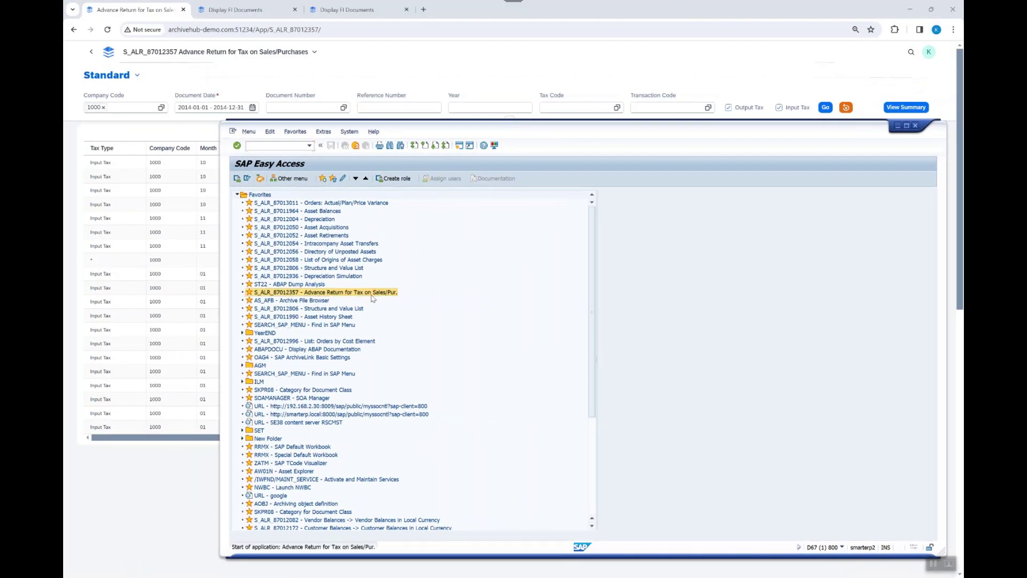
# Run the Advance Return for Tax report for company code 1000, fiscal year 2014, and posting dates 01.01.2014 to 31.12.2014.
pyautogui.write('1000')
pyautogui.click(382, 215)
pyautogui.click(379, 216)
pyautogui.write('2014')
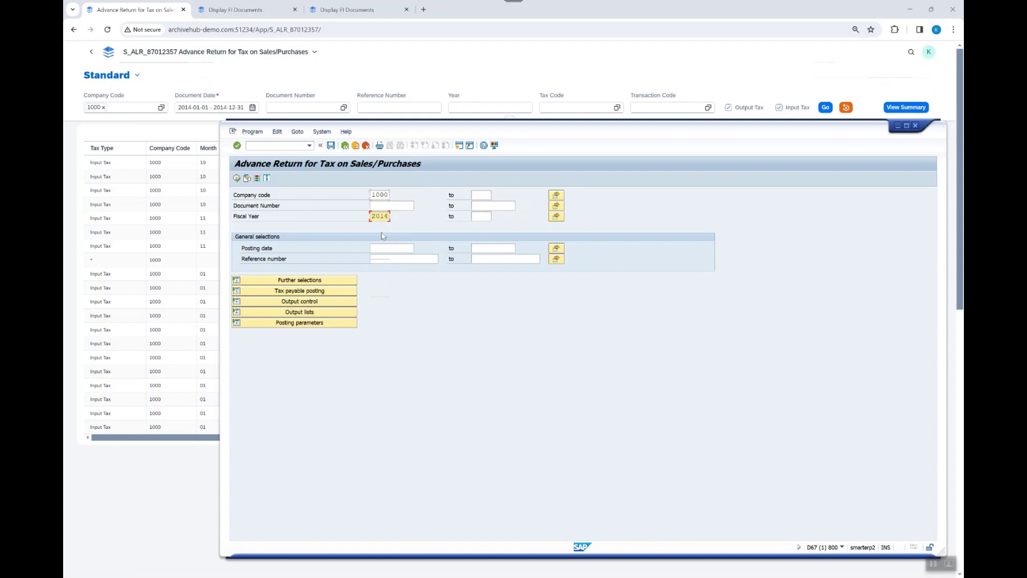
pyautogui.click(385, 249)
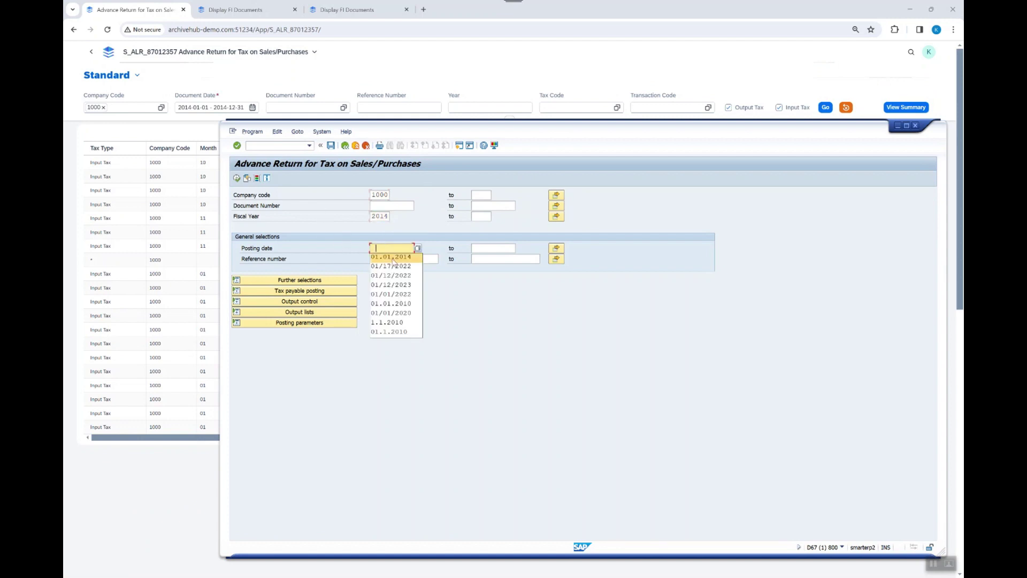
pyautogui.click(395, 258)
pyautogui.click(488, 247)
pyautogui.click(493, 262)
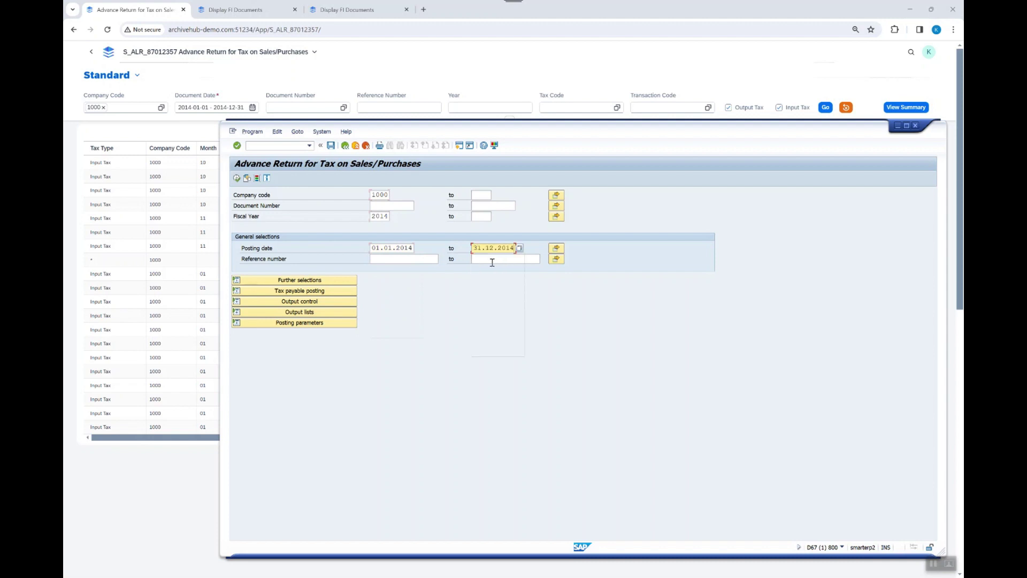
pyautogui.moveTo(451, 134); pyautogui.dragTo(380, 133)
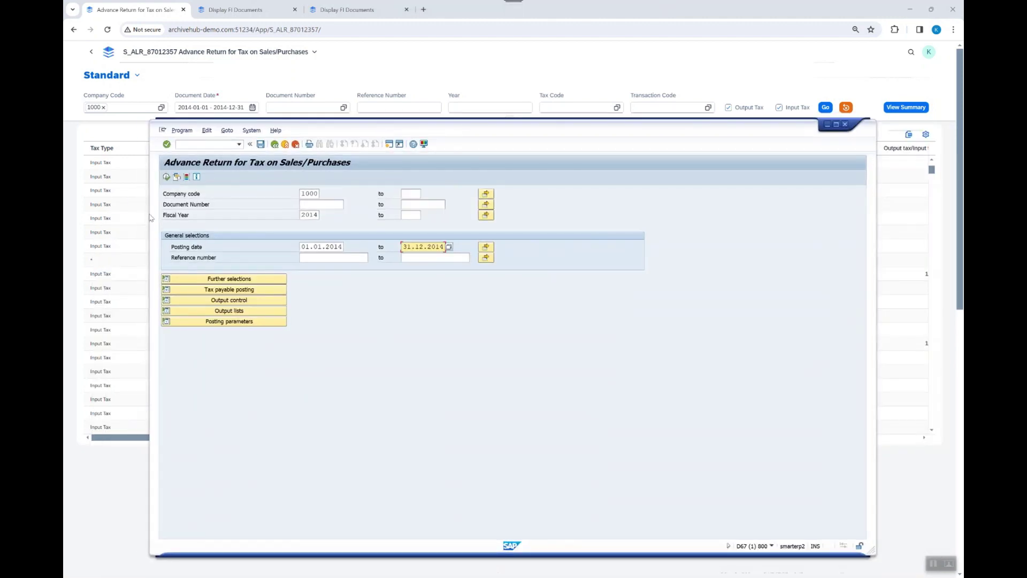
pyautogui.click(167, 178)
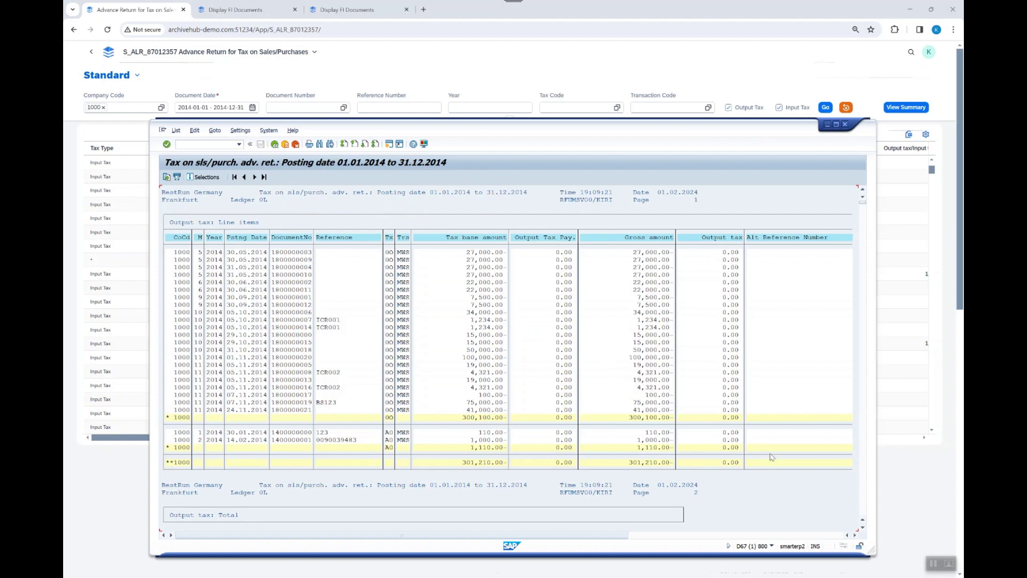
# Compare the closing balances at the end of the SAP tax report with the archived report's tax summary.
pyautogui.moveTo(863, 206); pyautogui.dragTo(870, 530)
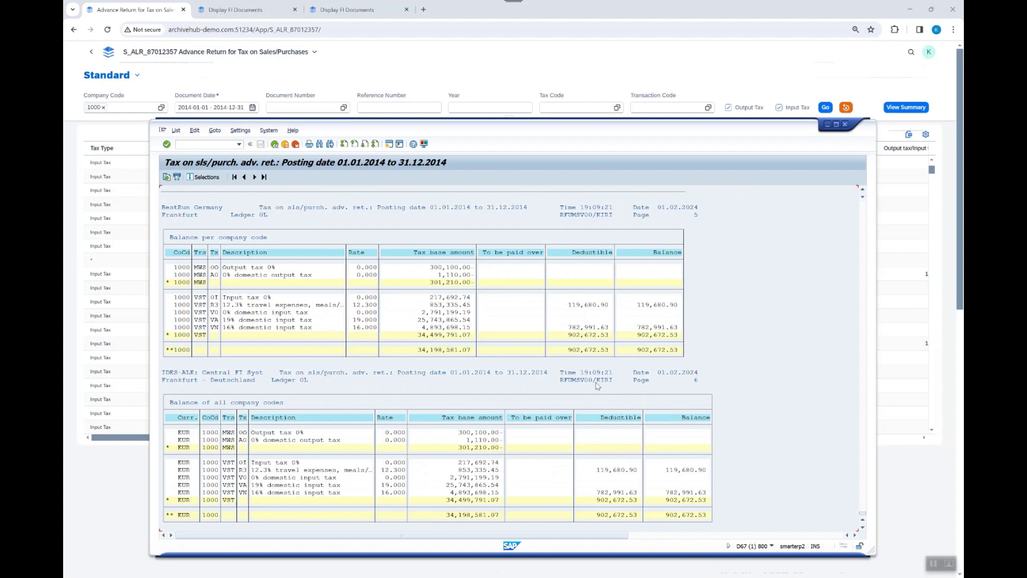
pyautogui.scroll(2, 627, 364)
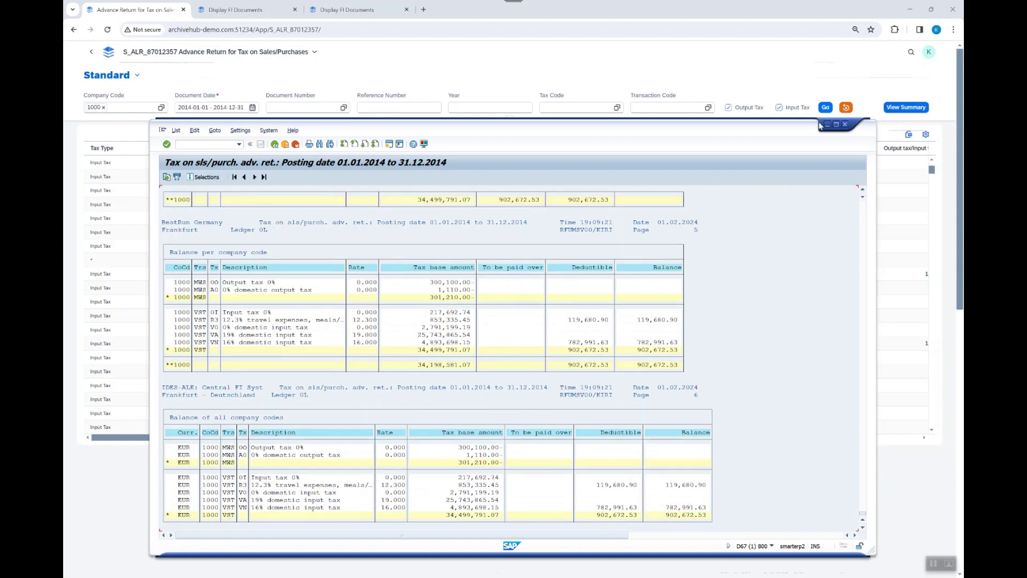
pyautogui.moveTo(757, 141); pyautogui.dragTo(828, 295)
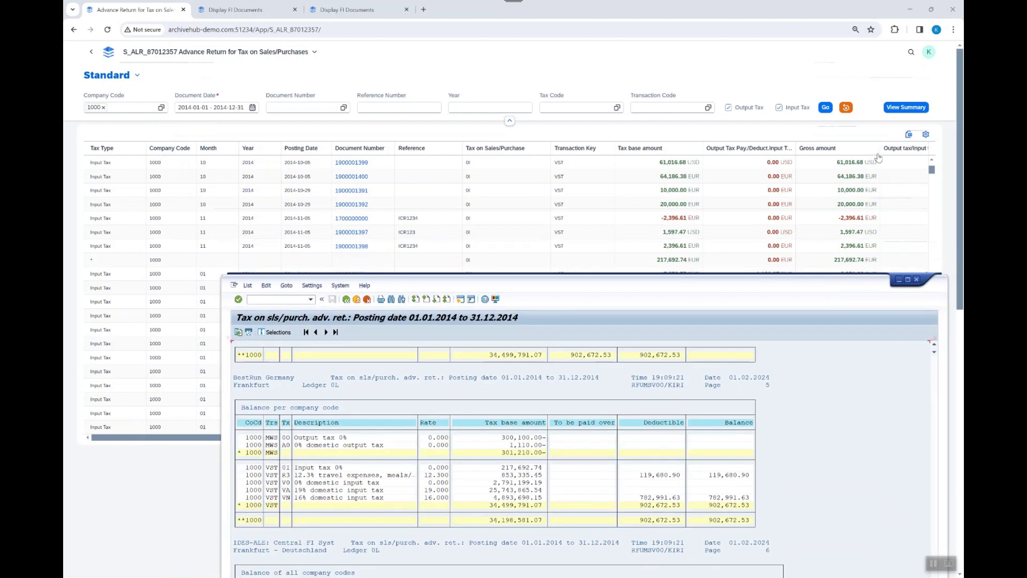
pyautogui.click(911, 106)
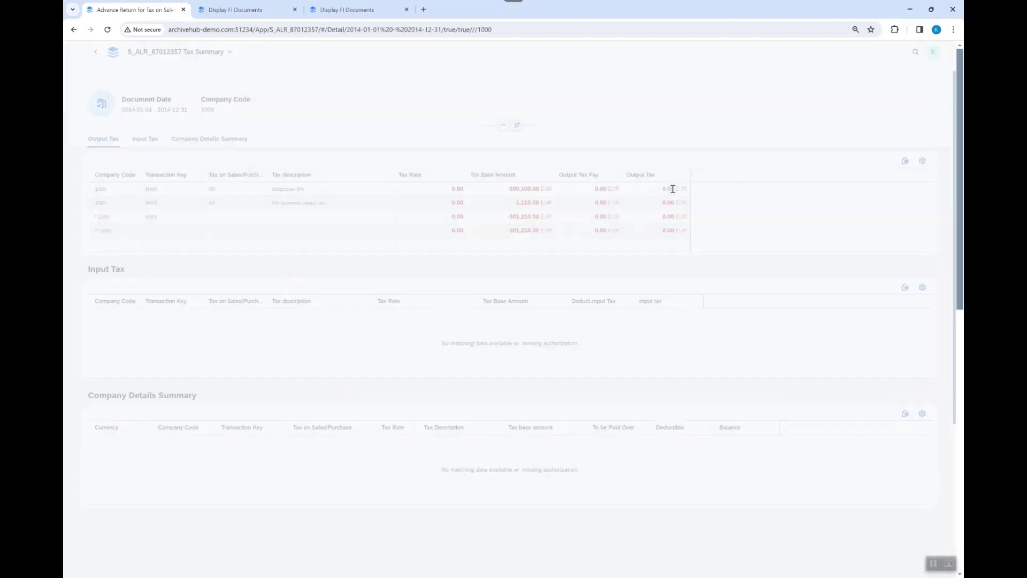
pyautogui.hotkey('alt', 'Tab')
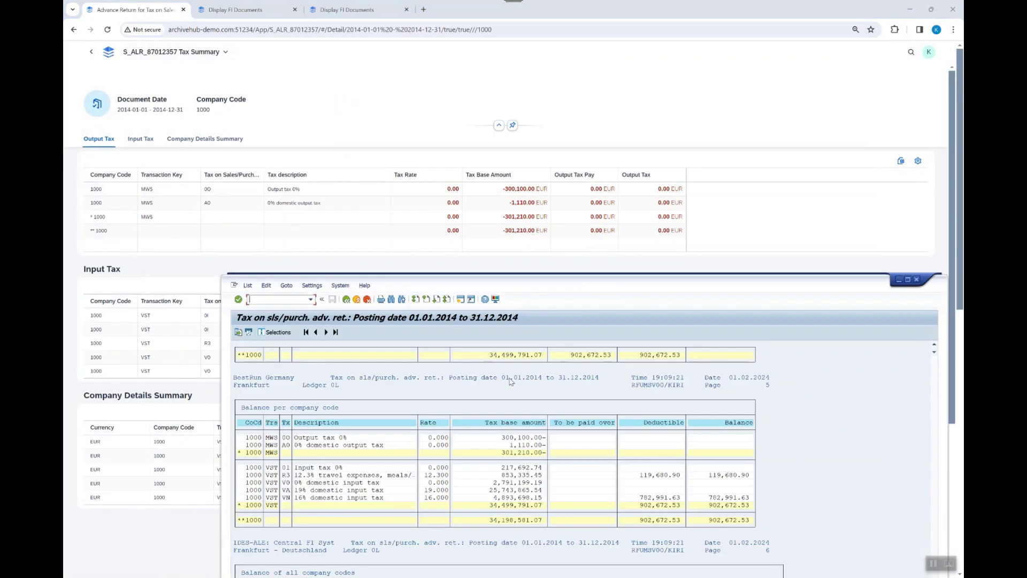
pyautogui.moveTo(552, 289); pyautogui.dragTo(653, 441)
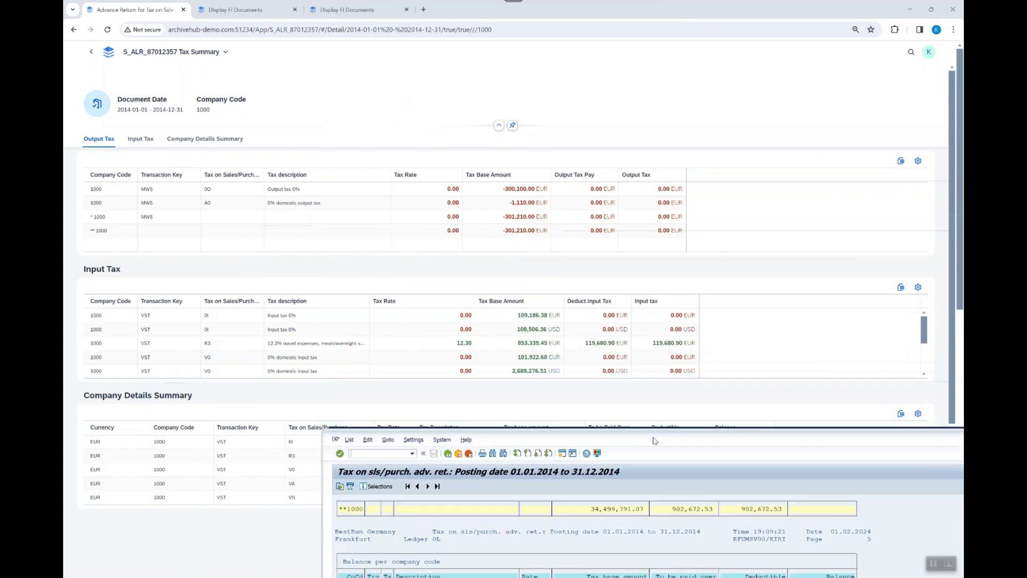
# Leave the archived tax report for the launchpad and open Display Vendor Line Items FBL1N from Demo_Apps.
pyautogui.click(91, 51)
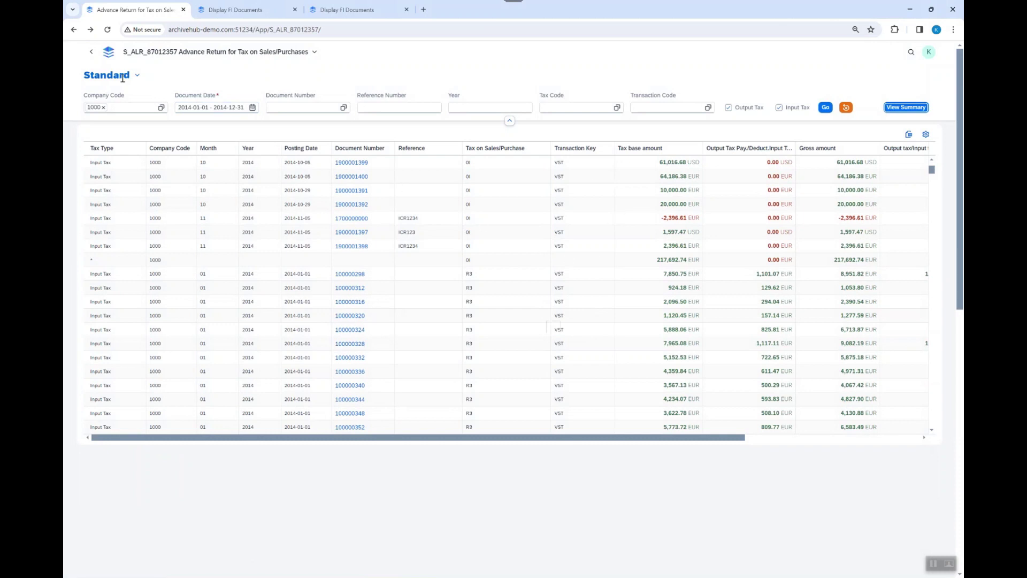
pyautogui.click(91, 51)
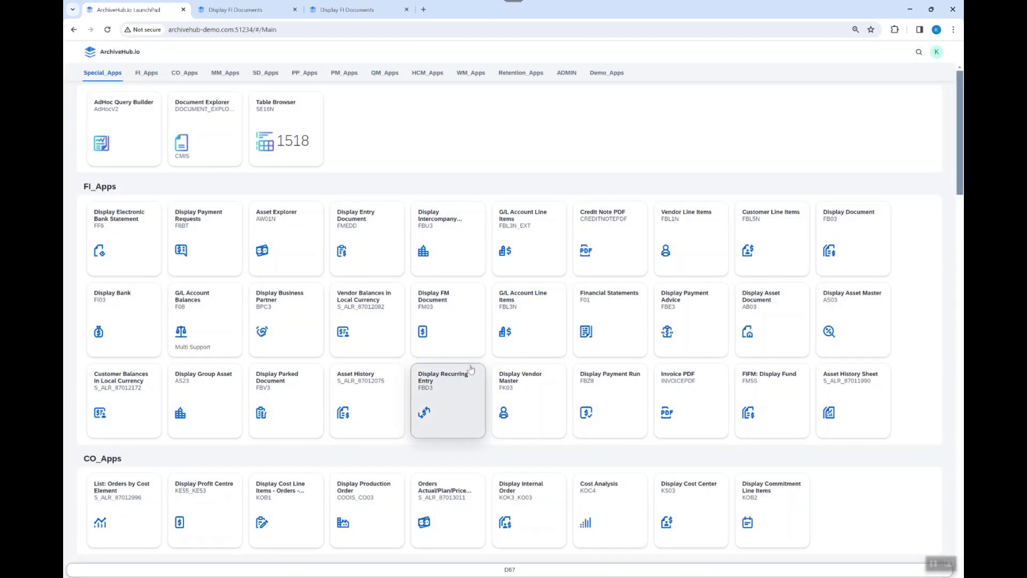
pyautogui.click(601, 74)
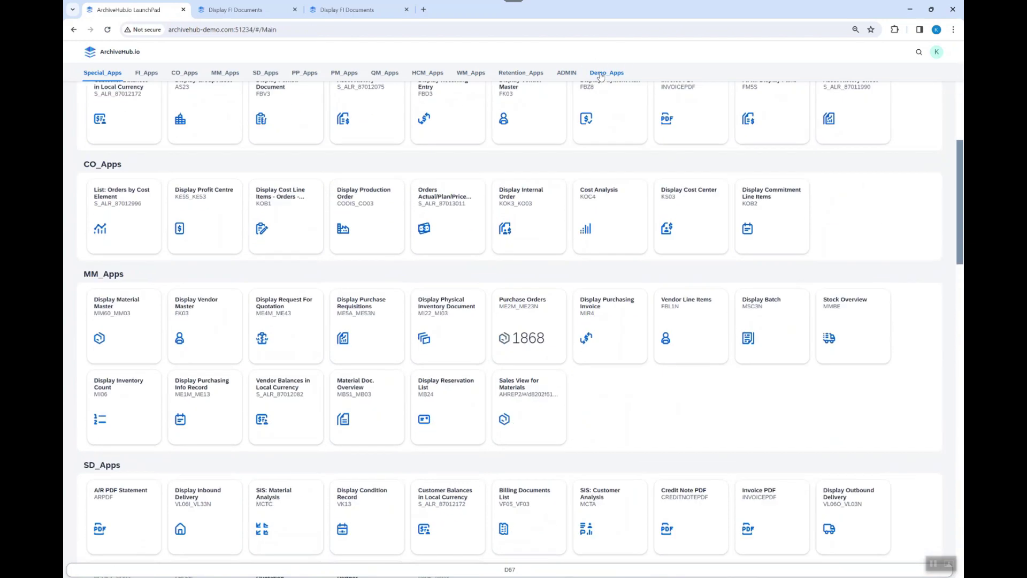
pyautogui.click(287, 155)
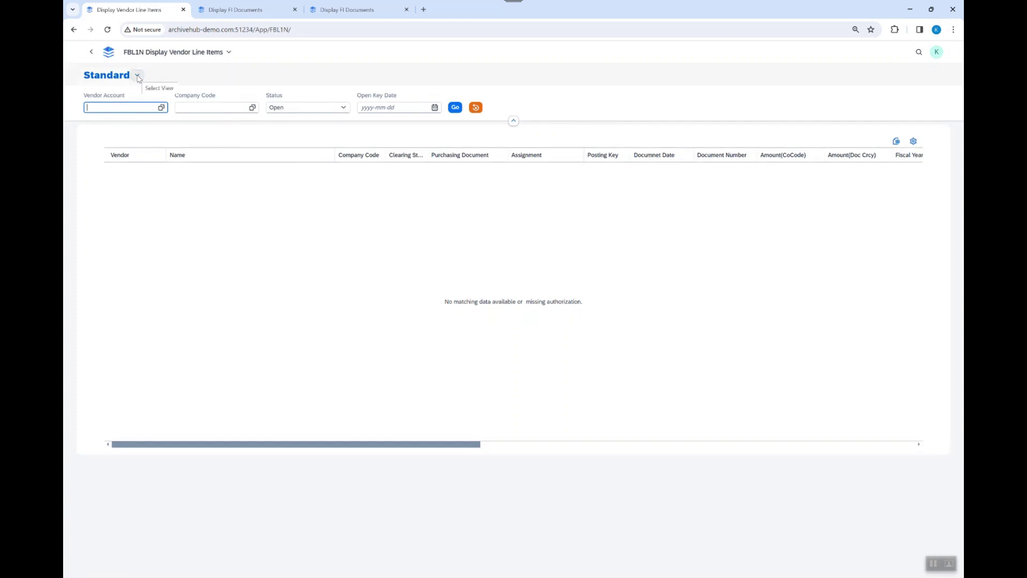
# Search the vendor account list for Berlin, clear the search, and close the list without selecting a vendor.
pyautogui.click(161, 108)
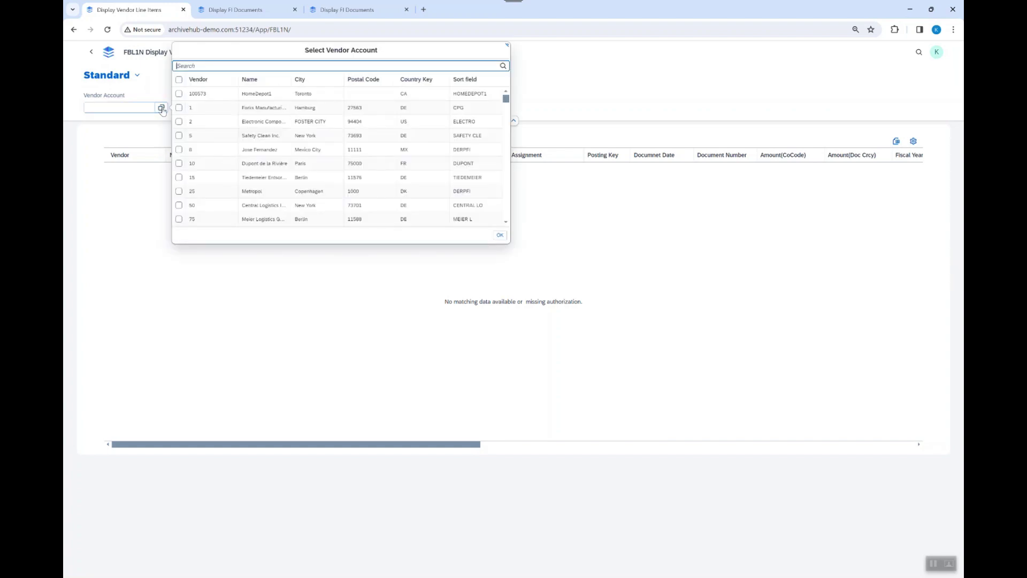
pyautogui.write('Berlin')
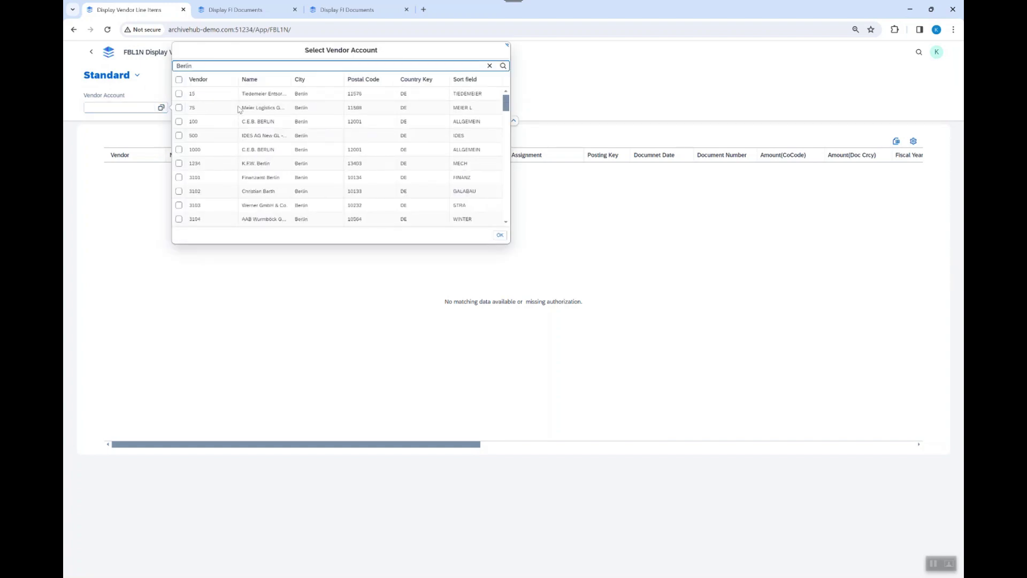
pyautogui.press('BackSpace')
pyautogui.press('BackSpace')
pyautogui.press('BackSpace')
pyautogui.press('BackSpace')
pyautogui.click(500, 236)
# Load the saved view Vendor_1000_CC_1000_Open_2023 and examine the vendor line items down to the totals and across the columns.
pyautogui.click(137, 75)
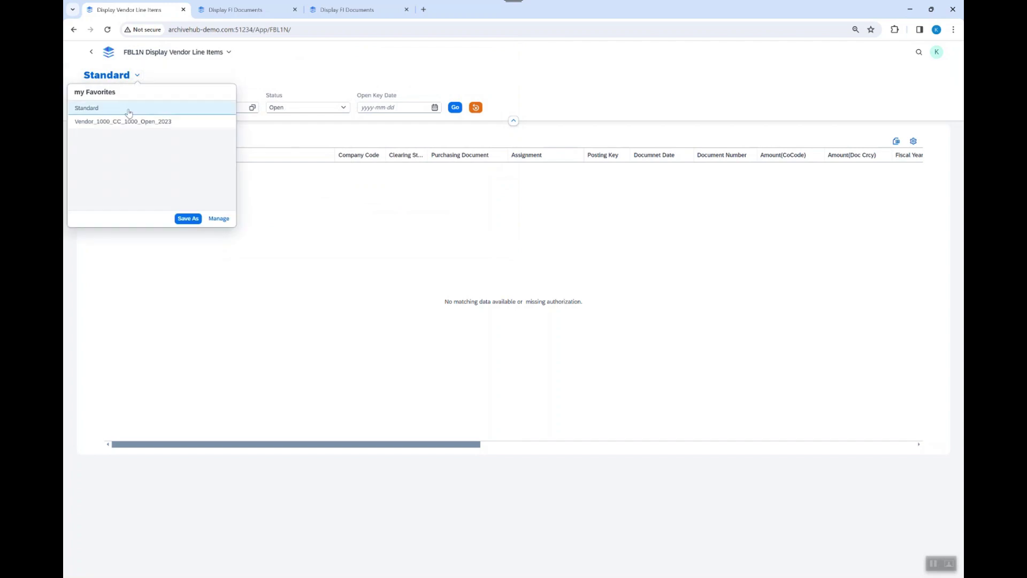
pyautogui.click(137, 121)
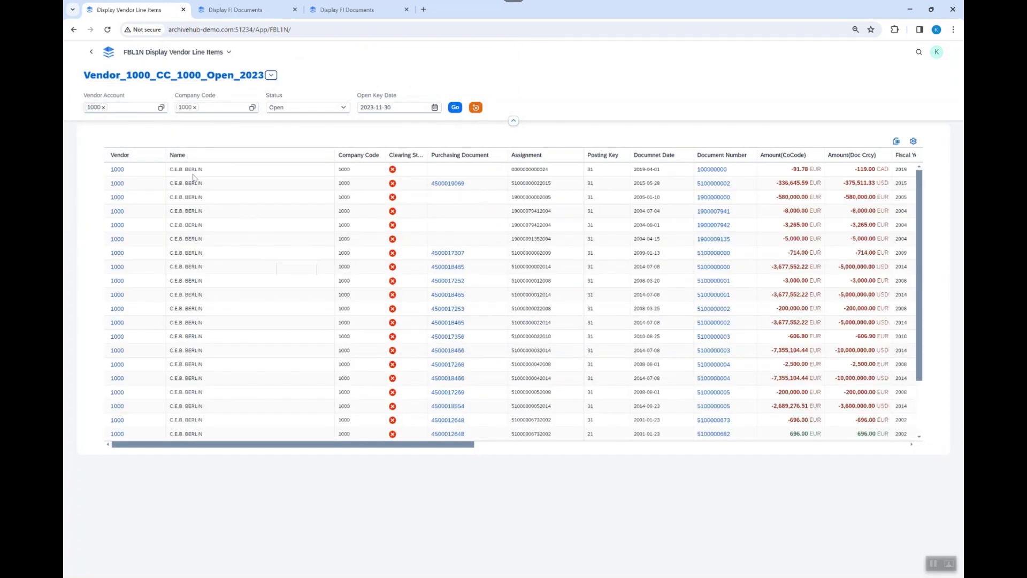
pyautogui.scroll(-5, 556, 307)
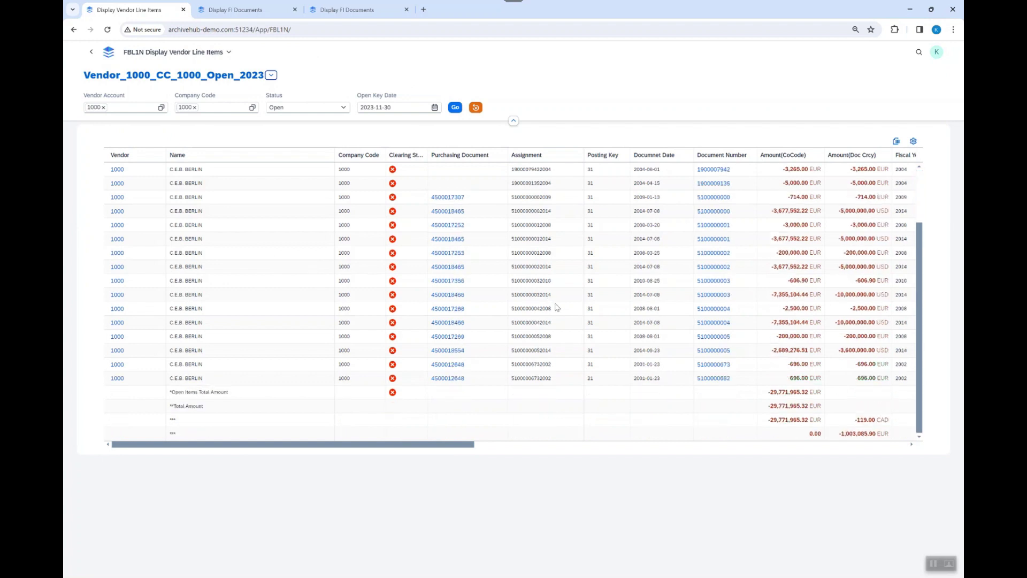
pyautogui.hscroll(5, 617, 301)
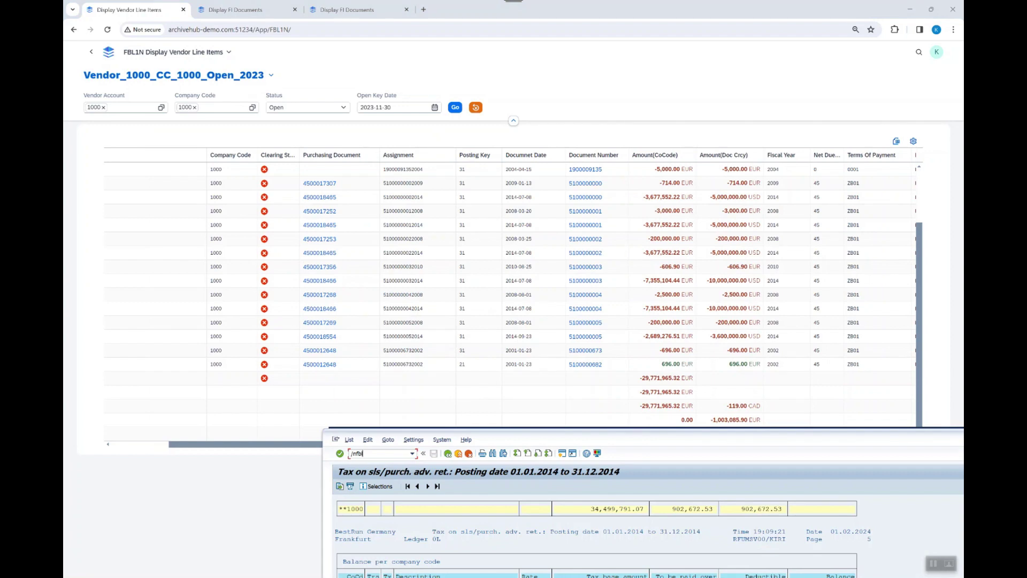
# Start transaction /nfbl1n in the SAP window and reposition the window to show the full Vendor Line Item Display selection.
pyautogui.click(386, 455)
pyautogui.write('/nfbl1n')
pyautogui.press('Return')
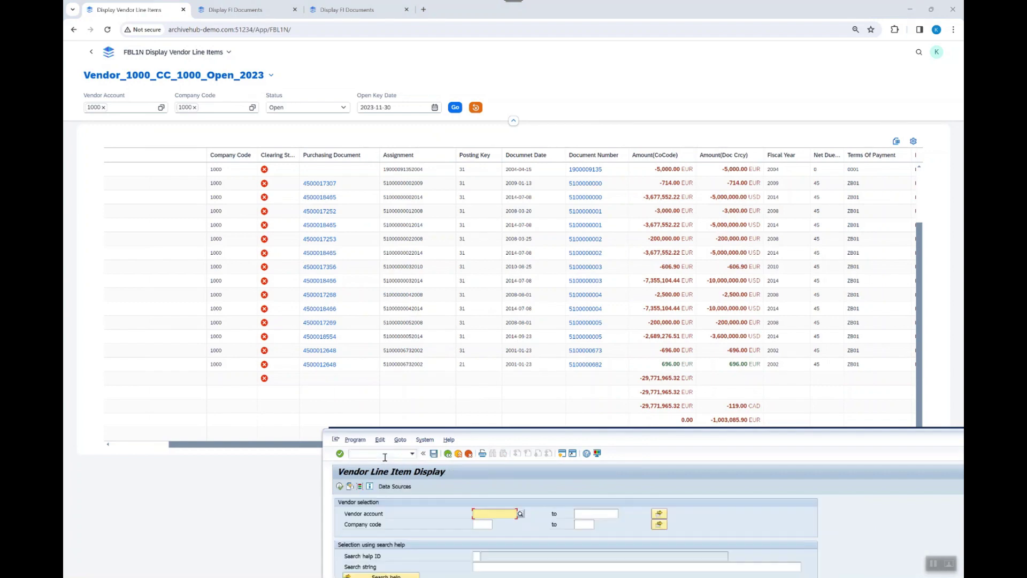
pyautogui.moveTo(566, 437); pyautogui.dragTo(468, 177)
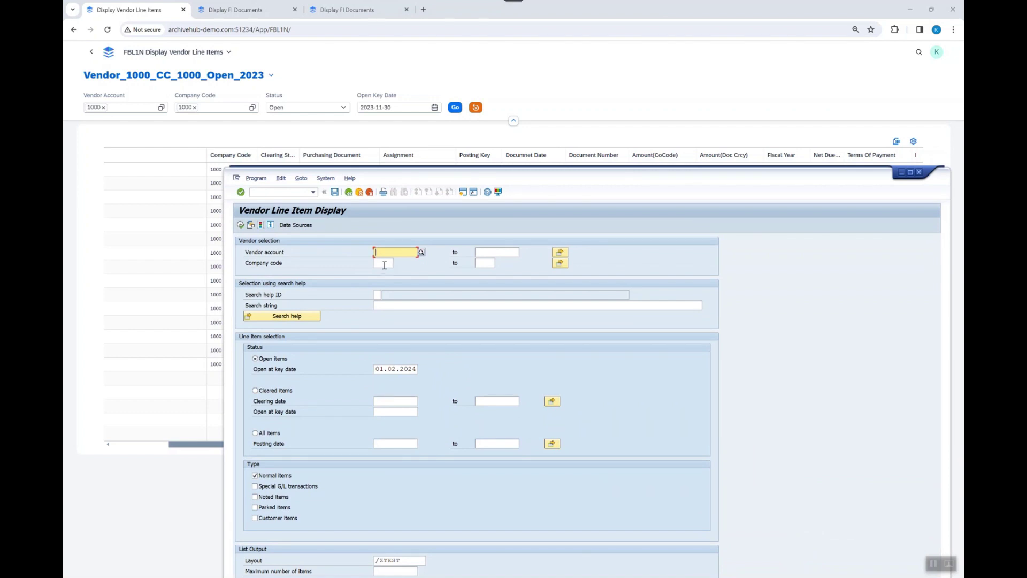
# List the open items for the archived report's vendor account and company code 1000, setting the open key date's day and month to 30.11.
pyautogui.write('1000')
pyautogui.click(386, 267)
pyautogui.click(386, 266)
pyautogui.write('1000')
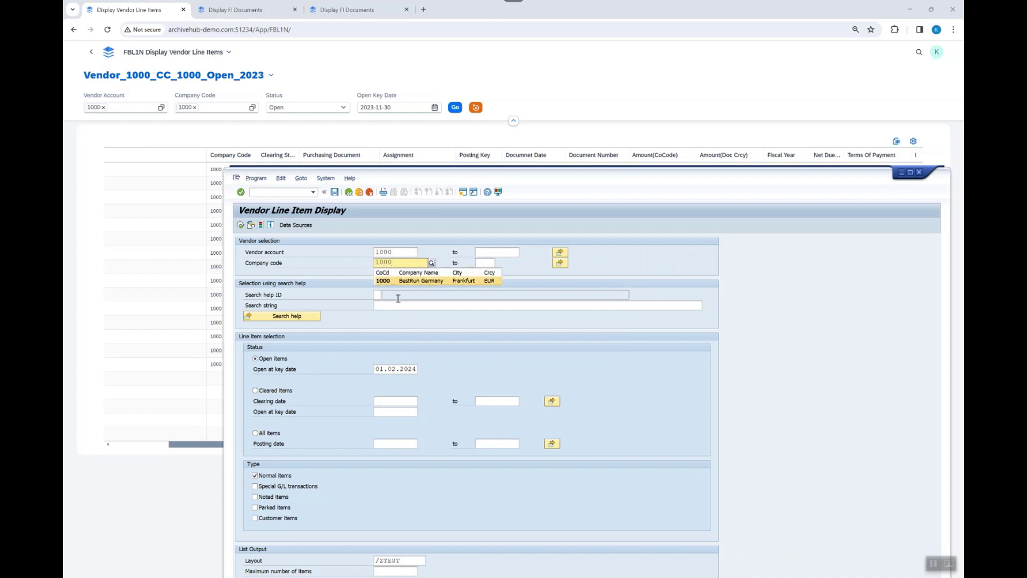
pyautogui.click(389, 282)
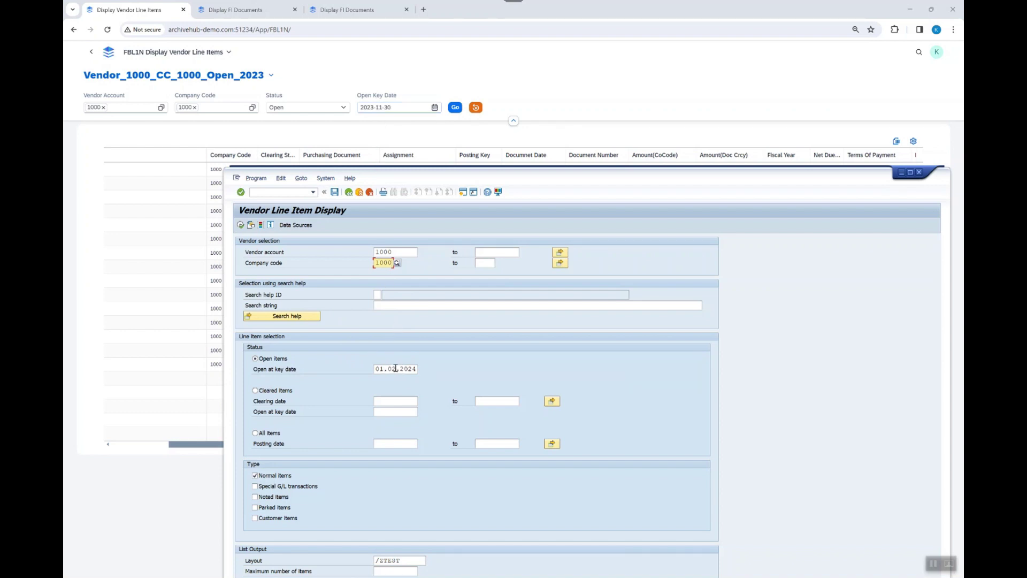
pyautogui.moveTo(384, 369); pyautogui.dragTo(350, 369)
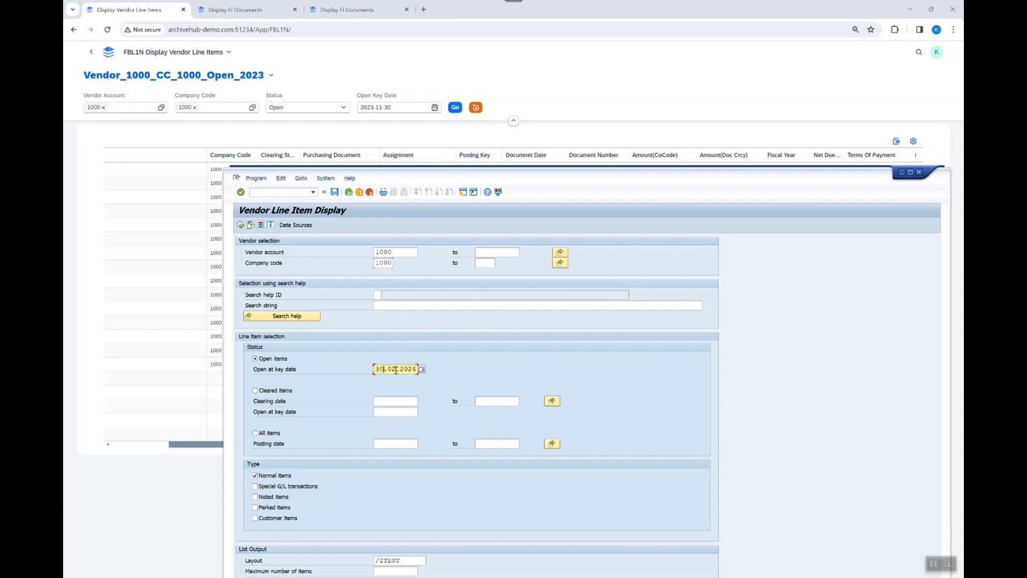
pyautogui.write('30.11')
pyautogui.click(241, 225)
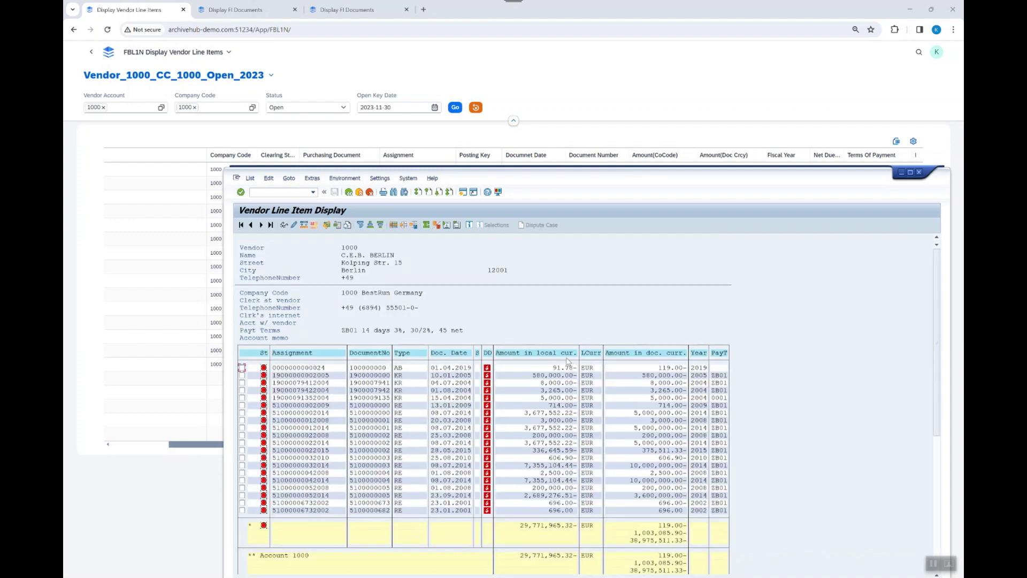
# Reposition and resize the SAP window over the archived list, and compare the vendor line items and account totals in both.
pyautogui.moveTo(603, 179); pyautogui.dragTo(496, 40)
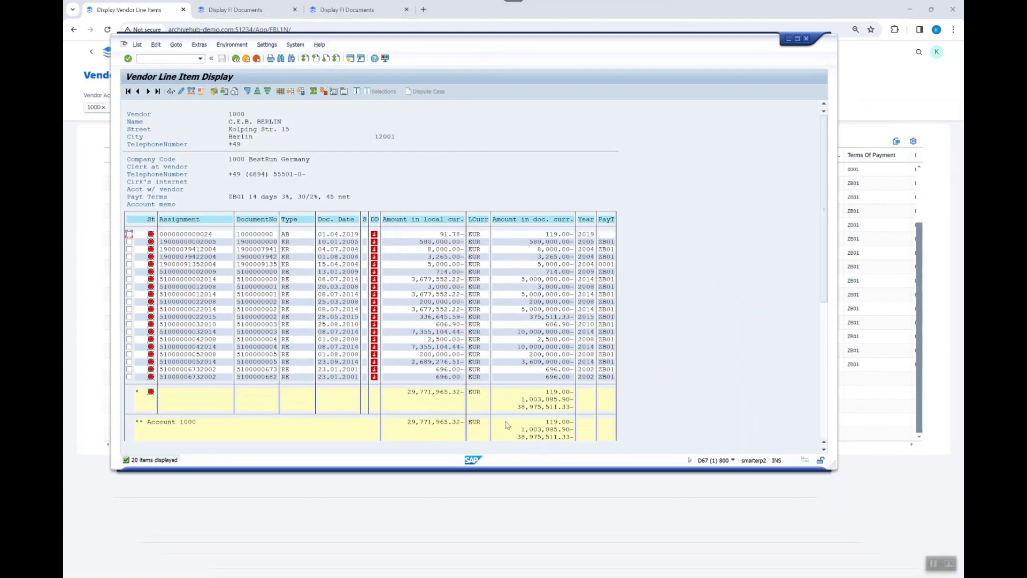
pyautogui.moveTo(491, 467); pyautogui.dragTo(496, 339)
pyautogui.click(826, 266)
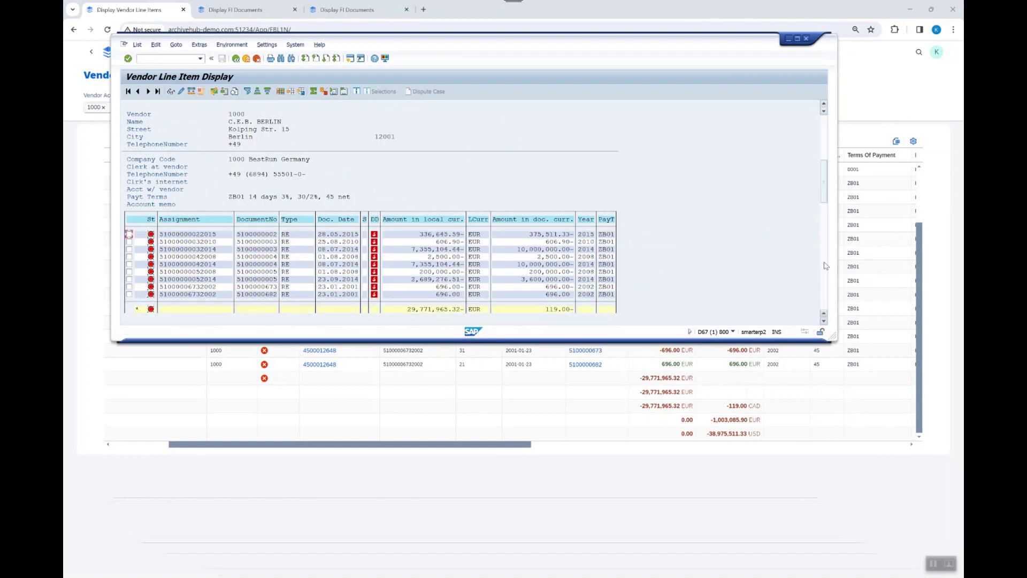
pyautogui.moveTo(824, 199)
pyautogui.mouseDown()
pyautogui.moveTo(825, 246)
pyautogui.moveTo(825, 209)
pyautogui.mouseUp()
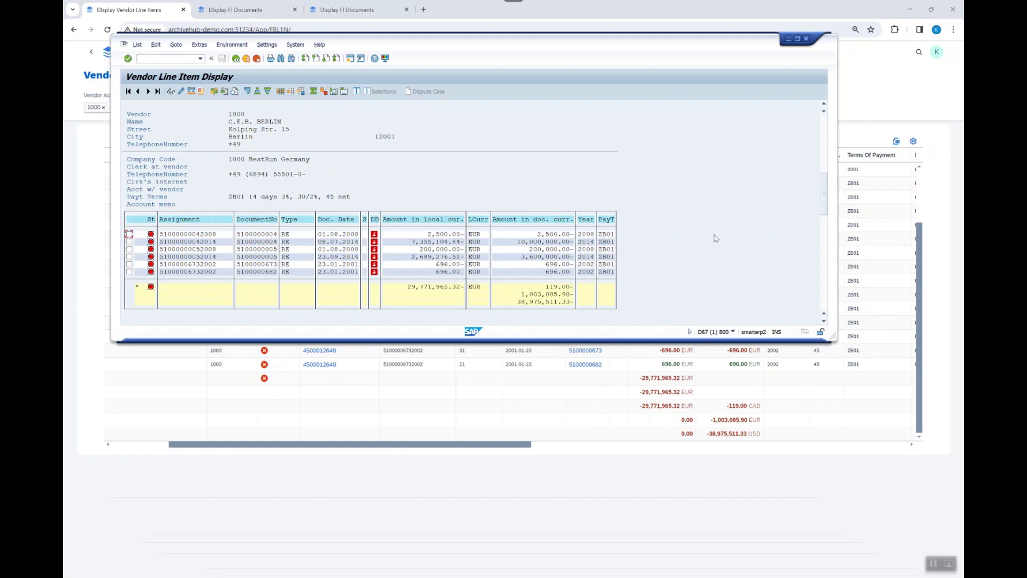
pyautogui.moveTo(681, 48); pyautogui.dragTo(657, 51)
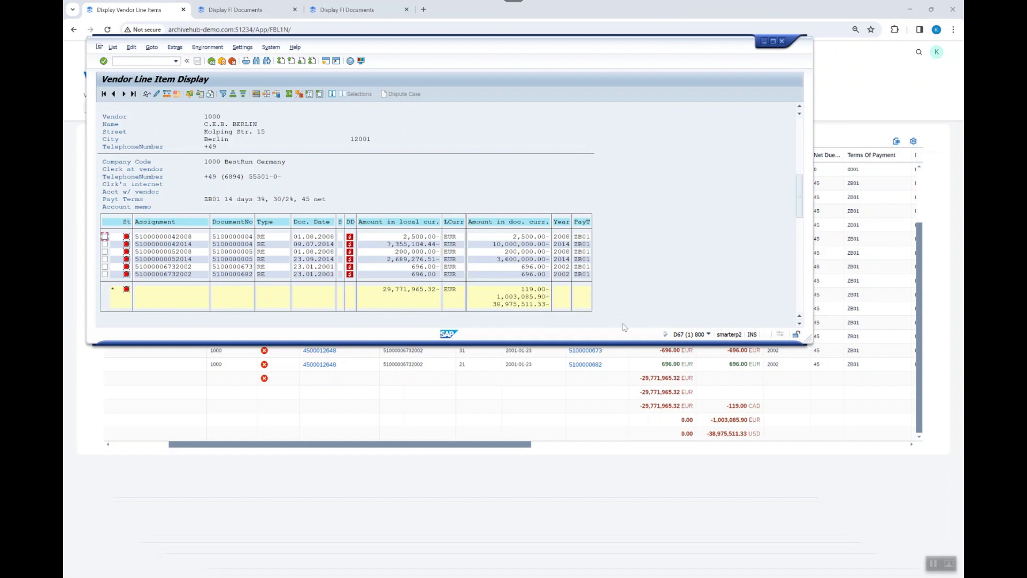
pyautogui.moveTo(810, 343); pyautogui.dragTo(824, 381)
pyautogui.moveTo(814, 318); pyautogui.dragTo(926, 314)
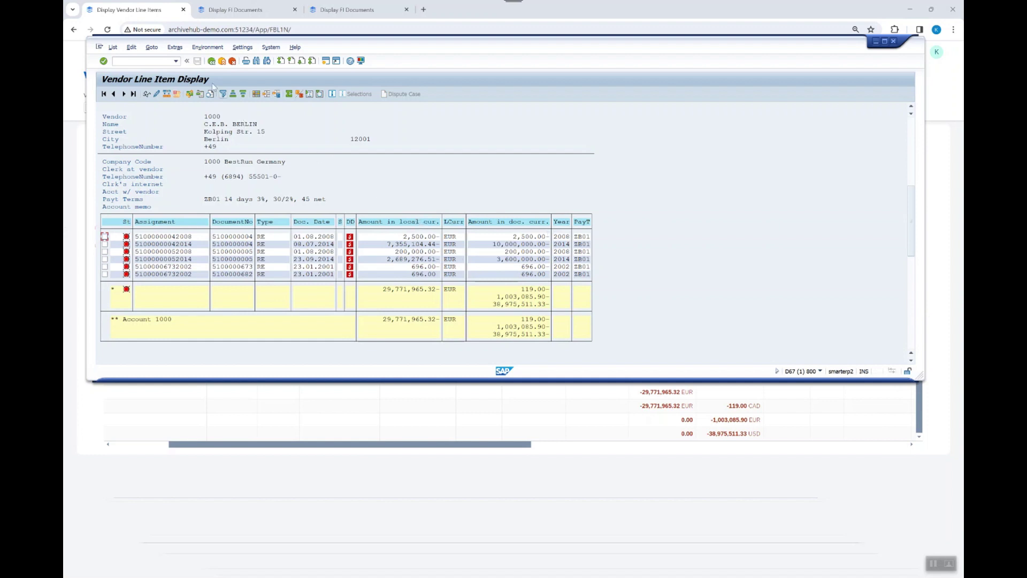
# Return to the archived vendor line items, view the purchase order of the first 5,000,000.00 USD item, and go back to the list.
pyautogui.click(234, 496)
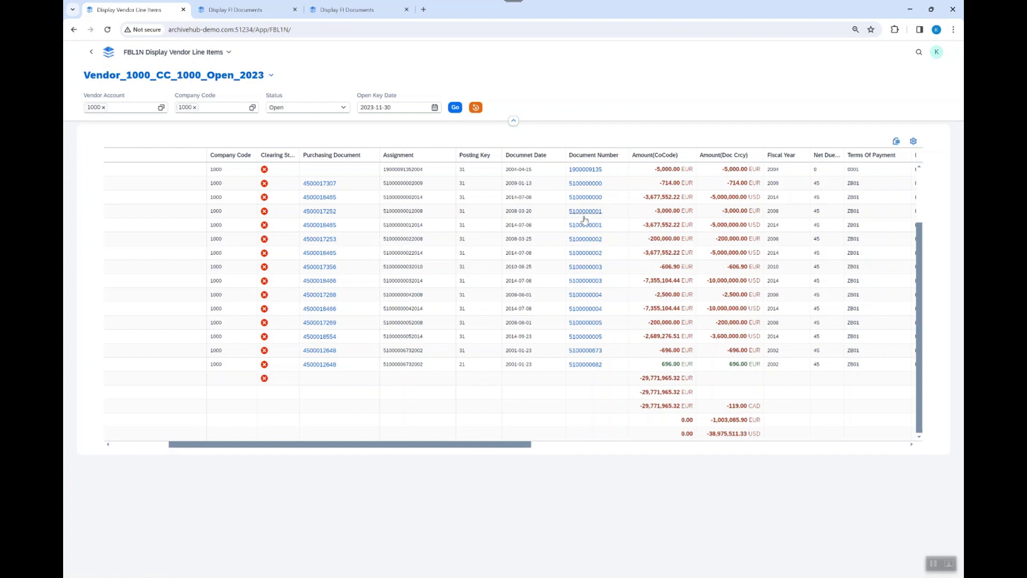
pyautogui.click(323, 198)
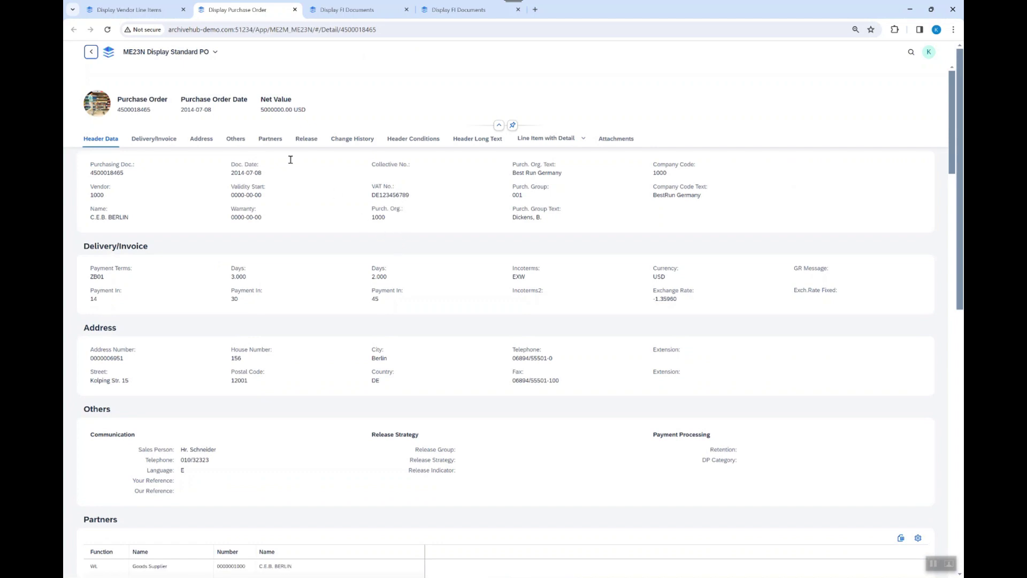
pyautogui.click(138, 11)
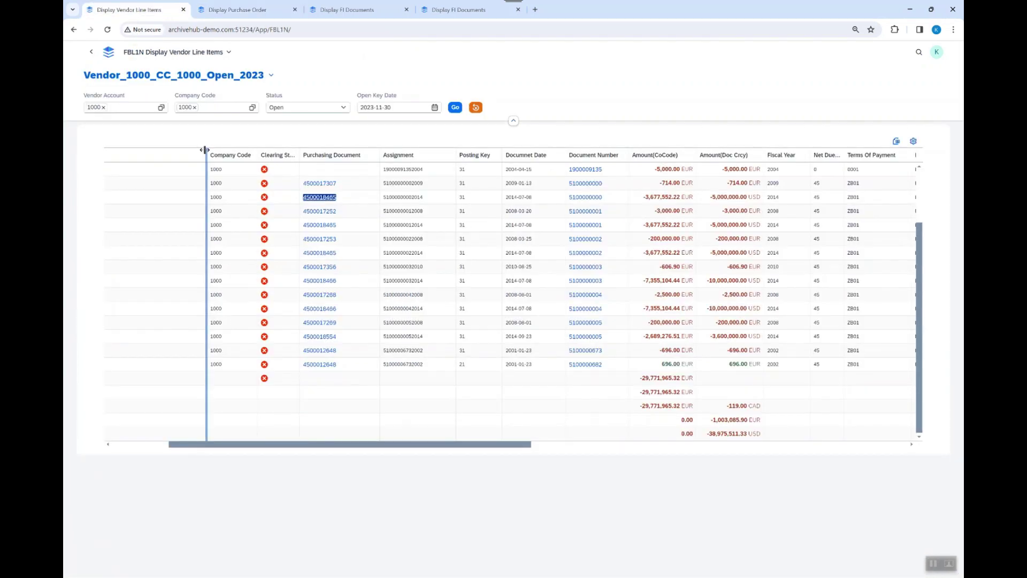
# Go back to the Demo_Apps group, open Customer Line Items (FBL5N), and run the preset cleared items report for company code 1000.
pyautogui.click(91, 52)
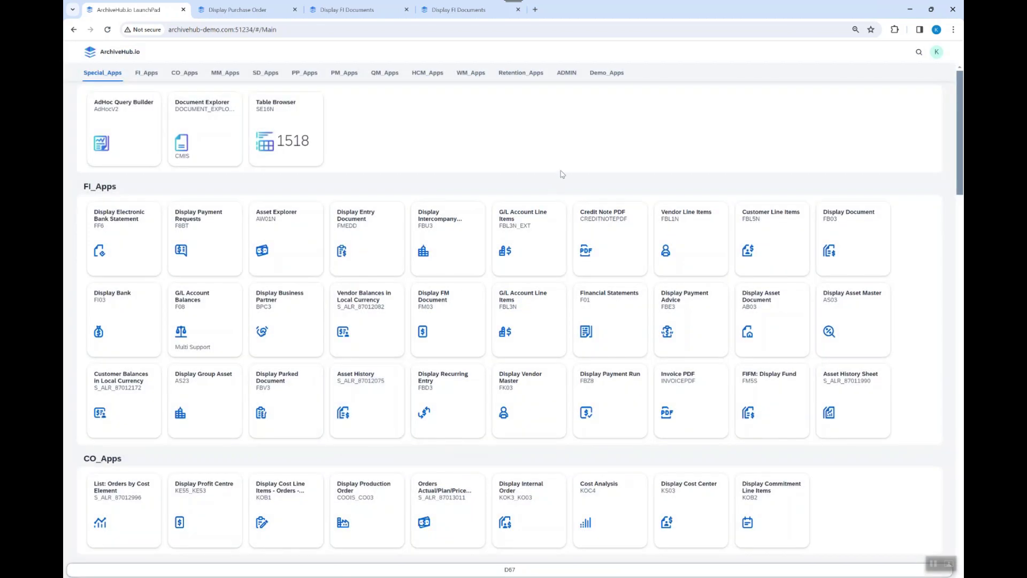
pyautogui.click(599, 74)
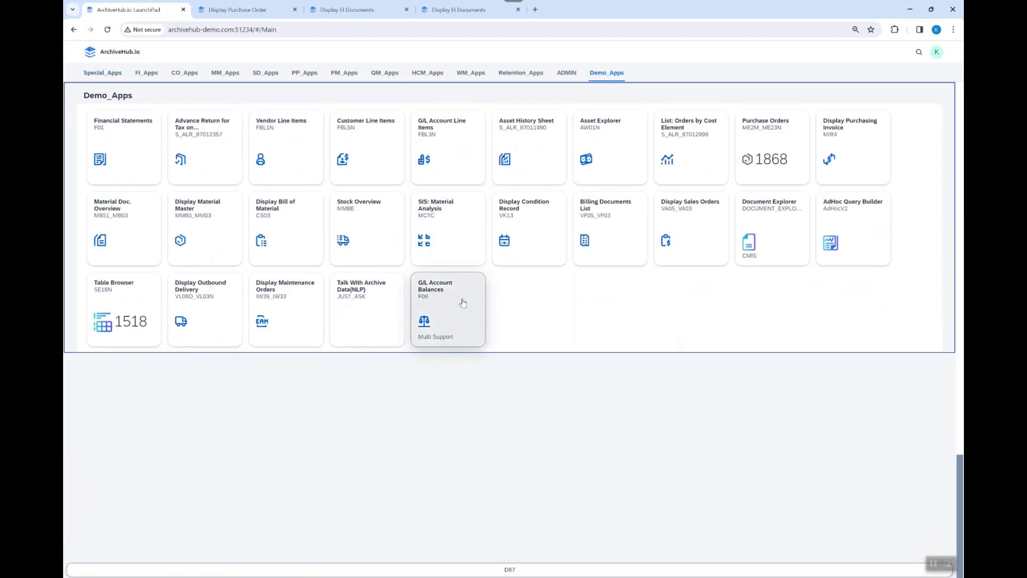
pyautogui.click(368, 177)
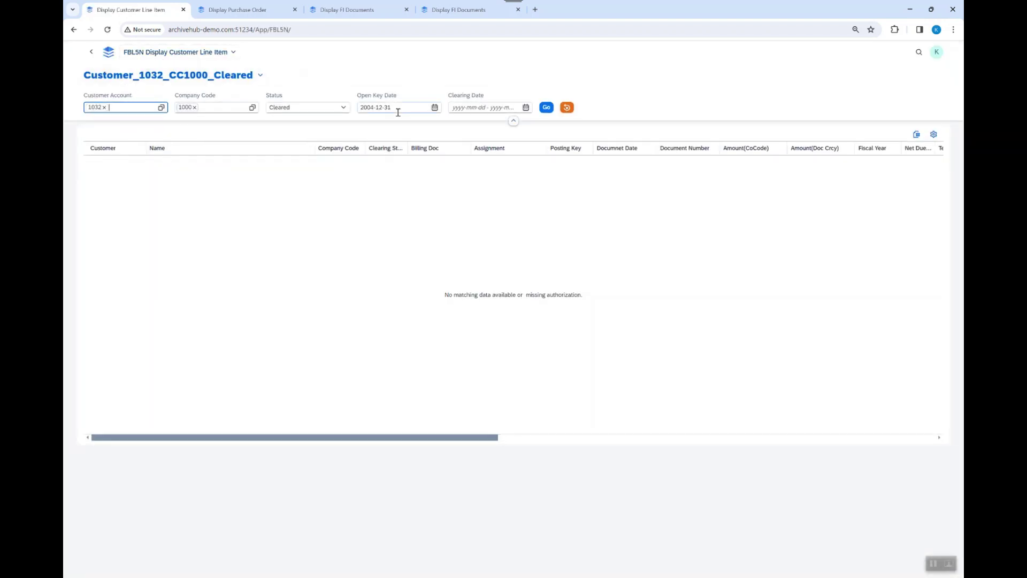
pyautogui.click(546, 107)
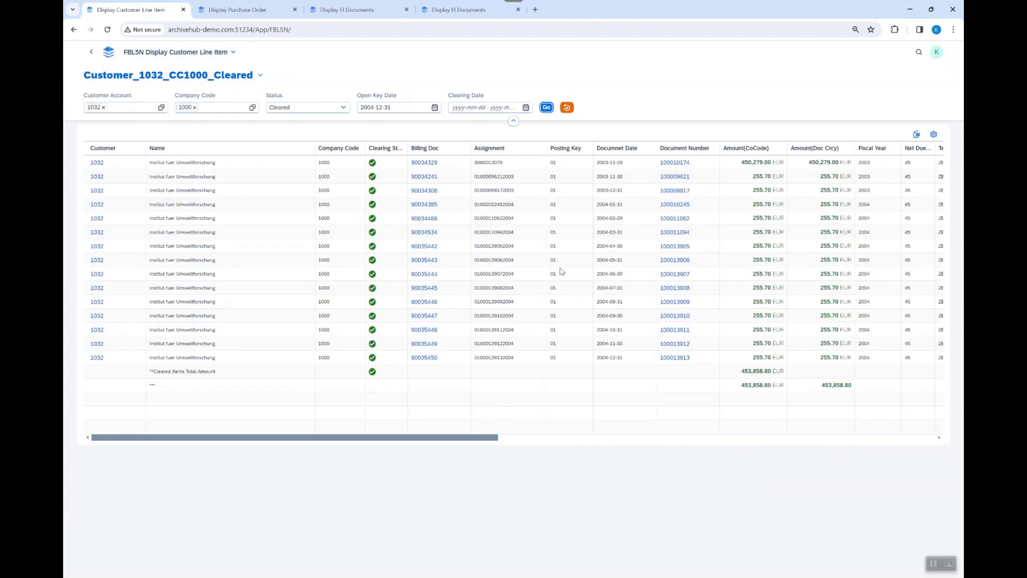
# List the customer's items with status All and posting dates 2000-12-01 to 2014-12-31, and review the totals and remaining columns.
pyautogui.click(344, 110)
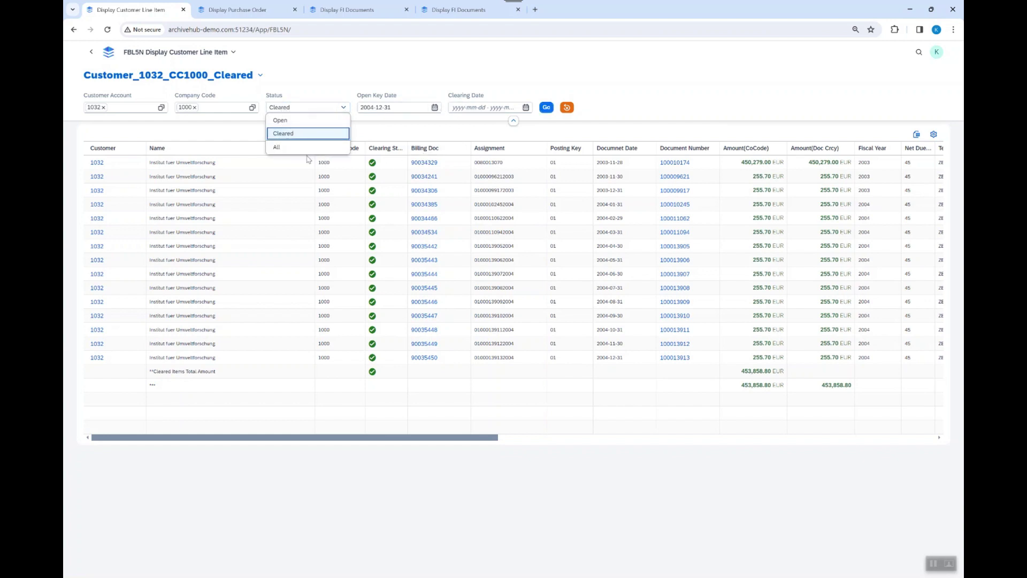
pyautogui.click(284, 149)
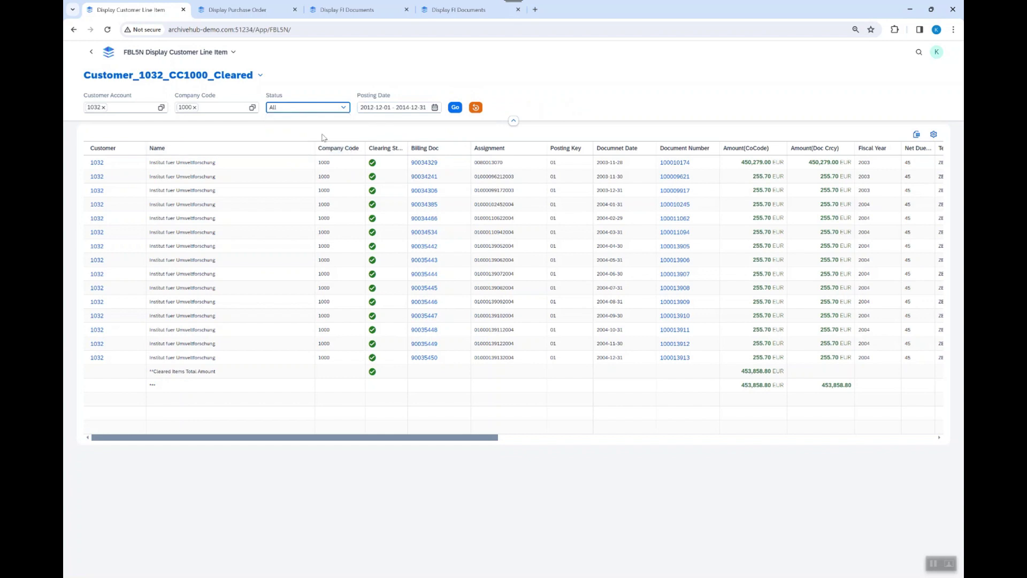
pyautogui.click(374, 108)
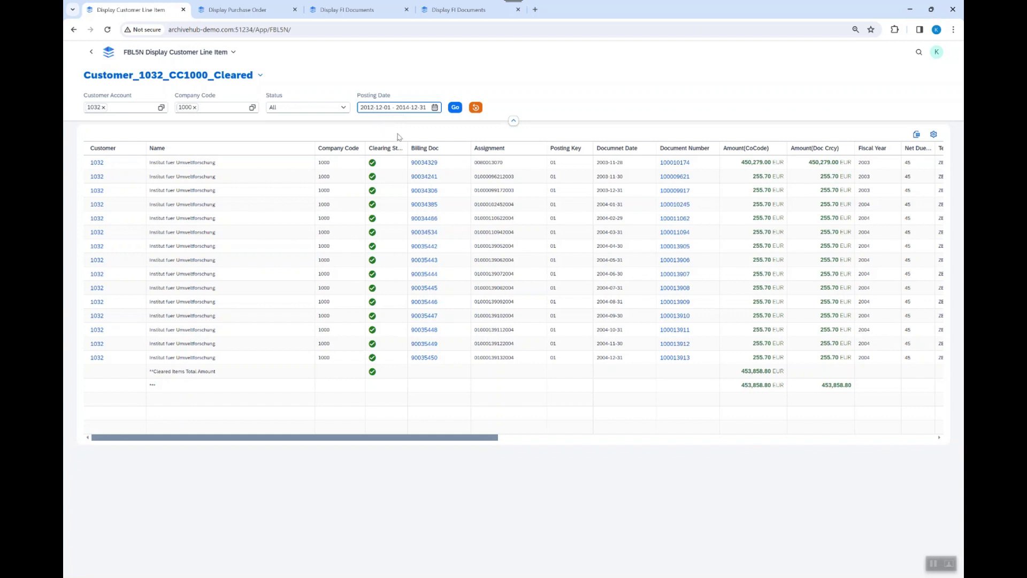
pyautogui.press('BackSpace')
pyautogui.press('BackSpace')
pyautogui.write('00')
pyautogui.click(455, 107)
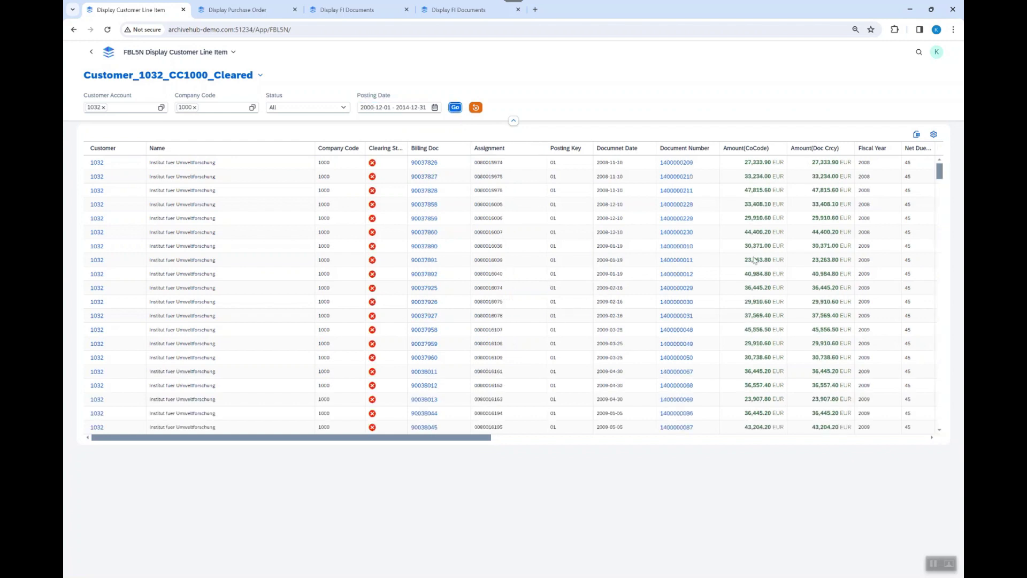
pyautogui.moveTo(940, 172); pyautogui.dragTo(943, 428)
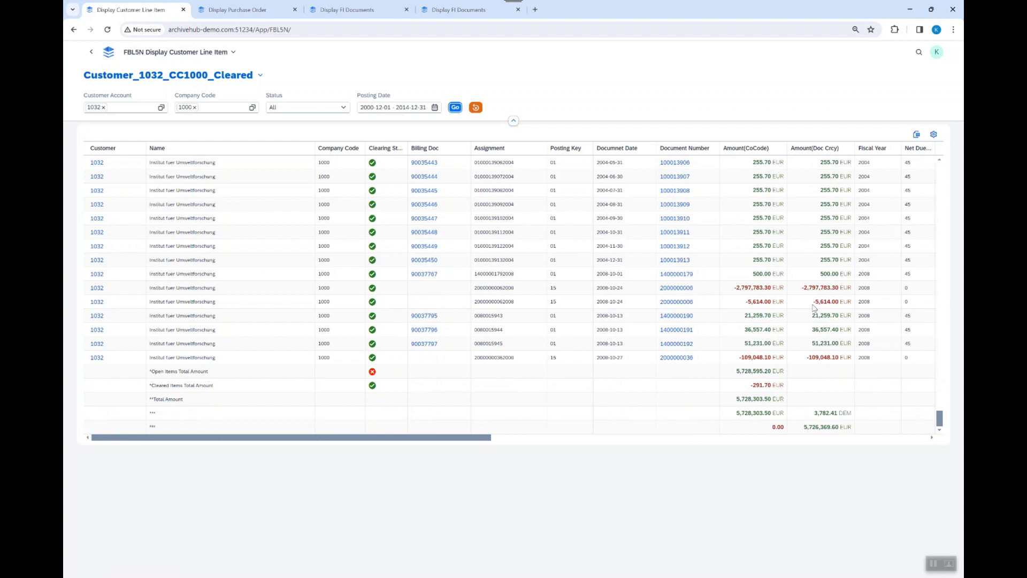
pyautogui.hscroll(3, 813, 308)
pyautogui.hscroll(10, 814, 309)
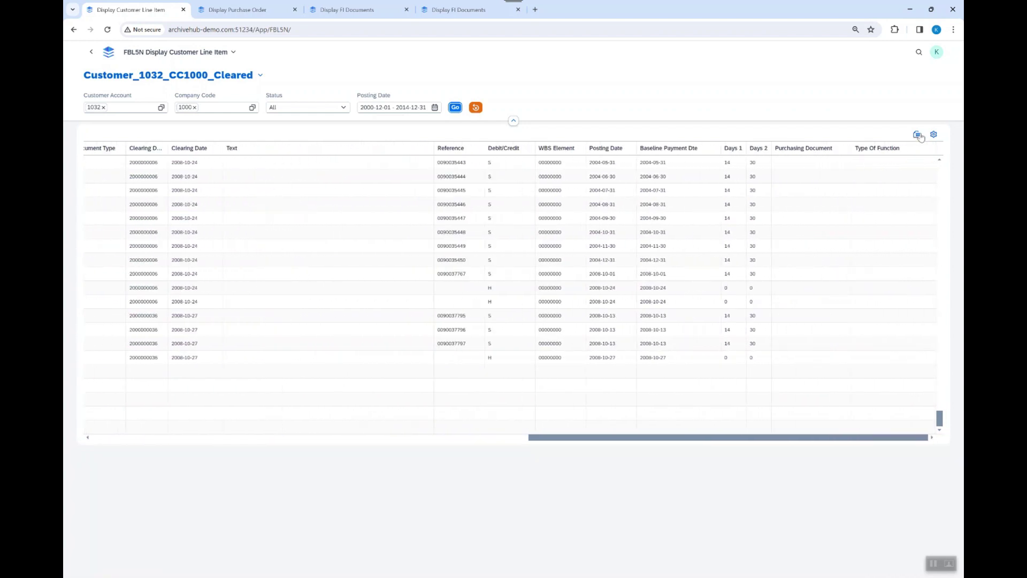
pyautogui.hscroll(-10, 676, 328)
pyautogui.hscroll(-8, 676, 328)
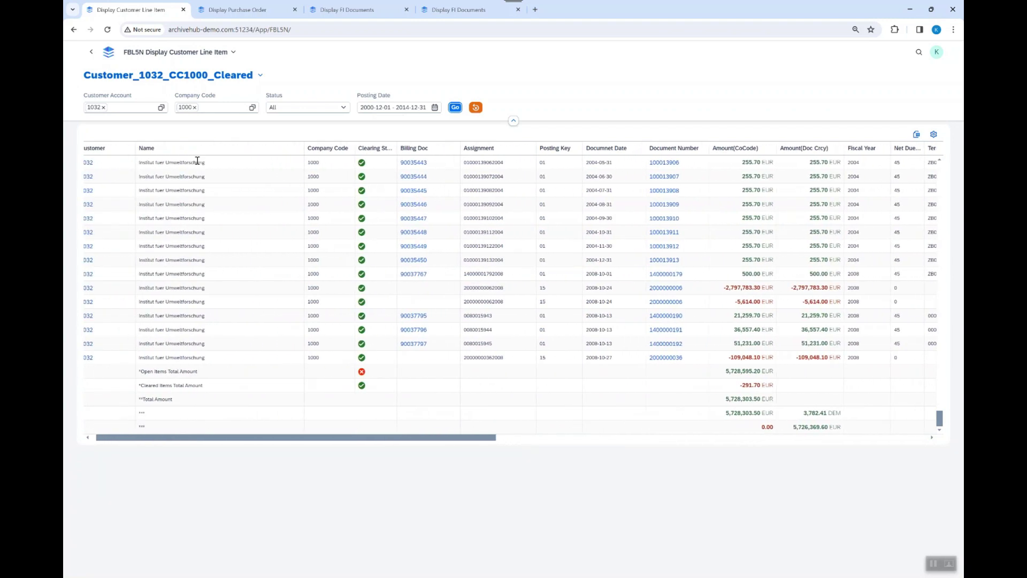
# Open G/L Account Line Items (FBL3N) from the Demo_Apps group and load the first saved open items variant for company code 1000.
pyautogui.click(91, 52)
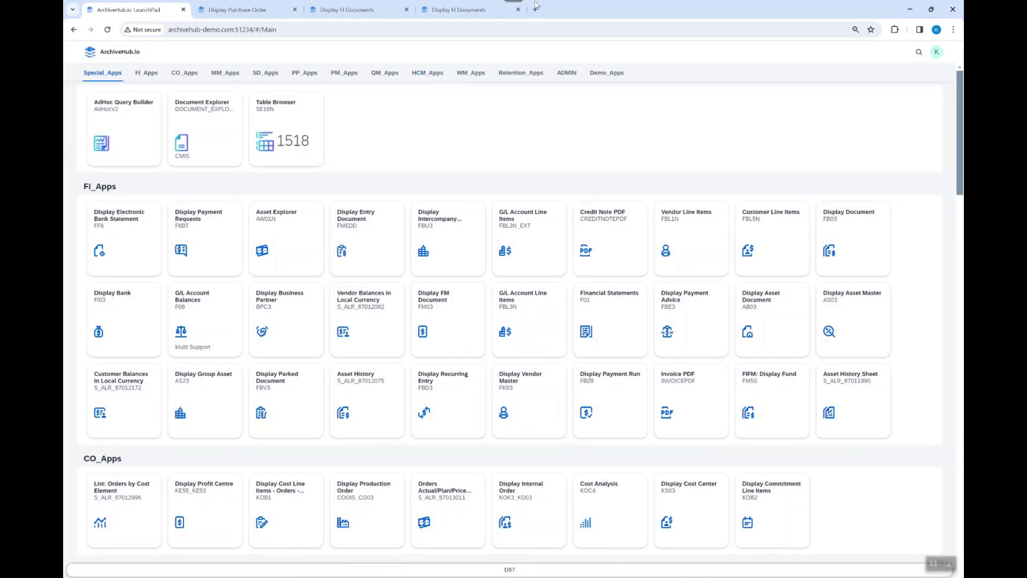
pyautogui.click(607, 73)
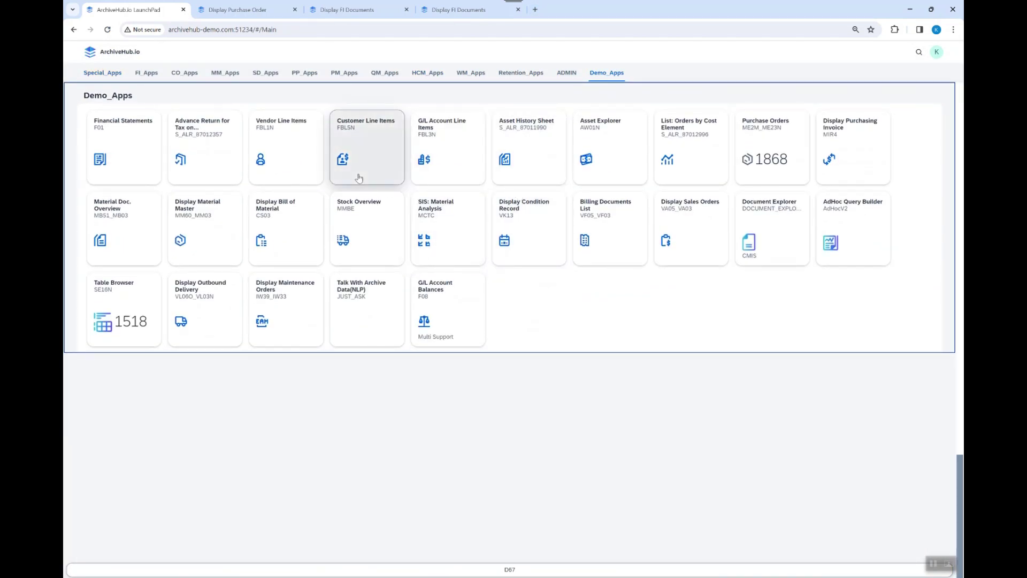
pyautogui.click(454, 145)
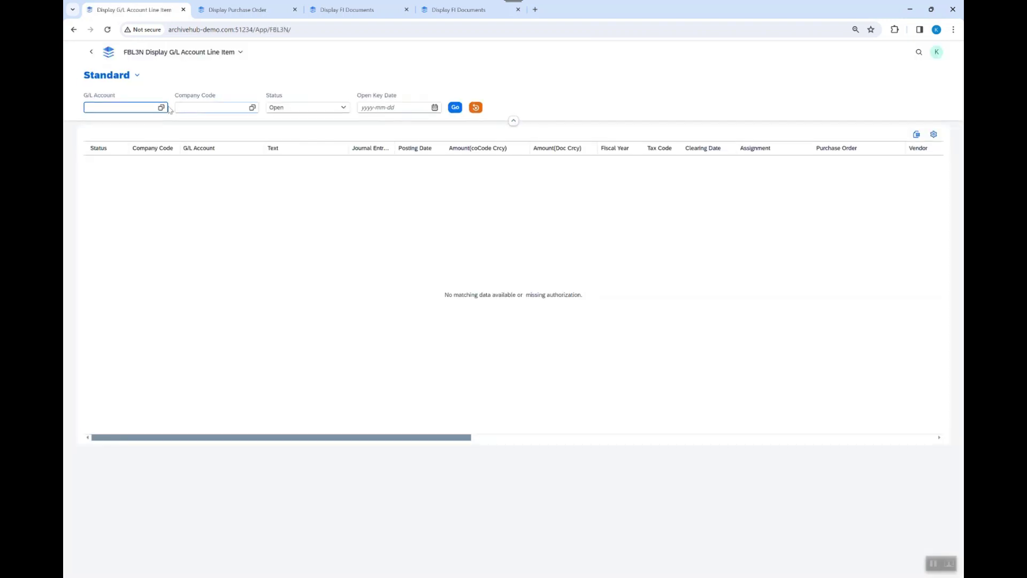
pyautogui.click(137, 76)
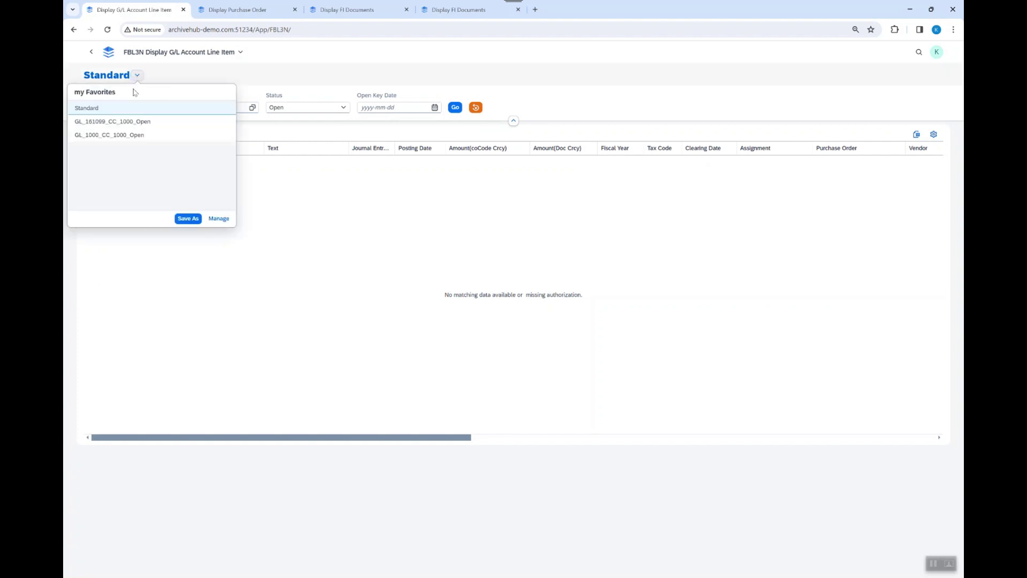
pyautogui.click(141, 122)
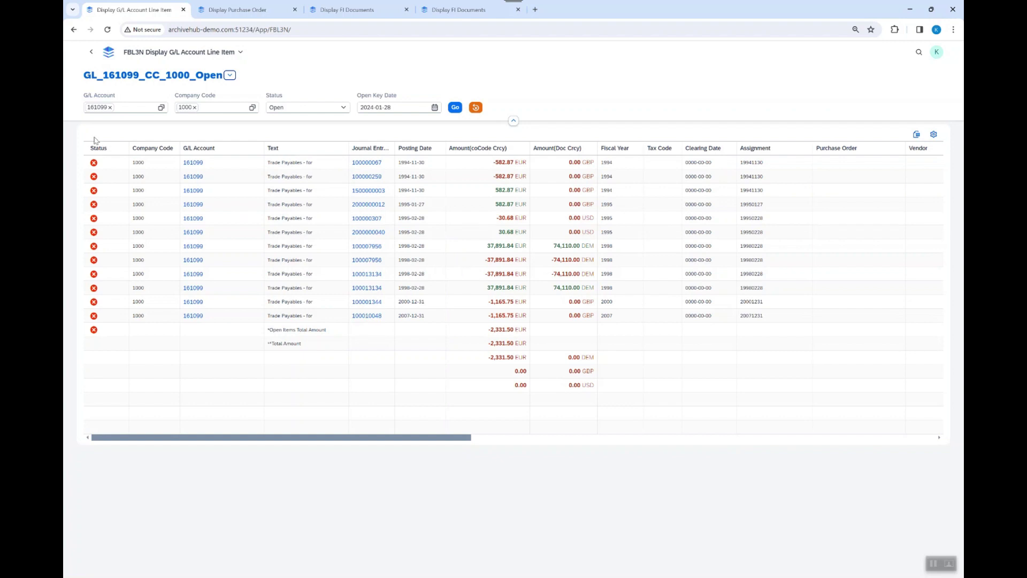
# Open Asset History Sheet (S_ALR_87011990) from the Demo_Apps group and run it with the saved variant CC1000_20211231.
pyautogui.click(91, 51)
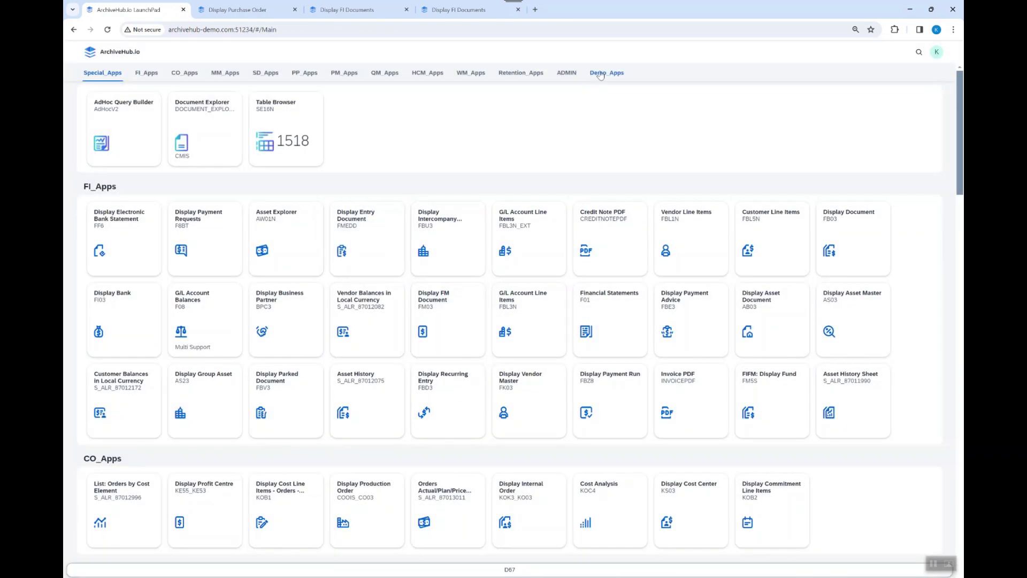
pyautogui.click(601, 74)
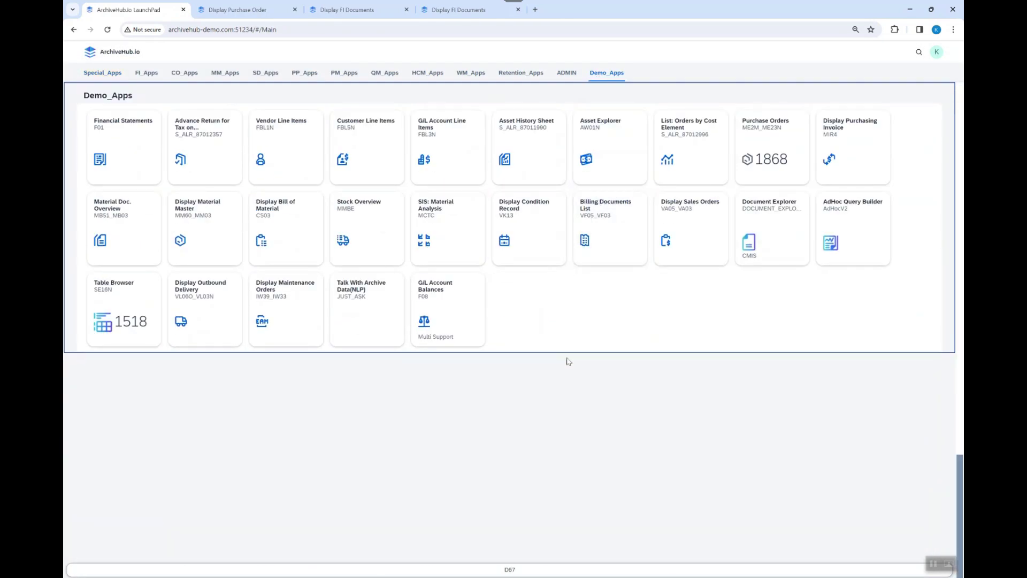
pyautogui.click(536, 158)
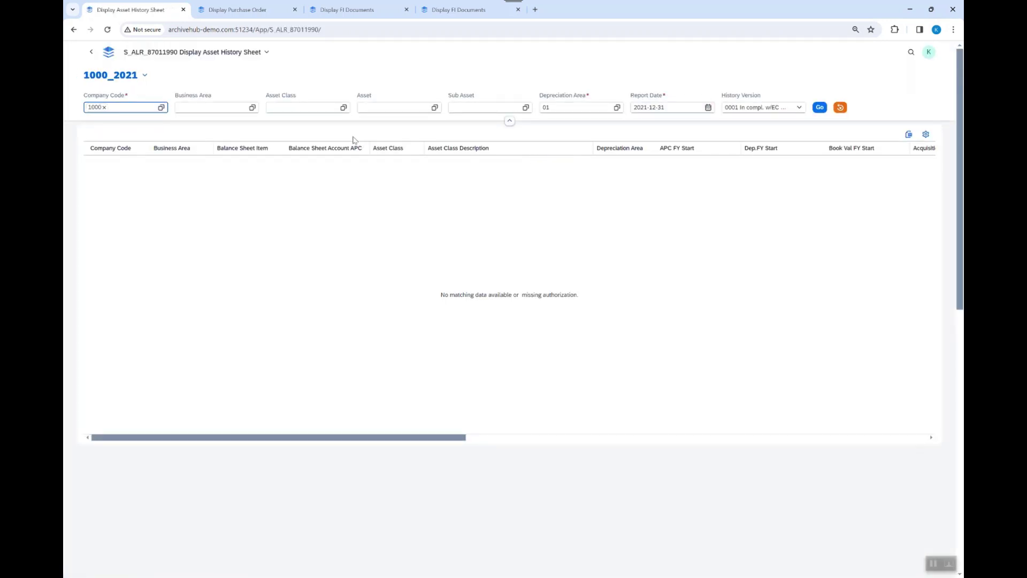
pyautogui.click(144, 76)
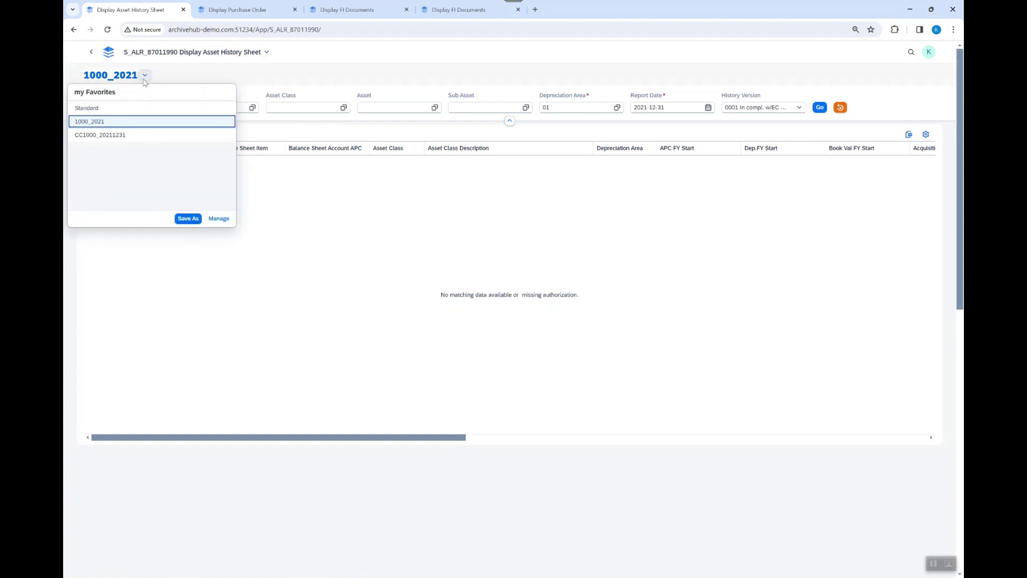
pyautogui.click(137, 139)
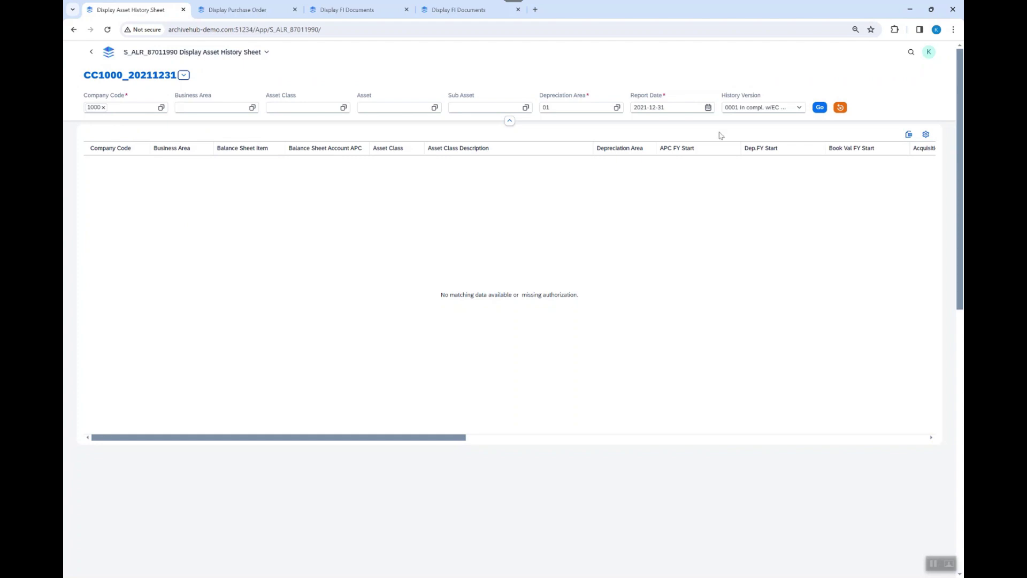
pyautogui.click(821, 108)
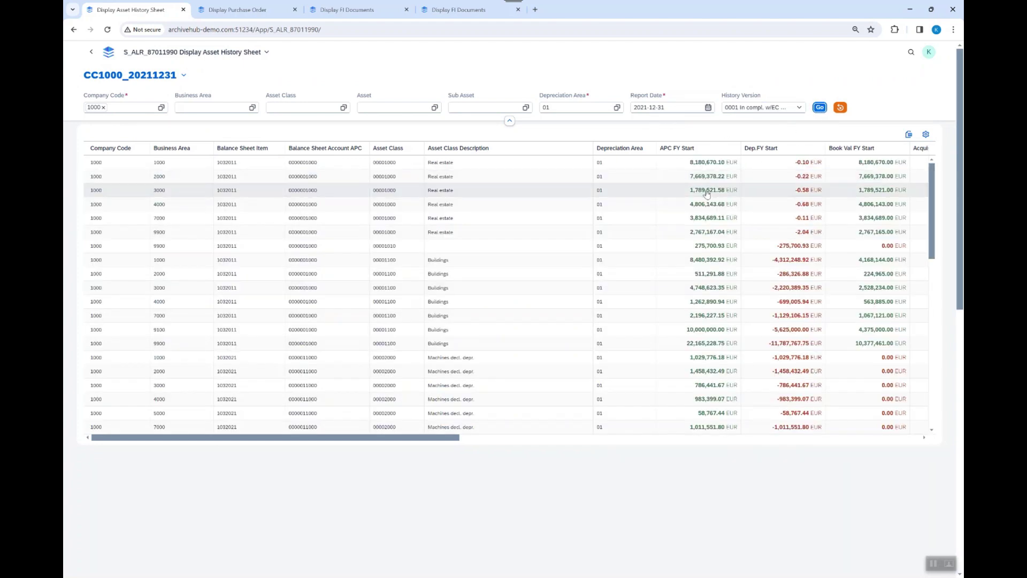
# Examine the asset history sheet's acquisition, depreciation, transfer and book value columns, including the Total row at the end.
pyautogui.hscroll(3, 670, 267)
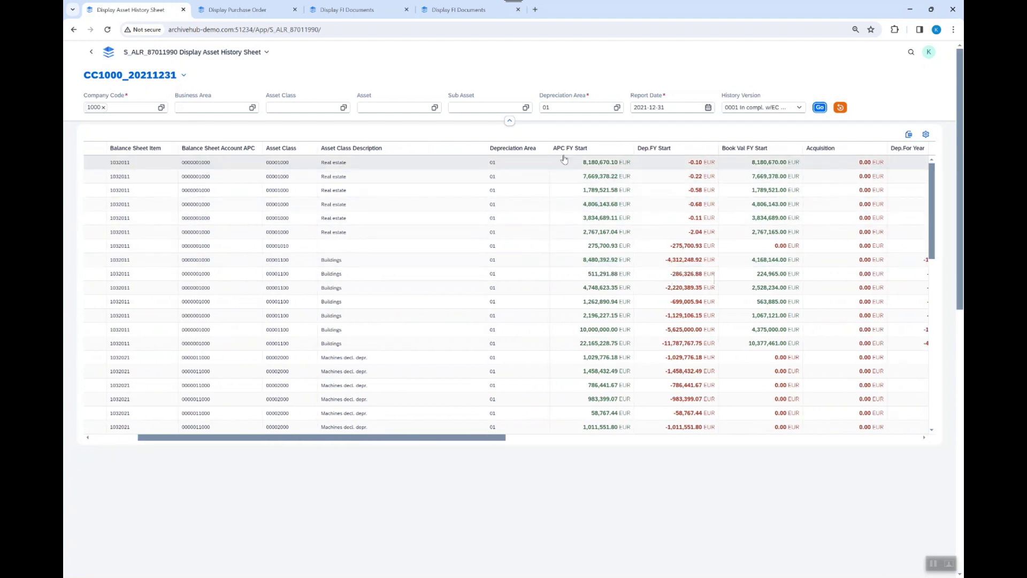
pyautogui.hscroll(3, 581, 225)
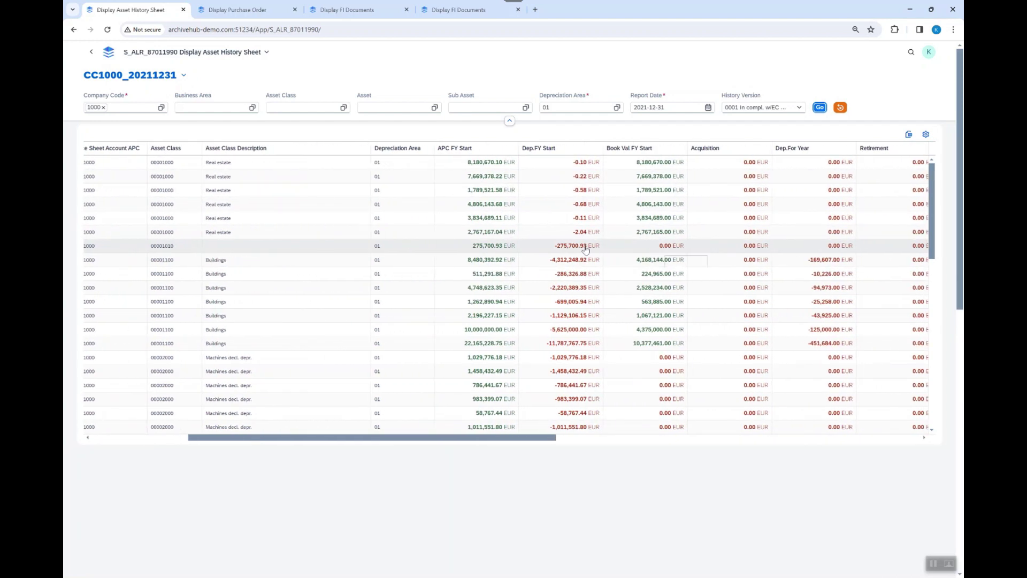
pyautogui.hscroll(3, 584, 249)
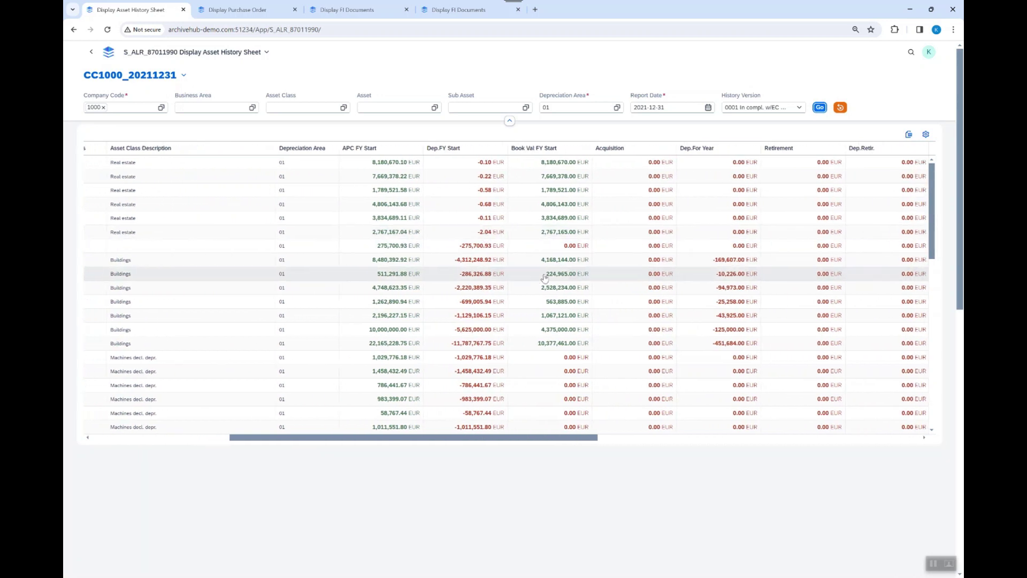
pyautogui.hscroll(1, 544, 277)
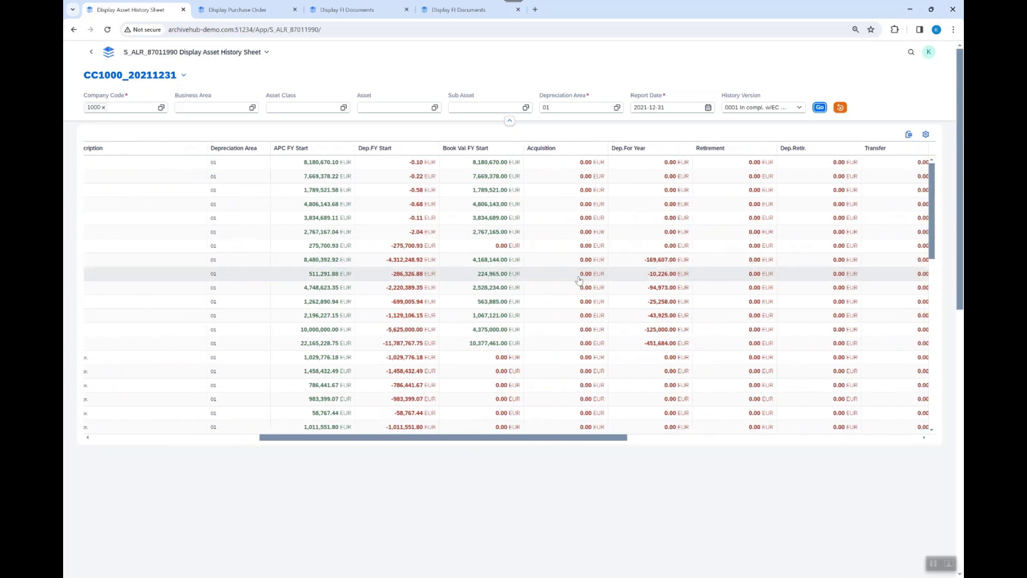
pyautogui.hscroll(12, 579, 280)
pyautogui.hscroll(4, 579, 280)
pyautogui.hscroll(2, 579, 280)
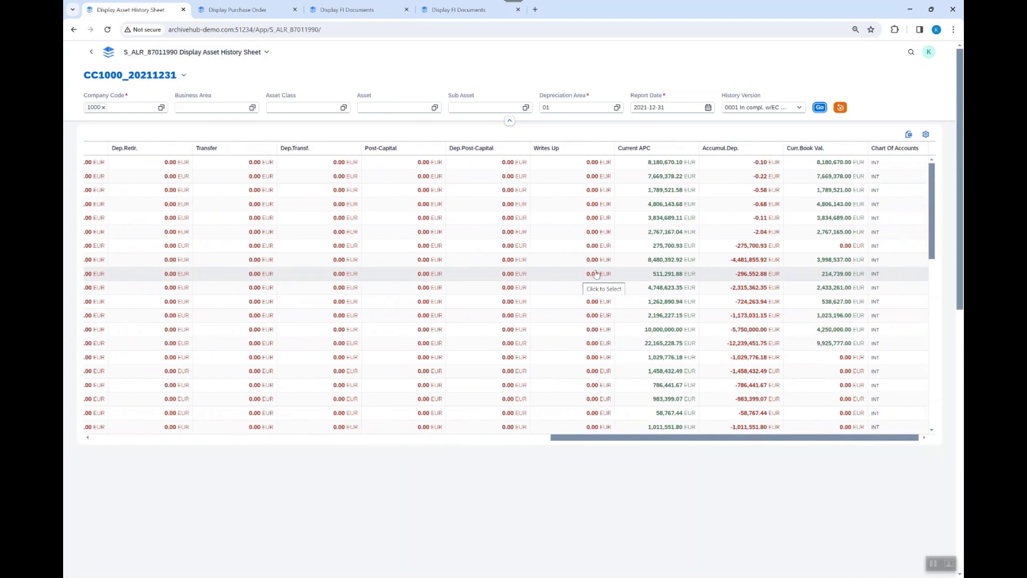
pyautogui.moveTo(931, 208); pyautogui.dragTo(936, 408)
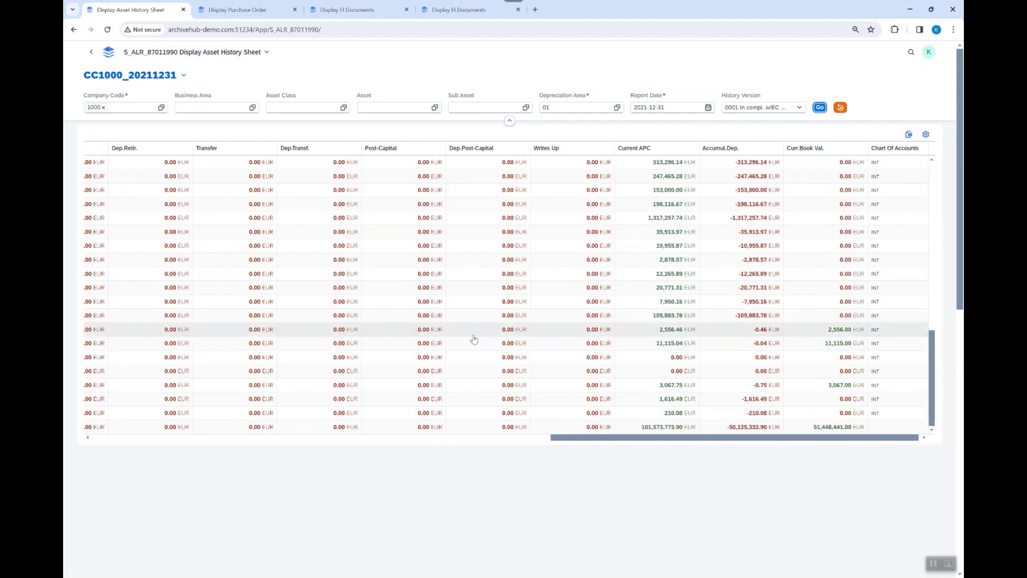
pyautogui.hscroll(-15, 474, 339)
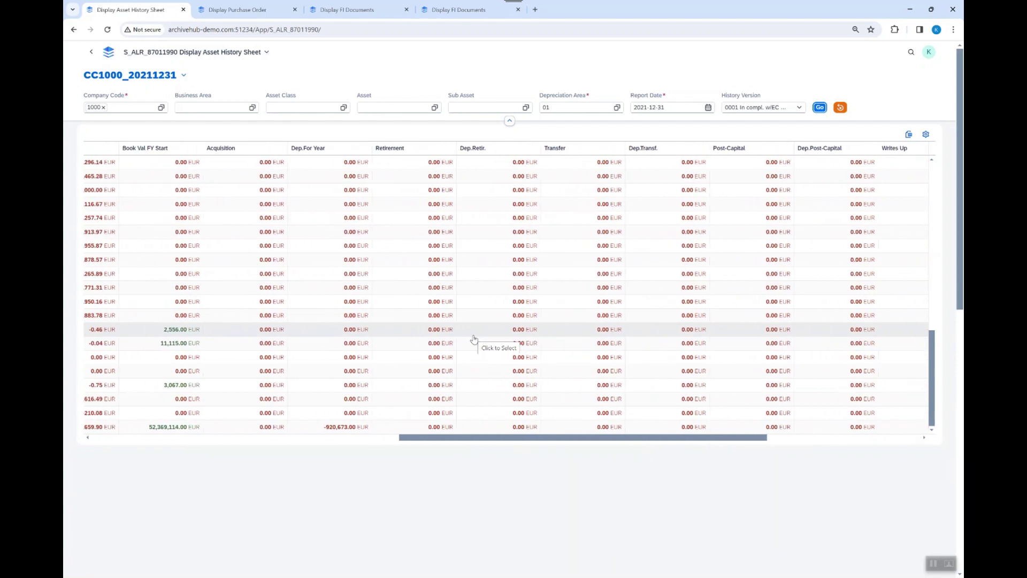
pyautogui.hscroll(-2, 473, 339)
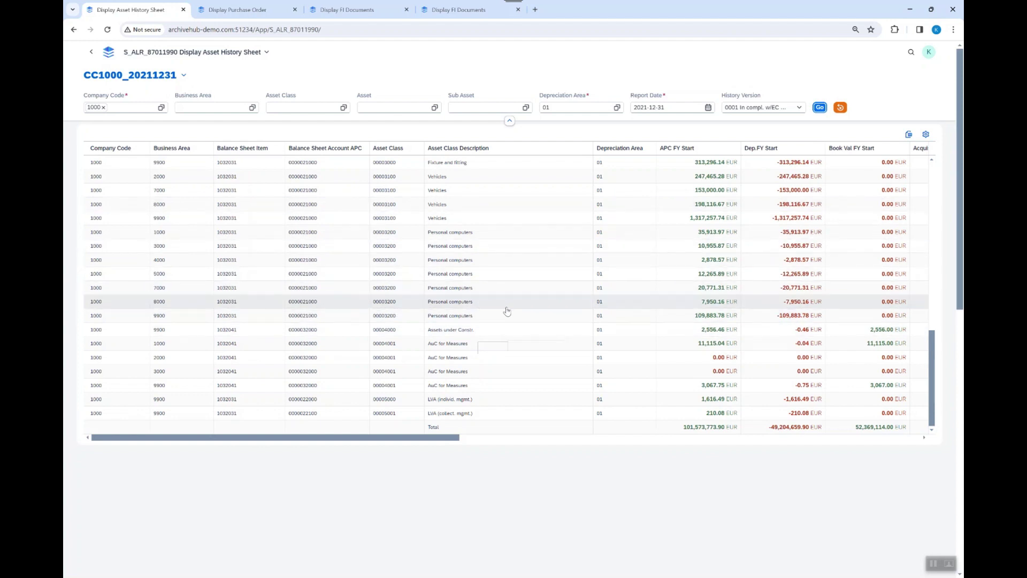
# View the individual assets behind the Personal computers row of business area 3000, and return to the asset history sheet's value columns.
pyautogui.click(487, 247)
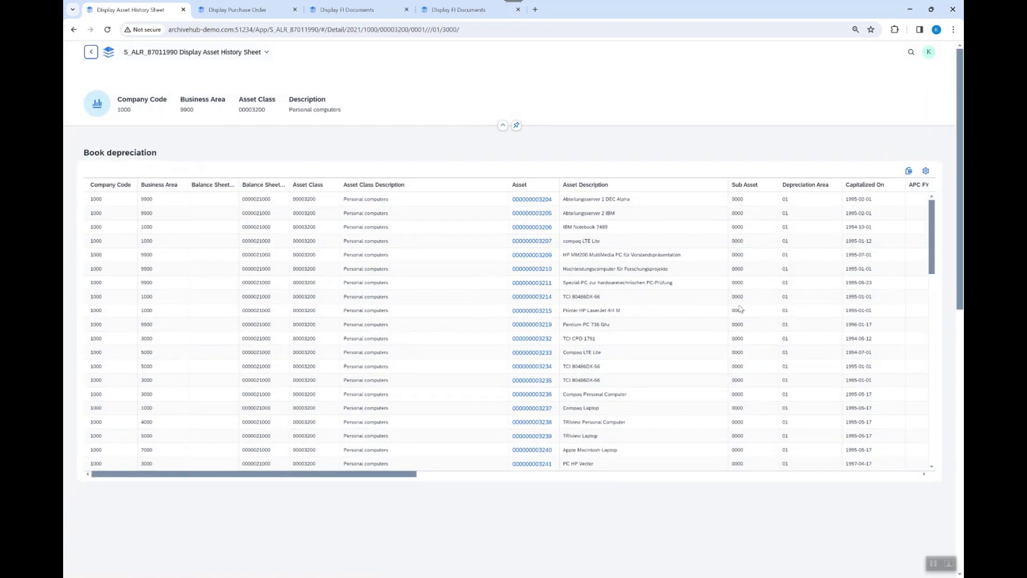
pyautogui.hscroll(7, 768, 365)
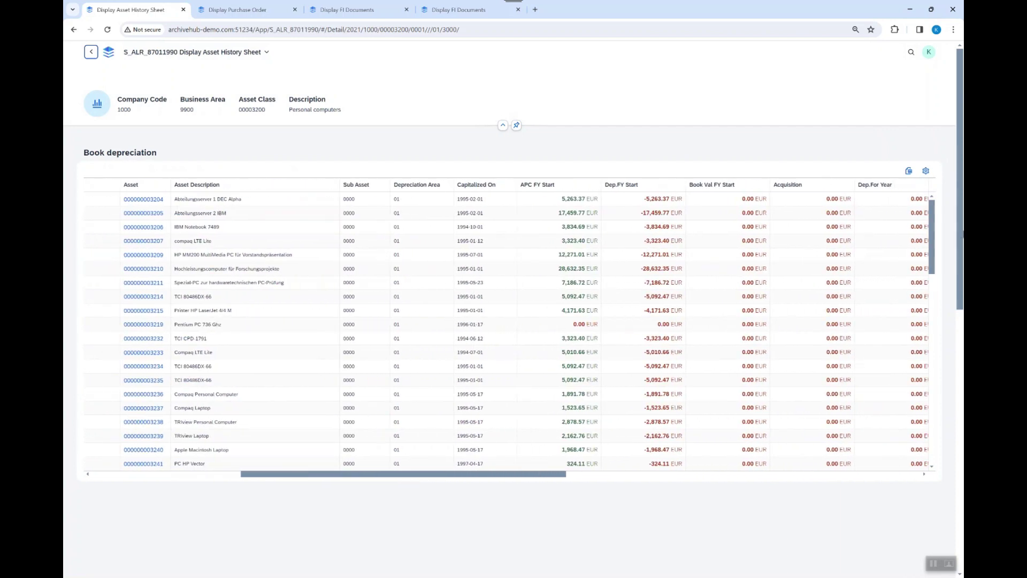
pyautogui.moveTo(932, 218); pyautogui.dragTo(934, 415)
pyautogui.scroll(5, 494, 237)
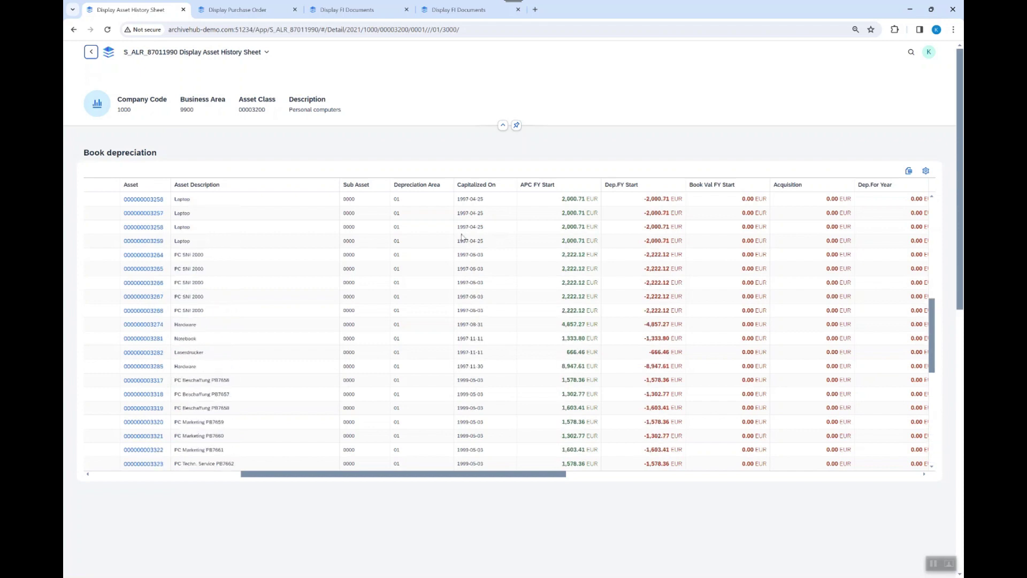
pyautogui.click(90, 52)
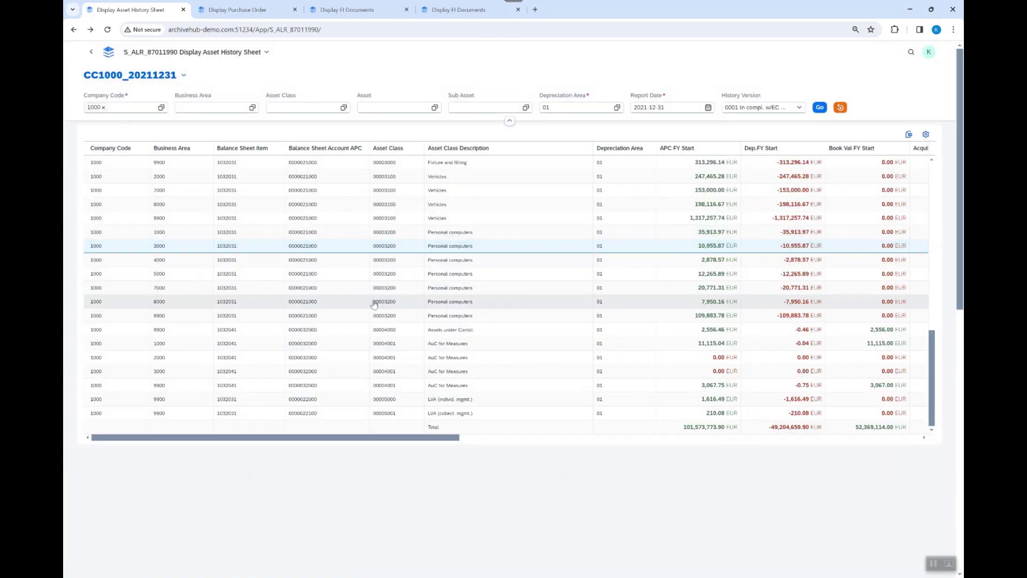
pyautogui.hscroll(3, 516, 302)
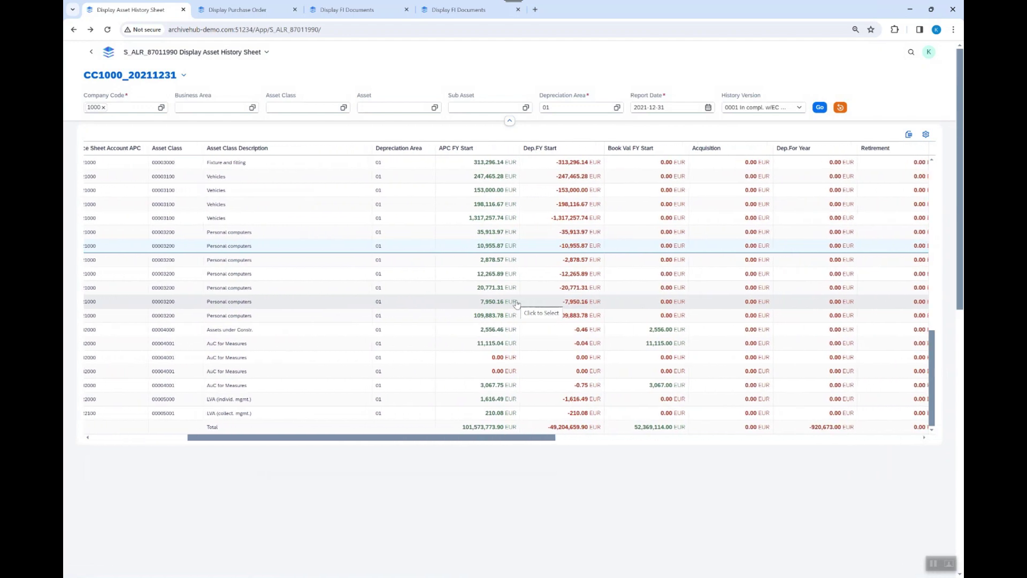
# View the individual assets behind the LVA (individ. mgmt.) row of business area 9900, and return to the asset history sheet.
pyautogui.hscroll(-3, 516, 304)
pyautogui.click(488, 399)
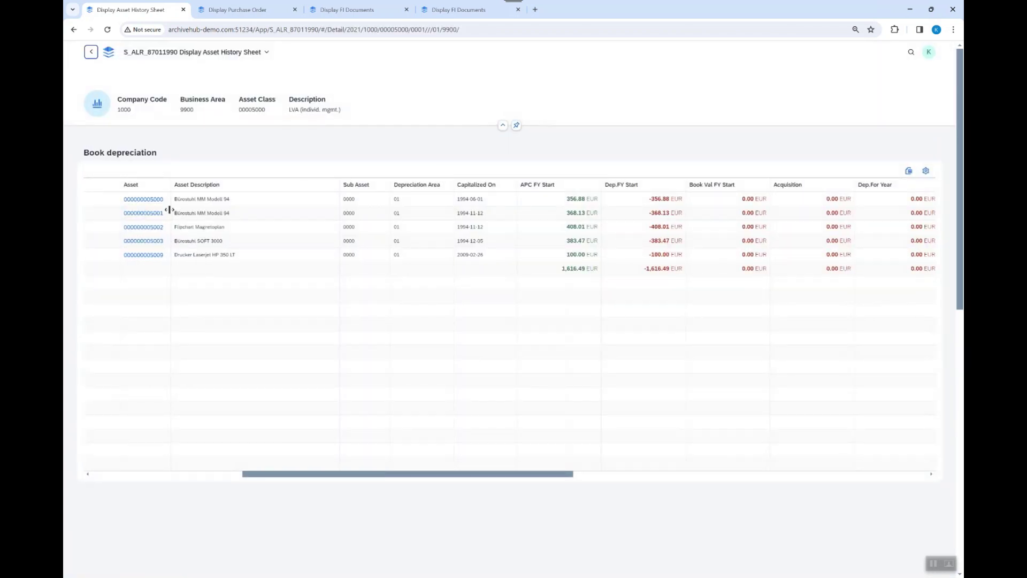
pyautogui.hscroll(3, 433, 384)
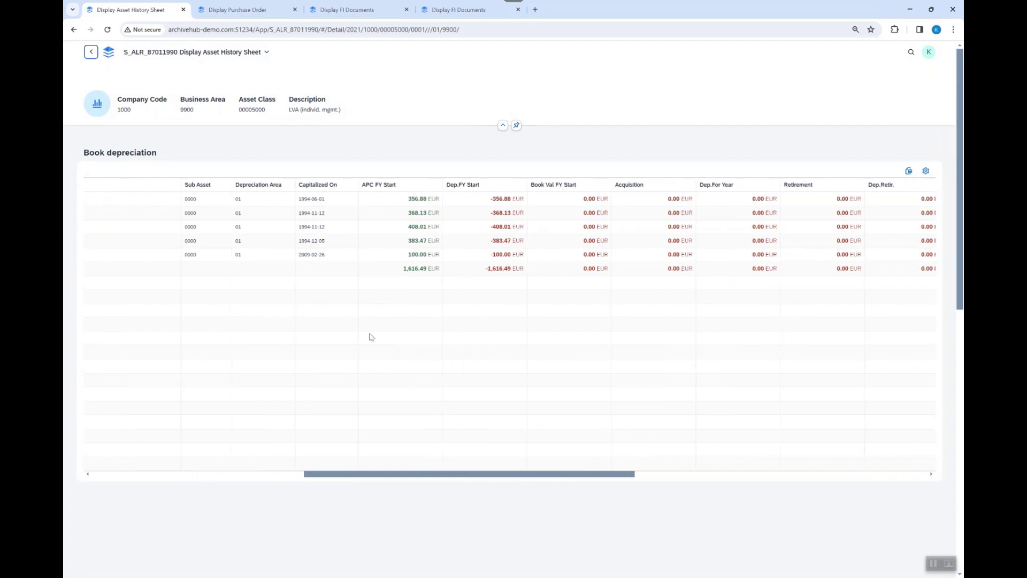
pyautogui.click(92, 53)
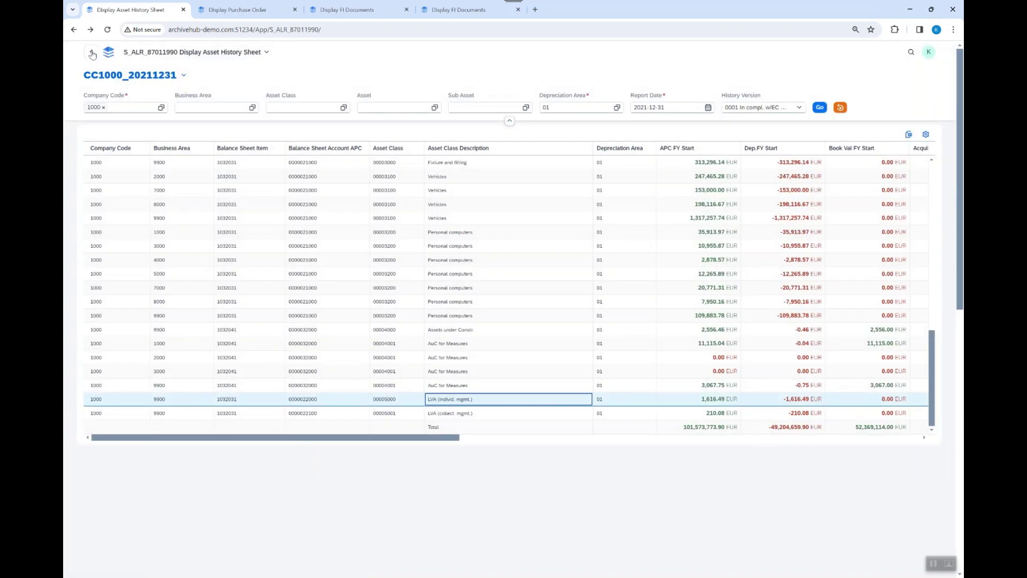
# Open Asset Explorer (AW01N) from the Demo_Apps group and load the saved variant CC3000.
pyautogui.click(91, 53)
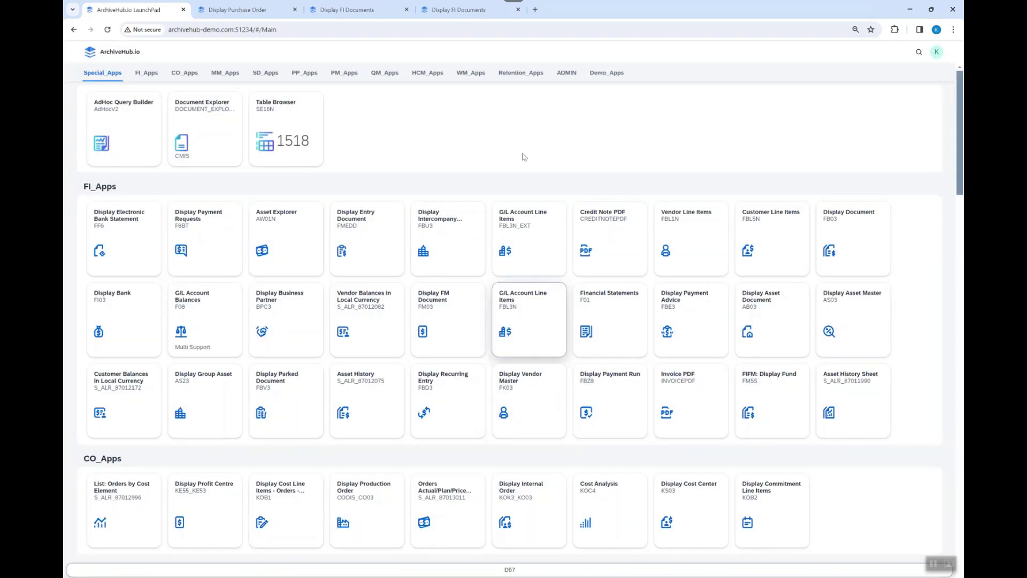
pyautogui.click(605, 74)
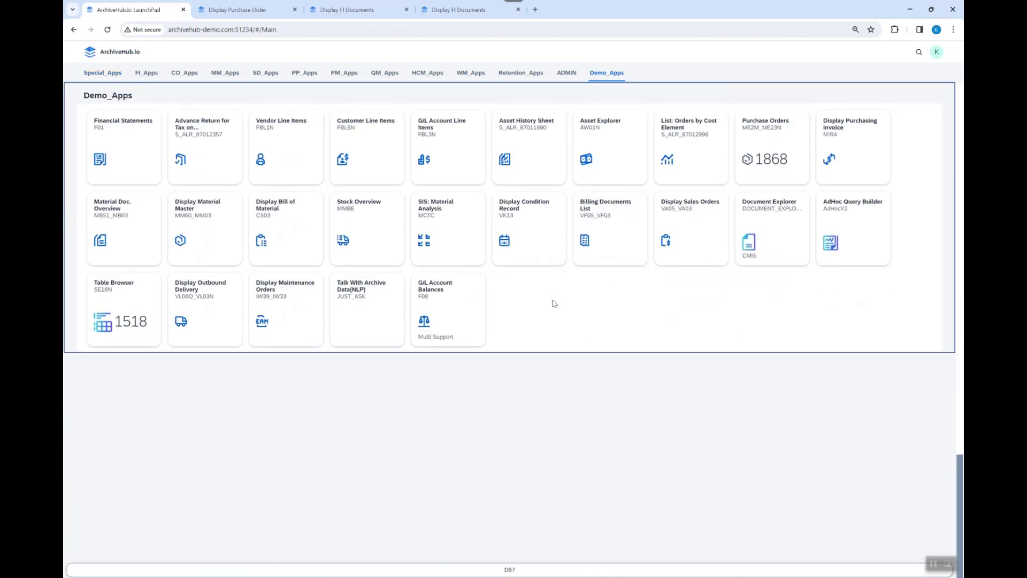
pyautogui.click(613, 160)
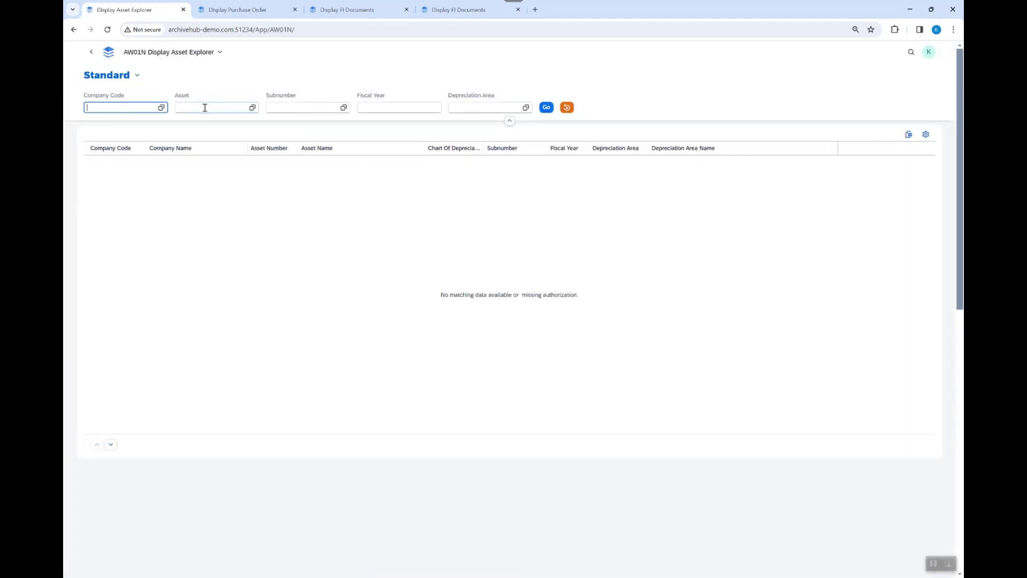
pyautogui.click(137, 75)
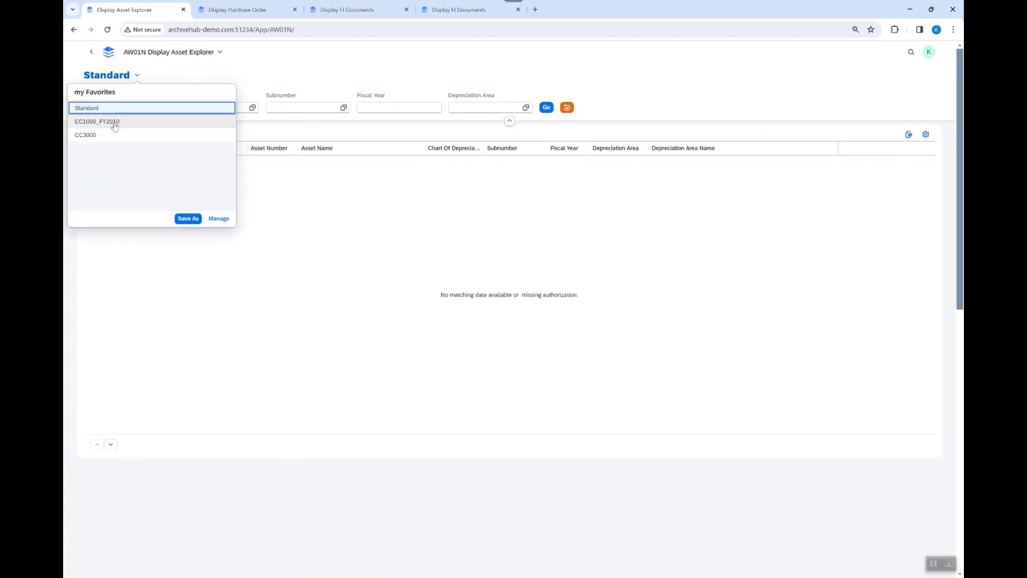
pyautogui.click(100, 134)
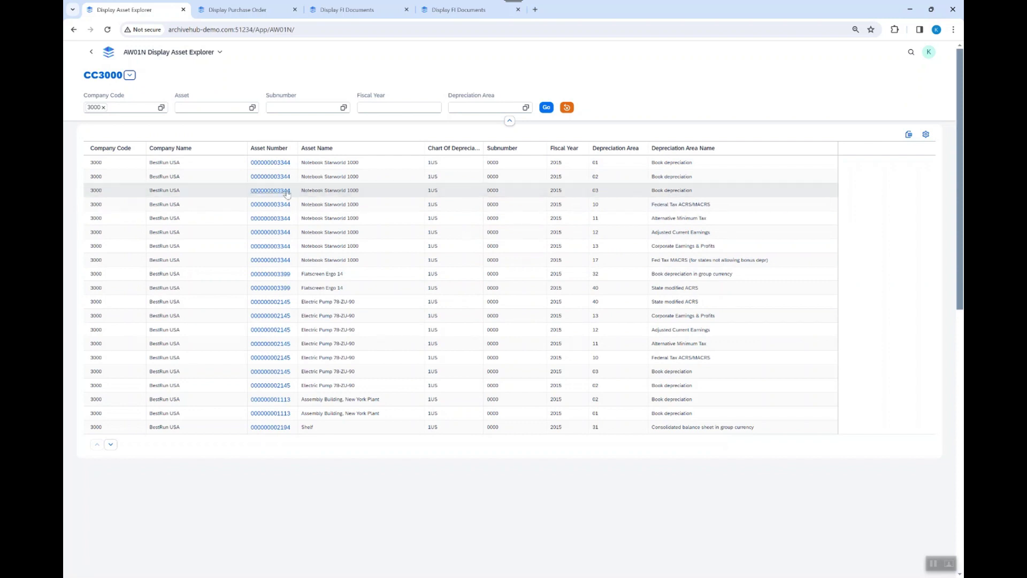
# Open asset 3344's depreciation area 03 detail and examine its planned values, posted values, comparisons and parameters.
pyautogui.click(618, 197)
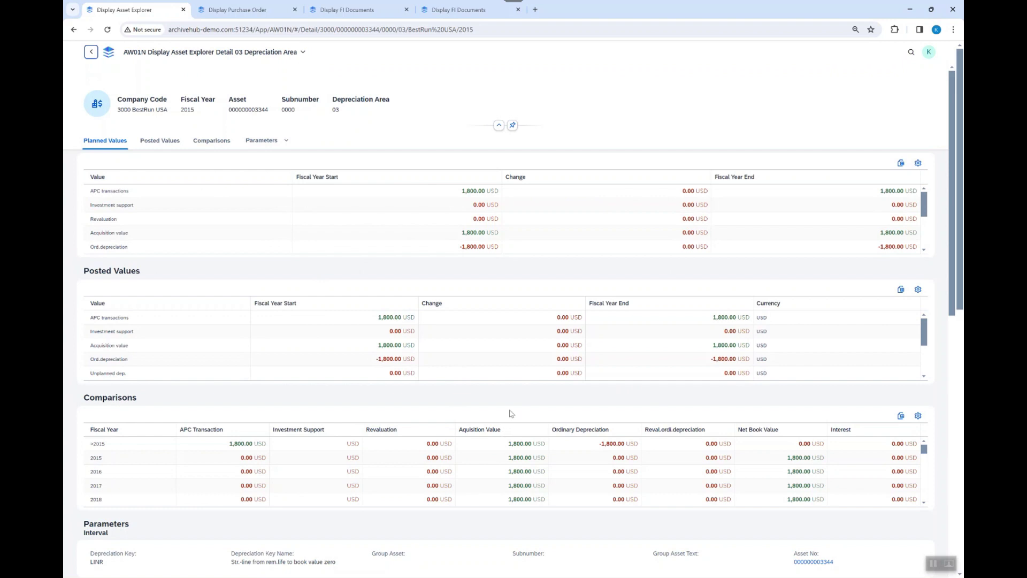
pyautogui.scroll(-5, 509, 413)
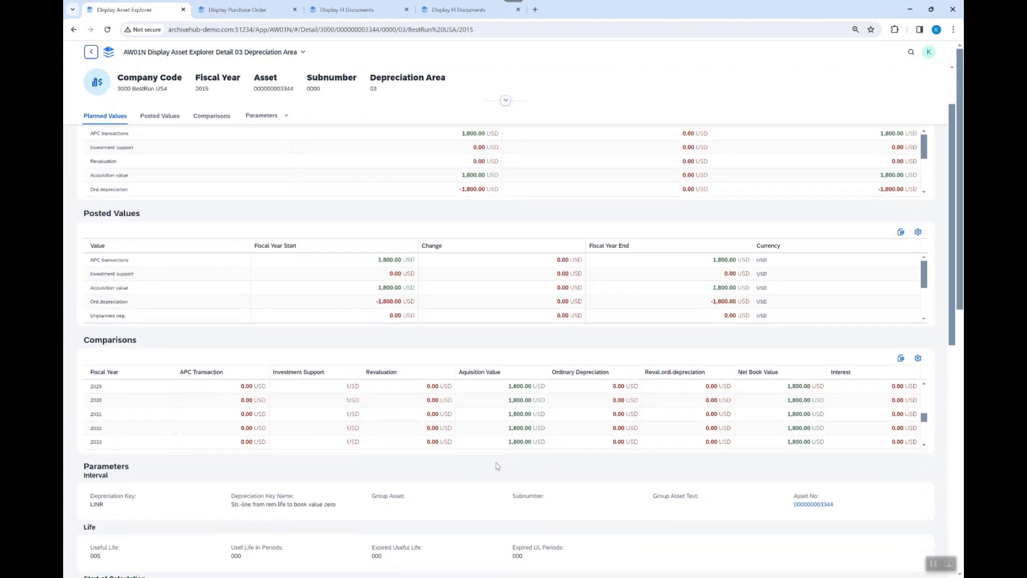
pyautogui.scroll(-5, 498, 466)
pyautogui.scroll(4, 497, 466)
pyautogui.scroll(3, 498, 466)
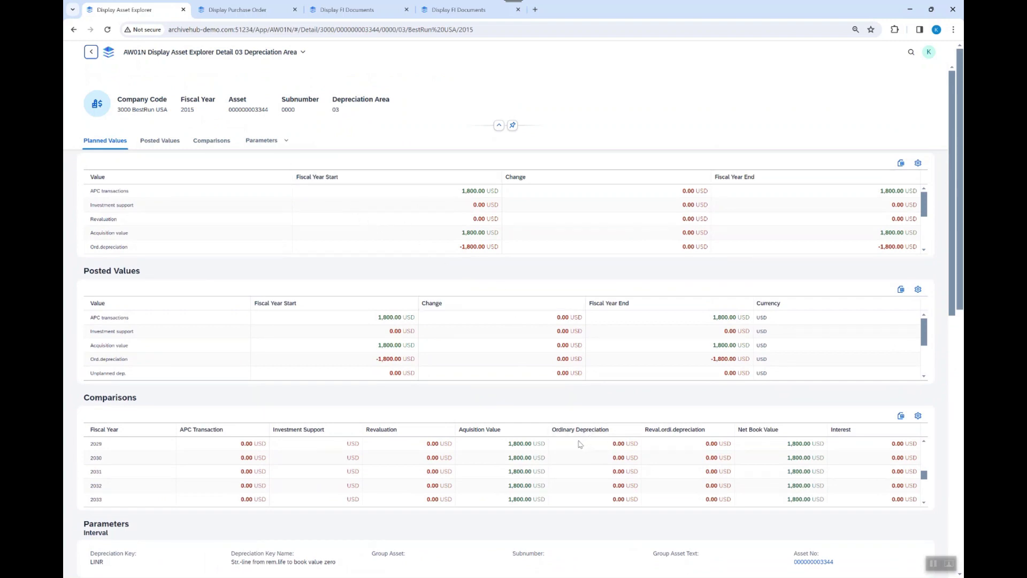
# Switch to SAP, open the Asset Explorer transaction, and display asset 3344 of company code 1000 for fiscal year 2024.
pyautogui.hotkey('alt', 'Tab')
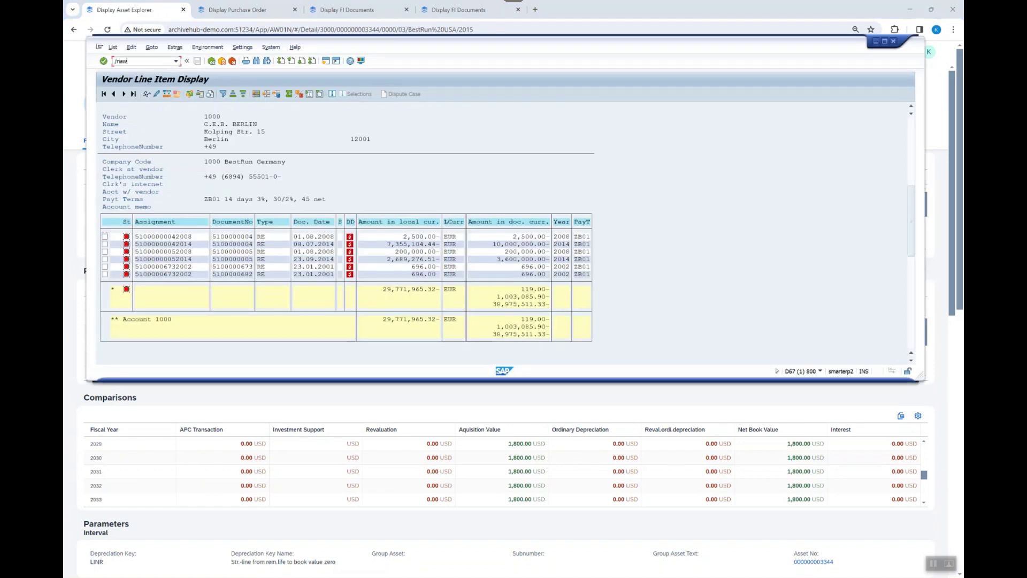
pyautogui.press('Return')
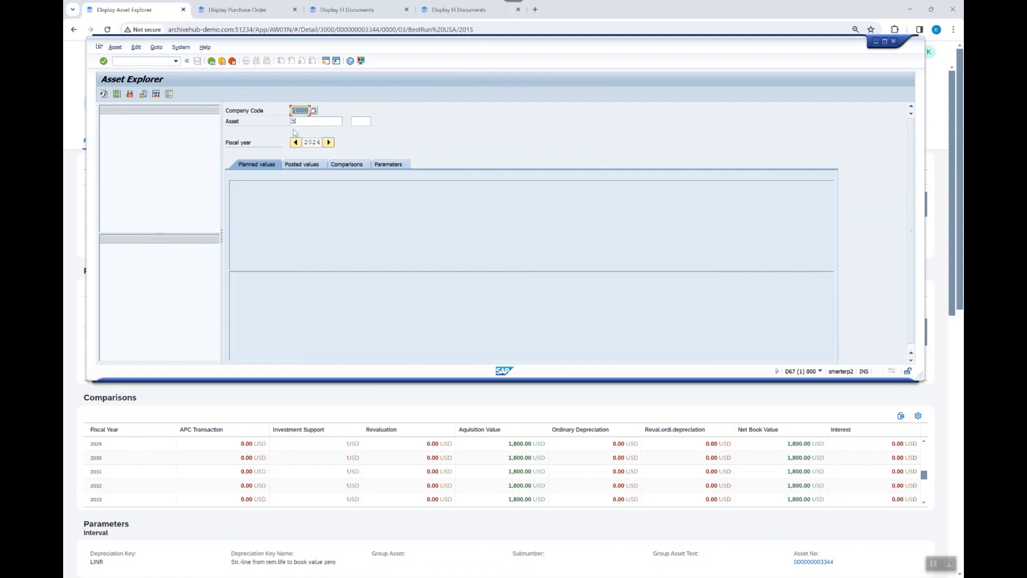
pyautogui.click(304, 122)
pyautogui.write('33')
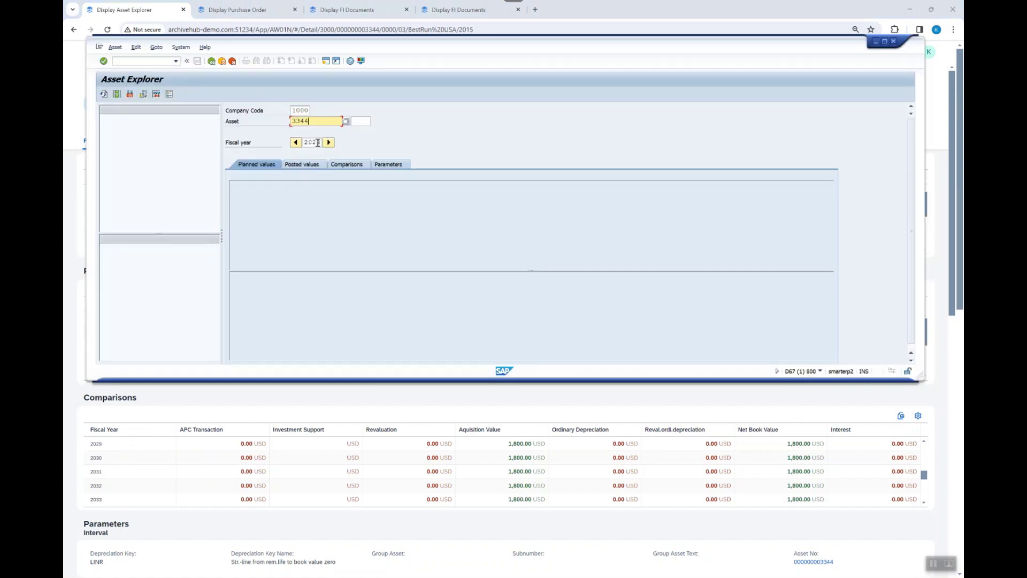
pyautogui.click(321, 142)
pyautogui.press('BackSpace')
pyautogui.press('BackSpace')
pyautogui.write('24')
pyautogui.press('Return')
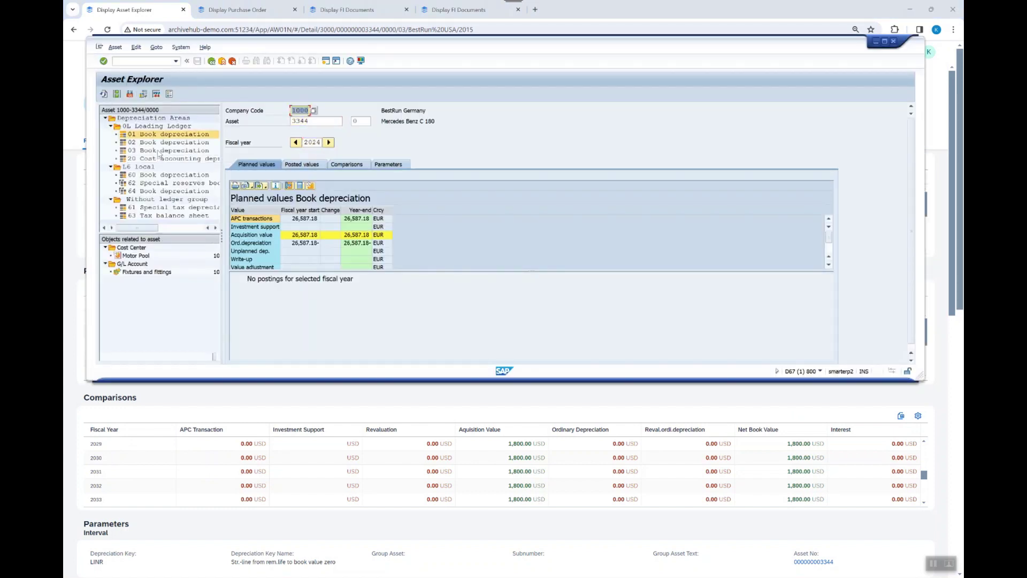
# Show depreciation area 03 Book depreciation for the asset and set the fiscal year to 2015.
pyautogui.click(159, 152)
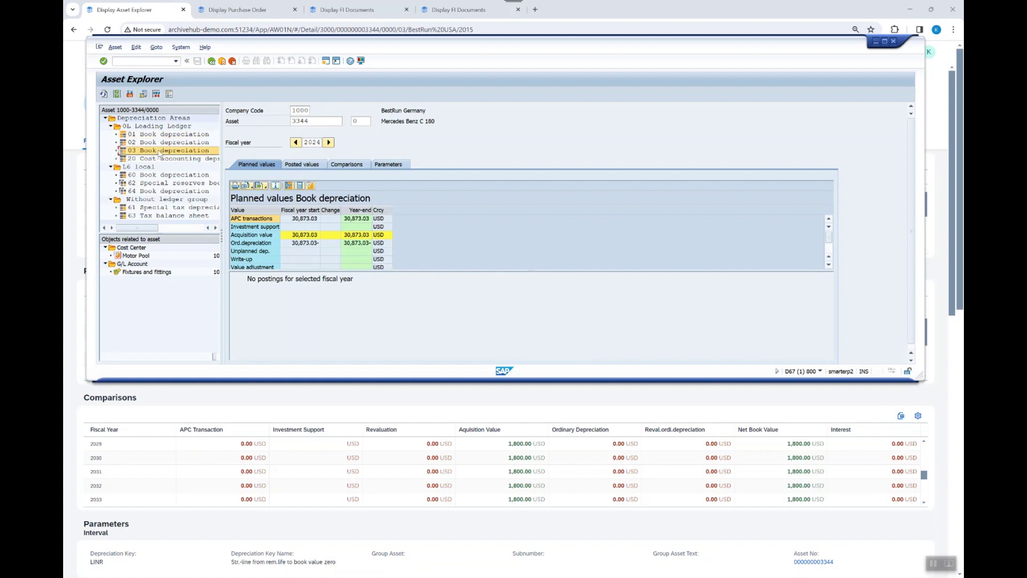
pyautogui.click(296, 143)
pyautogui.click(295, 142)
pyautogui.write('15')
pyautogui.press('Return')
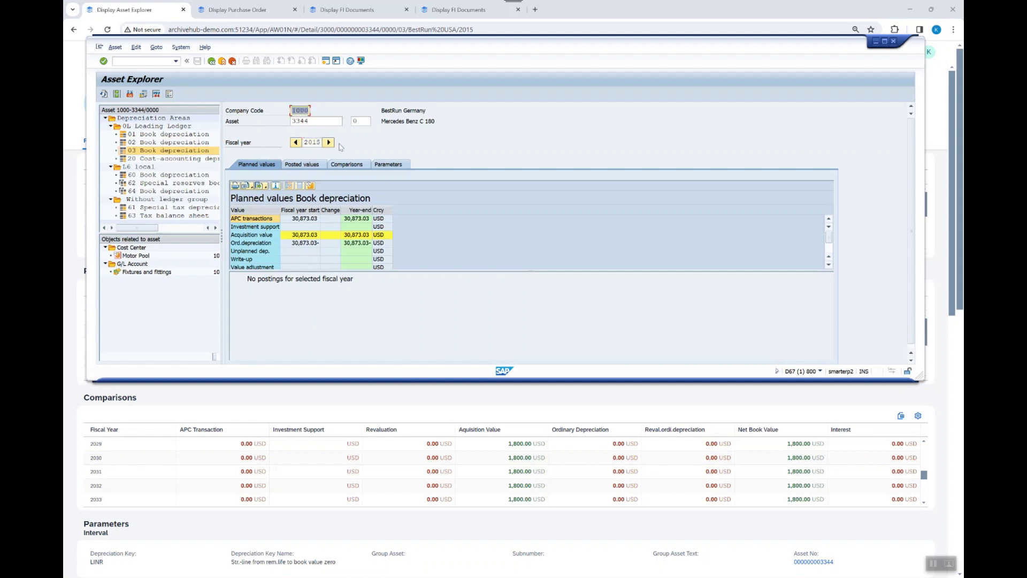
# Change the company code to 3000 to display its asset 3344 in depreciation area 03.
pyautogui.click(179, 152)
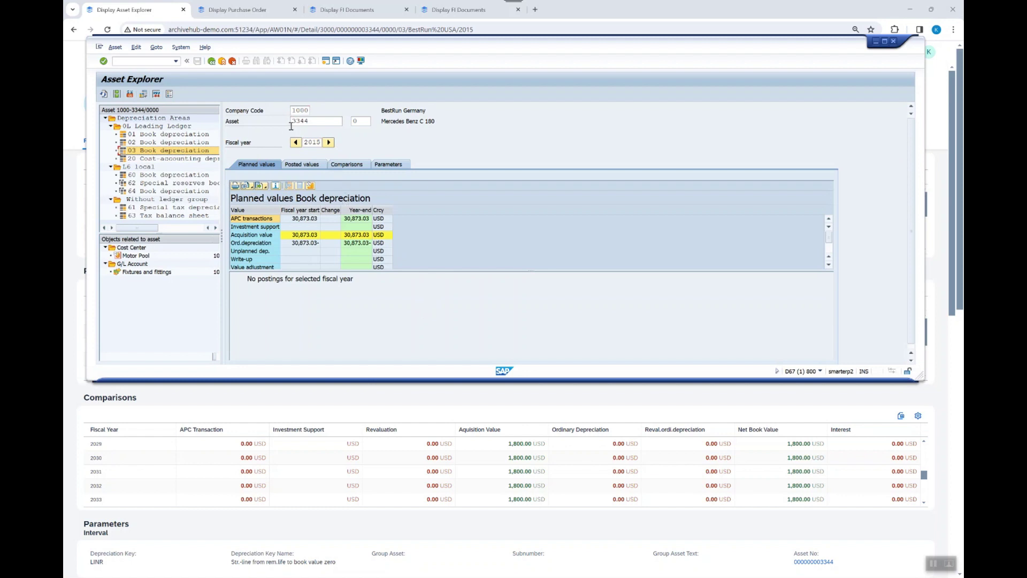
pyautogui.click(298, 110)
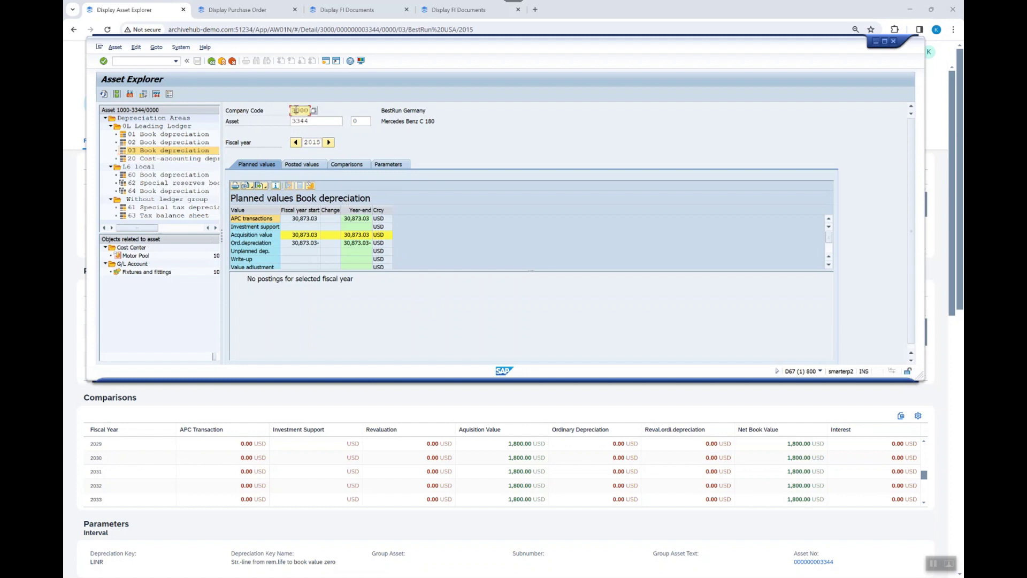
pyautogui.write('3000')
pyautogui.press('Return')
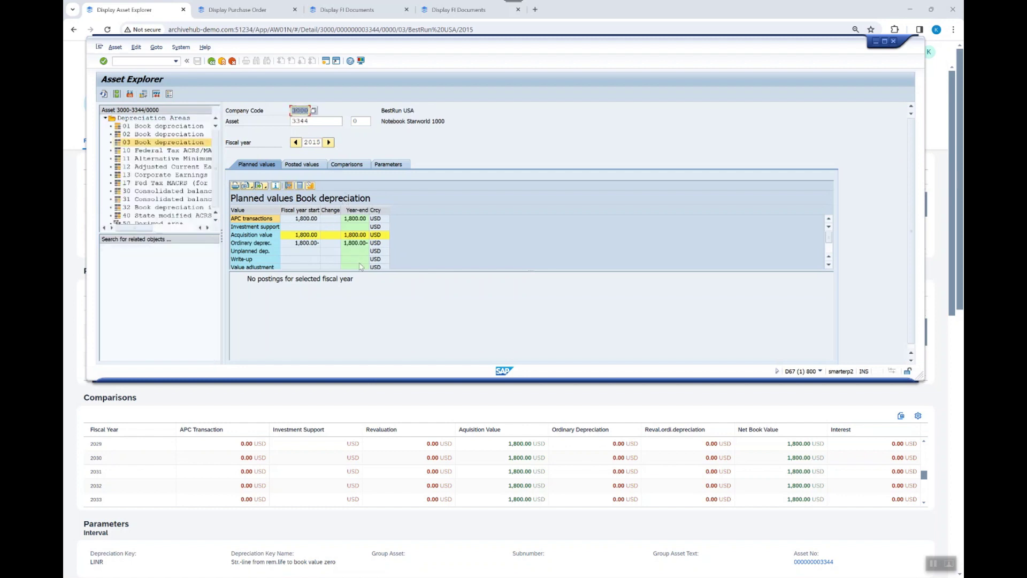
# Show all planned value rows and the posted values in SAP, and compare them with the archived asset detail behind the window.
pyautogui.moveTo(359, 270); pyautogui.dragTo(360, 321)
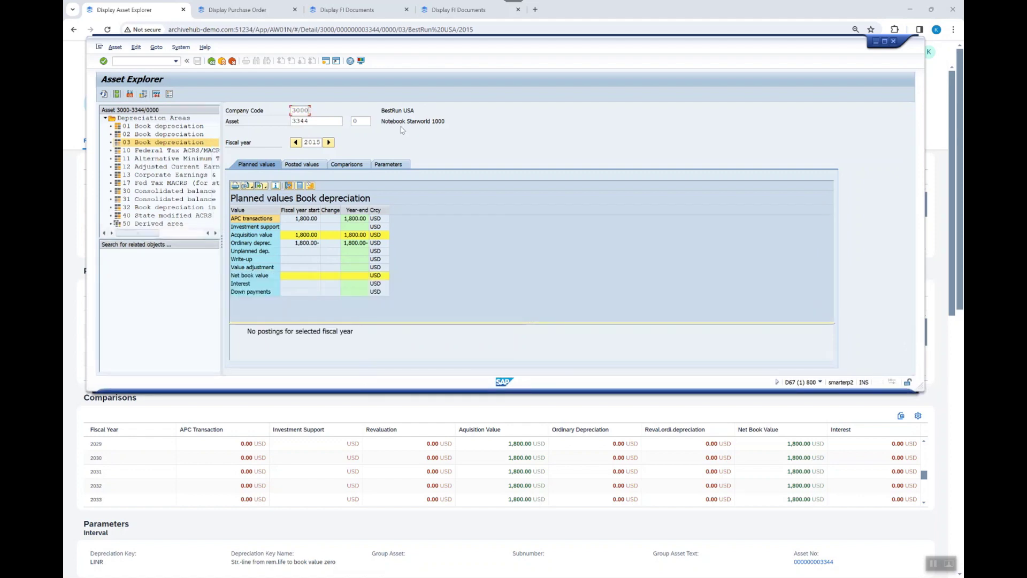
pyautogui.moveTo(404, 56); pyautogui.dragTo(549, 214)
pyautogui.click(453, 336)
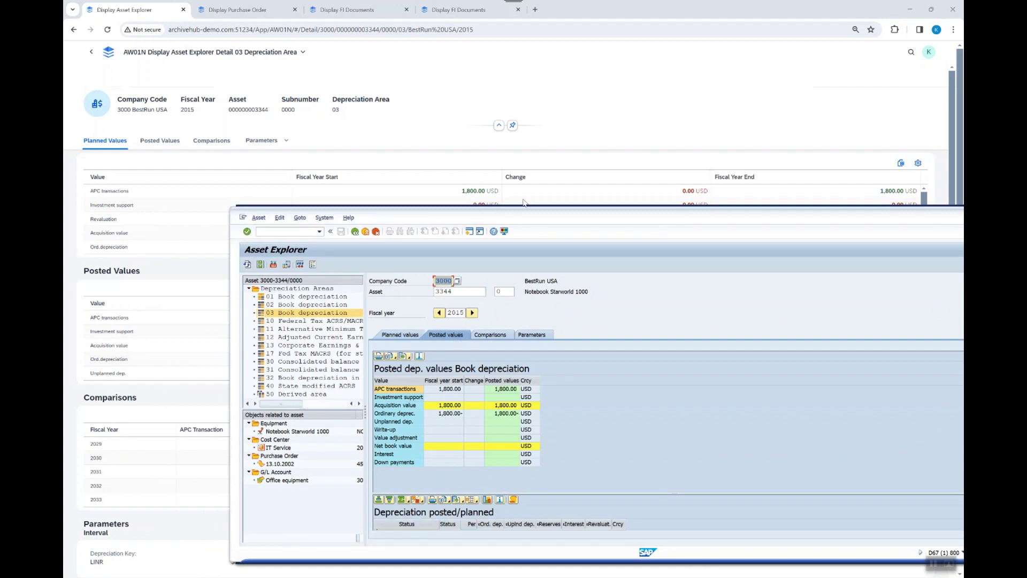
pyautogui.moveTo(518, 221); pyautogui.dragTo(526, 141)
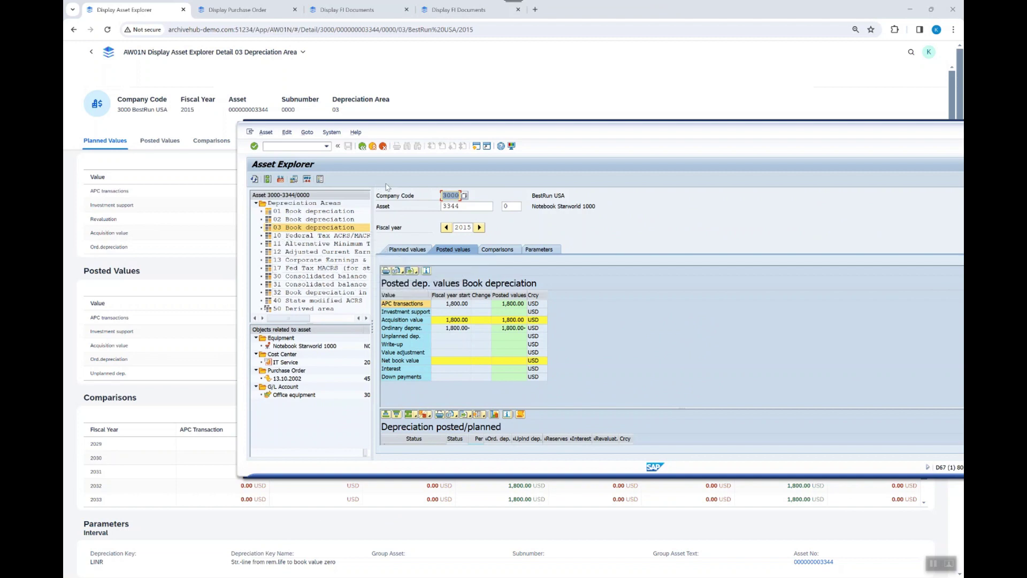
pyautogui.moveTo(562, 139); pyautogui.dragTo(477, 148)
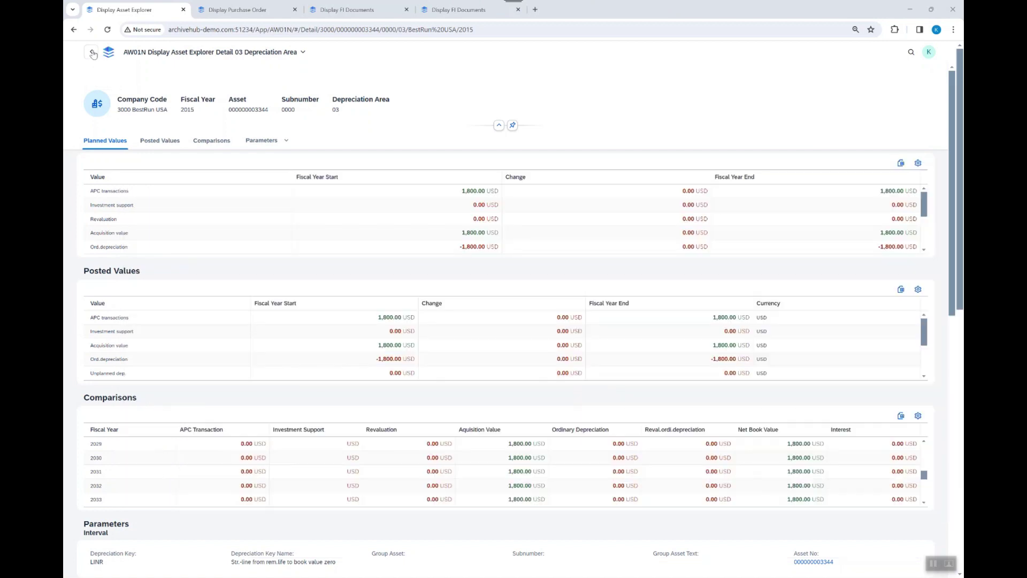
# Return to the ArchiveHub launchpad and open List: Orders by Cost Element (S_ALR_87012996) from Demo_Apps with the variant CA_1000_FY_2012_000.
pyautogui.click(92, 54)
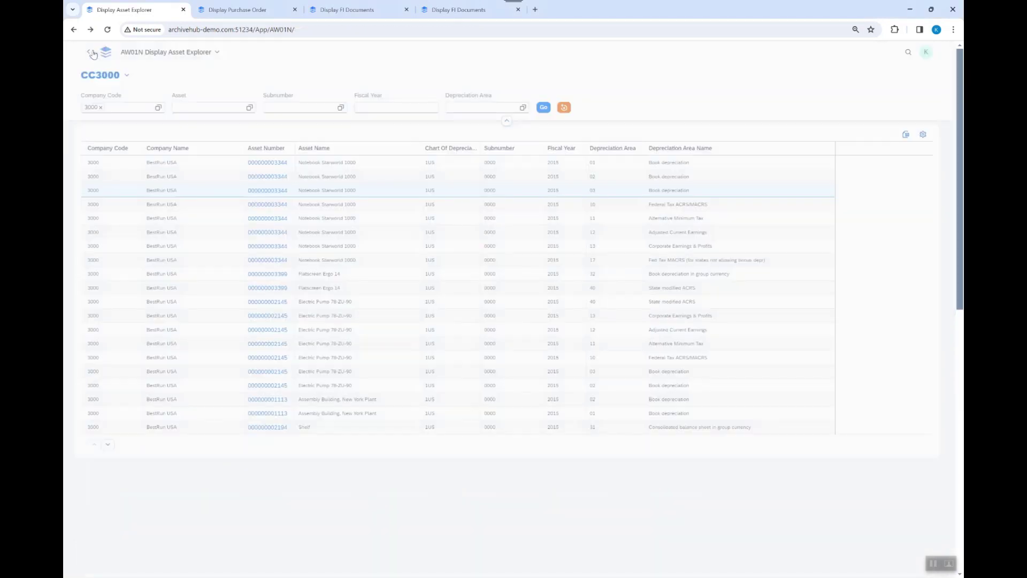
pyautogui.click(93, 54)
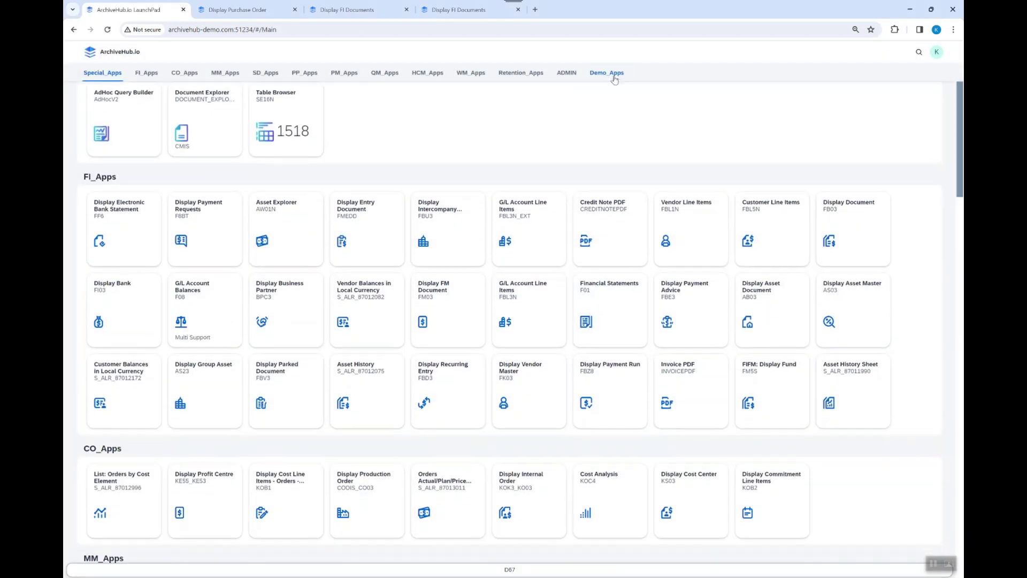
pyautogui.click(614, 80)
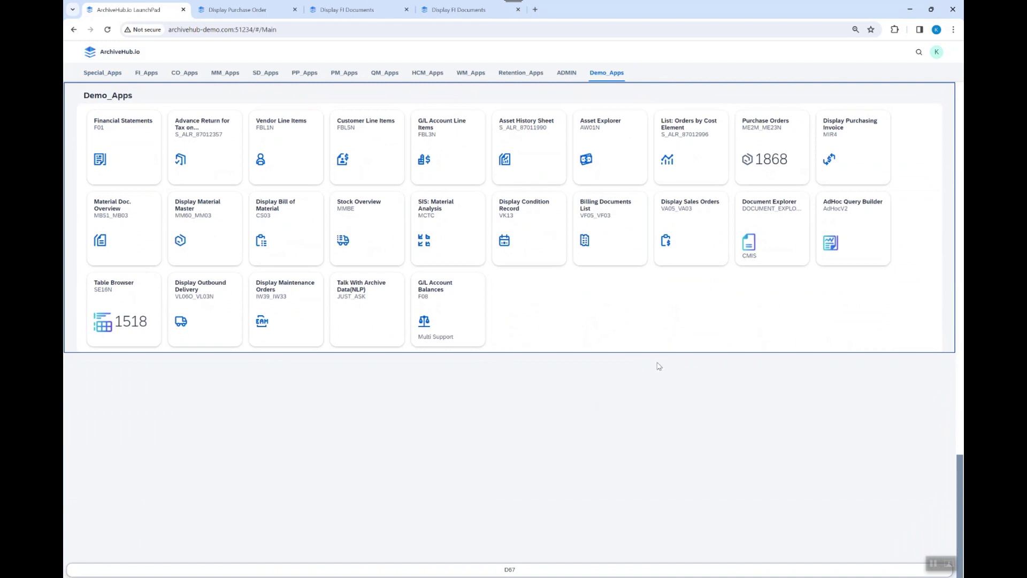
pyautogui.click(689, 160)
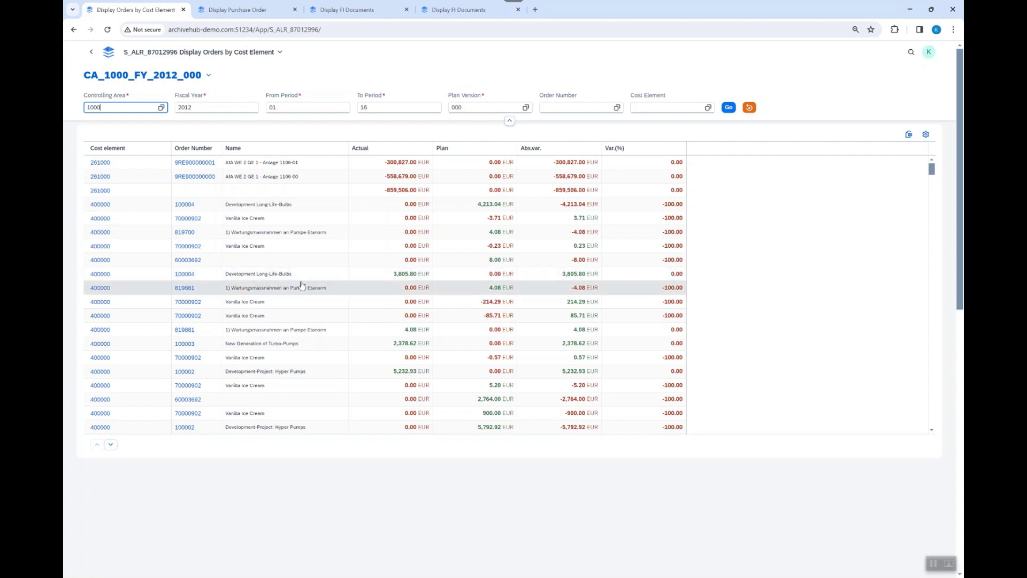
# Open the cost element 400000 detail from order 100004, examine its actual and plan line items, and return to the orders list.
pyautogui.click(381, 275)
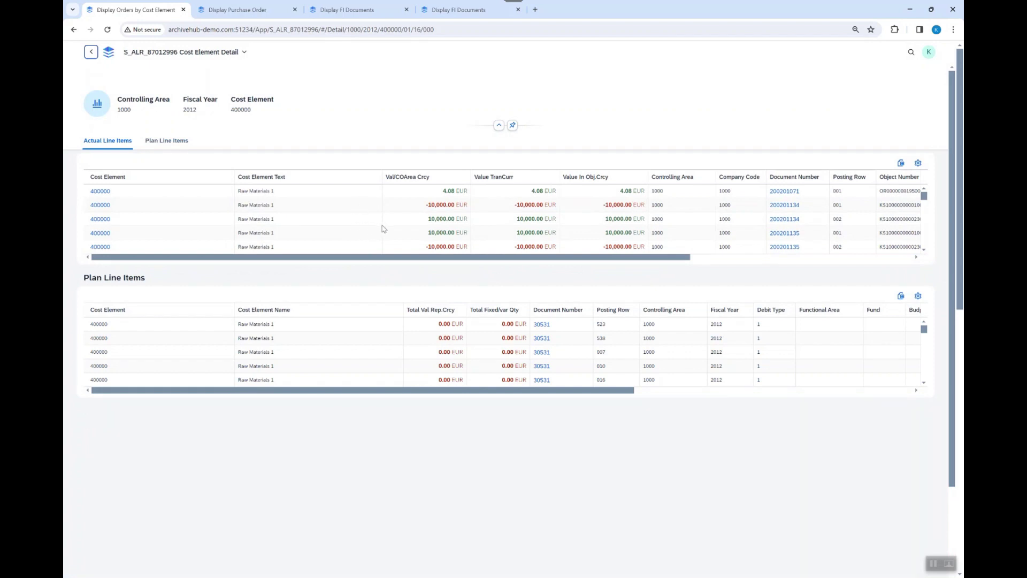
pyautogui.hscroll(5, 362, 229)
pyautogui.hscroll(-3, 363, 229)
pyautogui.hscroll(-3, 435, 229)
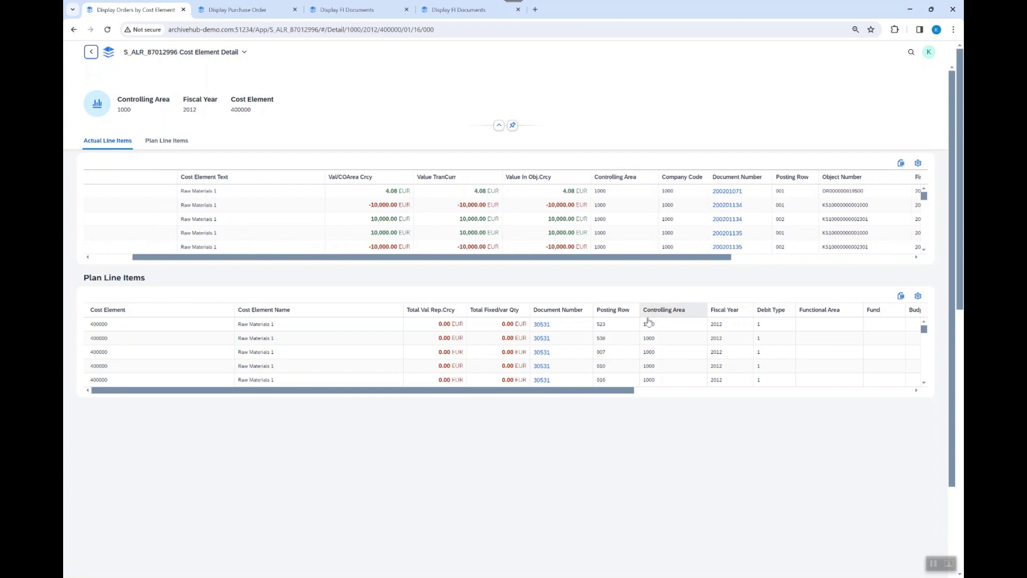
pyautogui.hscroll(1, 332, 367)
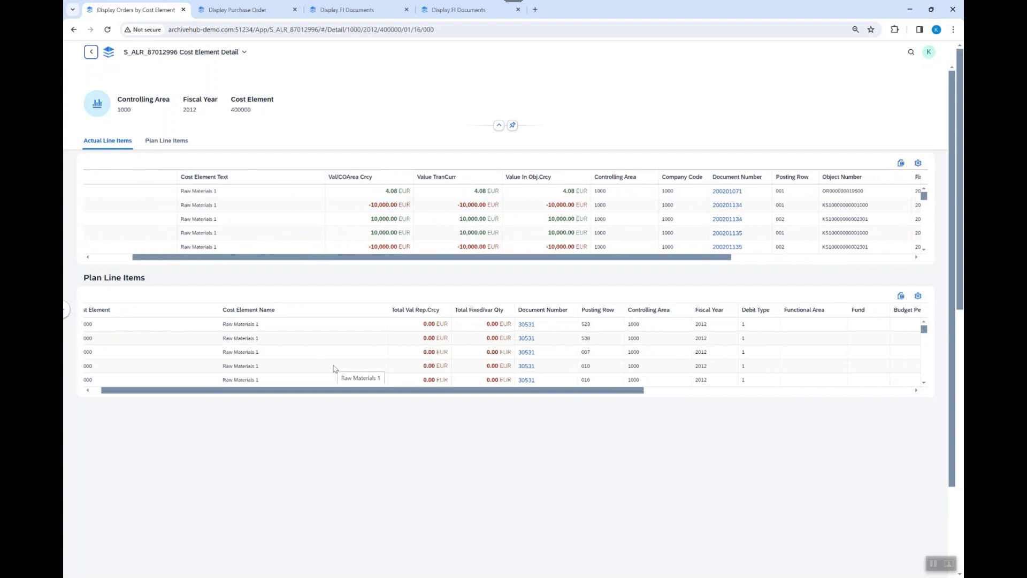
pyautogui.click(90, 52)
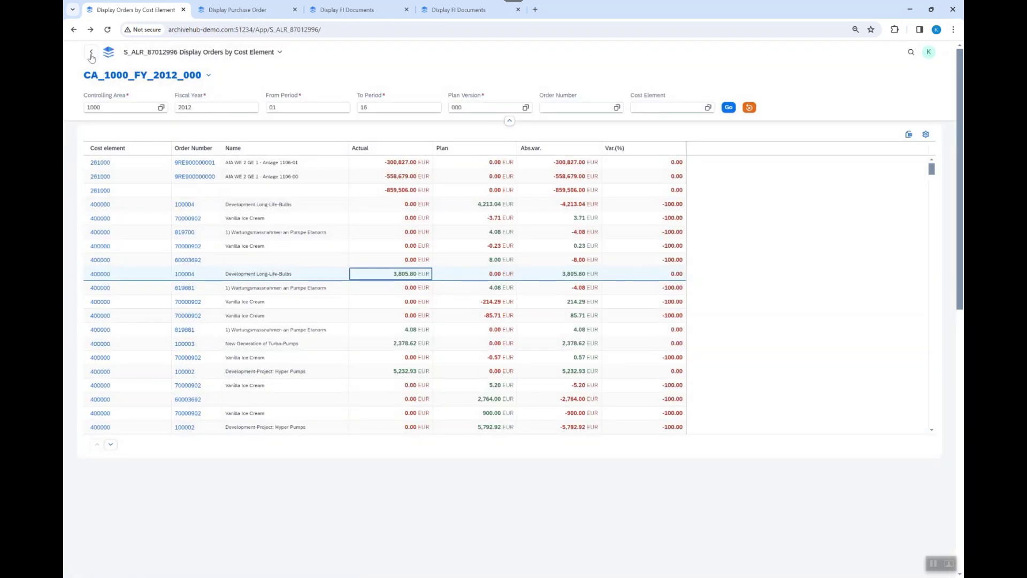
# Return to the launchpad and open Purchase Orders (ME2M_ME23N) from the Demo_Apps group.
pyautogui.click(91, 53)
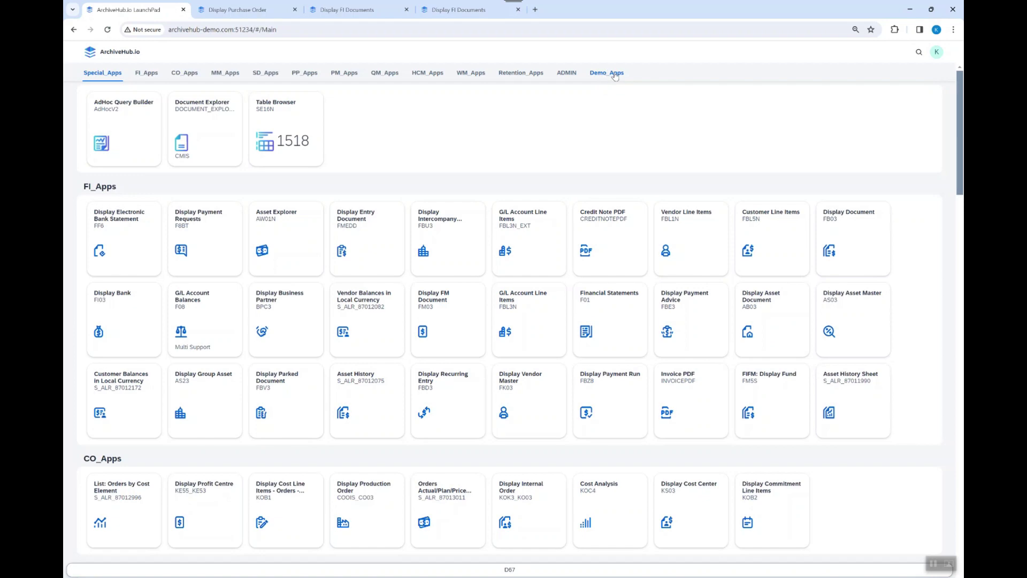
pyautogui.click(607, 73)
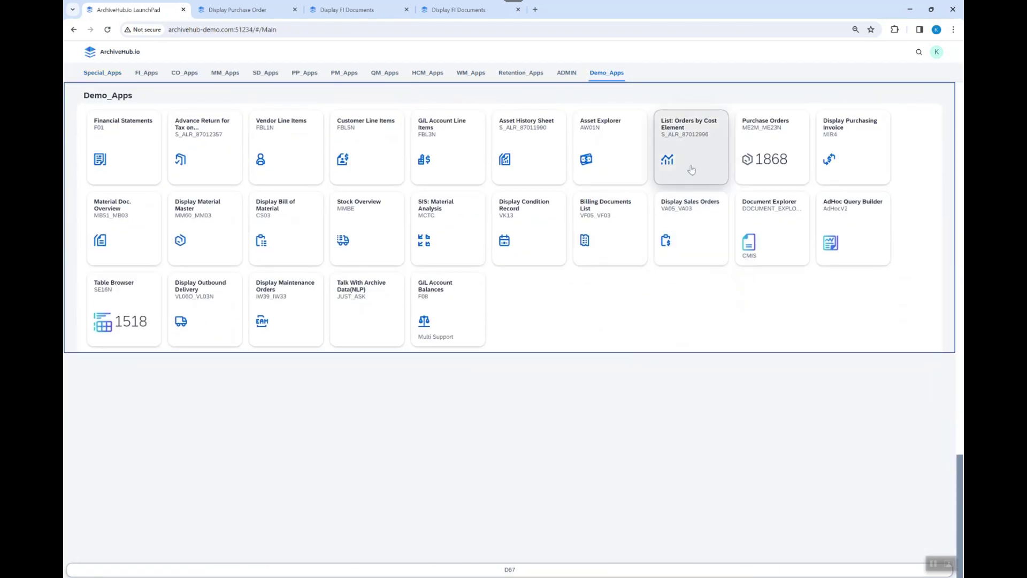
pyautogui.click(771, 170)
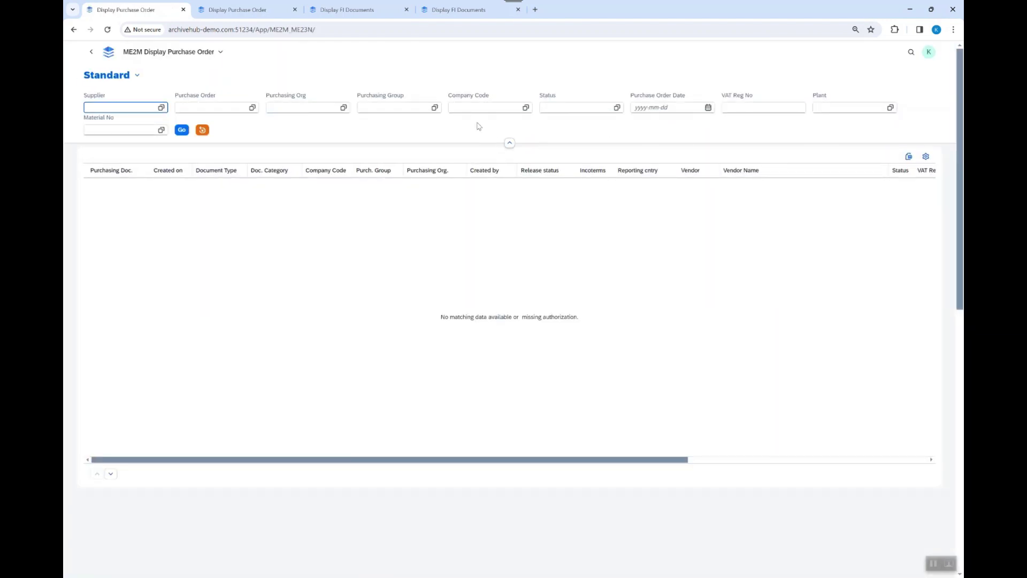
# Search the supplier selection list for Metr, clear the search, and close the list without choosing a supplier.
pyautogui.click(161, 109)
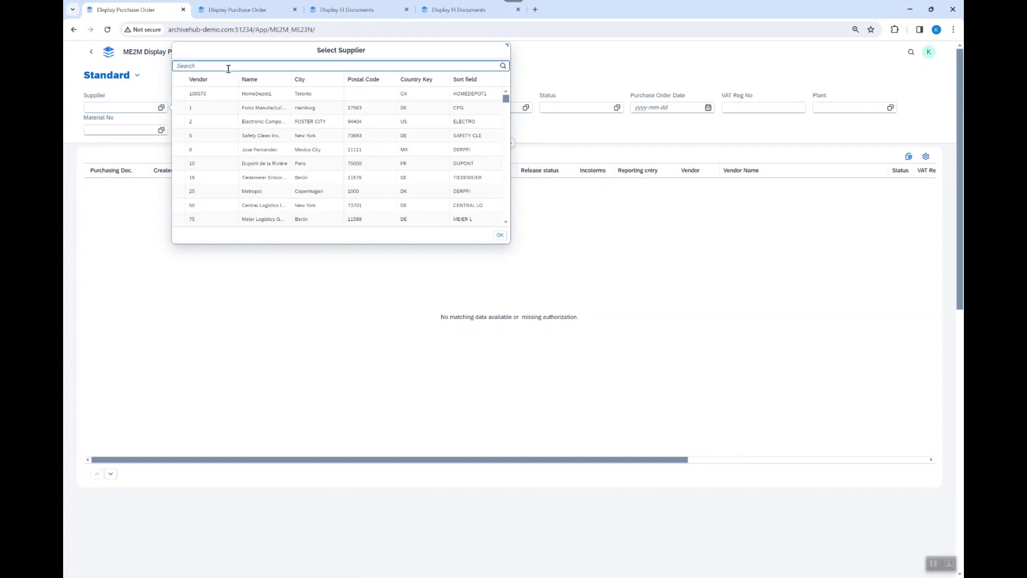
pyautogui.write('Me')
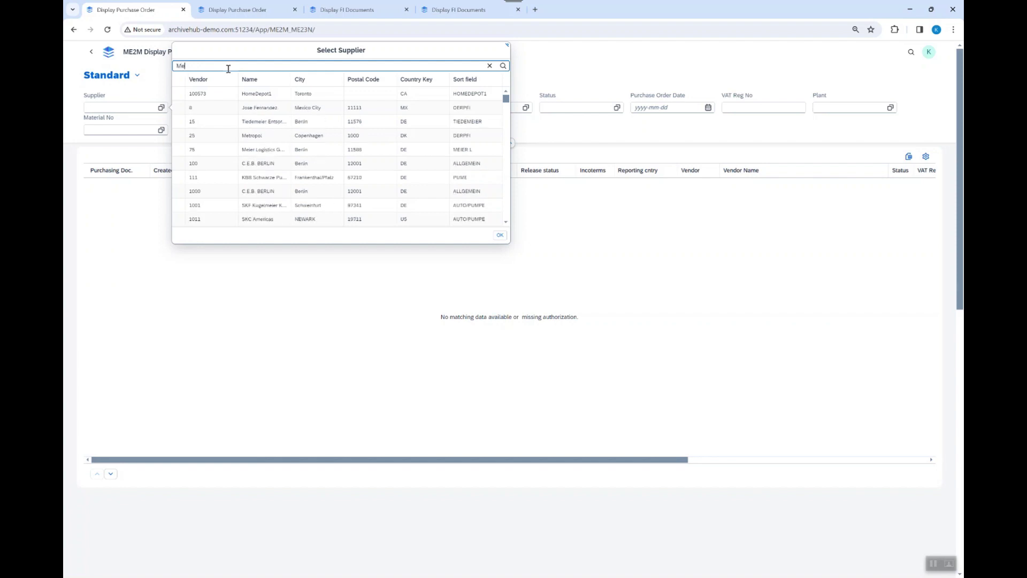
pyautogui.write('tr')
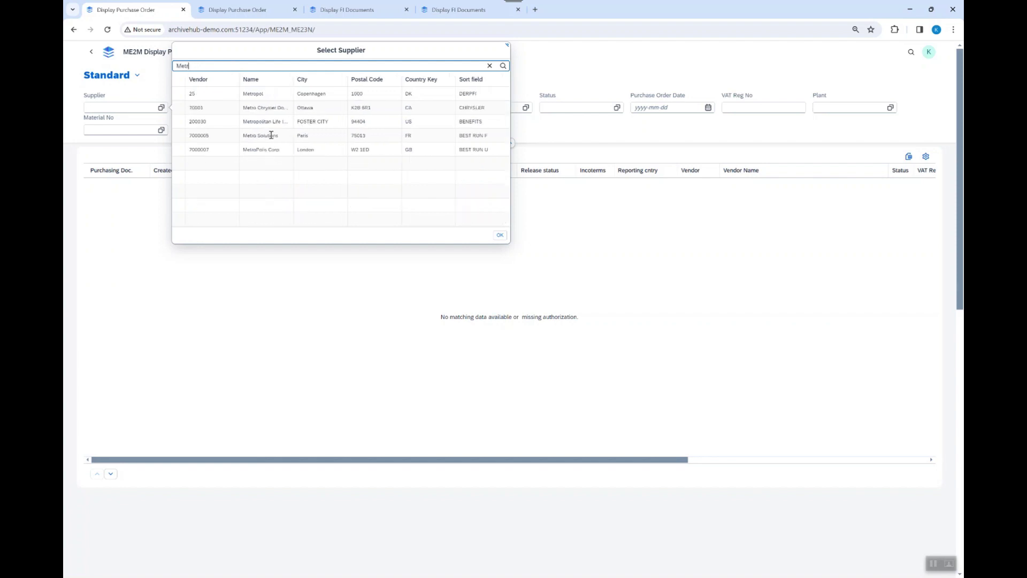
pyautogui.press('BackSpace')
pyautogui.press('BackSpace')
pyautogui.press('BackSpace')
pyautogui.press('BackSpace')
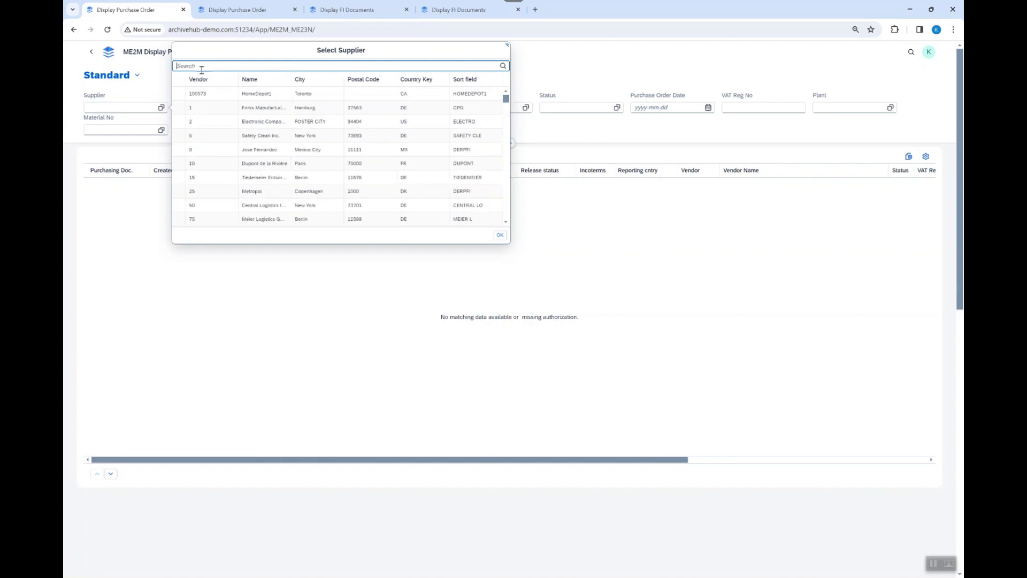
pyautogui.click(499, 235)
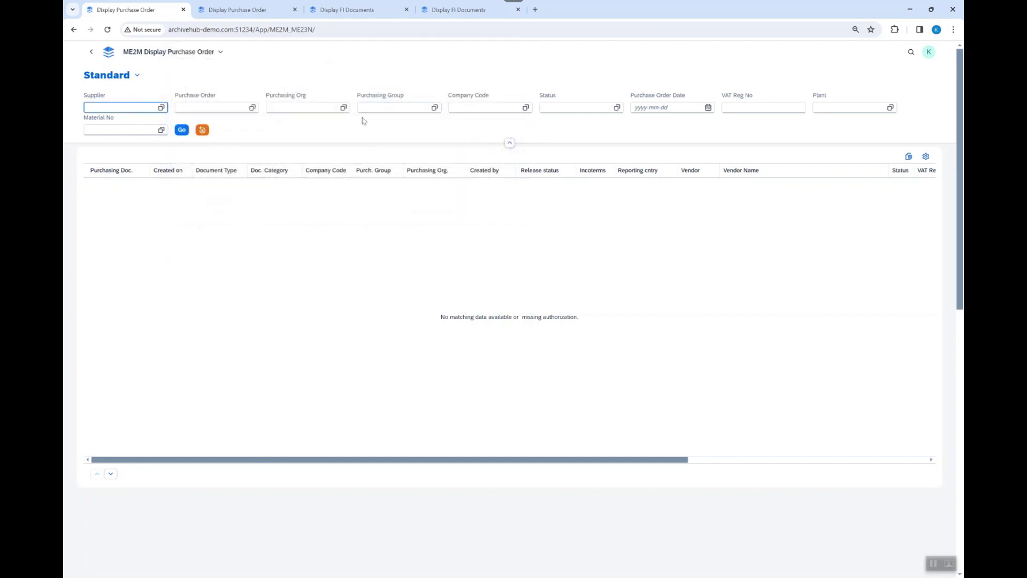
# List all purchase orders, and filter them by the ending of a purchase order number with a leading wildcard.
pyautogui.click(181, 131)
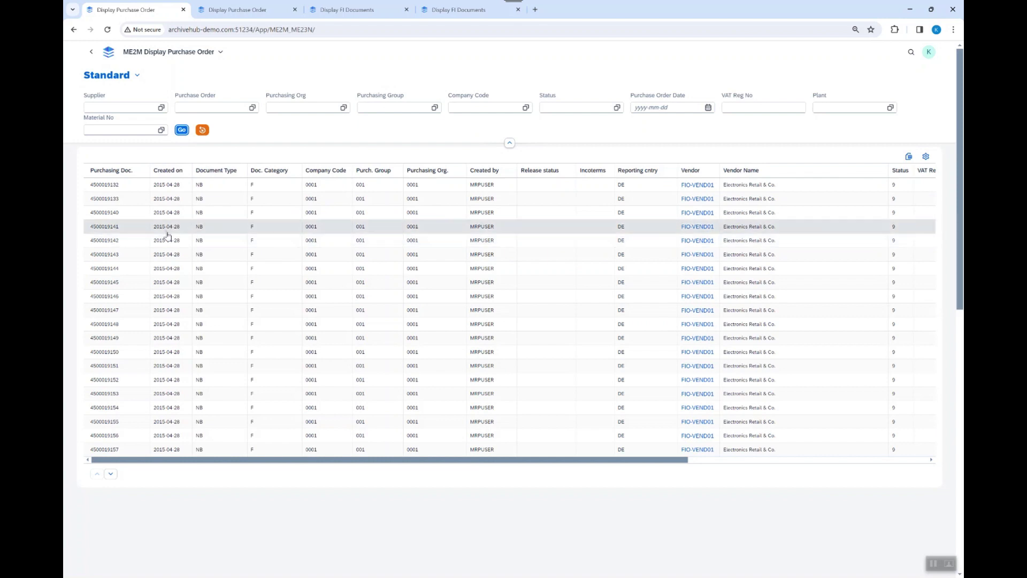
pyautogui.click(189, 108)
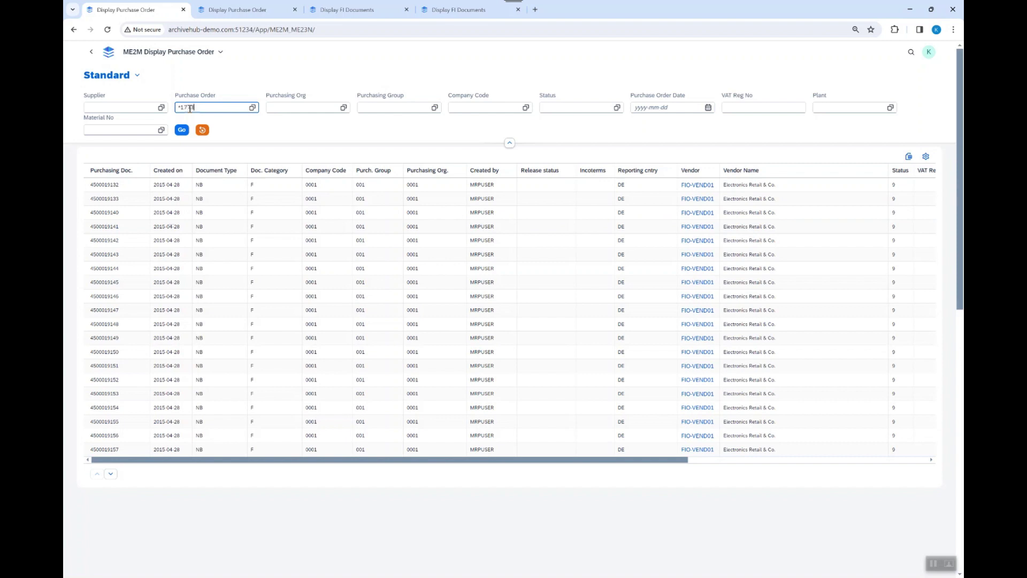
pyautogui.press('Return')
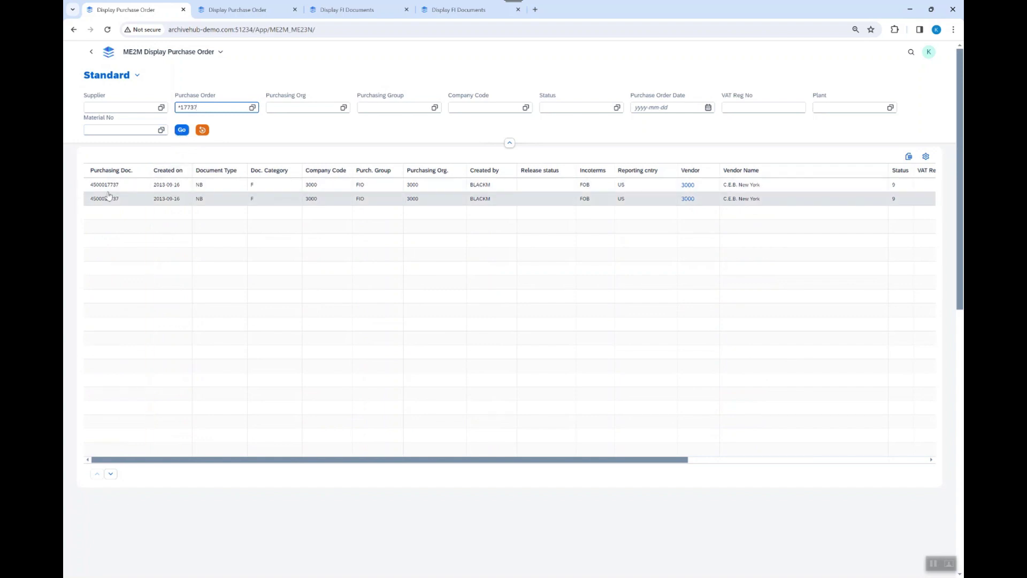
# Replace the wildcard filter with the first saved purchase order variant in my Favorites, and open the first listed order.
pyautogui.moveTo(204, 106); pyautogui.dragTo(179, 105)
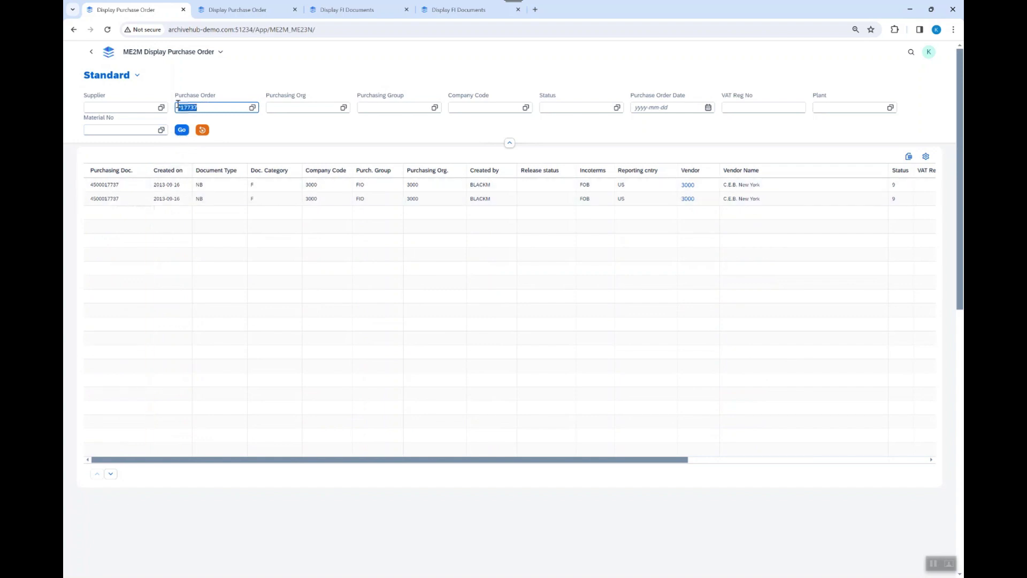
pyautogui.press('BackSpace')
pyautogui.click(137, 76)
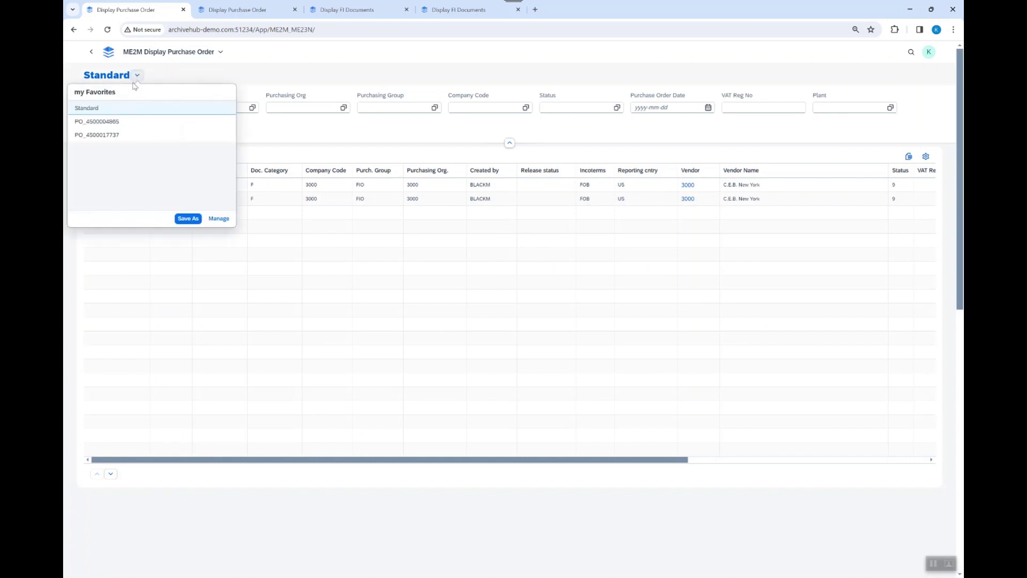
pyautogui.click(99, 121)
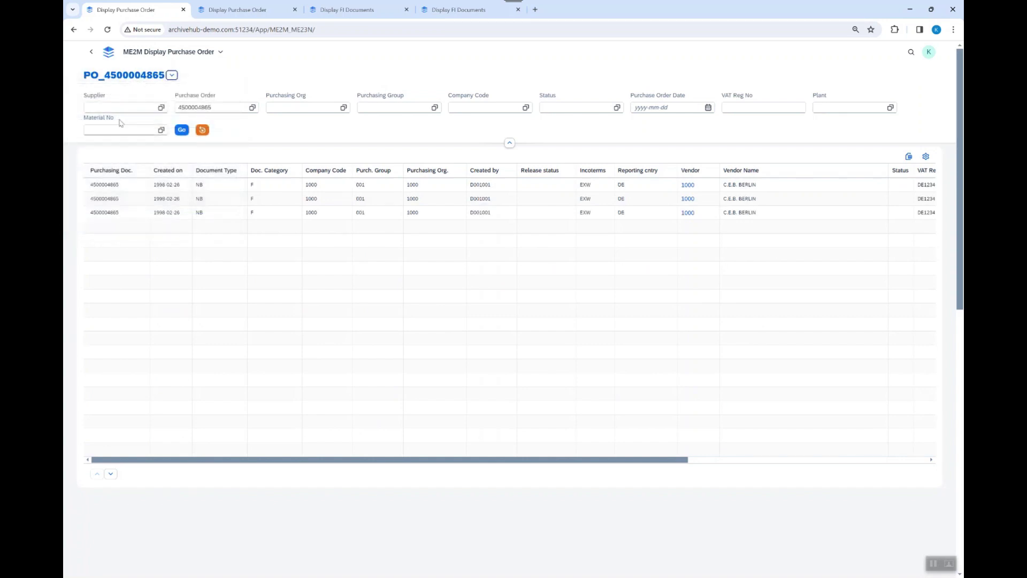
pyautogui.click(131, 188)
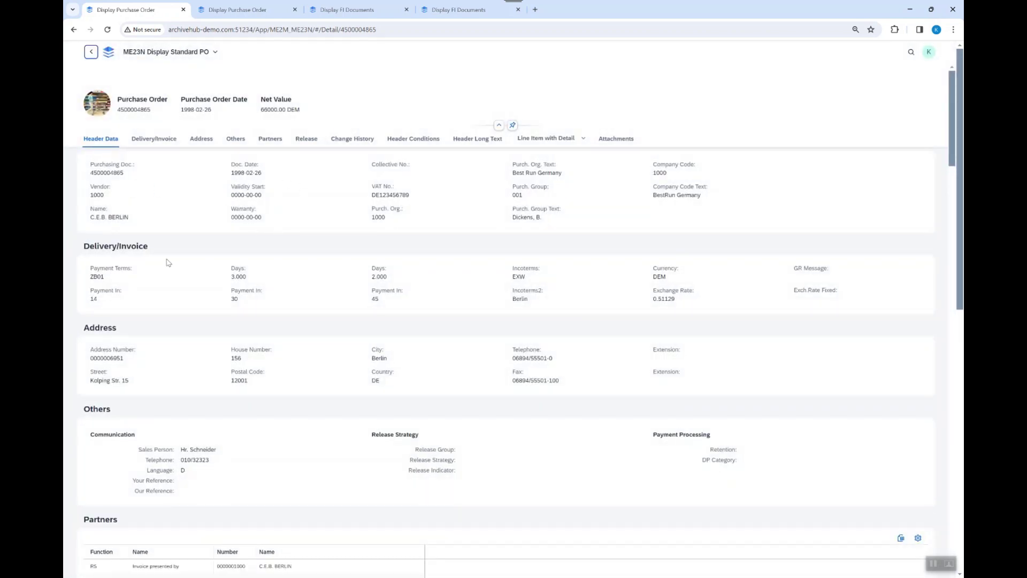
# Examine the purchase order's header data, delivery/invoice, partners, header conditions and header long text down to the line items.
pyautogui.scroll(-5, 258, 336)
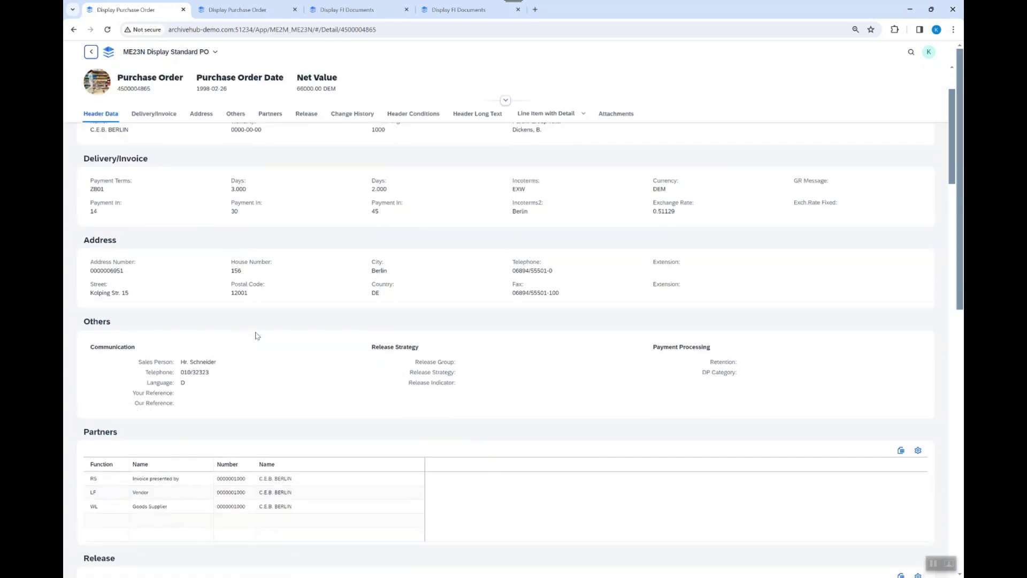
pyautogui.scroll(-1, 309, 251)
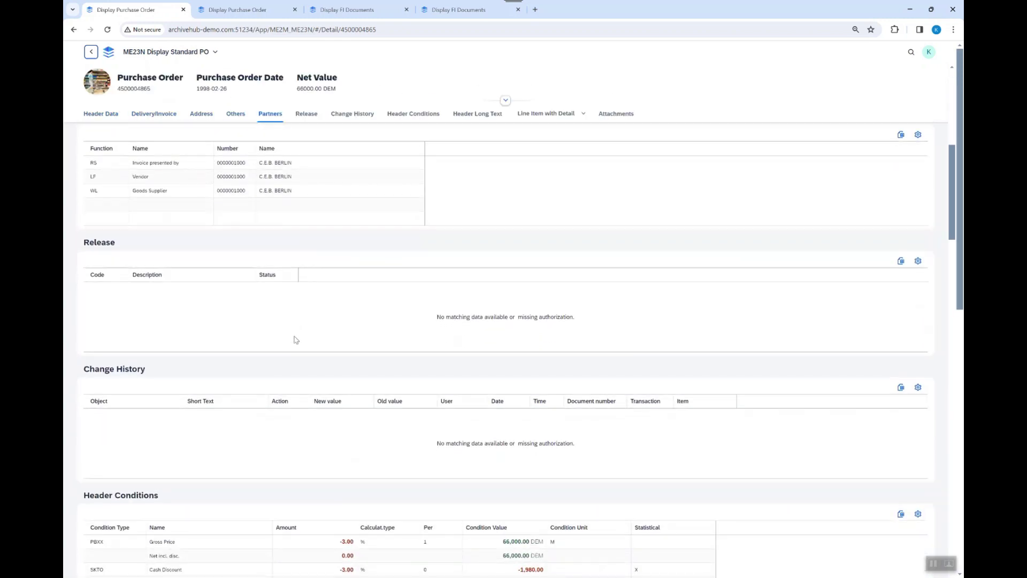
pyautogui.scroll(-3, 296, 349)
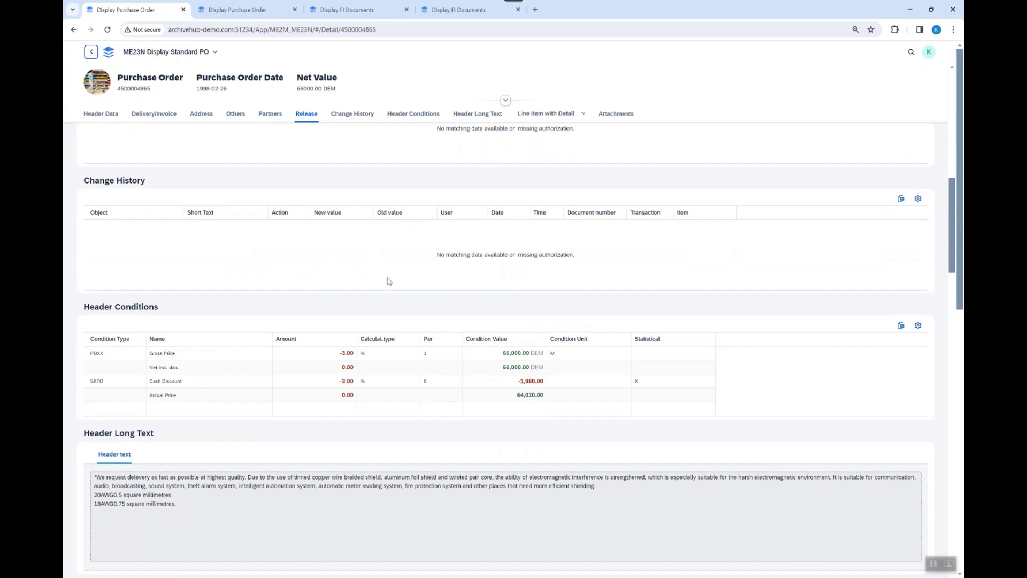
pyautogui.scroll(-1, 304, 310)
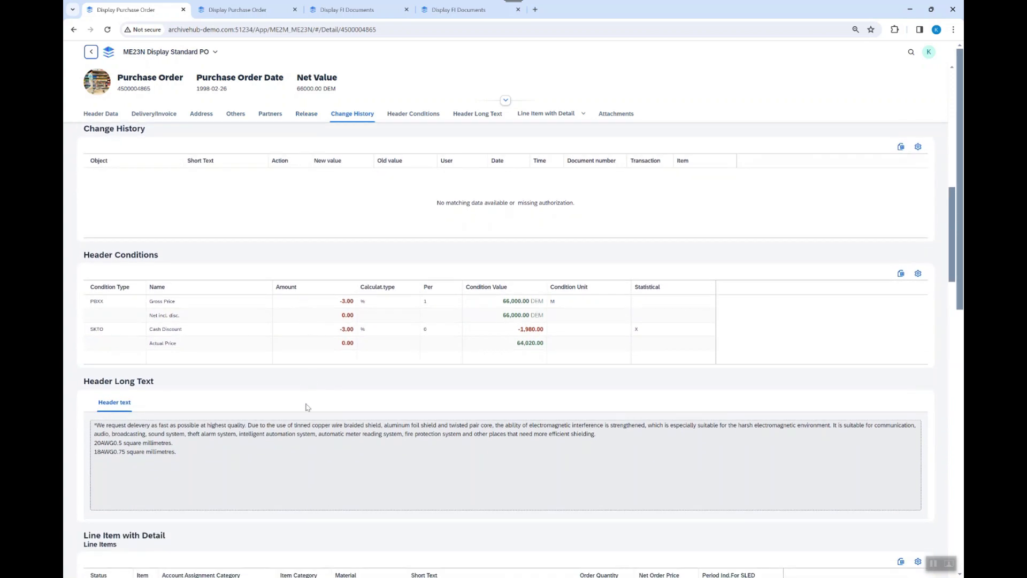
pyautogui.scroll(-3, 306, 407)
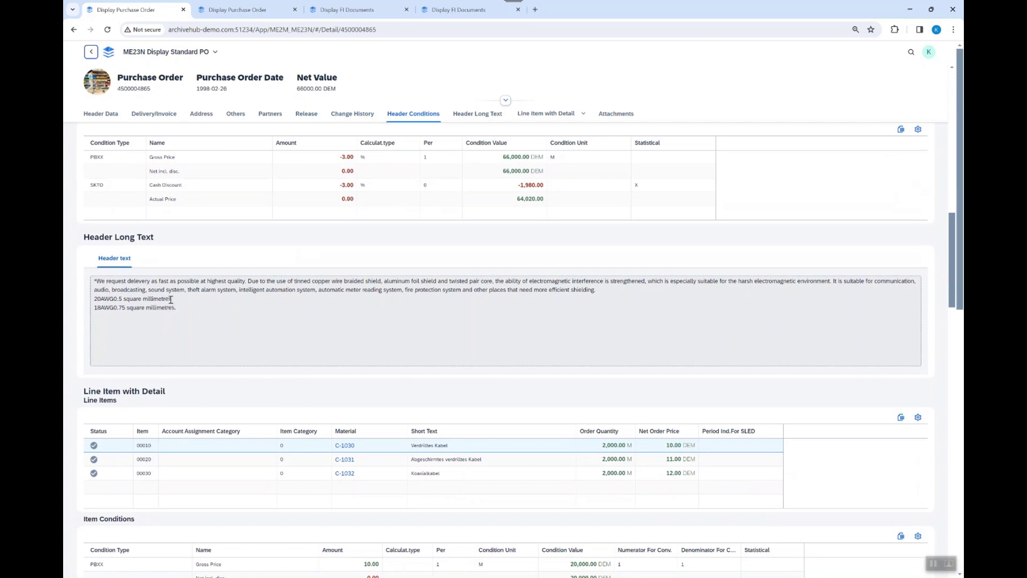
pyautogui.scroll(-1, 305, 326)
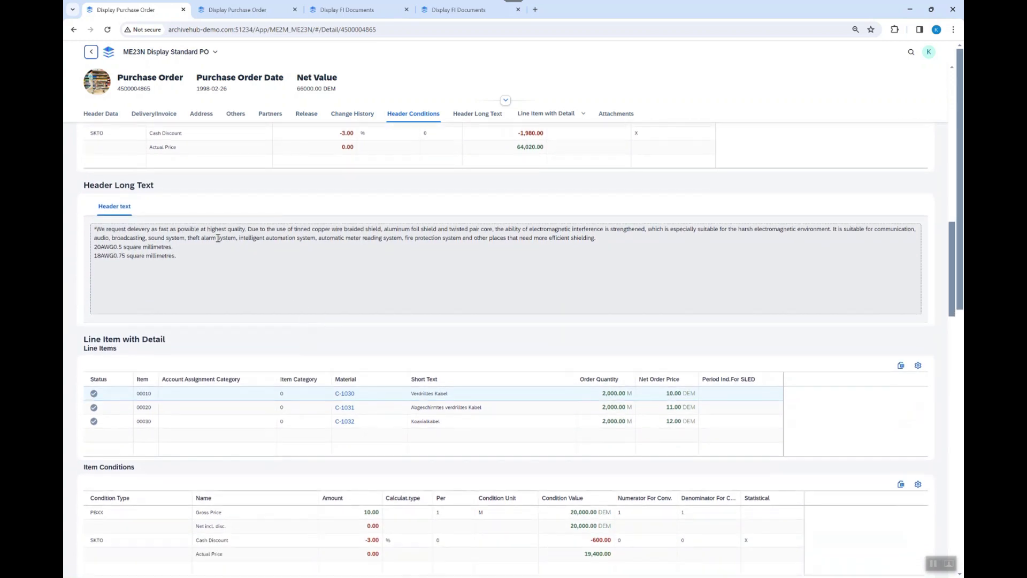
pyautogui.scroll(-3, 288, 333)
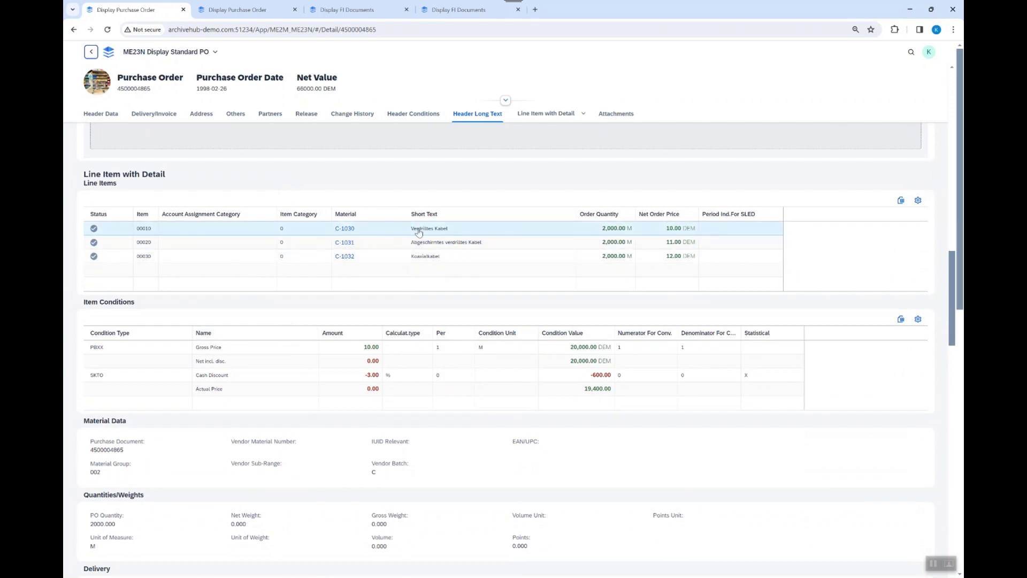
# Compare the item conditions of line items 00020 and 00030, and reselect line item 00010.
pyautogui.click(230, 243)
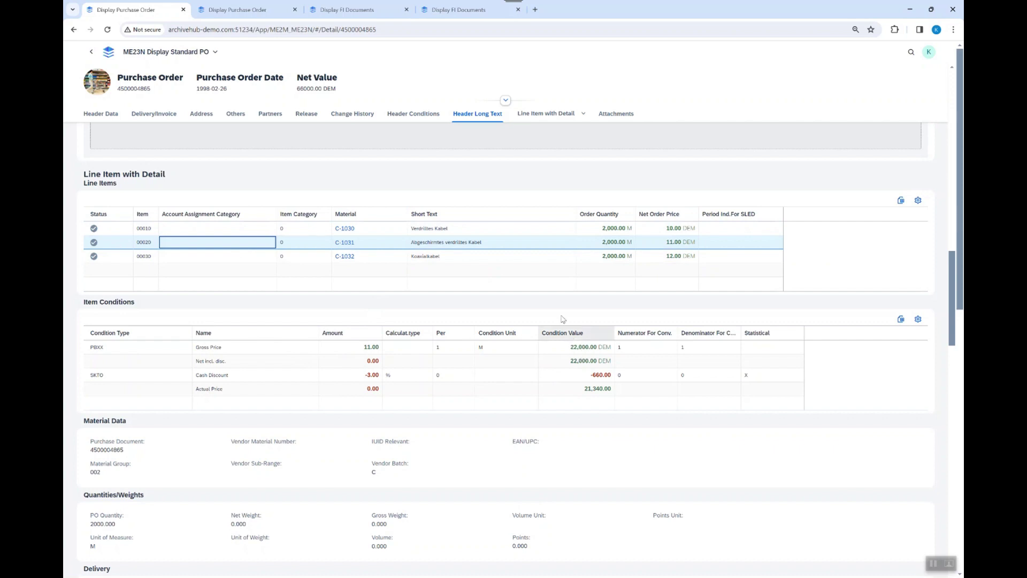
pyautogui.click(561, 259)
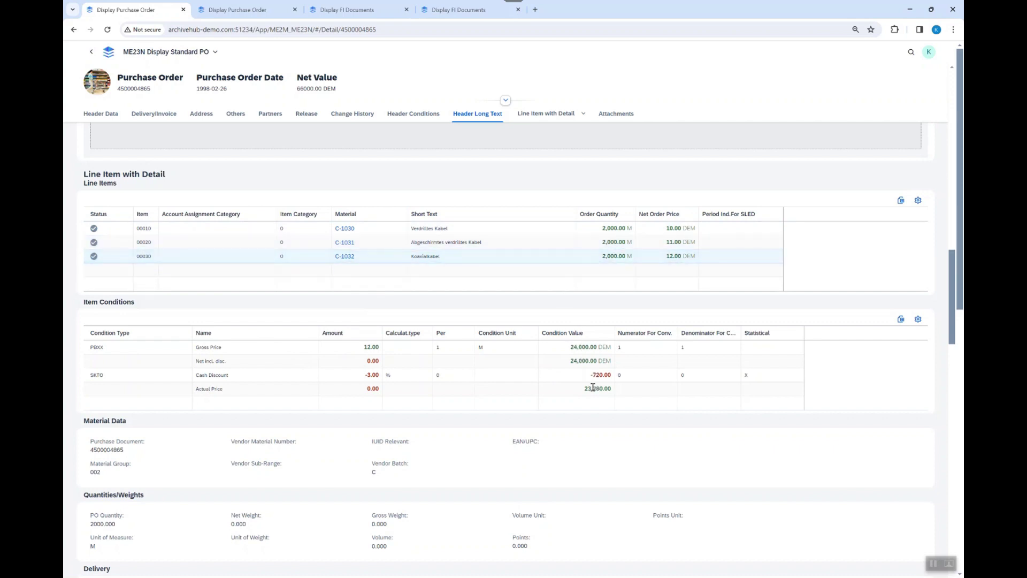
pyautogui.click(553, 234)
# Open the goods receipt's material document from the purchase order history of line item 00010.
pyautogui.scroll(-3, 582, 409)
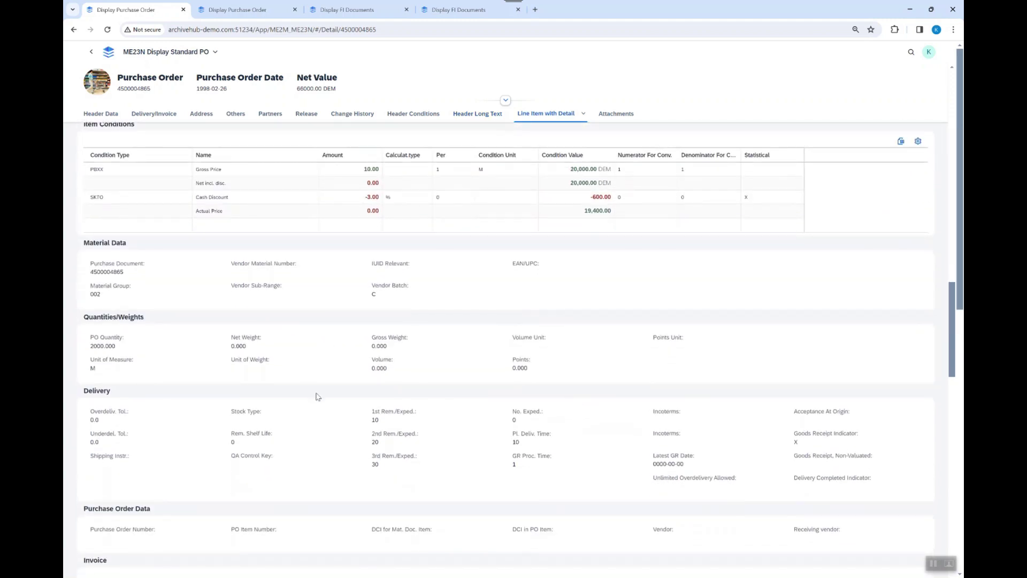
pyautogui.scroll(-5, 317, 397)
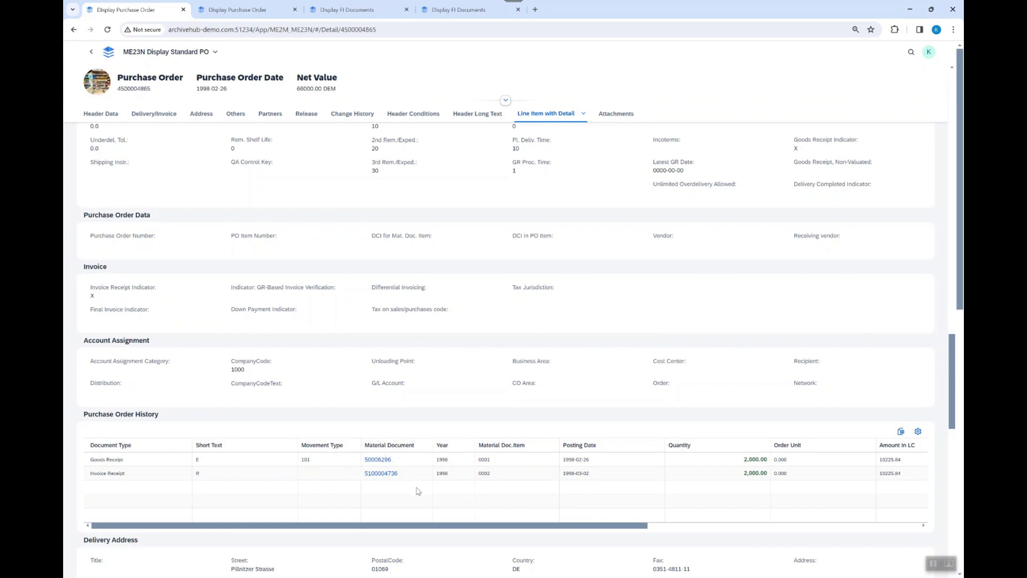
pyautogui.click(379, 460)
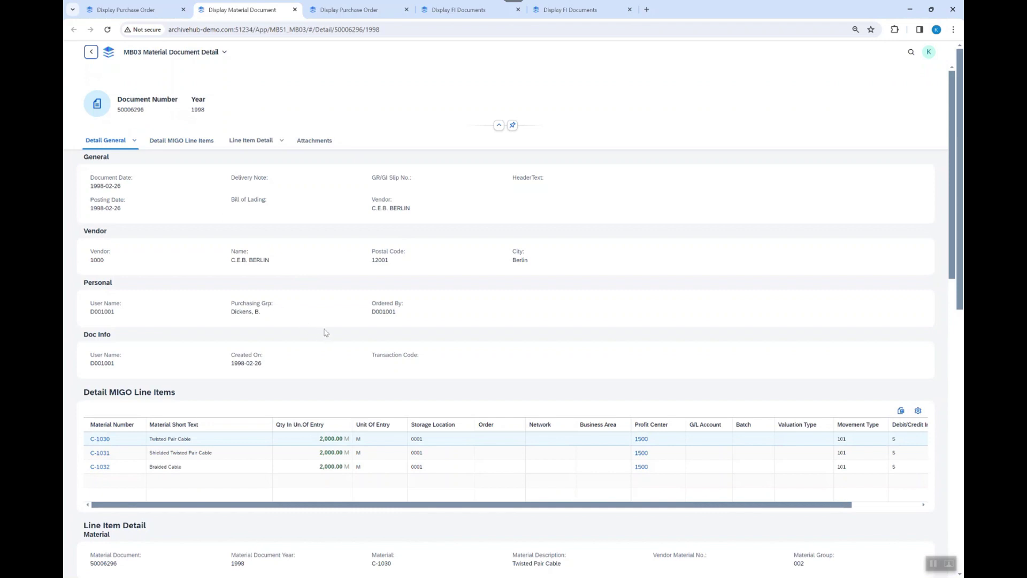
# Examine the material document's MIGO line items and line item detail, and return to the purchase order.
pyautogui.hscroll(3, 506, 463)
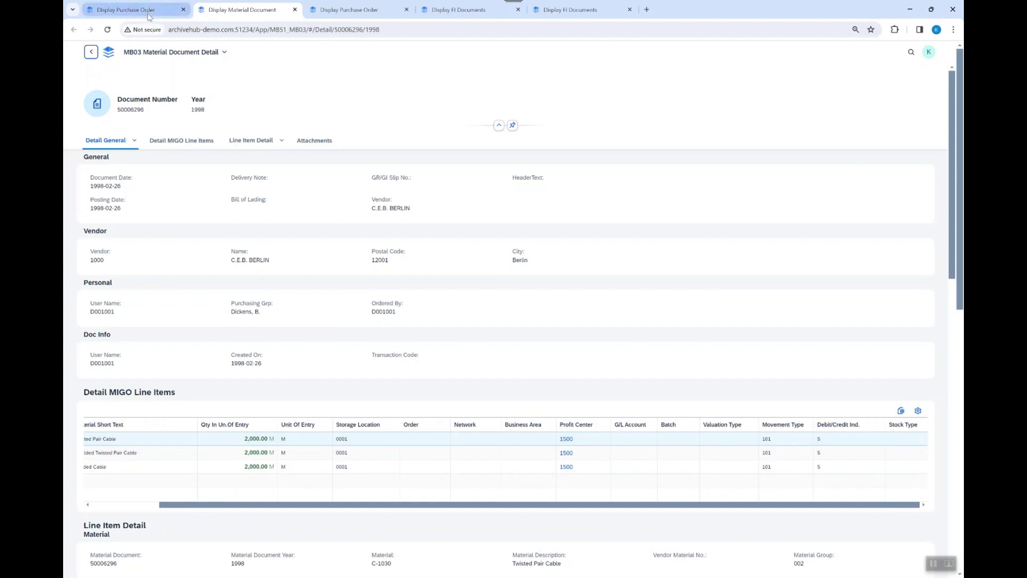
pyautogui.scroll(-3, 314, 277)
pyautogui.scroll(-5, 345, 442)
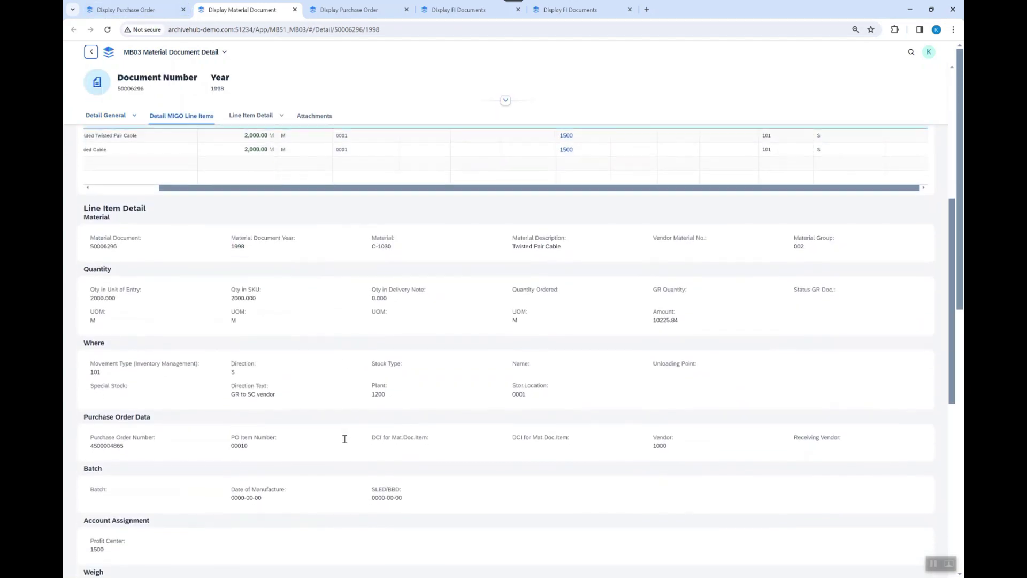
pyautogui.scroll(-2, 335, 391)
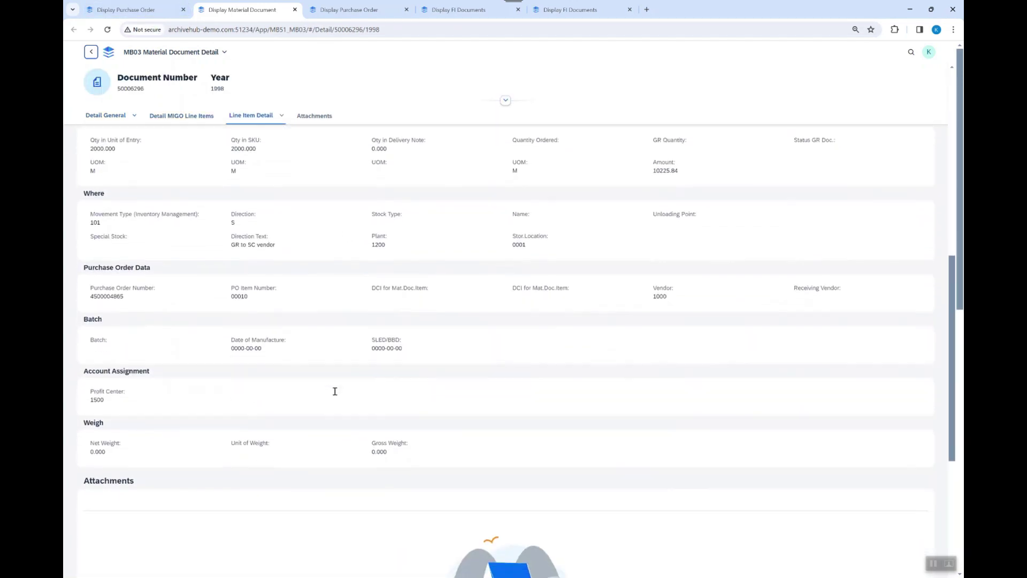
pyautogui.click(182, 116)
pyautogui.click(122, 15)
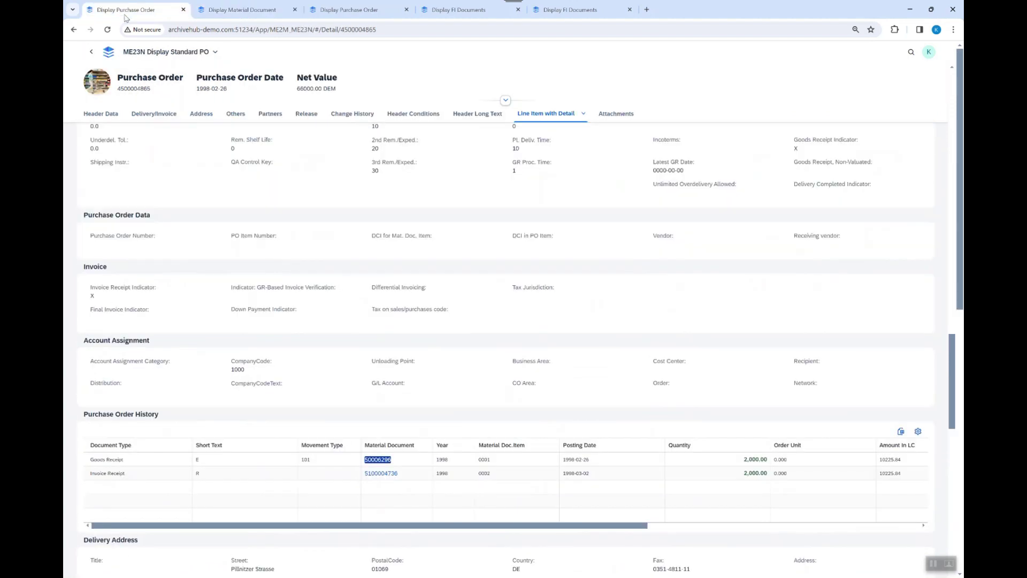
# Examine the purchase order item's delivery address, delivery schedule and item long text down to the attachments.
pyautogui.scroll(-7, 320, 311)
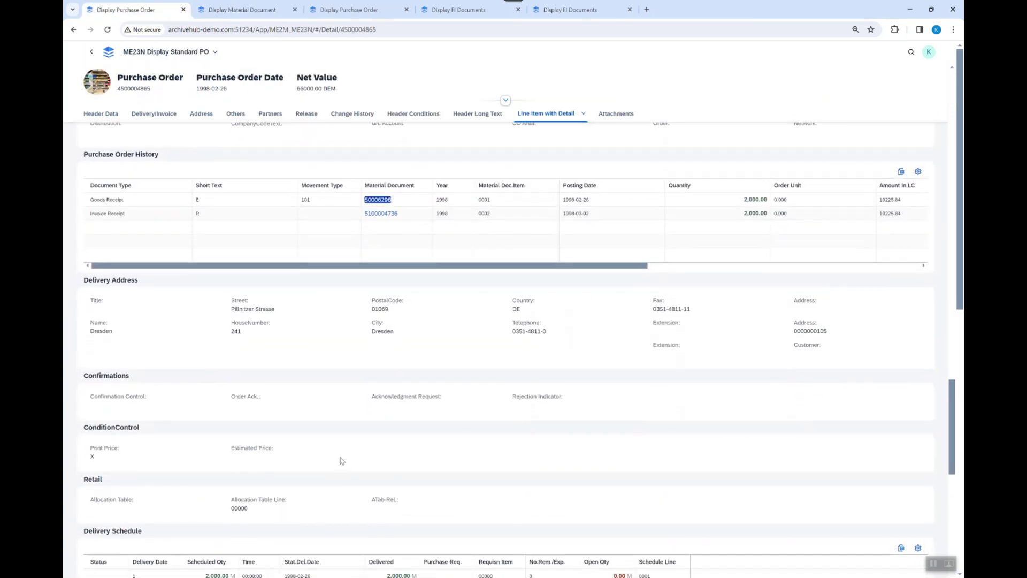
pyautogui.scroll(-2, 342, 460)
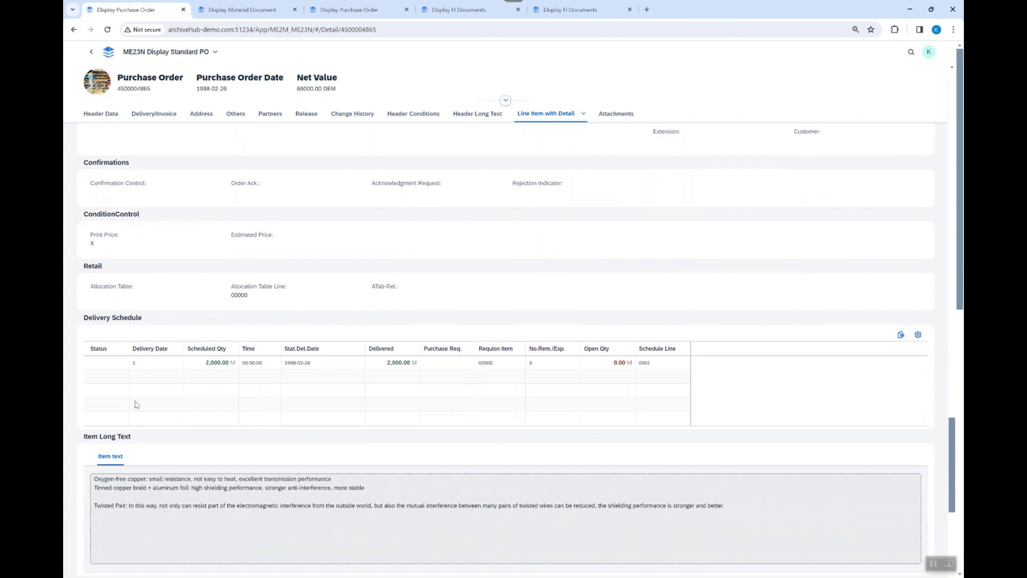
pyautogui.moveTo(146, 477); pyautogui.dragTo(242, 506)
pyautogui.click(295, 510)
pyautogui.scroll(-3, 301, 486)
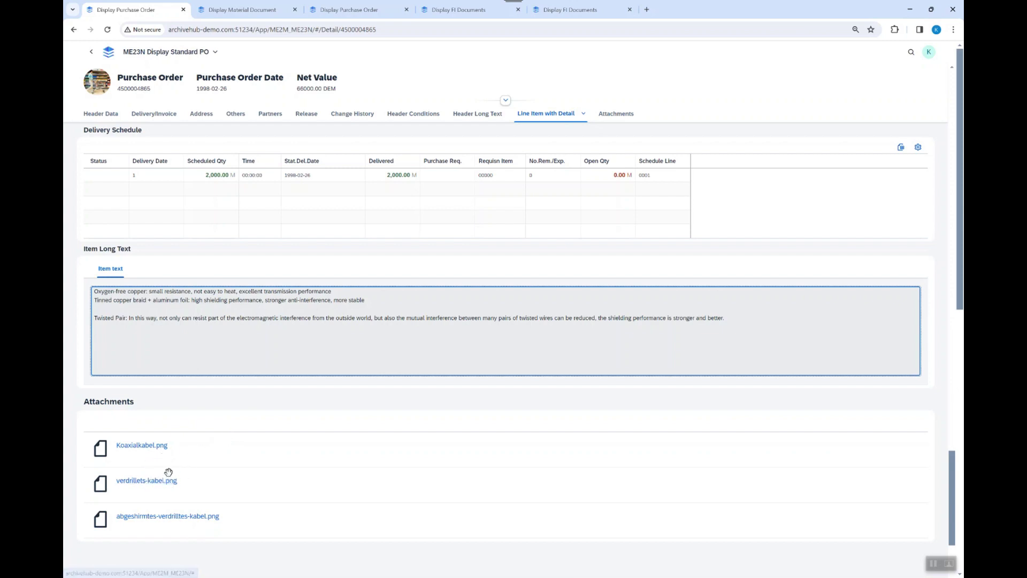
# View the attachments verdrillets-kabel.png and abgeshirmtes-verdrilltes-kabel.png, closing each image after viewing.
pyautogui.click(147, 480)
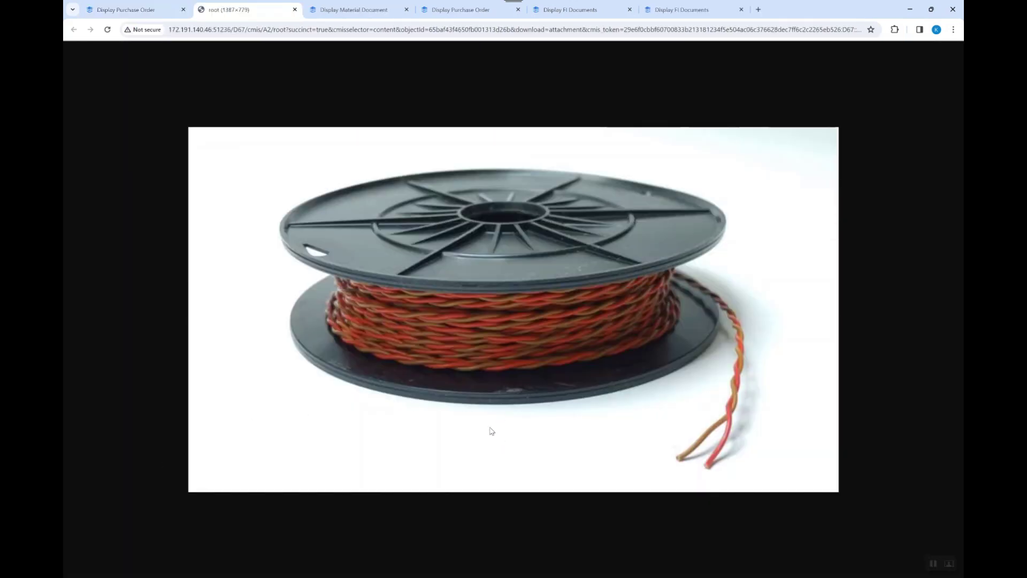
pyautogui.click(294, 9)
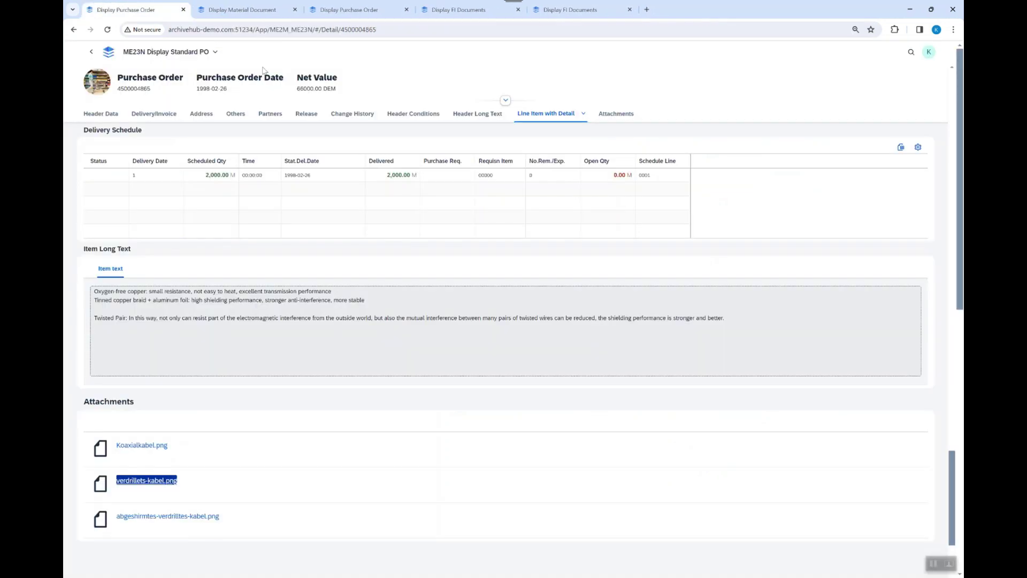
pyautogui.click(149, 517)
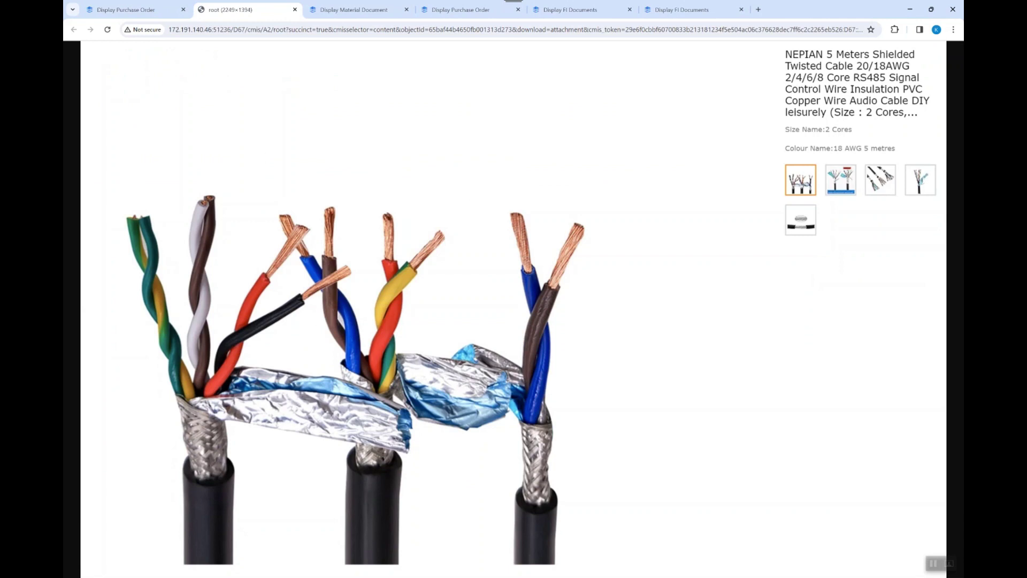
pyautogui.click(294, 10)
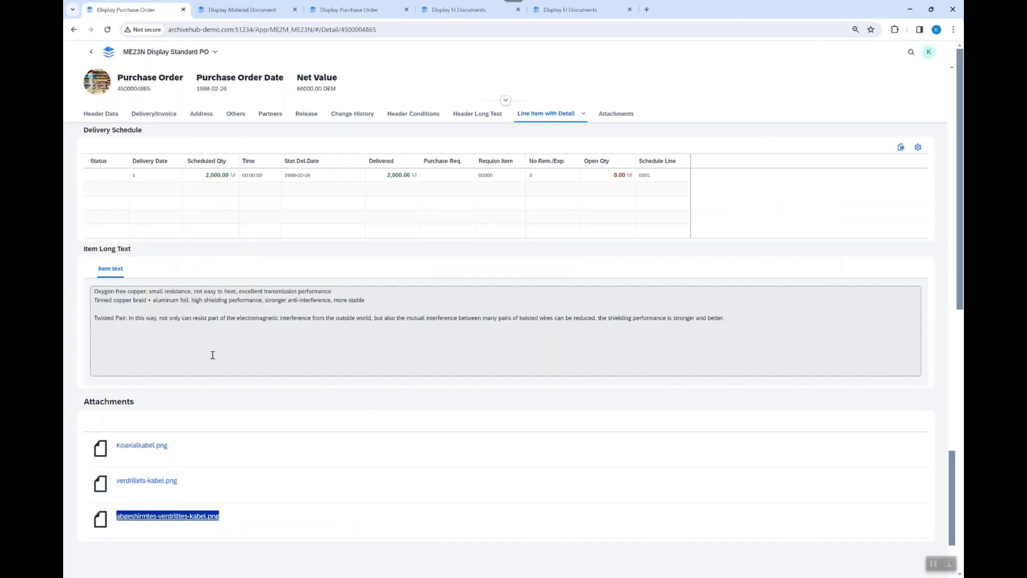
# View the attachment Koaxialkabel.png, close the image and return from the purchase order to the launchpad.
pyautogui.click(155, 445)
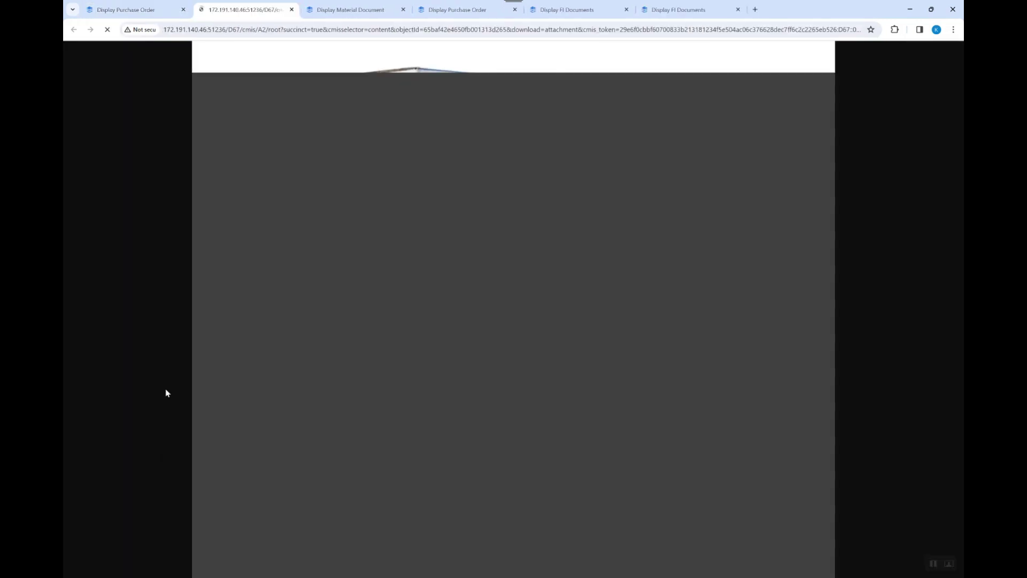
pyautogui.click(295, 9)
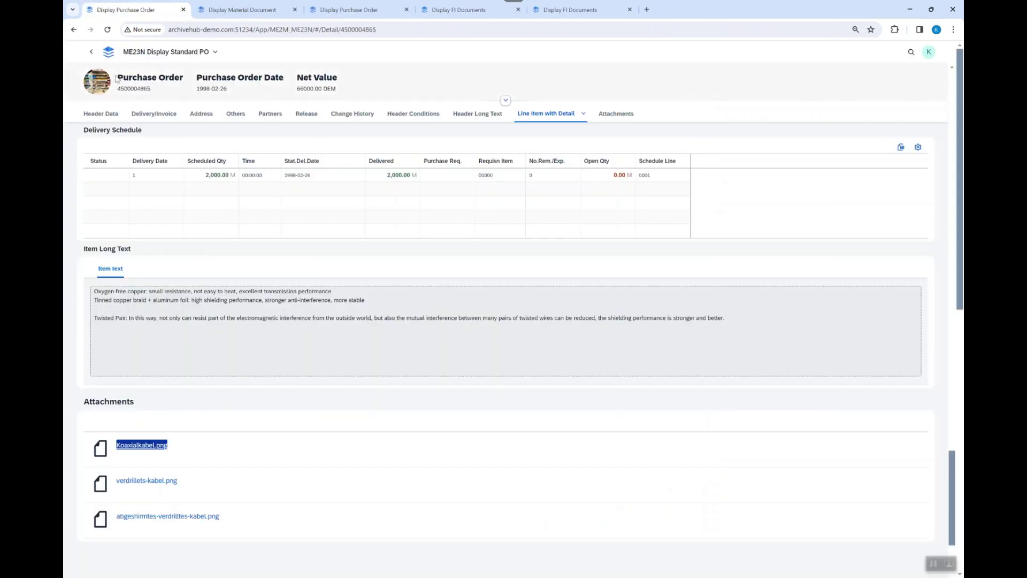
pyautogui.click(92, 53)
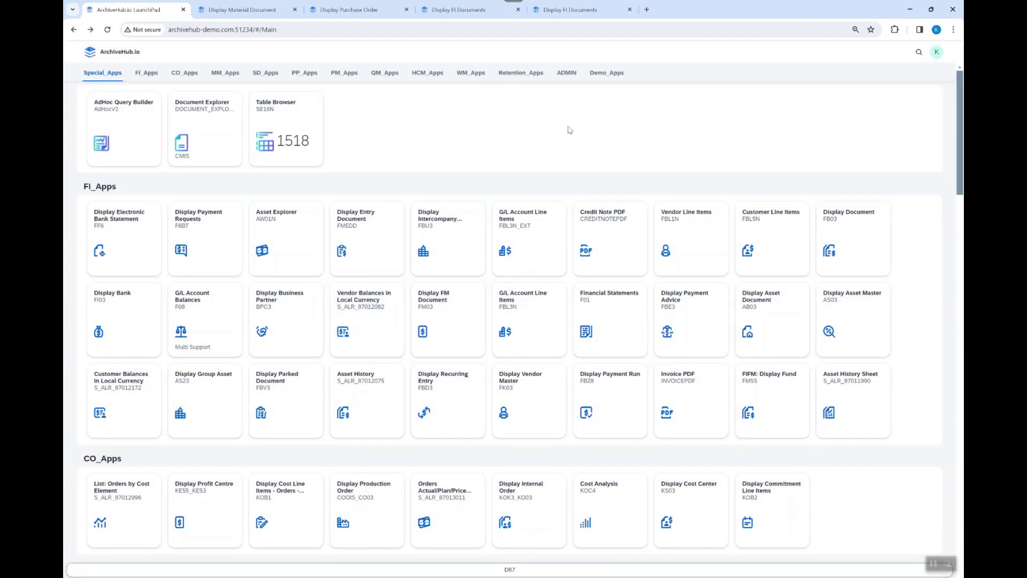
# Open the Display Purchasing Invoice (MIR4) app from Demo_Apps and list the invoice documents without any filter.
pyautogui.click(607, 73)
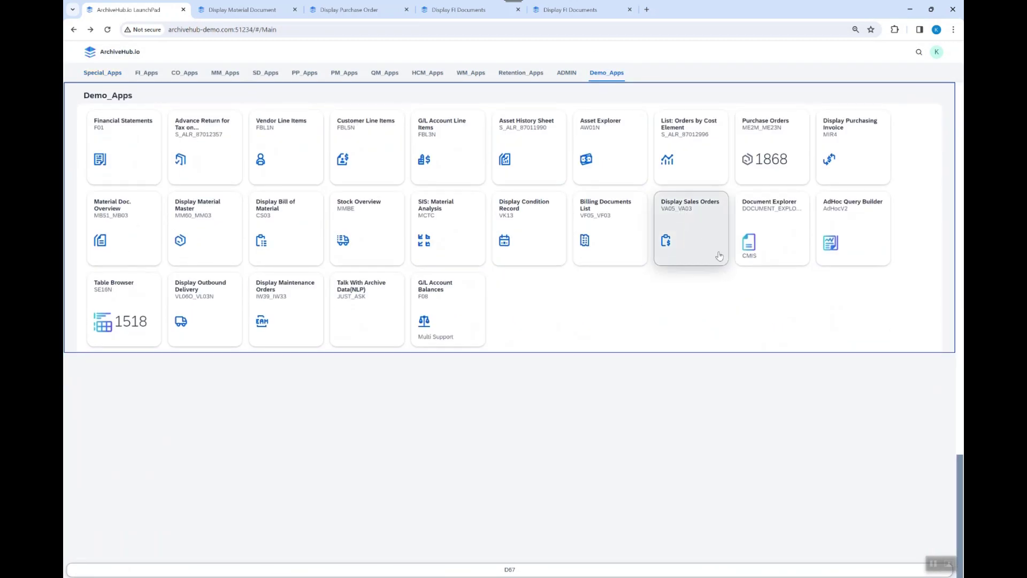
pyautogui.click(855, 161)
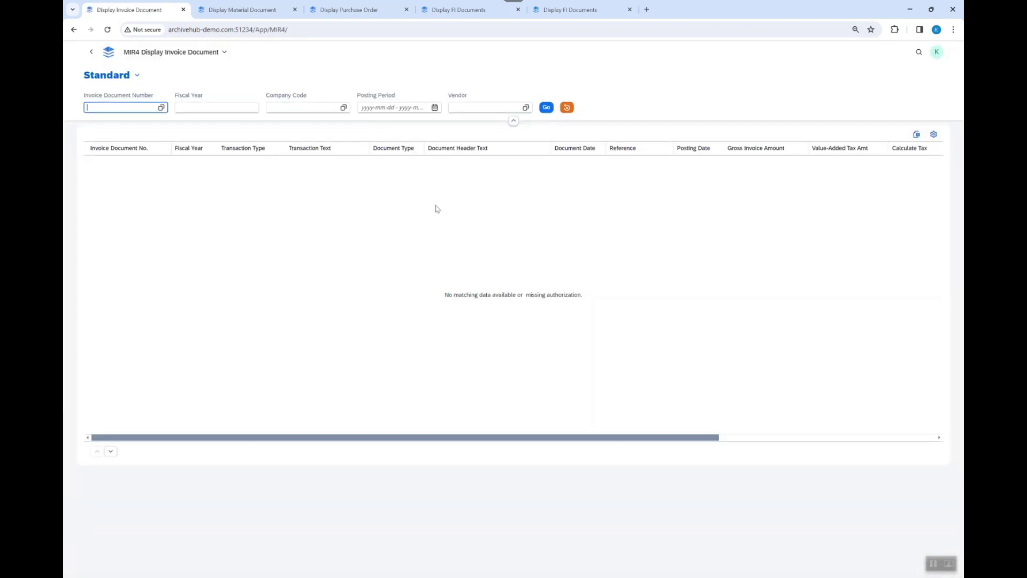
pyautogui.click(546, 109)
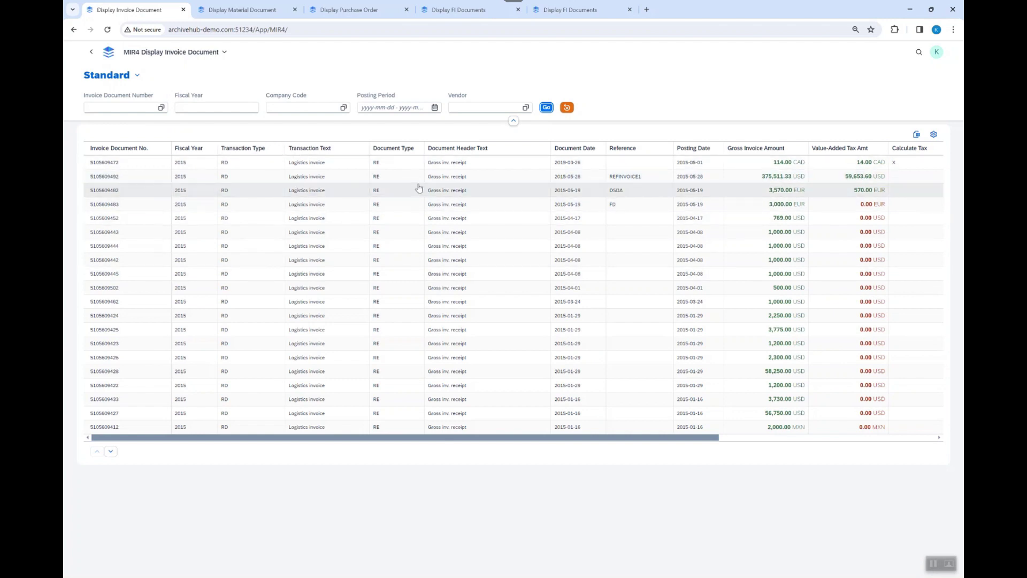
# Open the invoice document with reference REFINVOICE1 and examine its details from the basic data down to the PO Reference table.
pyautogui.click(454, 181)
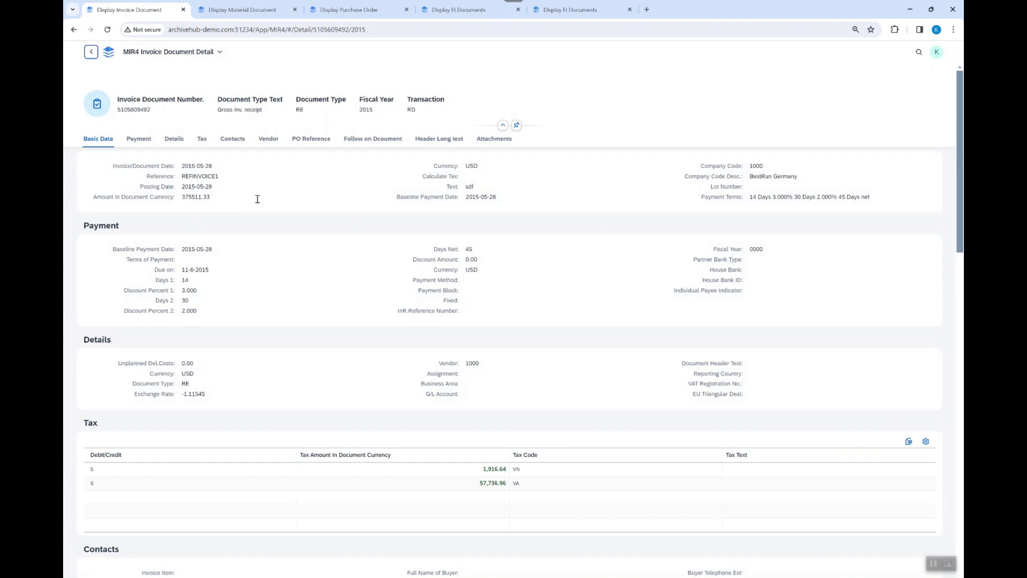
pyautogui.scroll(-4, 358, 327)
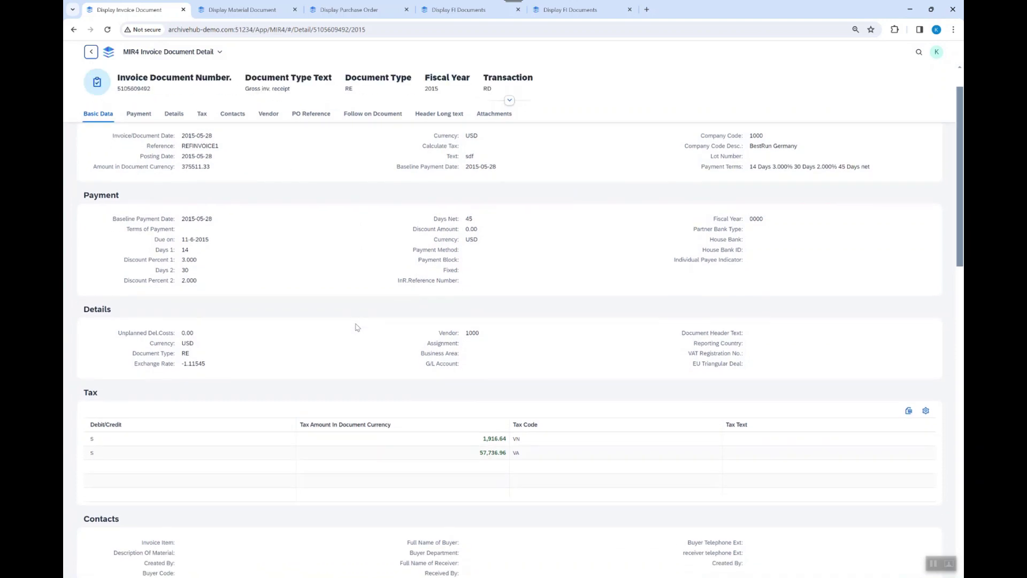
pyautogui.scroll(-4, 357, 327)
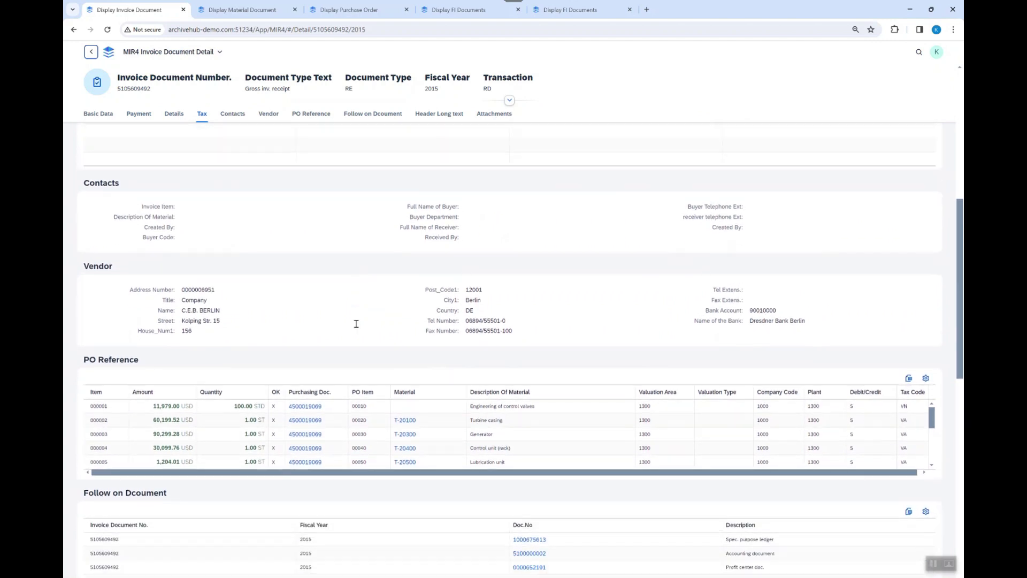
pyautogui.scroll(-2, 410, 310)
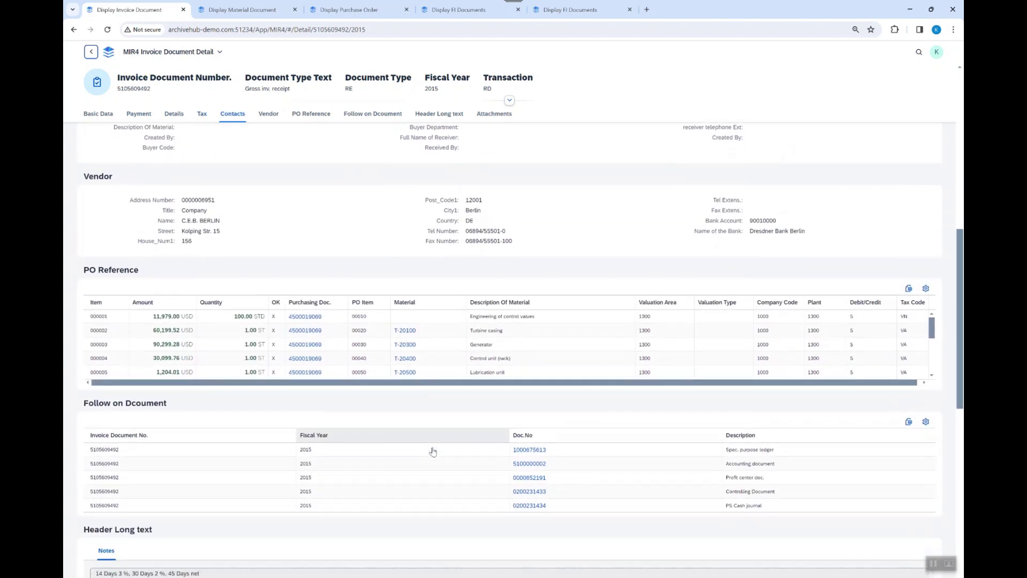
pyautogui.scroll(-1, 433, 452)
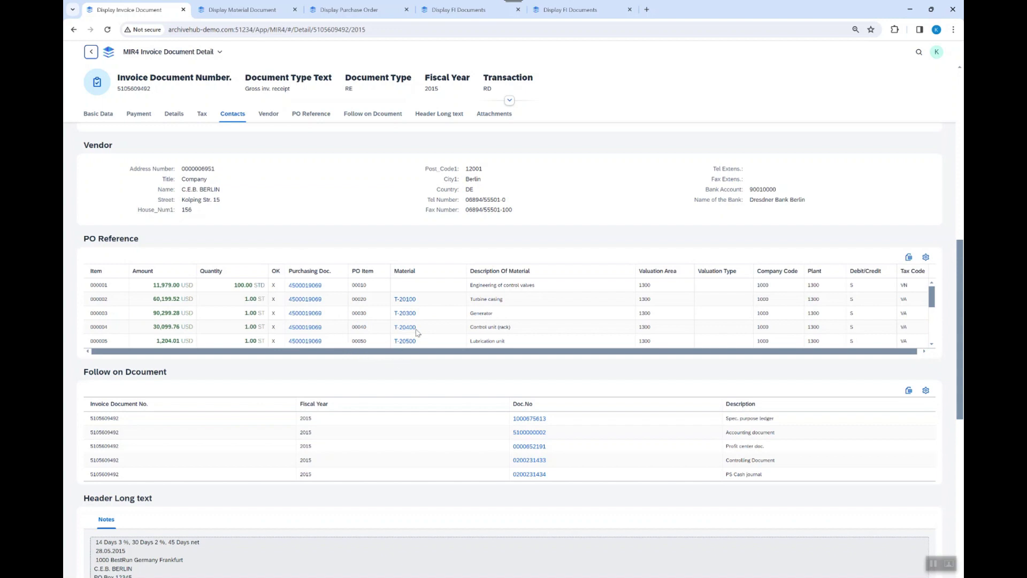
pyautogui.hscroll(1, 560, 326)
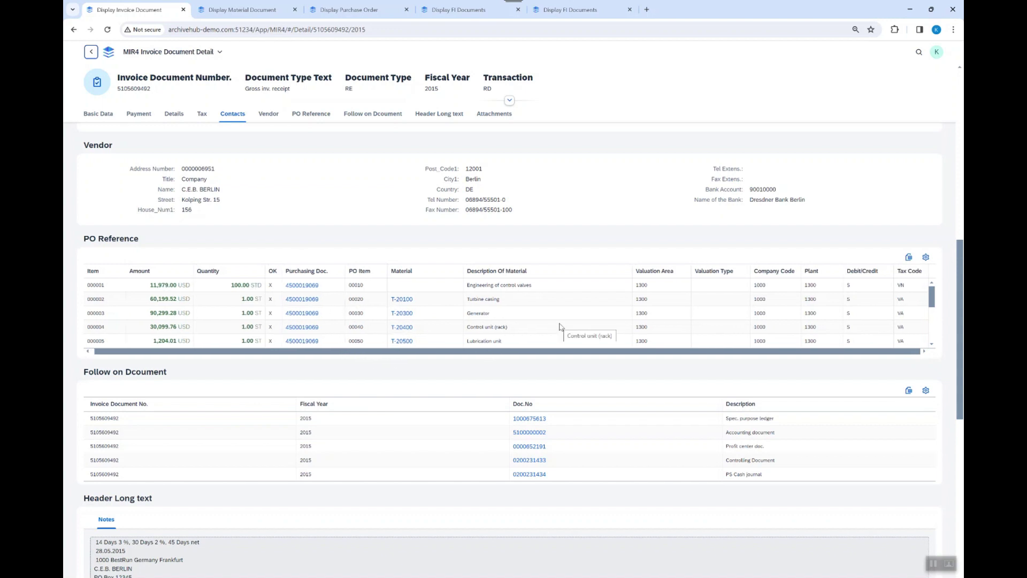
# Add Tax Jur., Base Unit and all other available columns to the invoice's PO Reference table.
pyautogui.click(926, 257)
pyautogui.moveTo(615, 305)
pyautogui.scroll(-4, 613, 304)
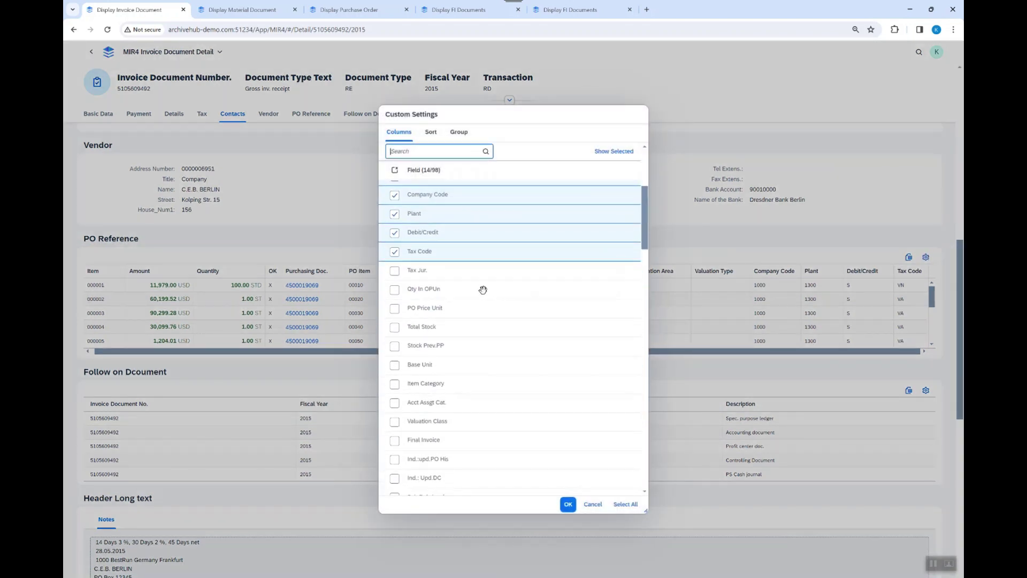
pyautogui.click(395, 271)
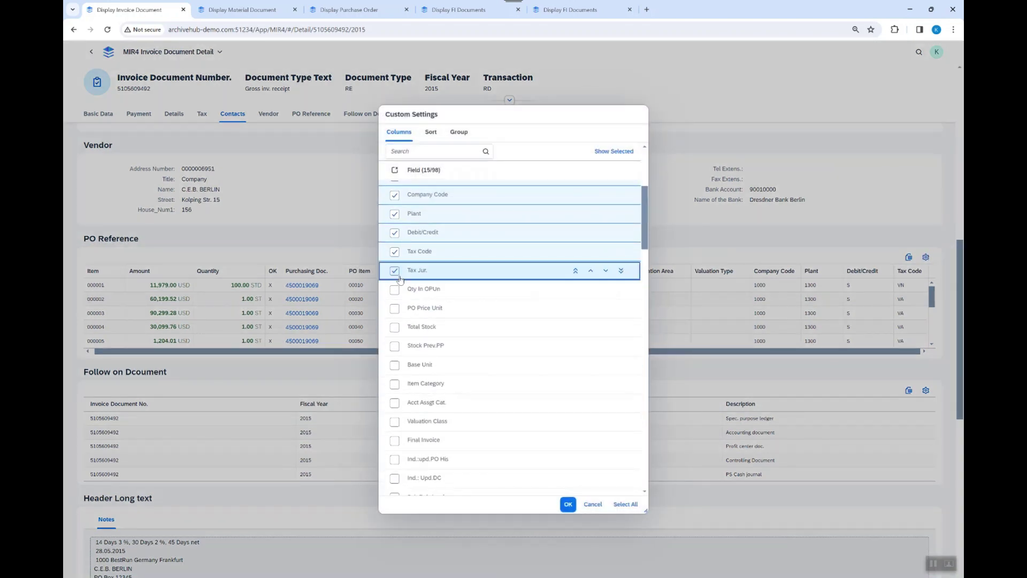
pyautogui.click(395, 365)
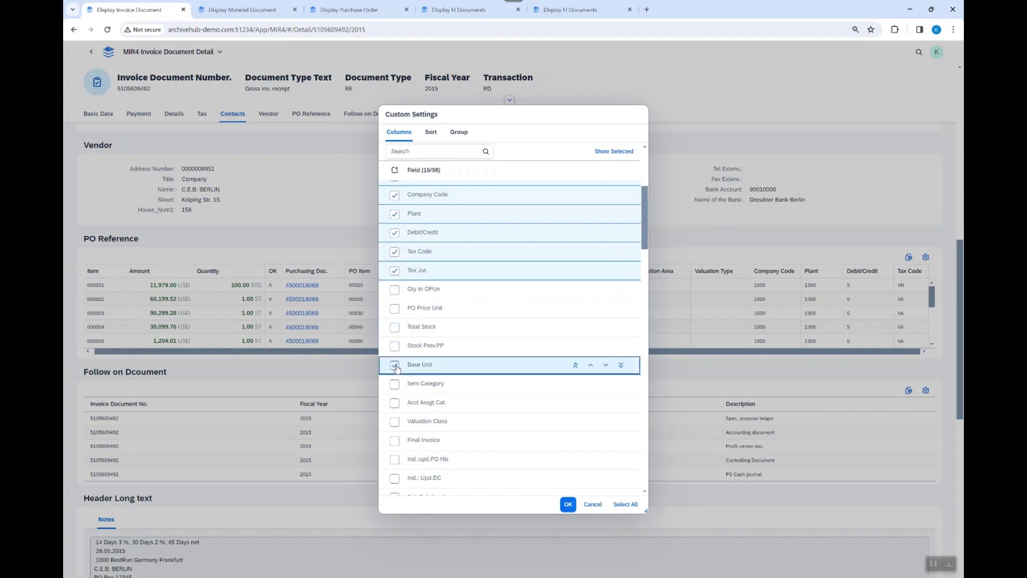
pyautogui.click(632, 506)
pyautogui.click(568, 504)
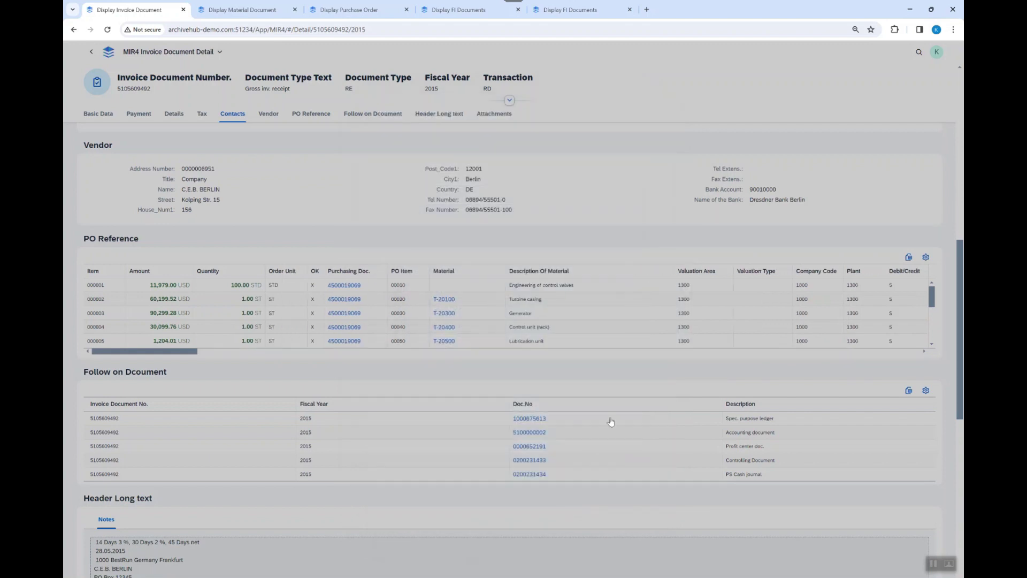
# Examine the additional columns of the PO Reference table, including blocking reasons, total values and reference documents.
pyautogui.hscroll(10, 700, 327)
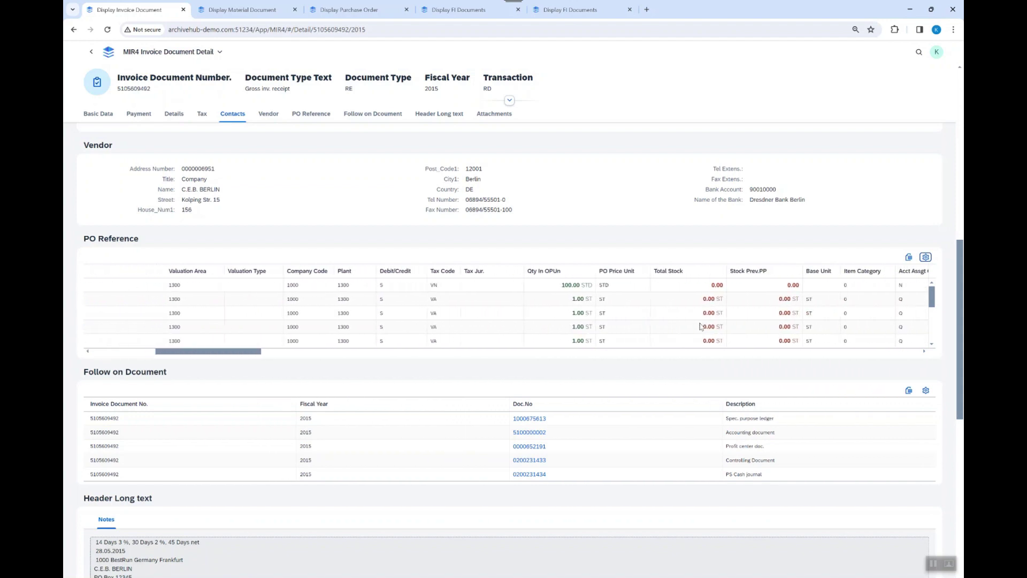
pyautogui.hscroll(10, 700, 326)
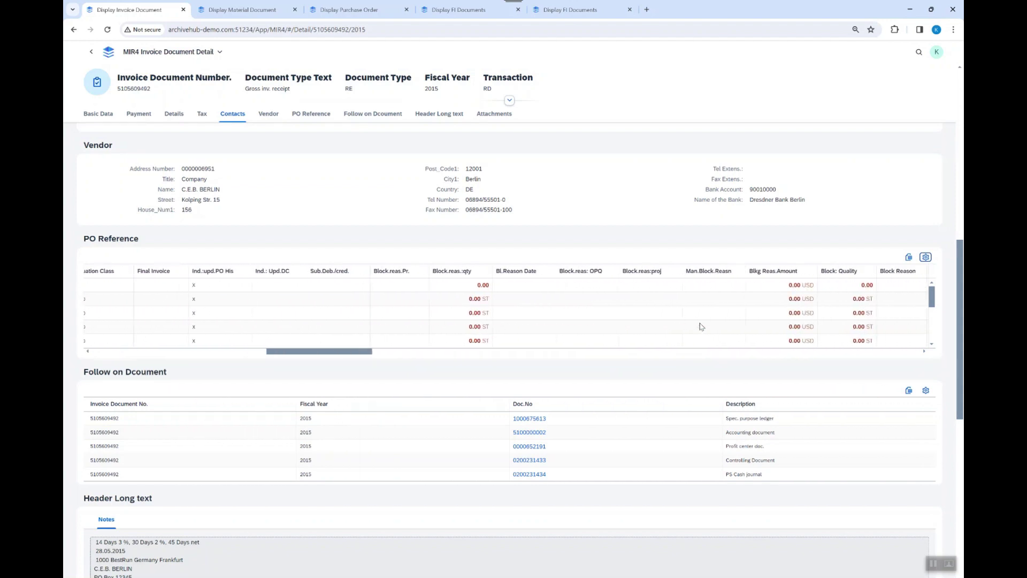
pyautogui.hscroll(10, 700, 326)
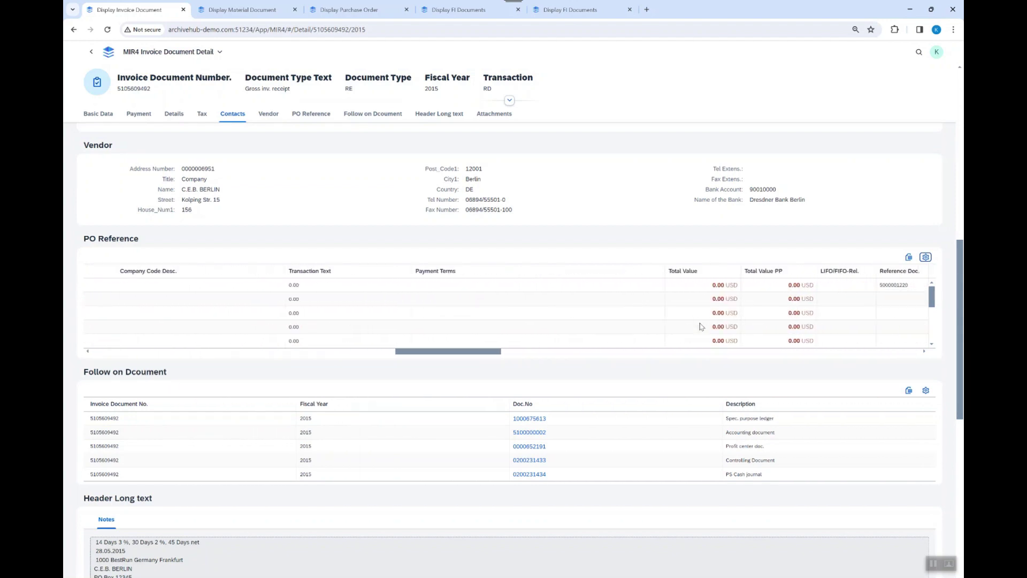
pyautogui.hscroll(5, 700, 326)
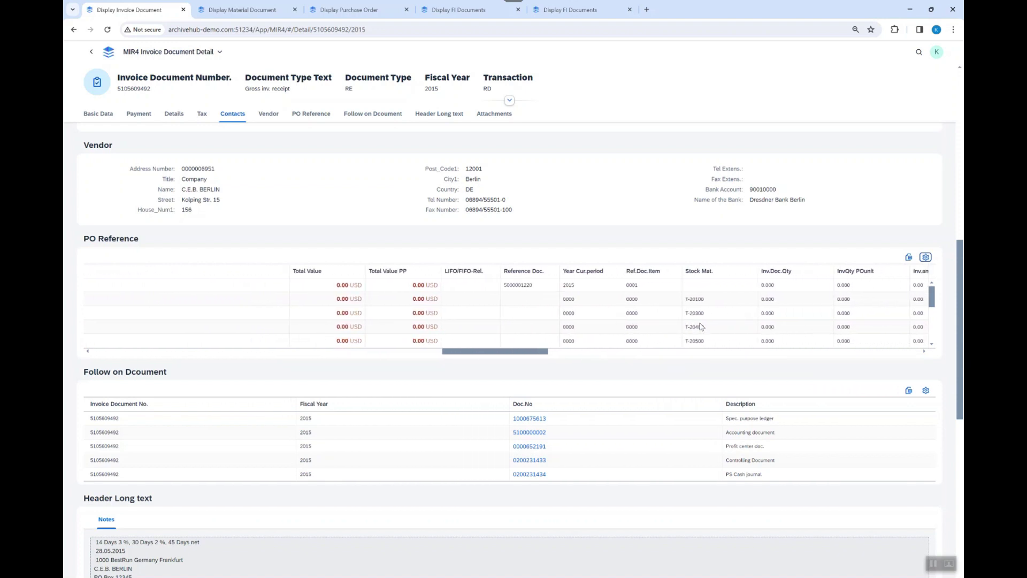
pyautogui.hscroll(4, 690, 321)
pyautogui.click(706, 318)
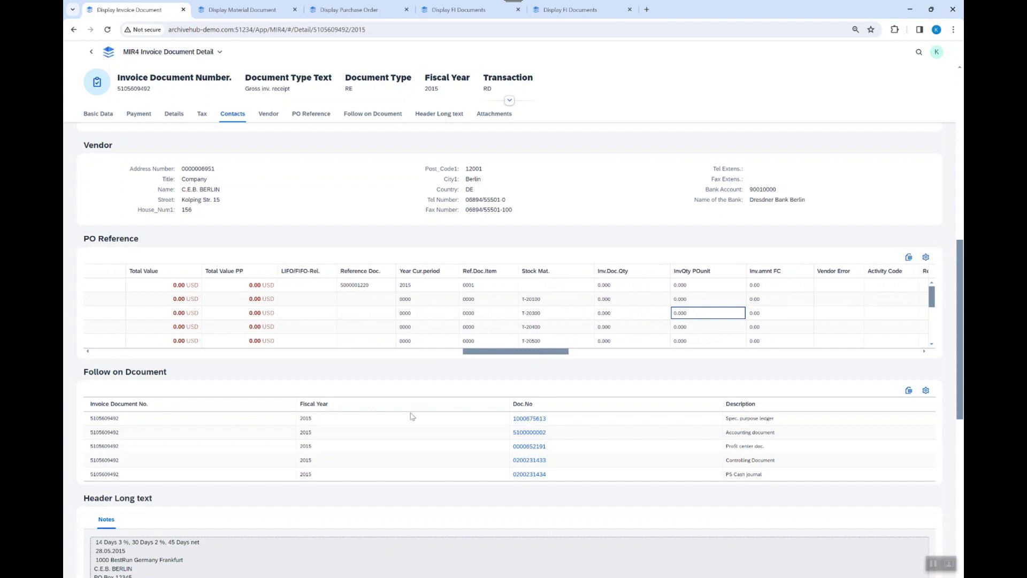
# Open the accounting document among the invoice's follow-on documents, check its line items and return to the invoice.
pyautogui.scroll(-1, 412, 416)
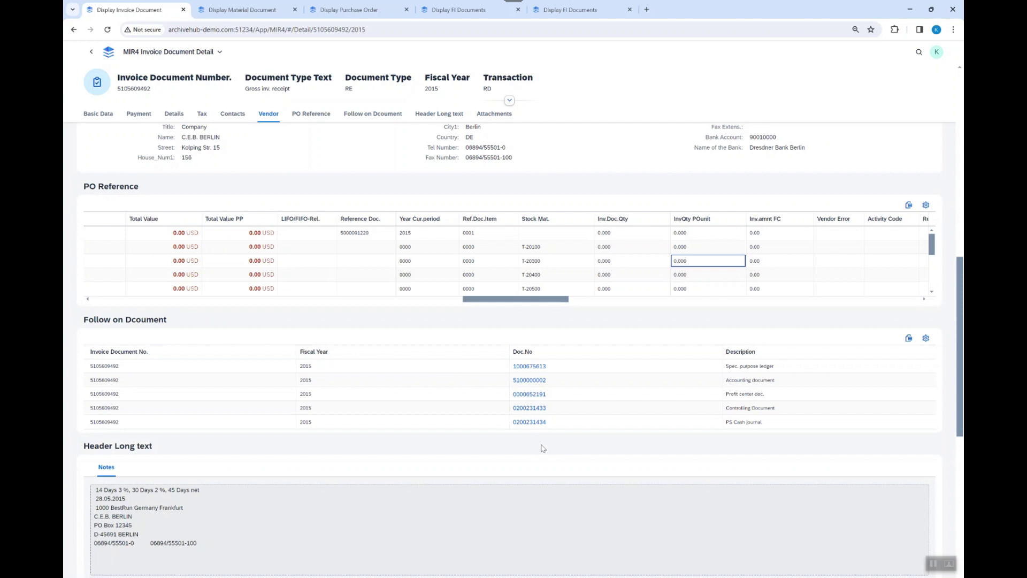
pyautogui.click(529, 380)
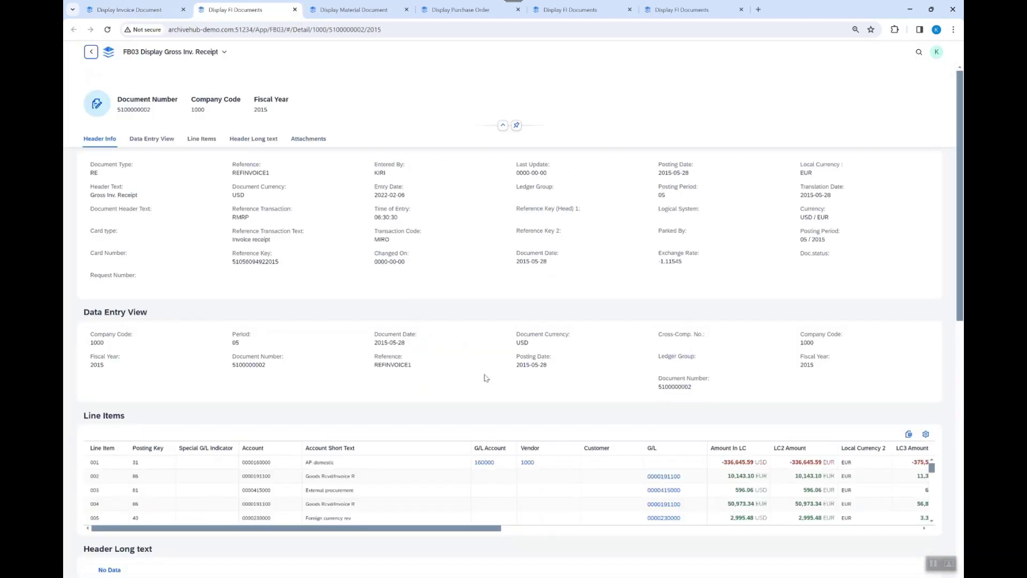
pyautogui.hscroll(5, 532, 473)
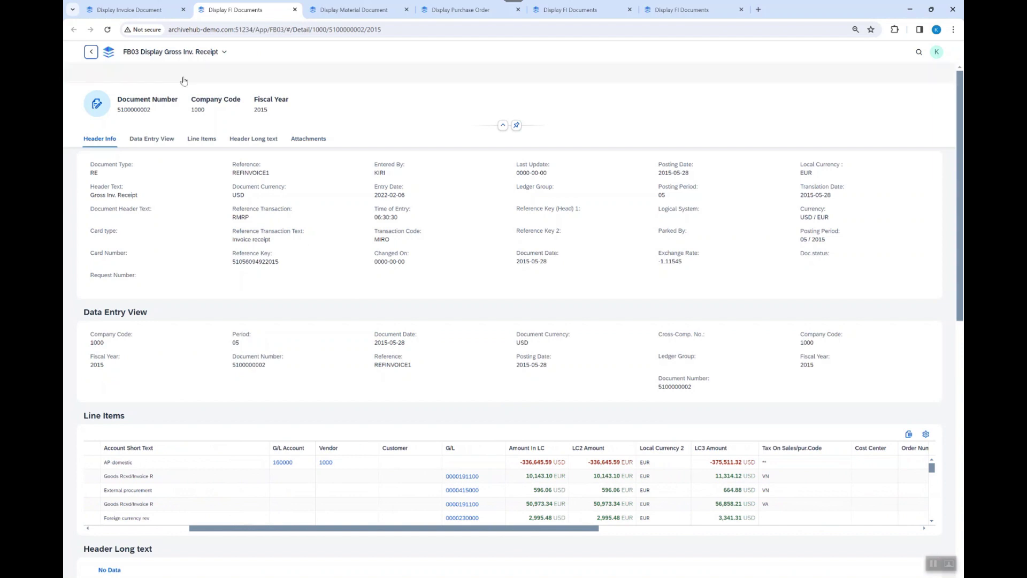
pyautogui.click(144, 13)
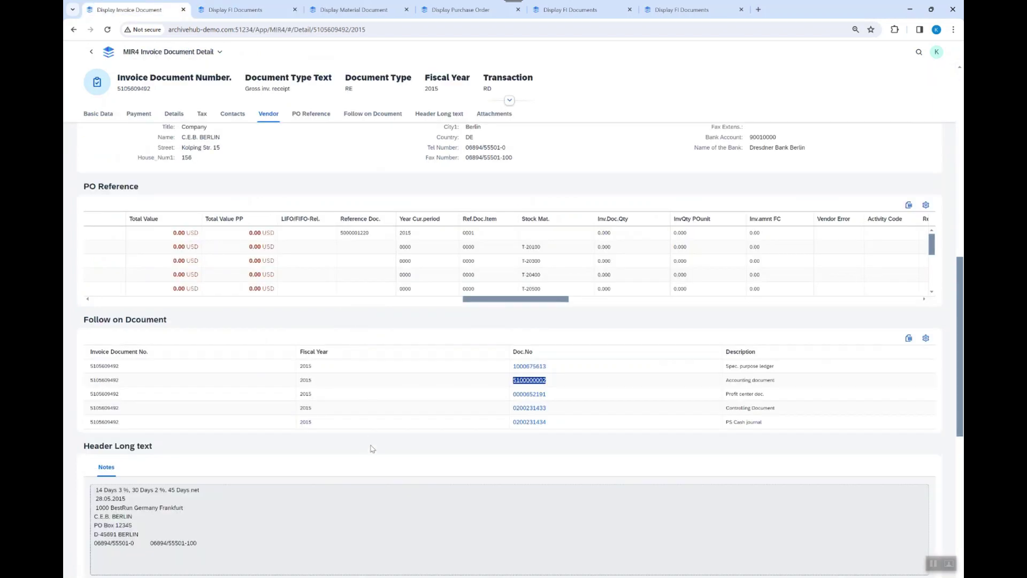
# View the invoice's attachment Invoice_Received1.png, leave it open and go back through the invoice list to the launchpad.
pyautogui.scroll(-3, 361, 465)
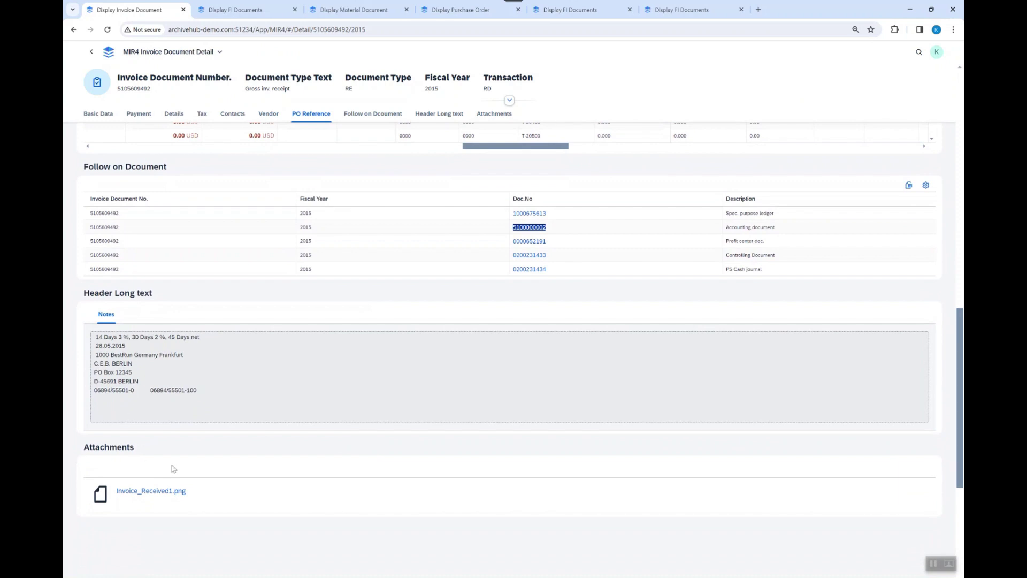
pyautogui.click(146, 491)
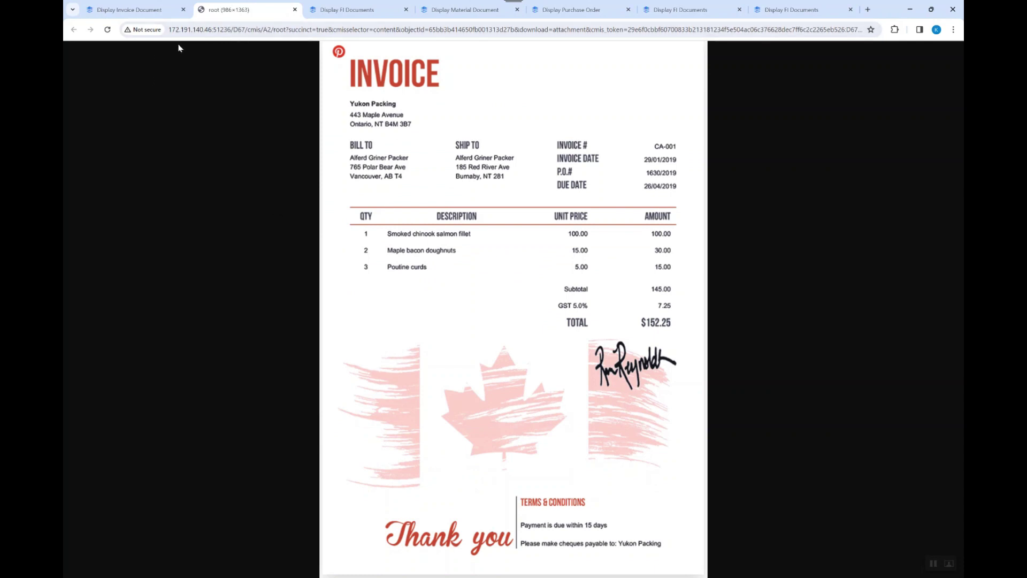
pyautogui.click(133, 16)
pyautogui.click(92, 53)
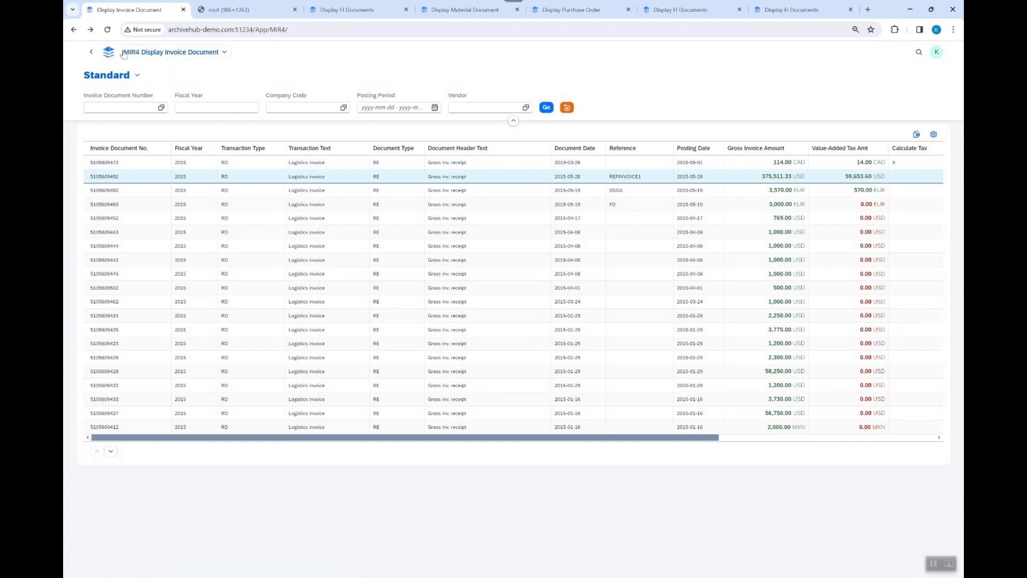
pyautogui.click(90, 53)
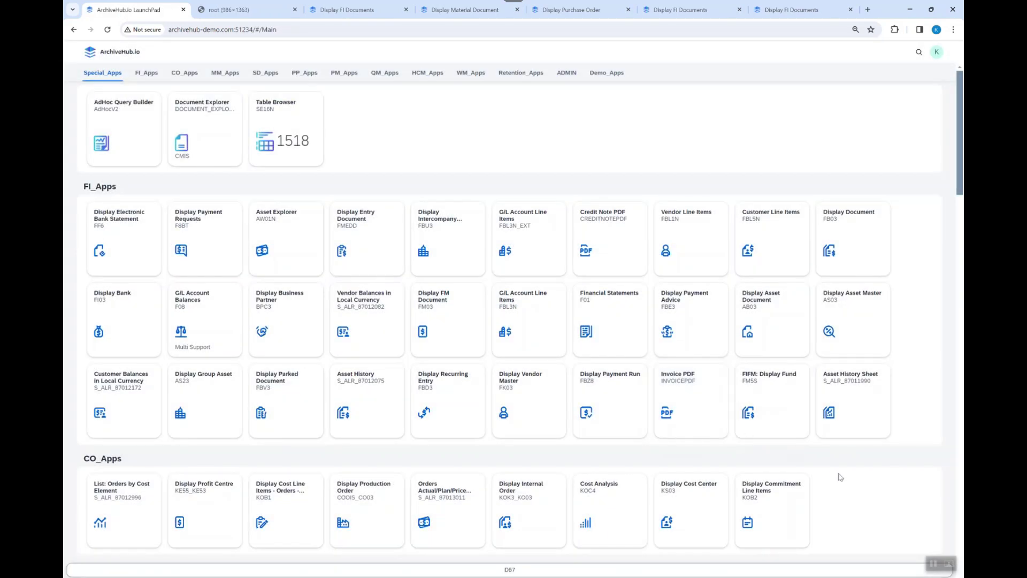
# Open the Material Doc. Overview (MB51_MB03) app from Demo_Apps and list the material documents without any filter.
pyautogui.scroll(-4, 872, 463)
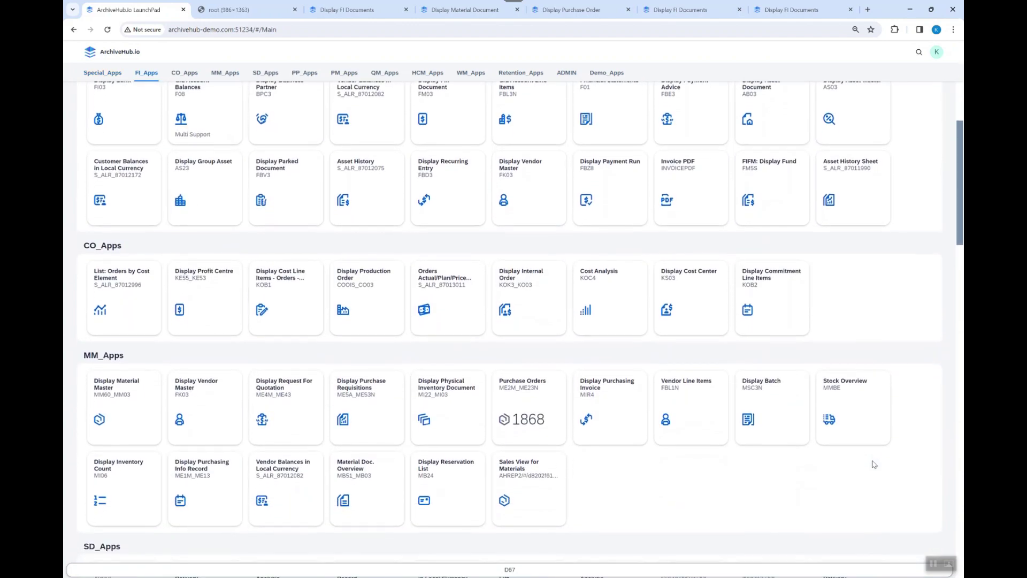
pyautogui.scroll(5, 867, 259)
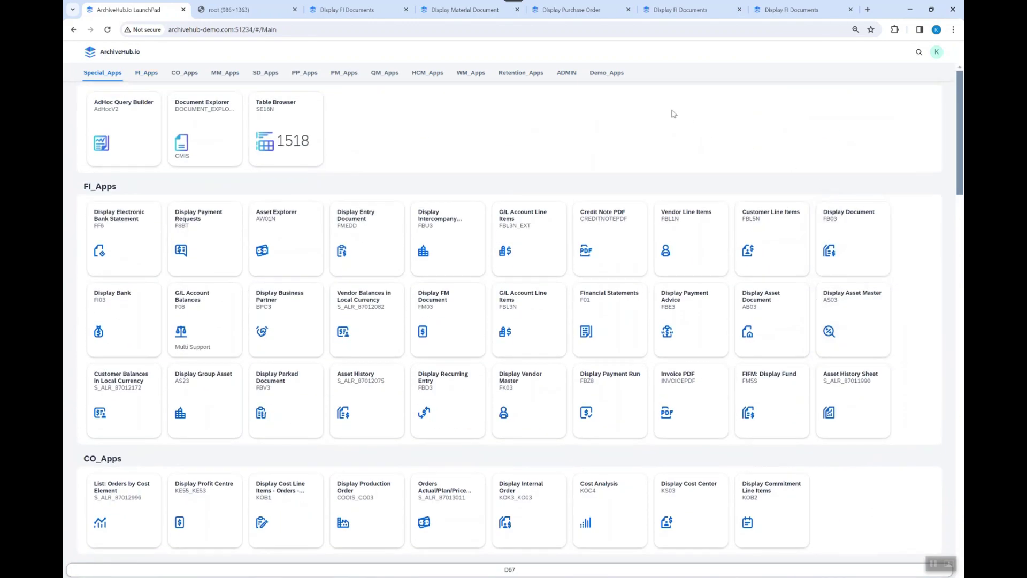
pyautogui.scroll(-13, 690, 161)
pyautogui.scroll(-10, 765, 284)
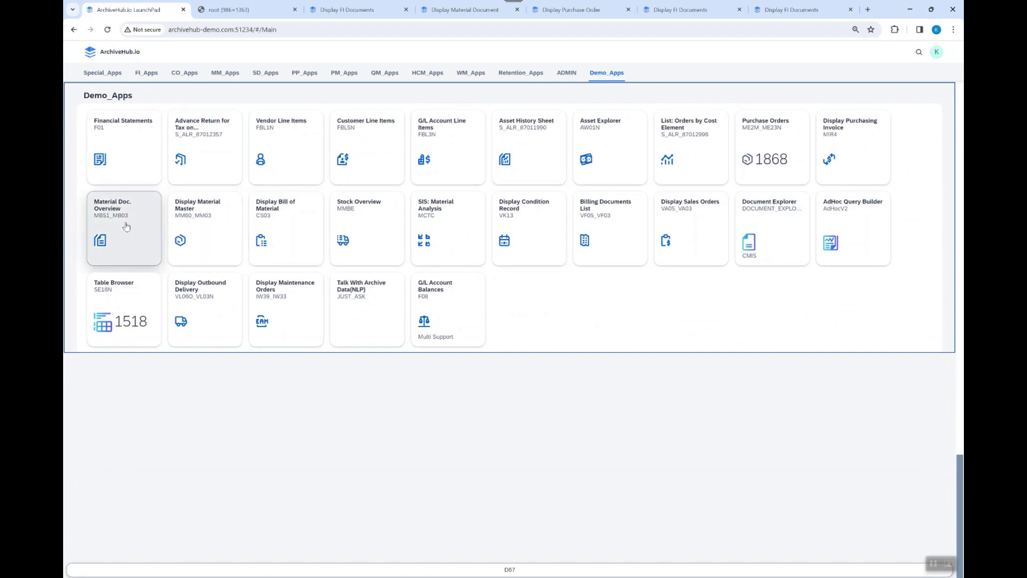
pyautogui.click(126, 226)
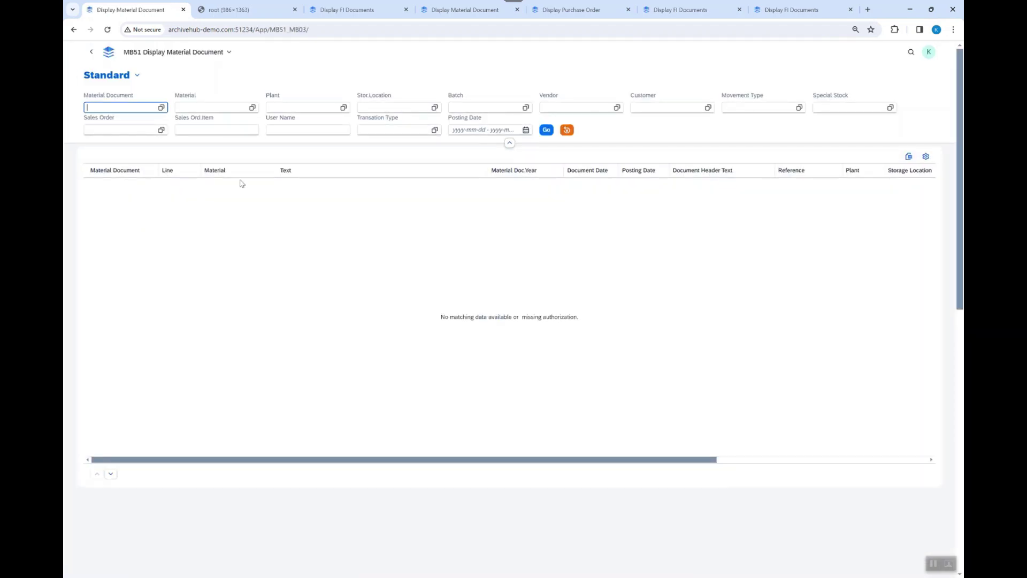
pyautogui.click(547, 130)
# Open the selected 160 GB Hard Disk Drive material document, check its MIGO line items and go back through the list to the launchpad.
pyautogui.click(397, 341)
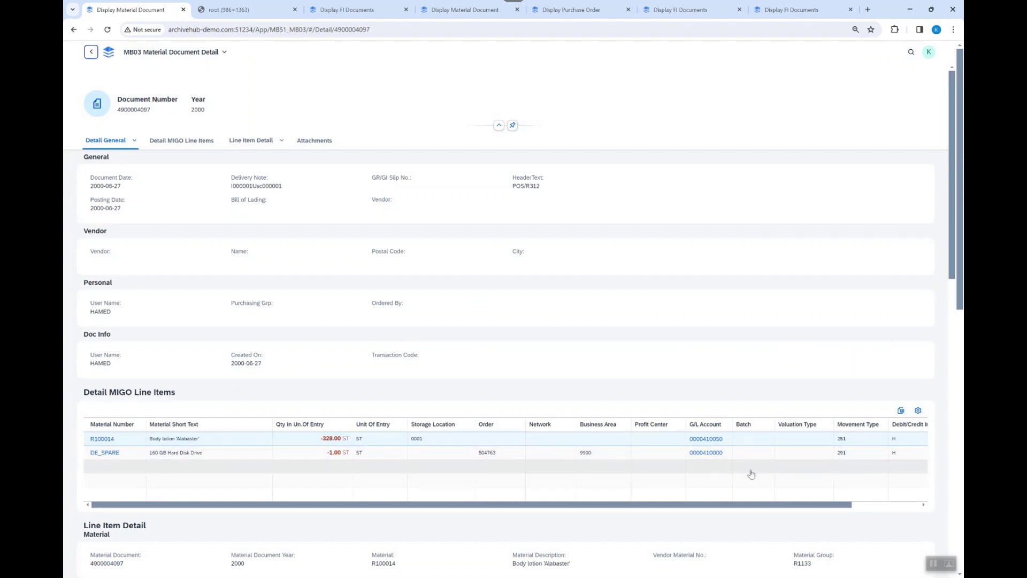
pyautogui.hscroll(3, 751, 474)
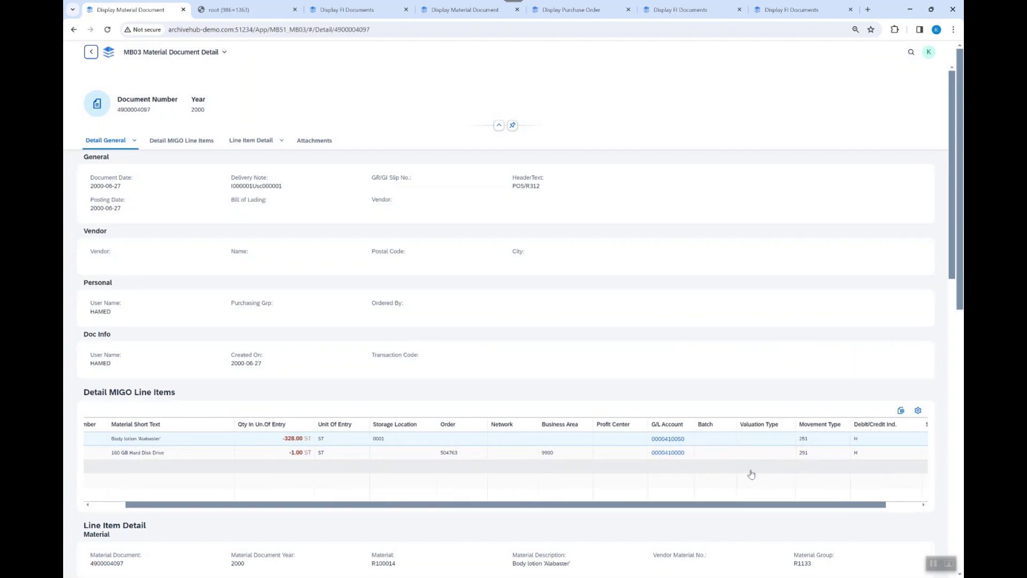
pyautogui.click(91, 52)
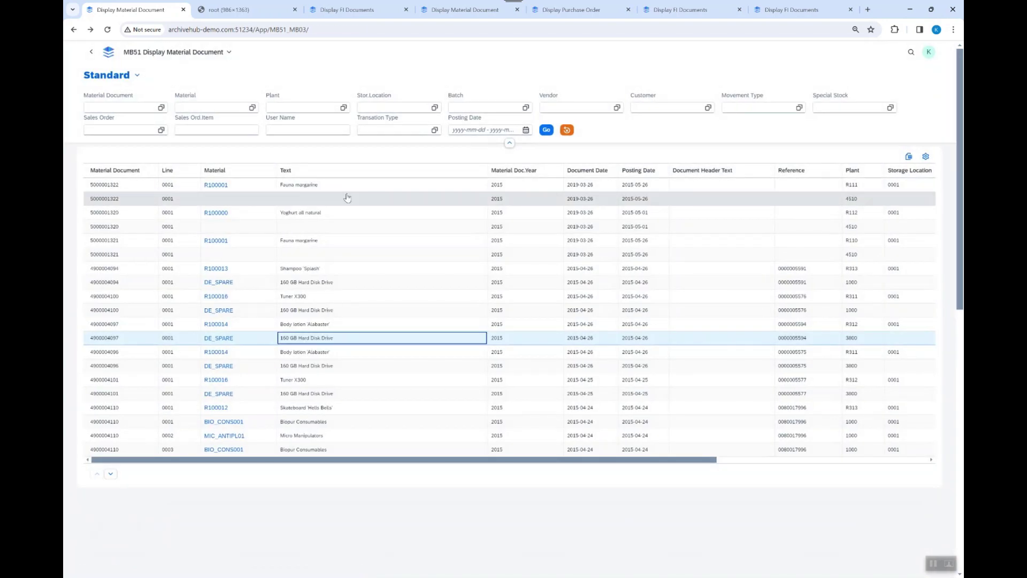
pyautogui.click(92, 54)
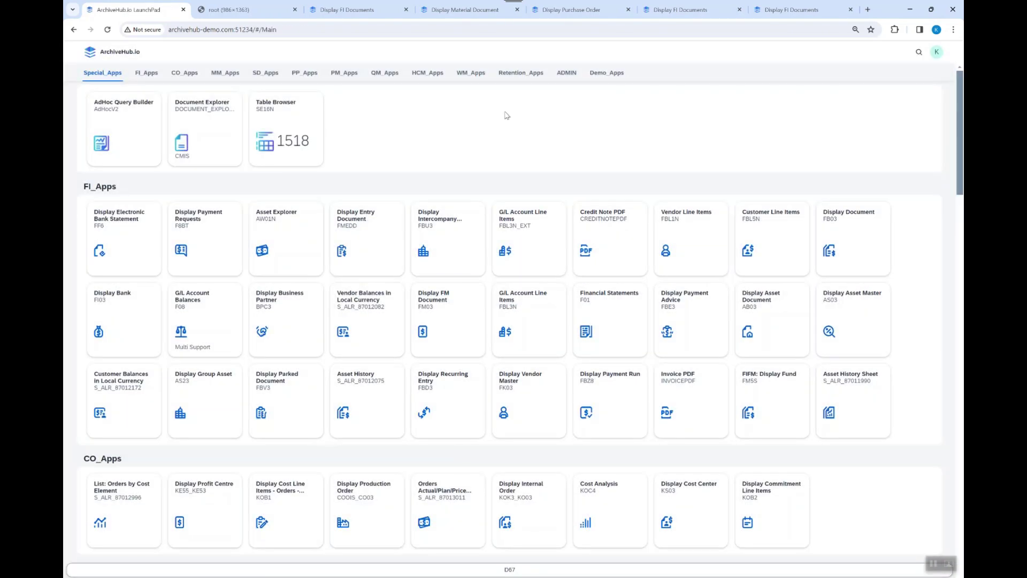
# Open the Display Material Master (MM60_MM03) app from Demo_Apps and list the materials without any filter.
pyautogui.click(605, 75)
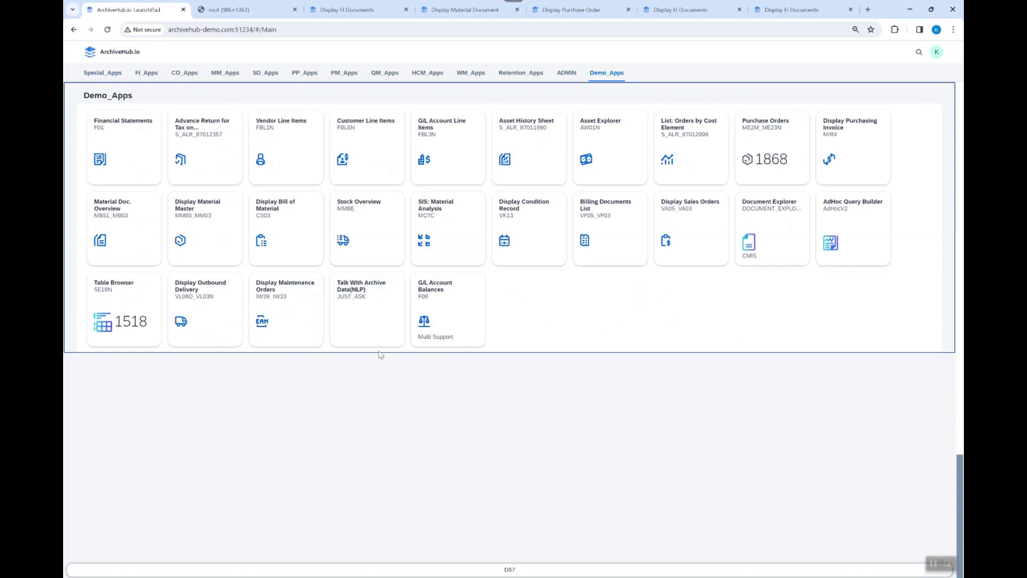
pyautogui.click(203, 240)
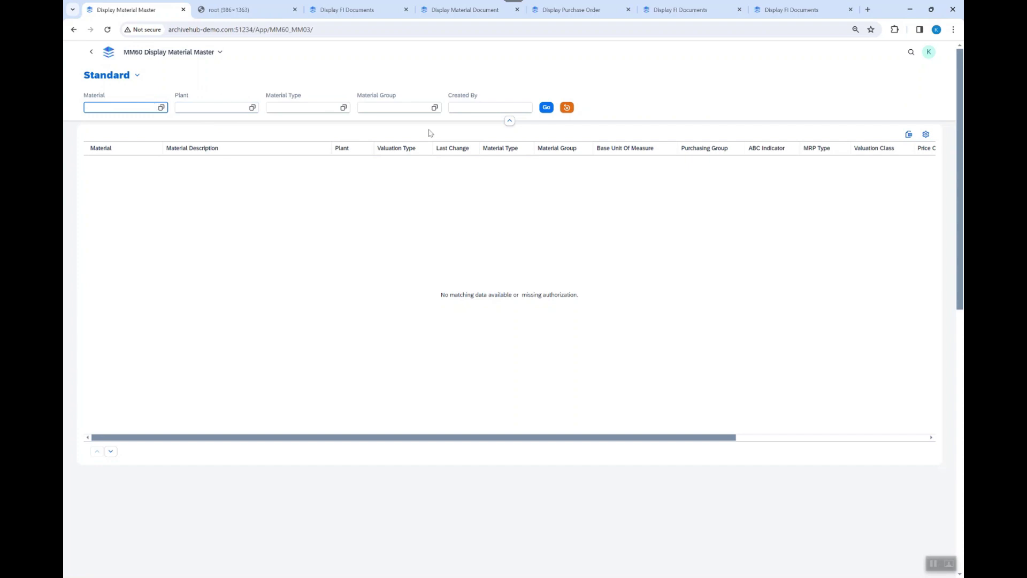
pyautogui.click(546, 108)
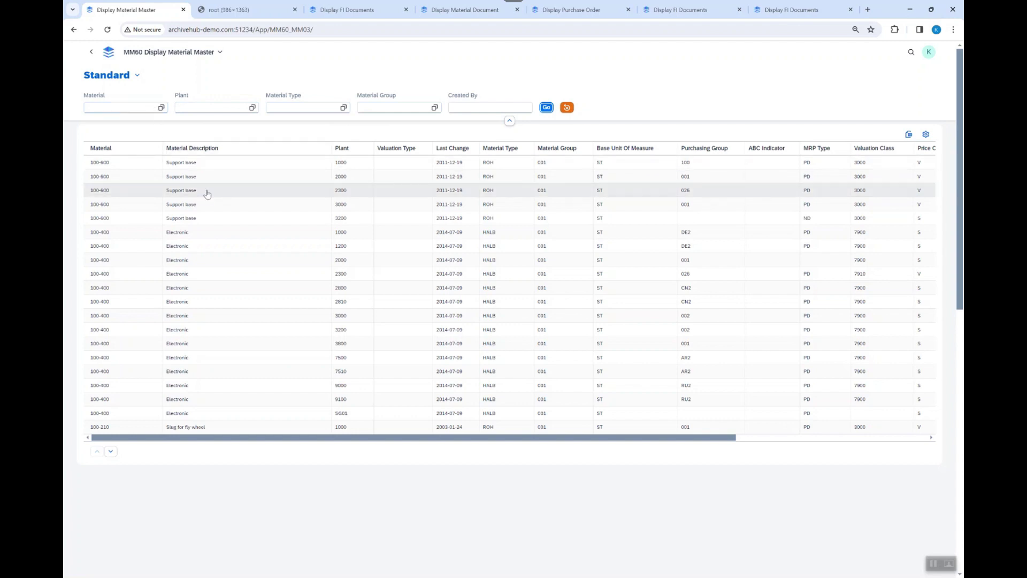
# Apply the saved variant Material_100-500_Plant_1000 and open the detail page of the Bearing case material.
pyautogui.click(137, 76)
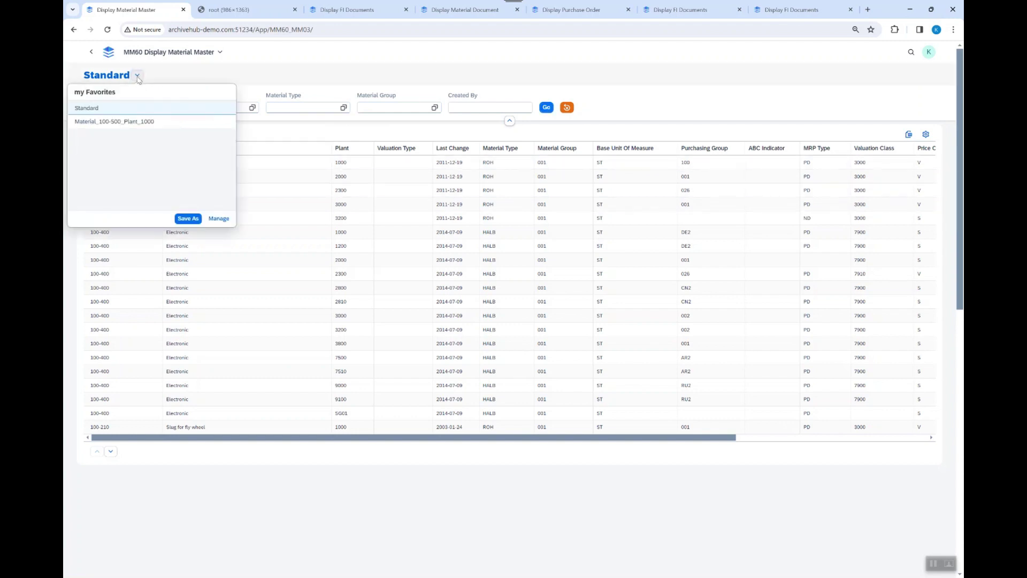
pyautogui.click(146, 123)
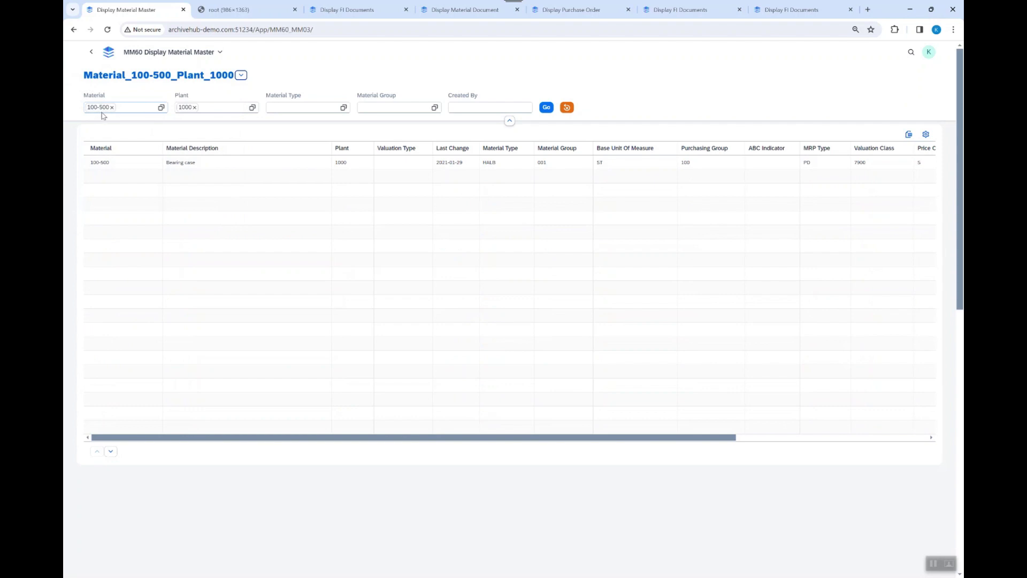
pyautogui.click(206, 167)
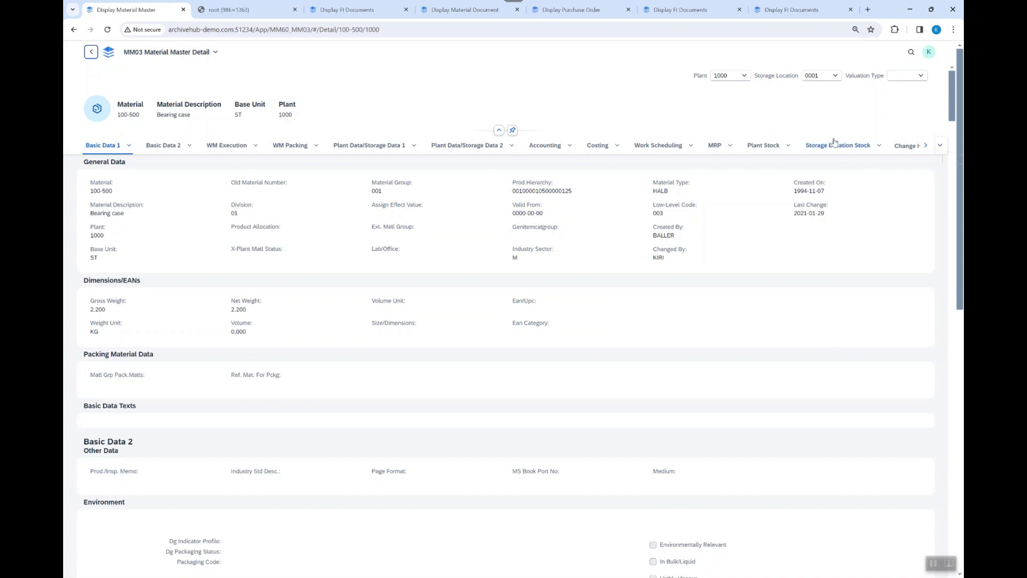
# Look through the full section list of the material master detail and go to Units Of Measure under Additional Data.
pyautogui.click(941, 149)
pyautogui.click(941, 149)
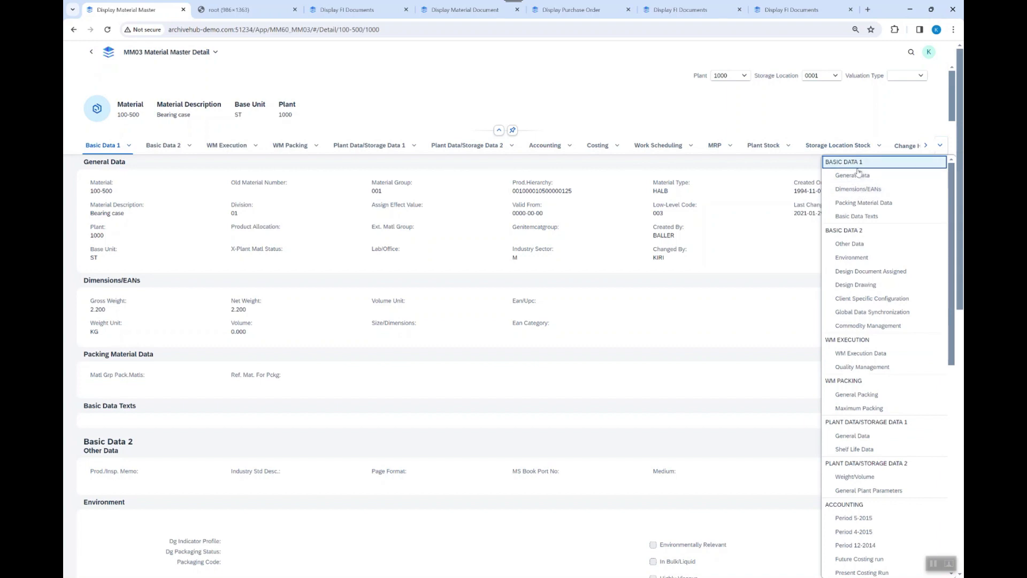
pyautogui.scroll(-3, 869, 351)
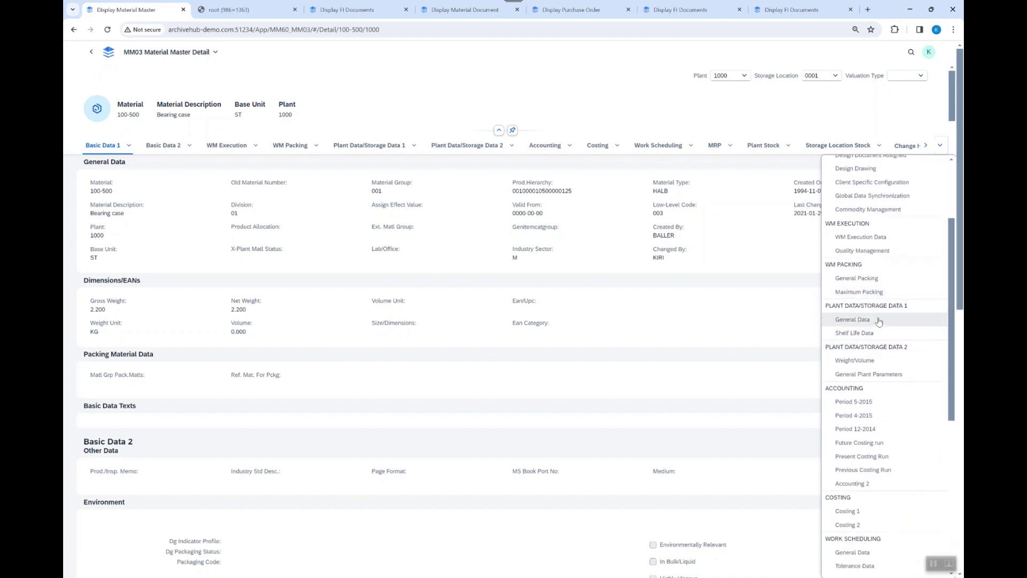
pyautogui.scroll(-1, 885, 362)
pyautogui.scroll(-1, 886, 363)
pyautogui.scroll(-1, 887, 364)
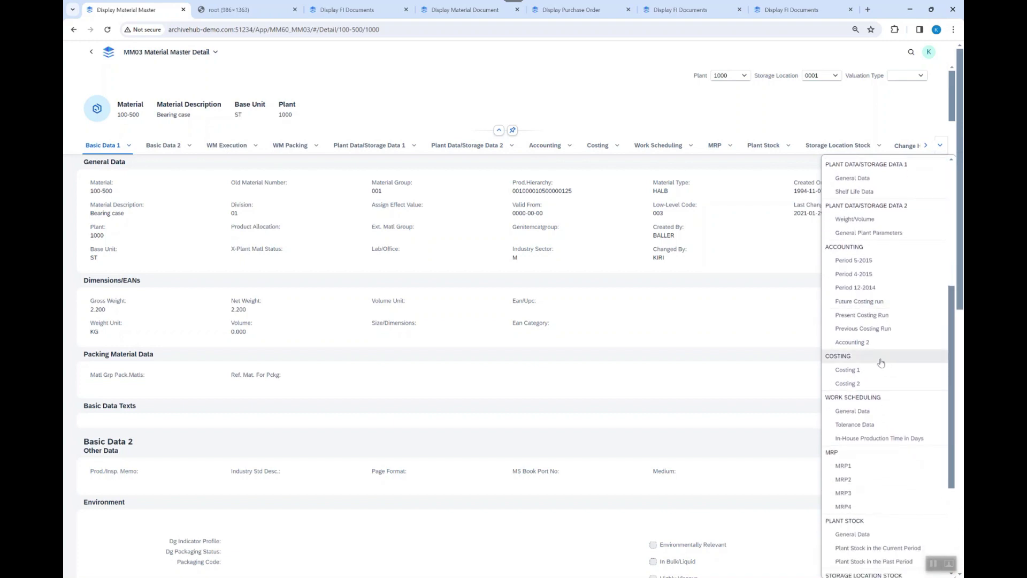
pyautogui.scroll(-1, 903, 379)
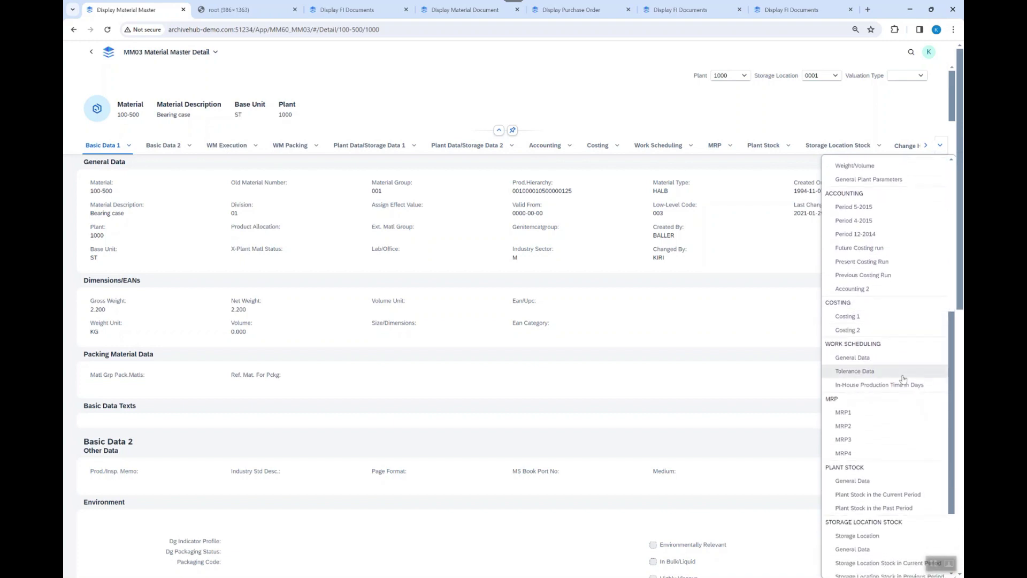
pyautogui.scroll(-1, 897, 424)
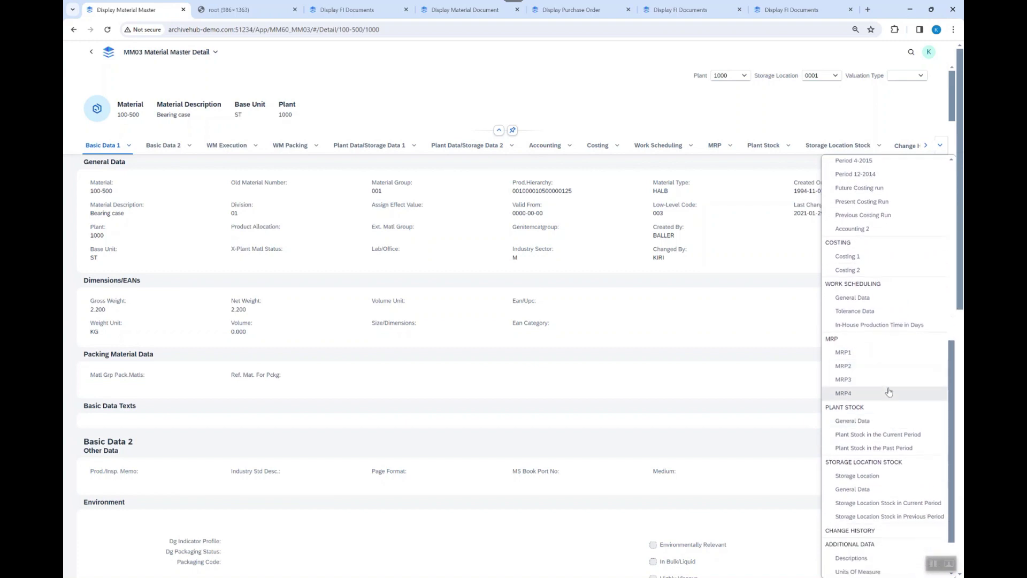
pyautogui.scroll(-2, 889, 391)
pyautogui.scroll(-1, 889, 392)
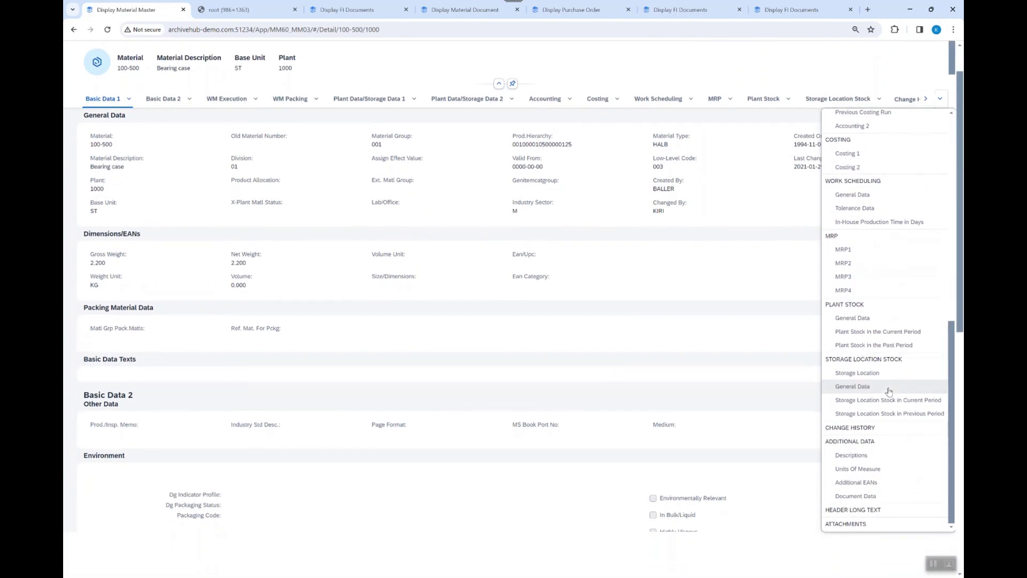
pyautogui.click(856, 469)
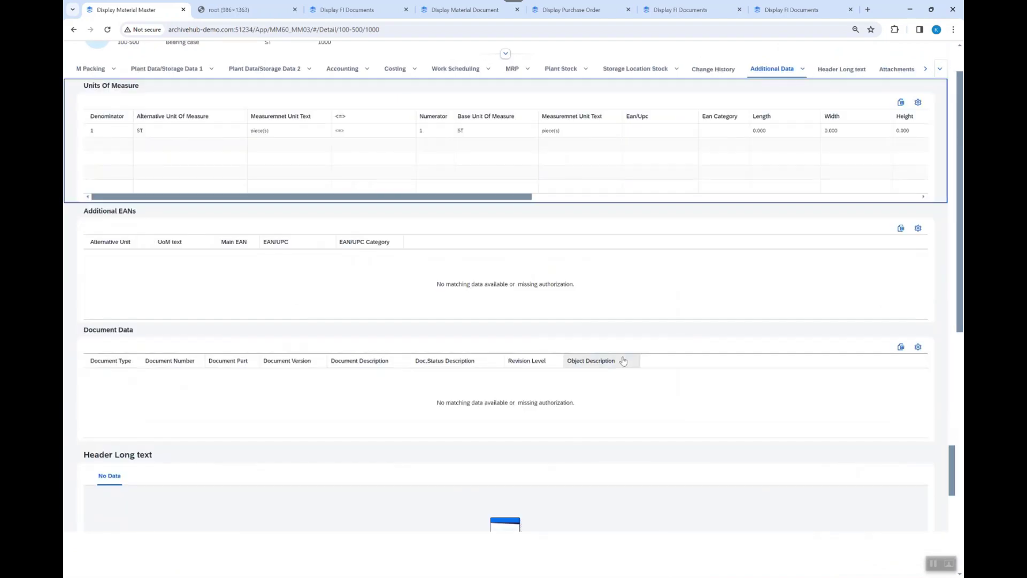
# Review the material's descriptions, change history and stock sections, and go to the MRP1 data.
pyautogui.scroll(3, 325, 266)
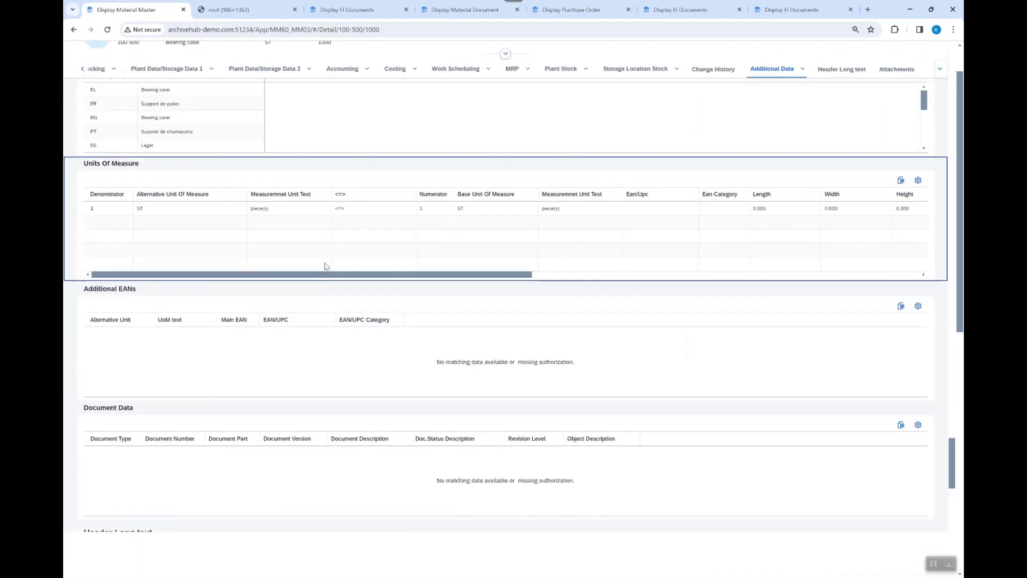
pyautogui.scroll(8, 305, 255)
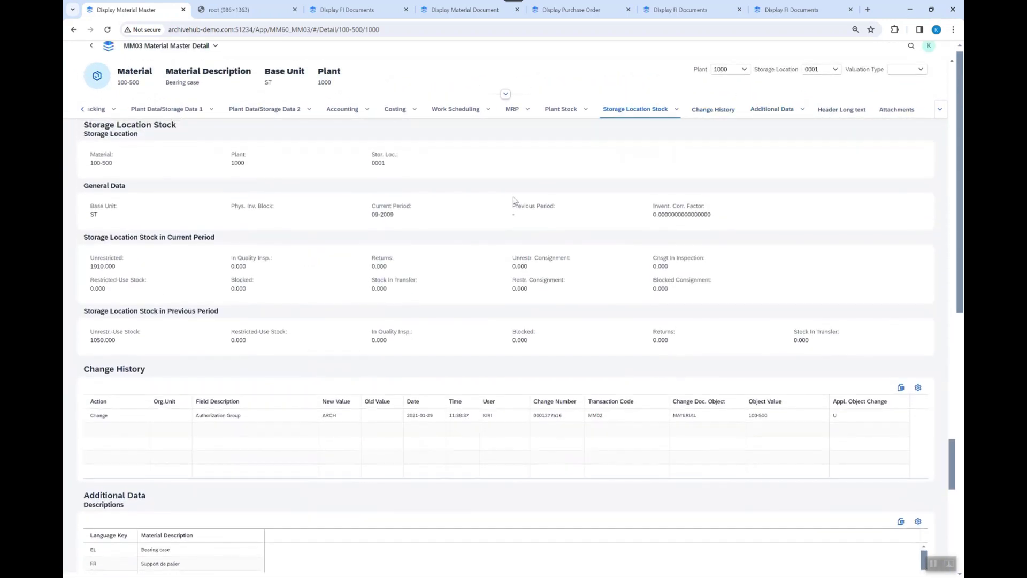
pyautogui.scroll(3, 522, 222)
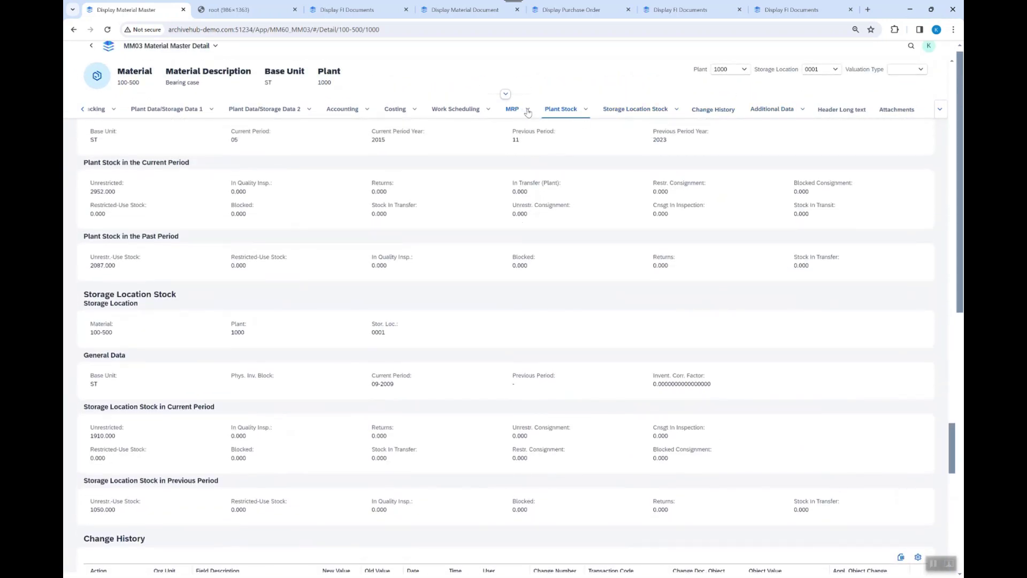
pyautogui.click(523, 111)
pyautogui.click(522, 128)
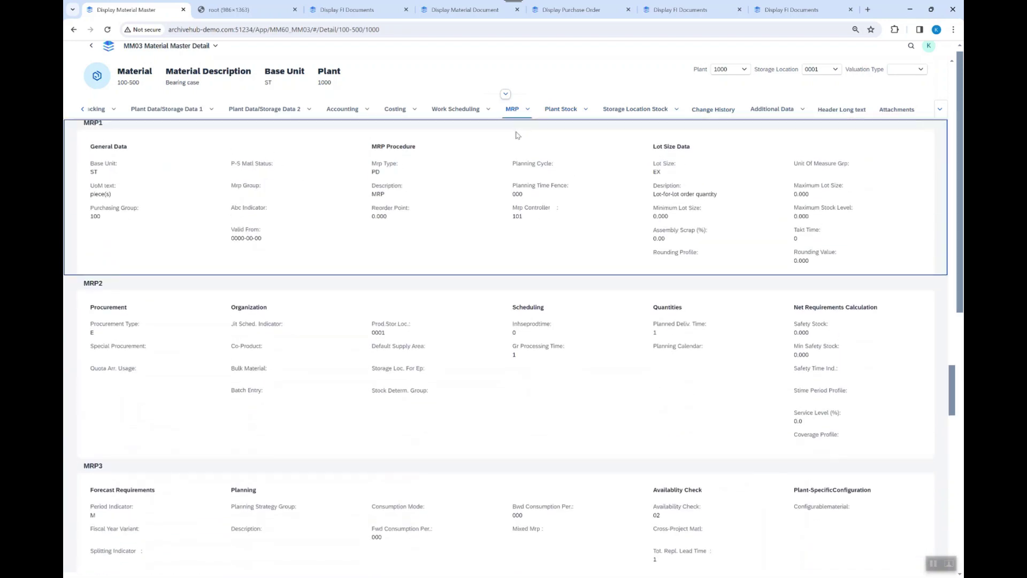
# Show the Storage Location Stock section and highlight the unrestricted stock of the current period.
pyautogui.click(654, 110)
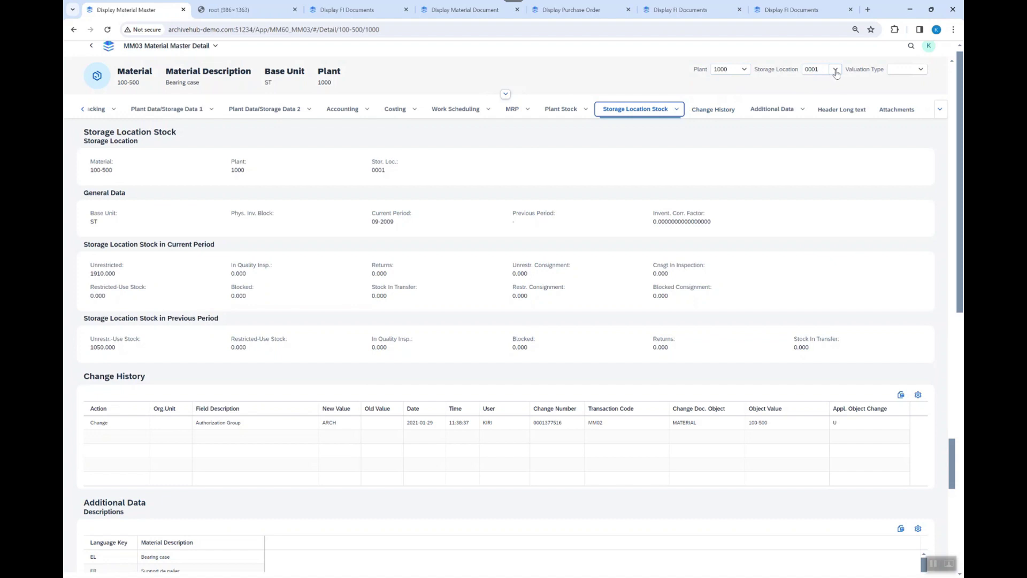
pyautogui.click(100, 170)
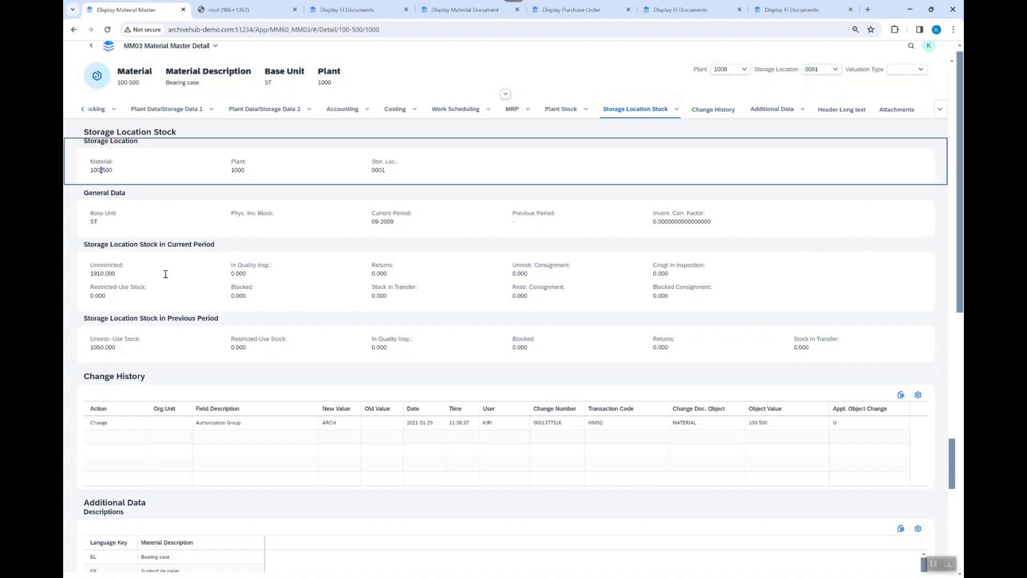
pyautogui.doubleClick(94, 275)
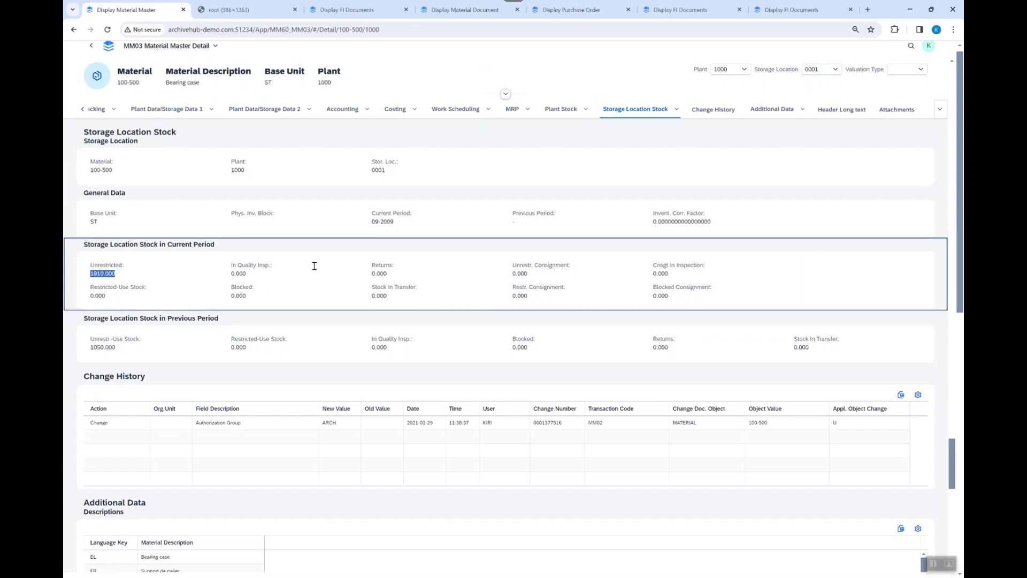
# Switch the material's storage location to 0088.
pyautogui.click(839, 70)
pyautogui.click(839, 70)
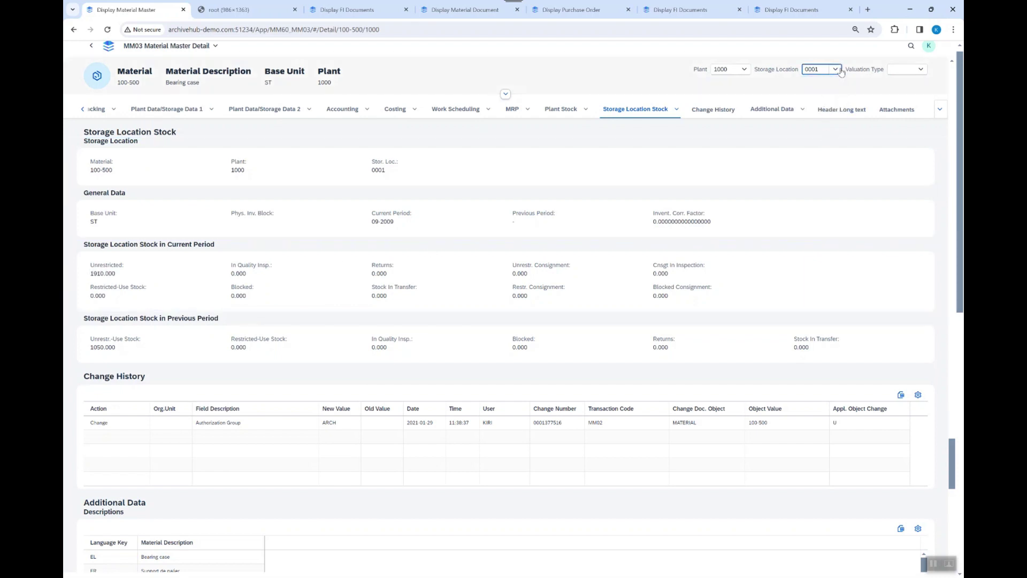
pyautogui.click(834, 72)
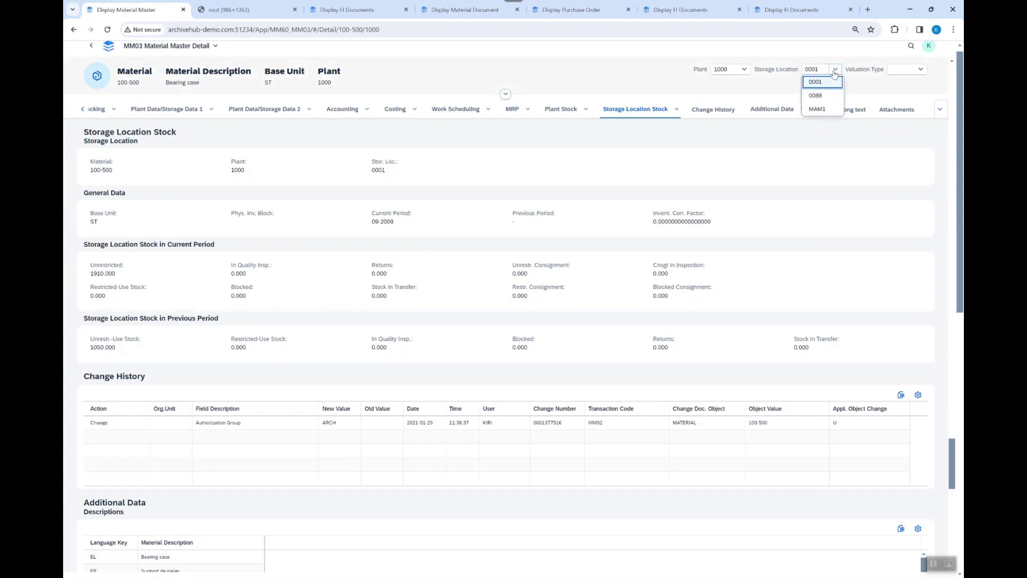
pyautogui.click(817, 97)
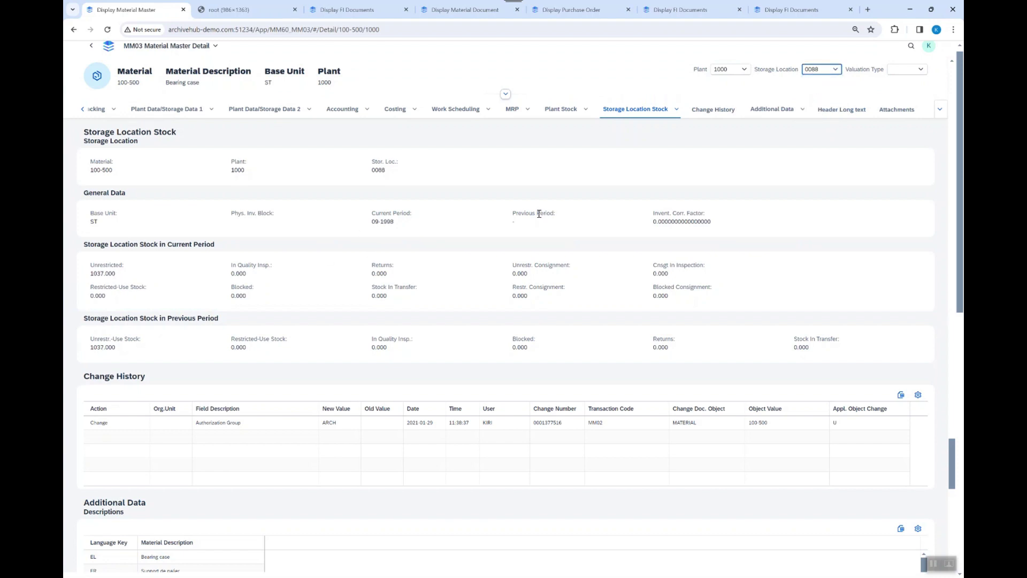
# Switch the material to plant 3000 and review its storage location stock, change history and plant stock.
pyautogui.click(743, 69)
pyautogui.click(728, 96)
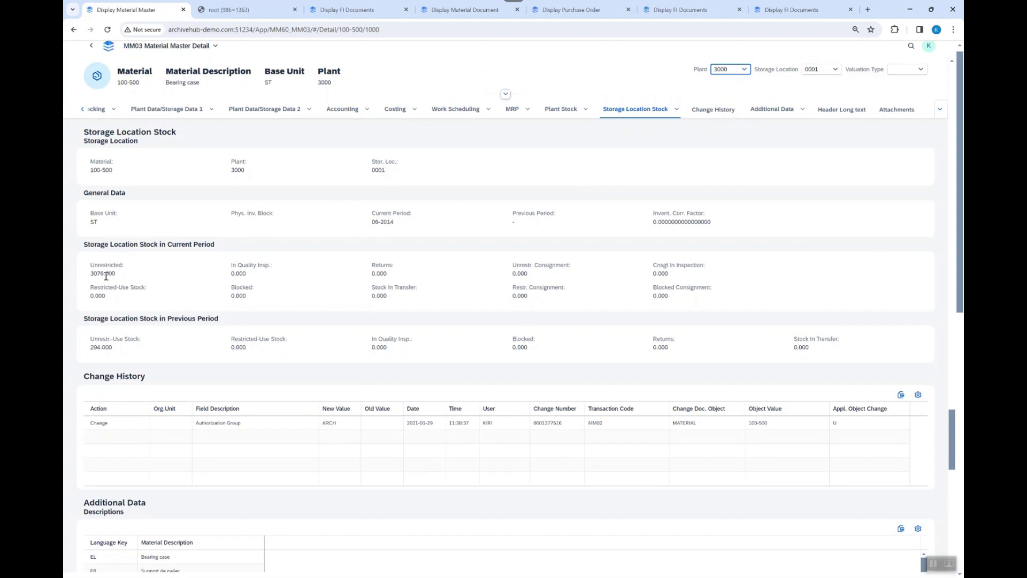
pyautogui.scroll(-1, 342, 314)
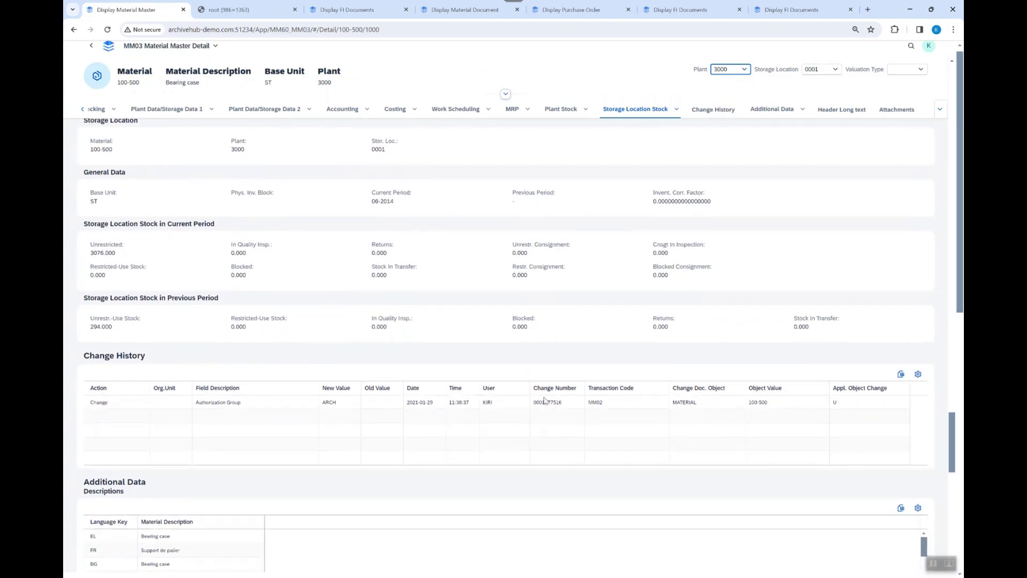
pyautogui.scroll(-2, 428, 436)
pyautogui.scroll(3, 428, 436)
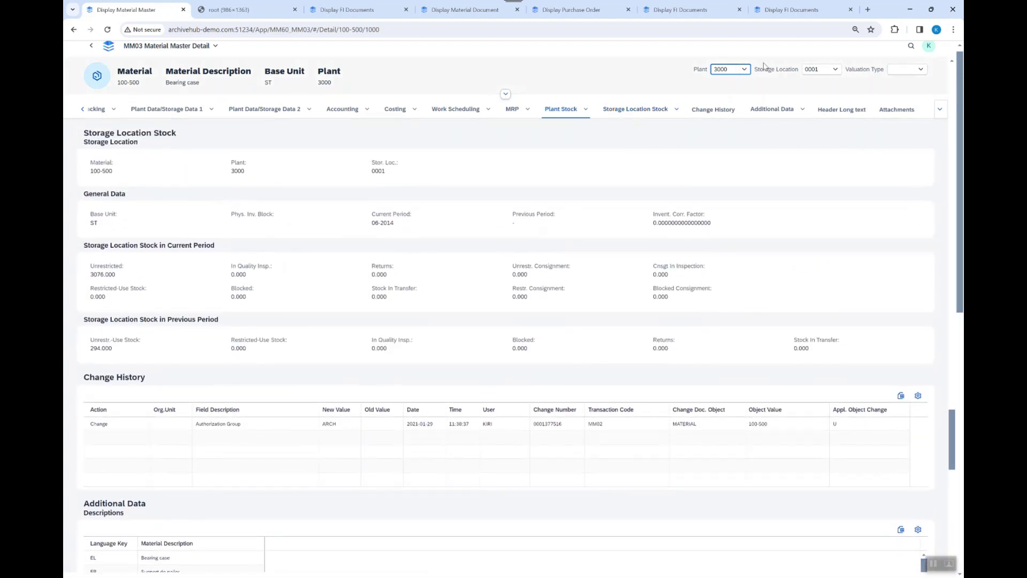
pyautogui.scroll(3, 780, 224)
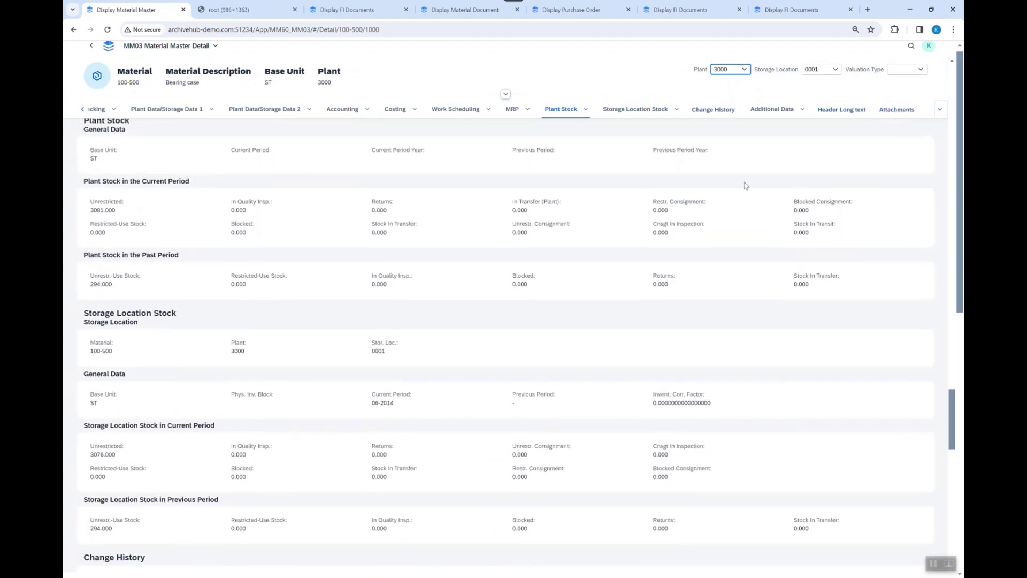
# Go to the Current Valuation Strategy under the material's Accounting data and examine its prices, stock and inventory value.
pyautogui.scroll(4, 745, 186)
pyautogui.scroll(12, 746, 185)
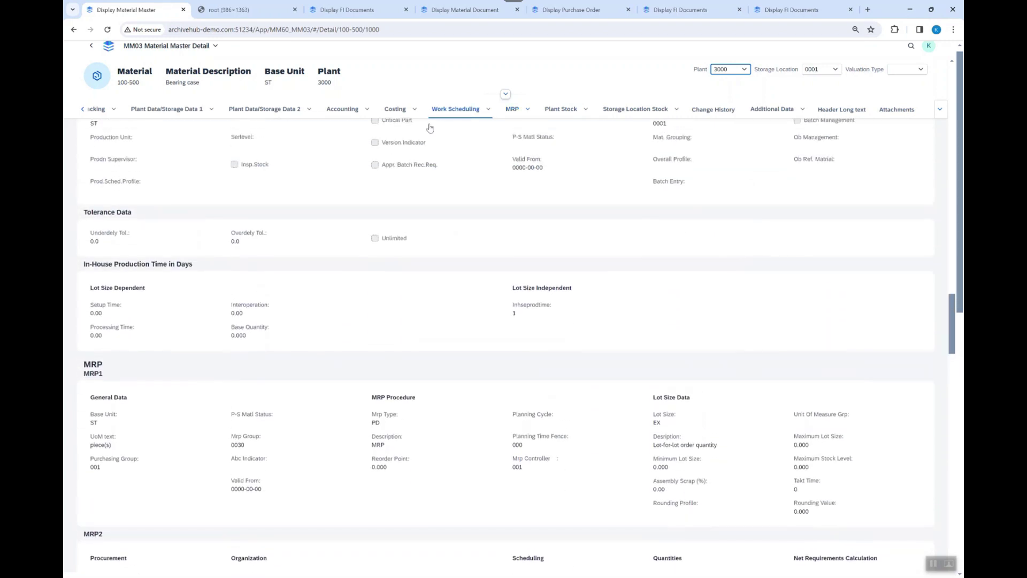
pyautogui.click(416, 113)
pyautogui.click(365, 112)
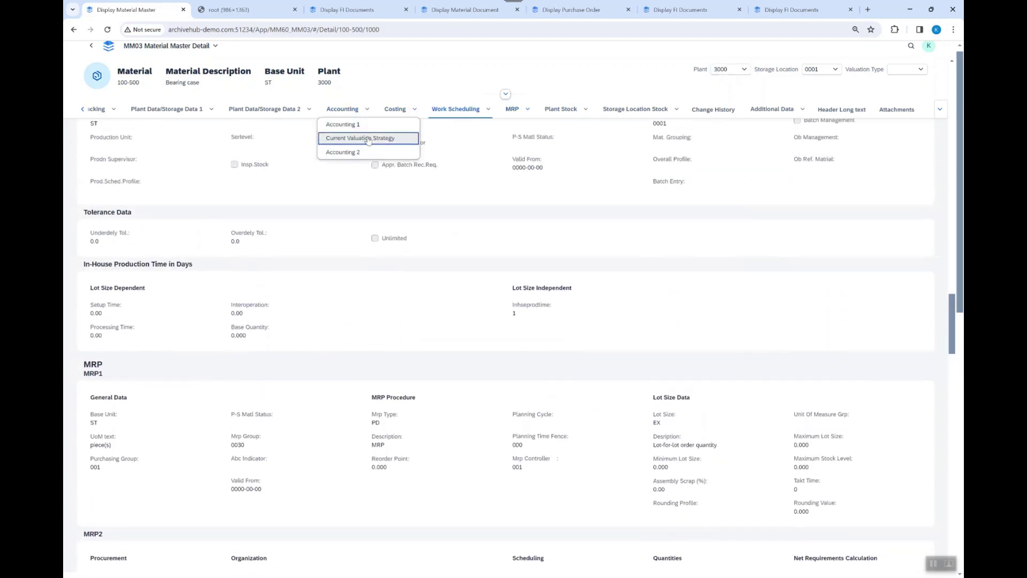
pyautogui.click(368, 139)
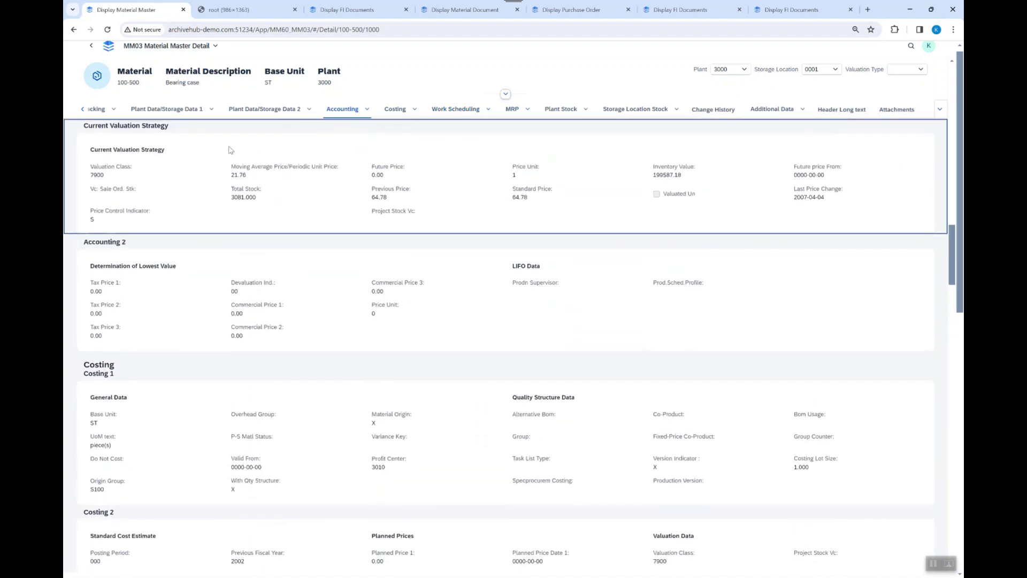
pyautogui.scroll(1, 165, 173)
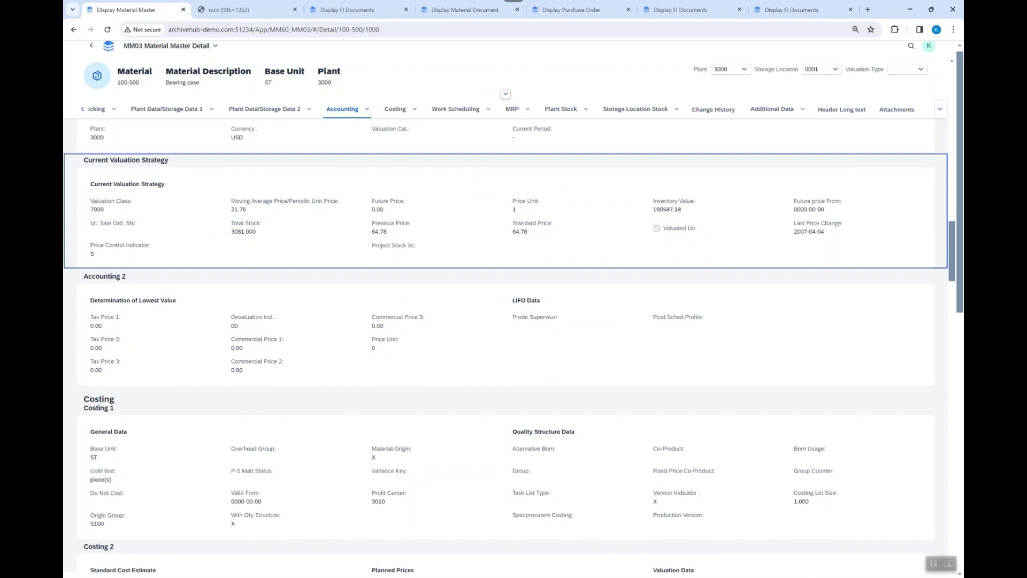
# Return to the launchpad, open Display Bill of Material from Demo_Apps and list the bills of material without filters.
pyautogui.click(91, 47)
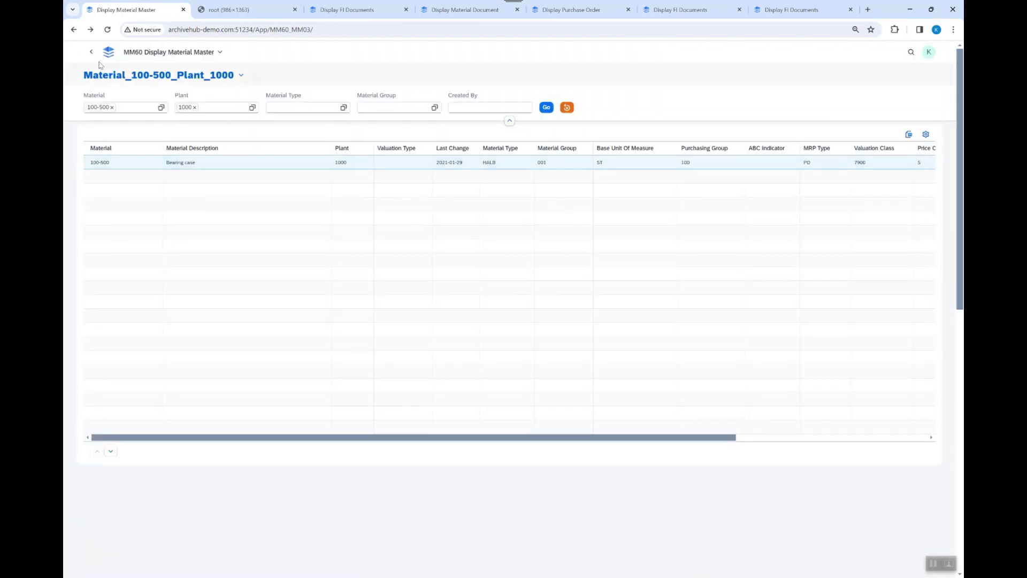
pyautogui.click(92, 54)
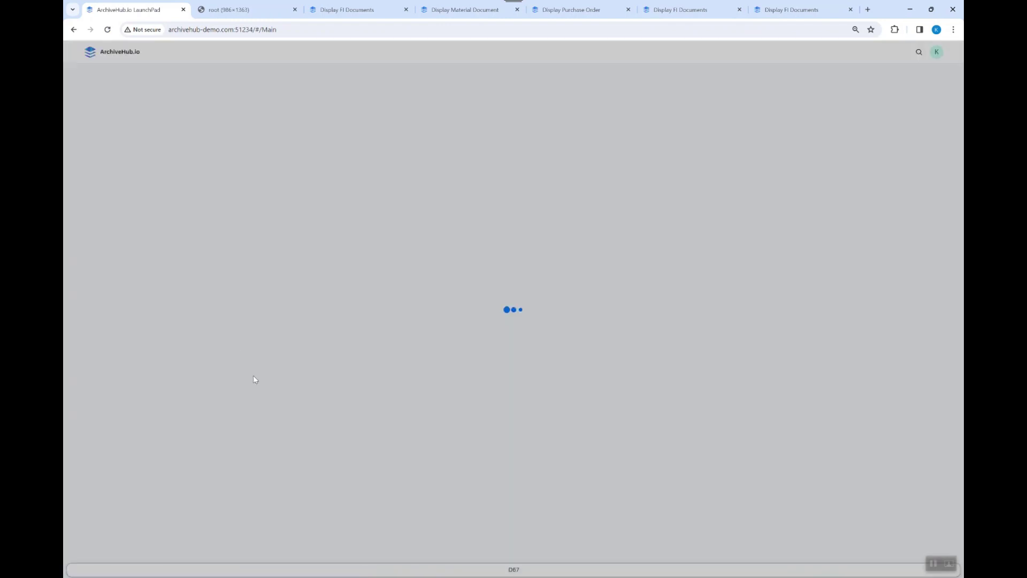
pyautogui.scroll(-6, 283, 470)
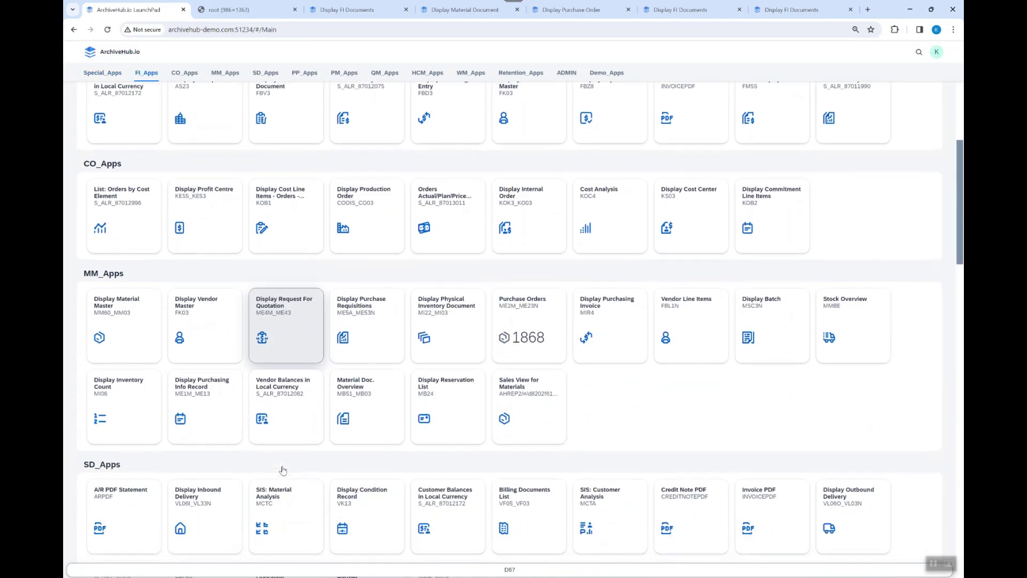
pyautogui.scroll(6, 718, 304)
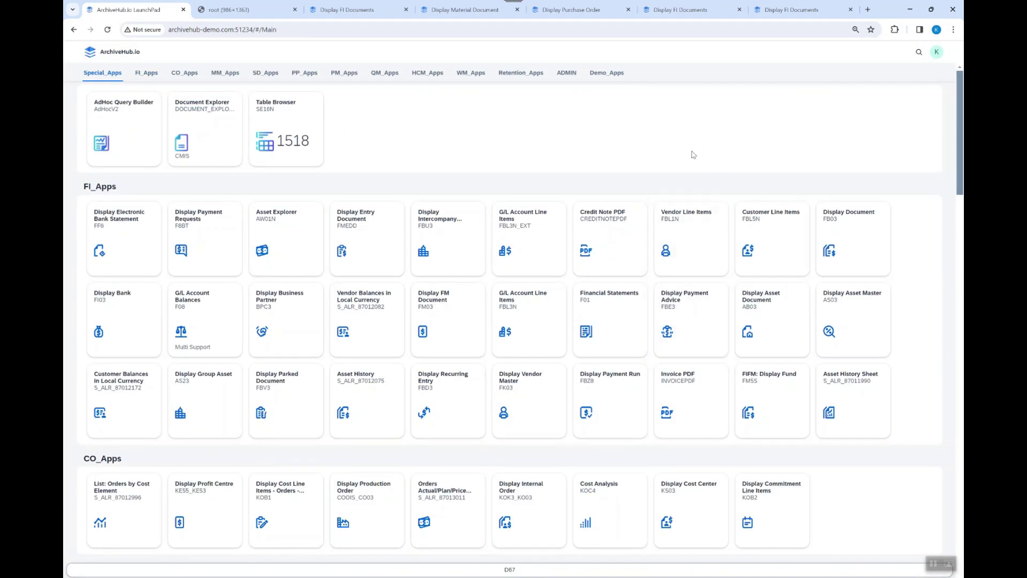
pyautogui.click(607, 73)
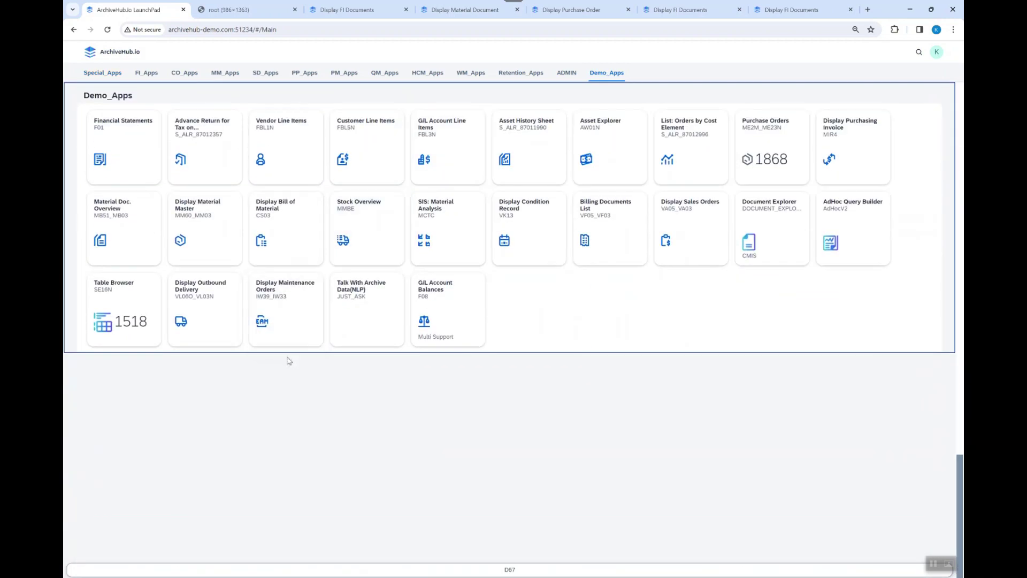
pyautogui.click(294, 235)
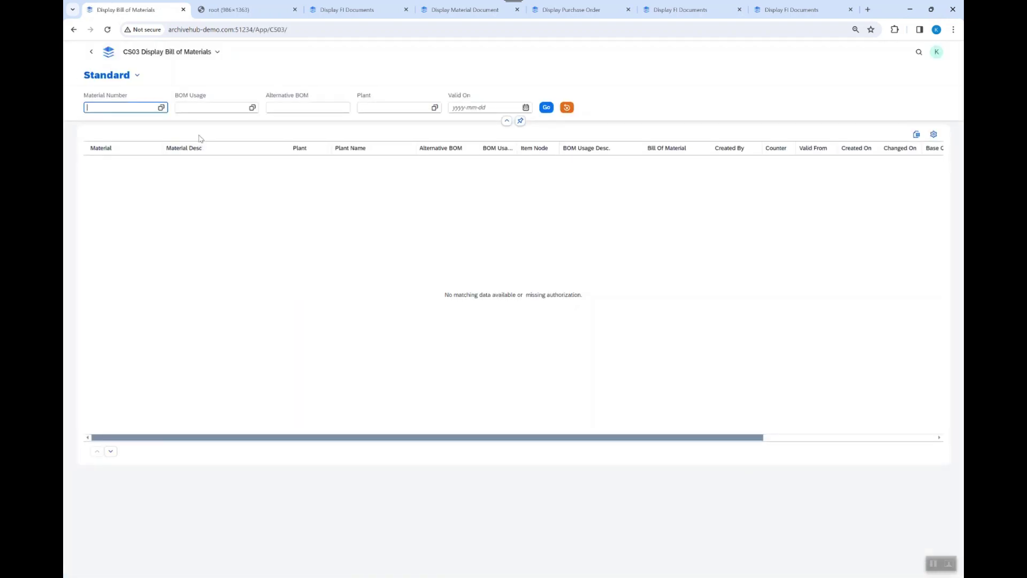
pyautogui.click(549, 108)
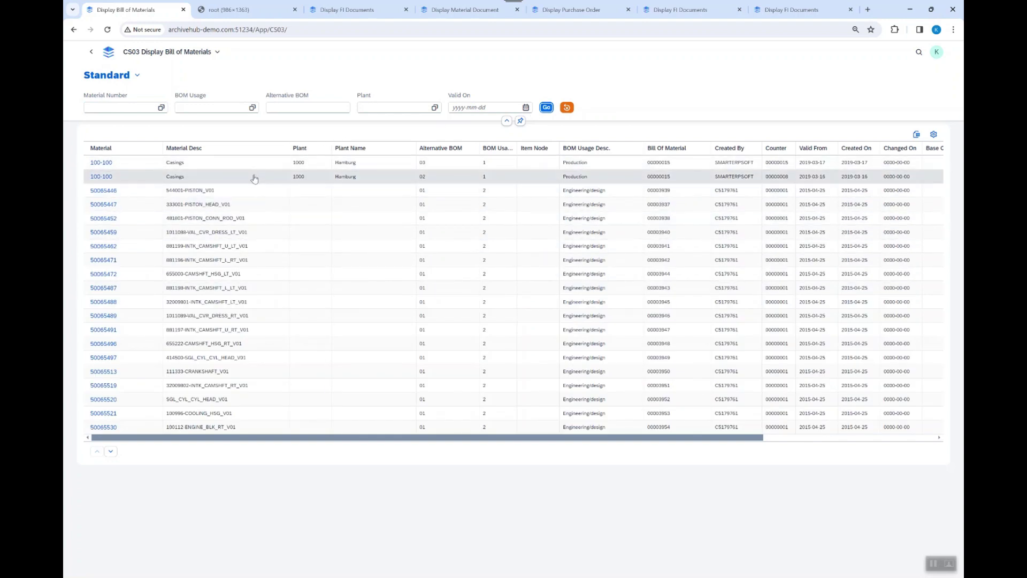
# Apply the saved Mat_2867 favorite and open the bill of material for 2867 to review its header and component items.
pyautogui.click(137, 76)
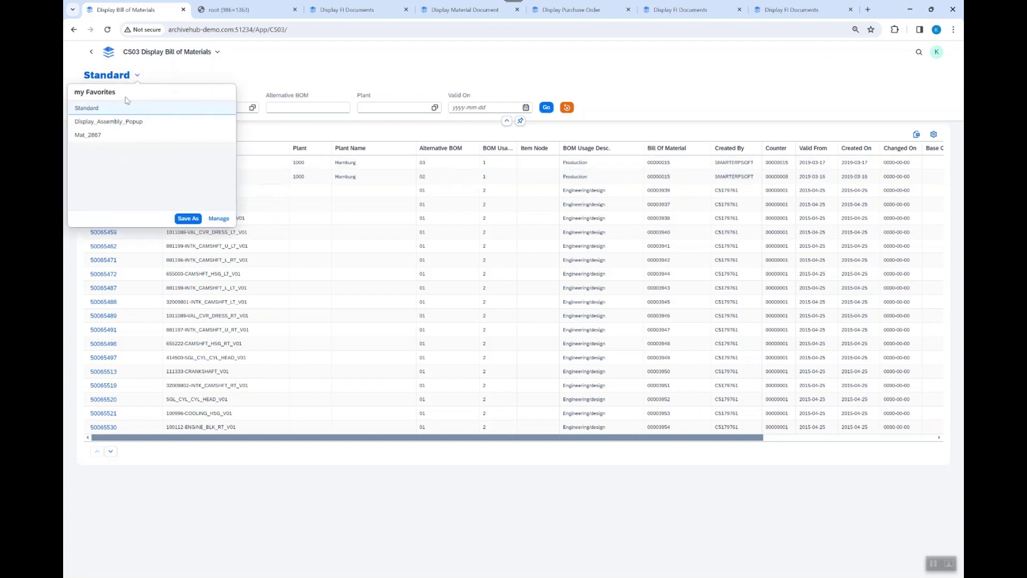
pyautogui.click(102, 135)
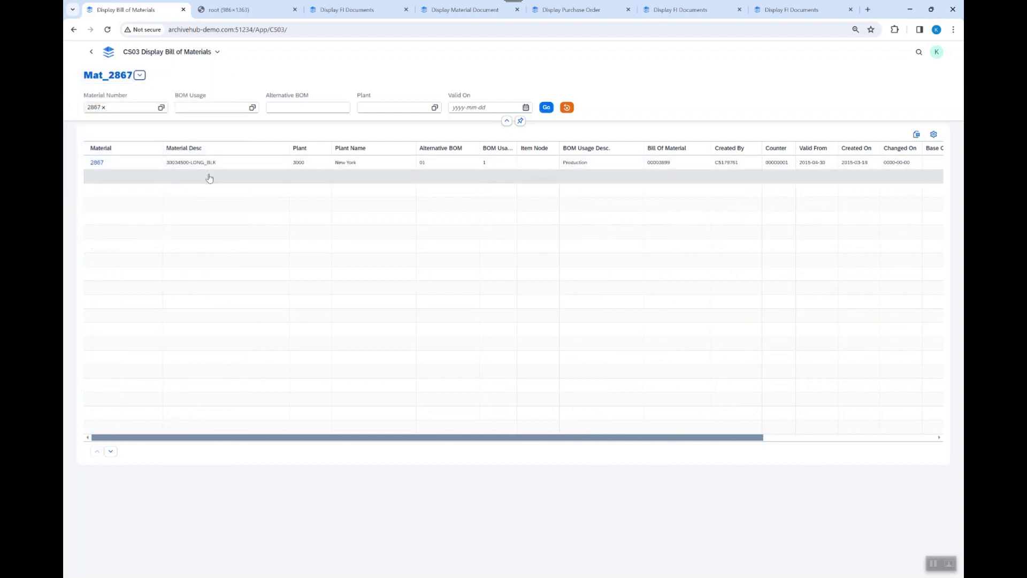
pyautogui.click(226, 165)
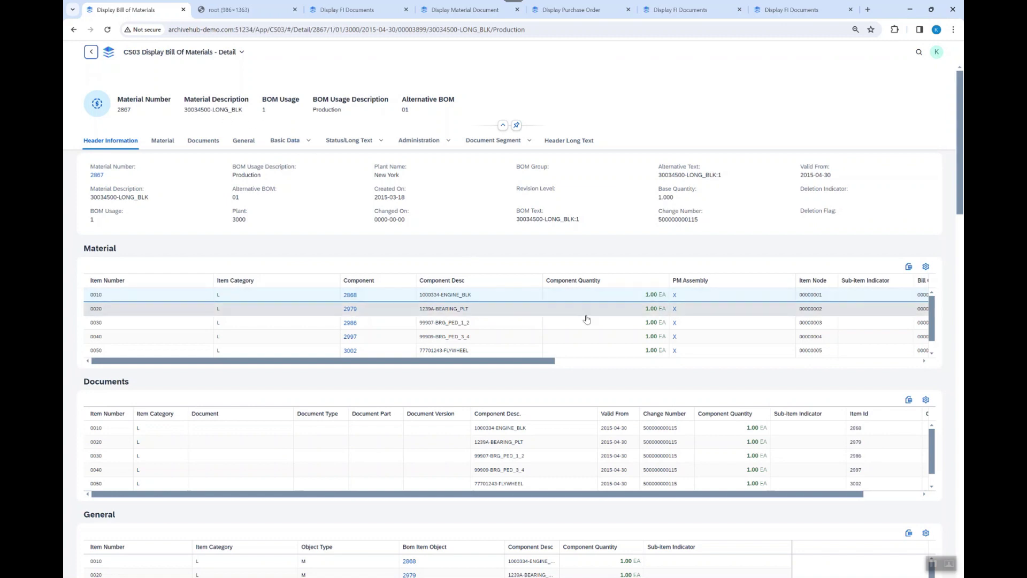
pyautogui.hscroll(1, 583, 331)
pyautogui.hscroll(-1, 584, 331)
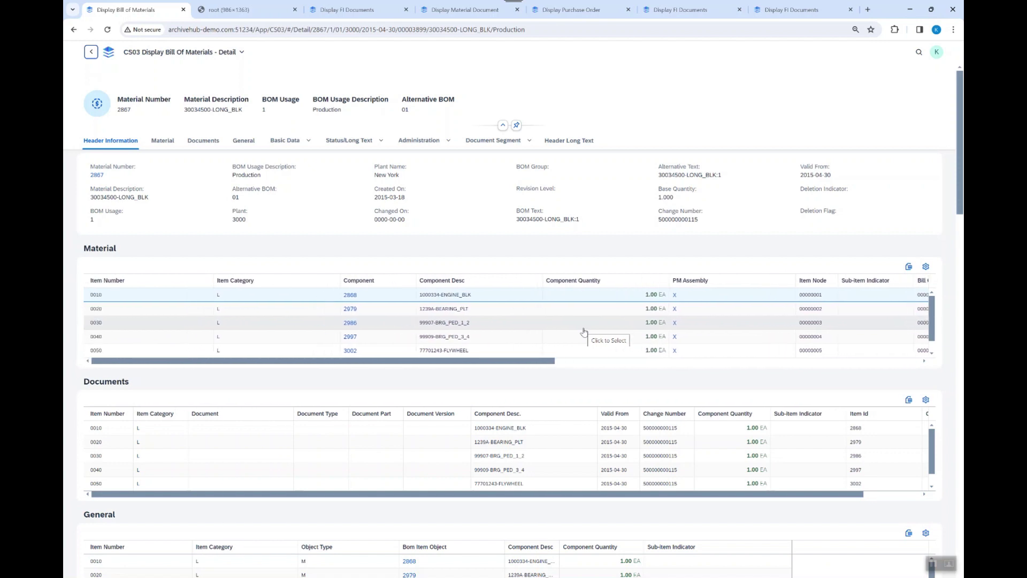
# Display the assembly BOM of component 1000334-ENGINE_BLK, and from it the assembly BOM of 100112-ENGINE_BLK_RT, keeping the proposed usage and valid-from date.
pyautogui.click(675, 295)
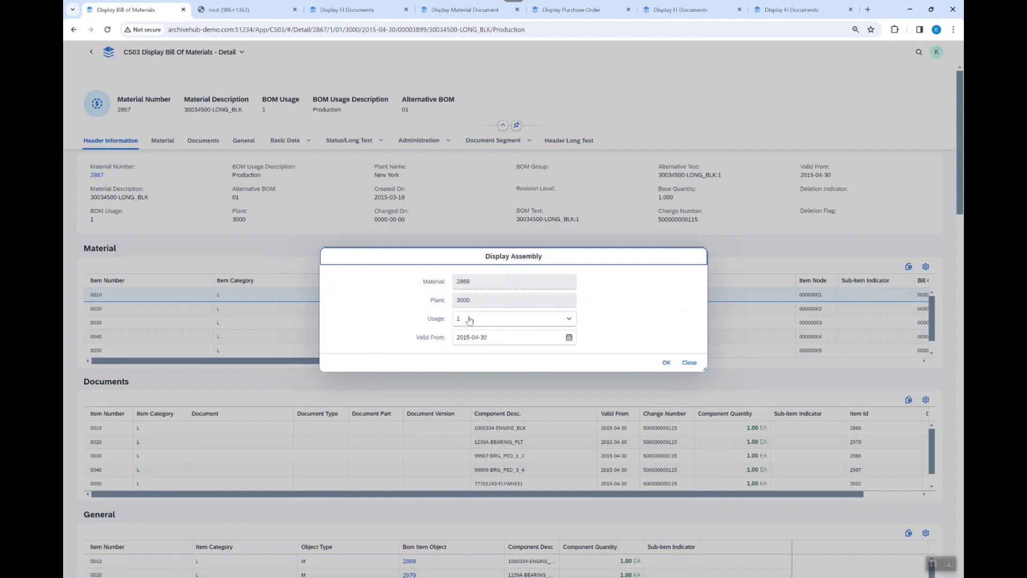
pyautogui.click(666, 364)
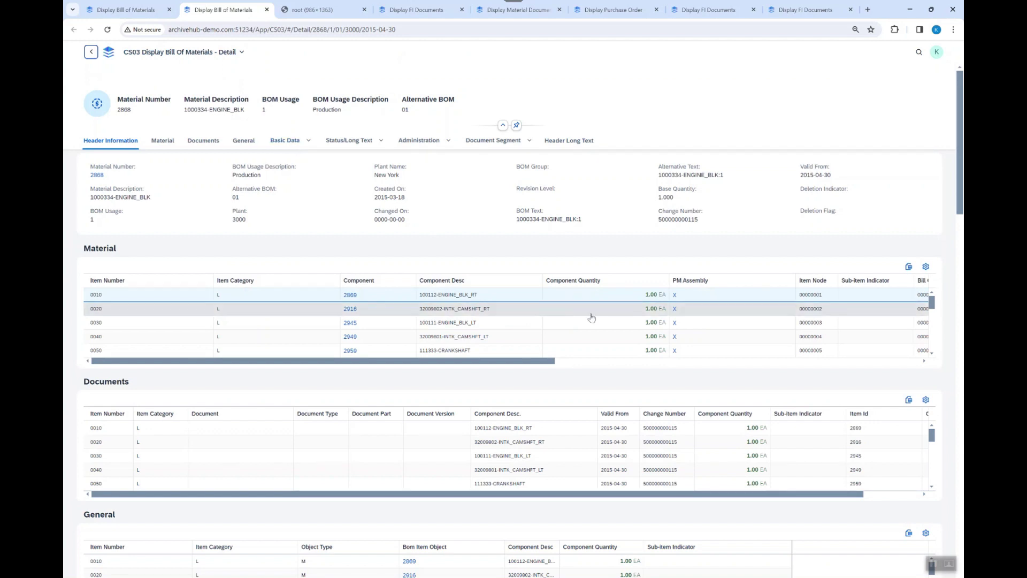
pyautogui.click(675, 296)
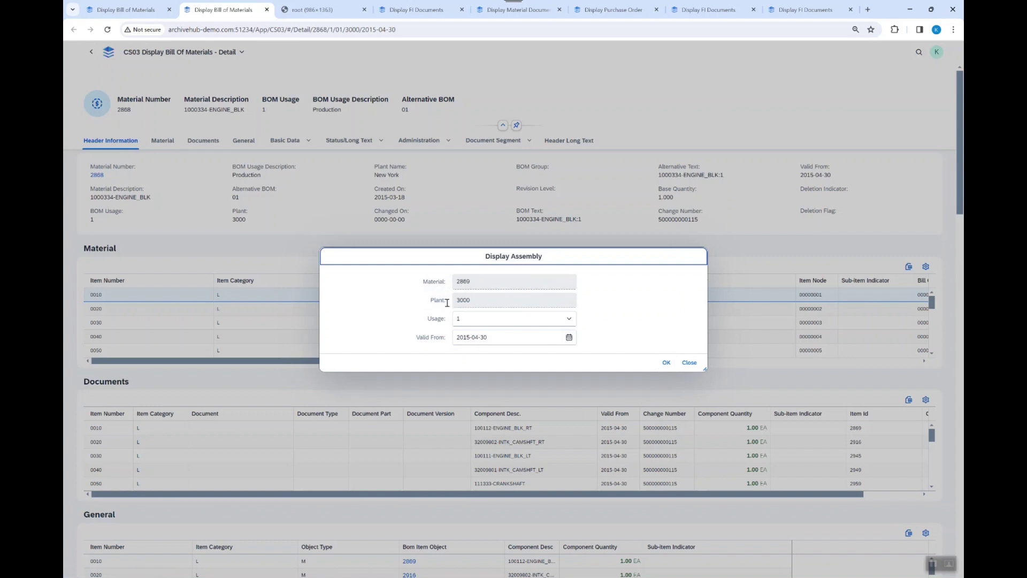
pyautogui.click(666, 362)
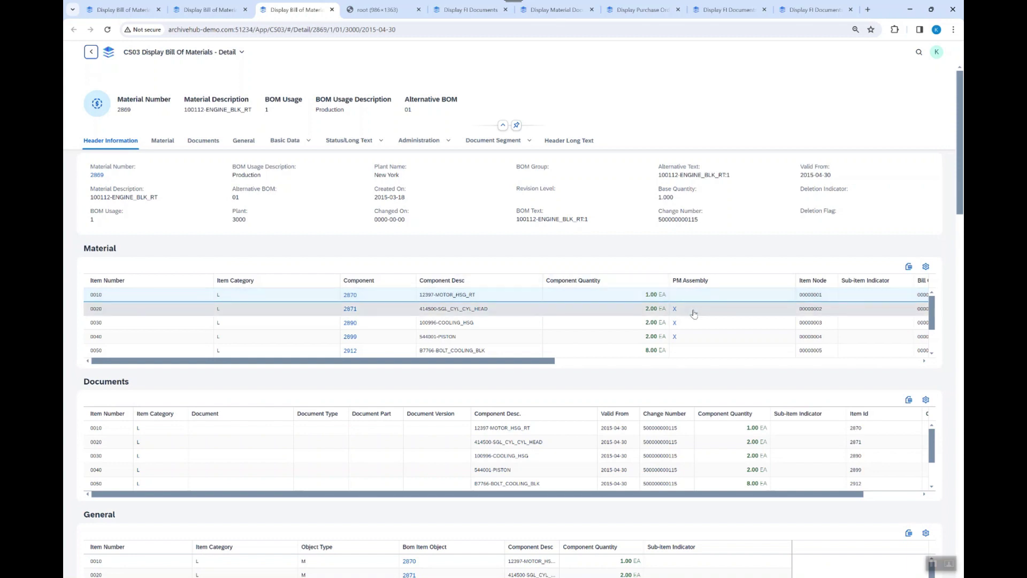
# Display the assembly BOM of component 544001-PISTON and review its details from the material items through to the header long text.
pyautogui.click(674, 337)
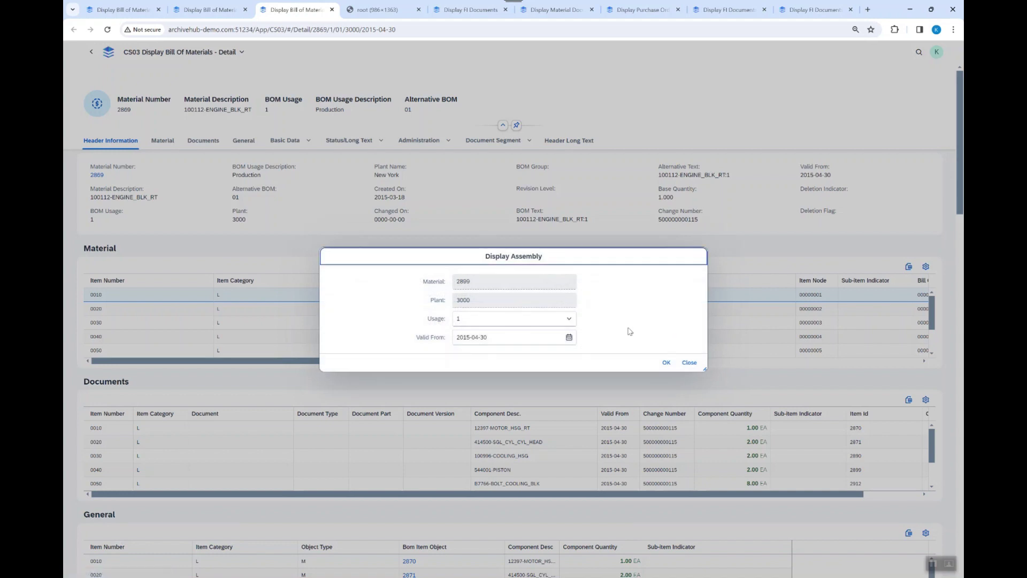
pyautogui.click(664, 362)
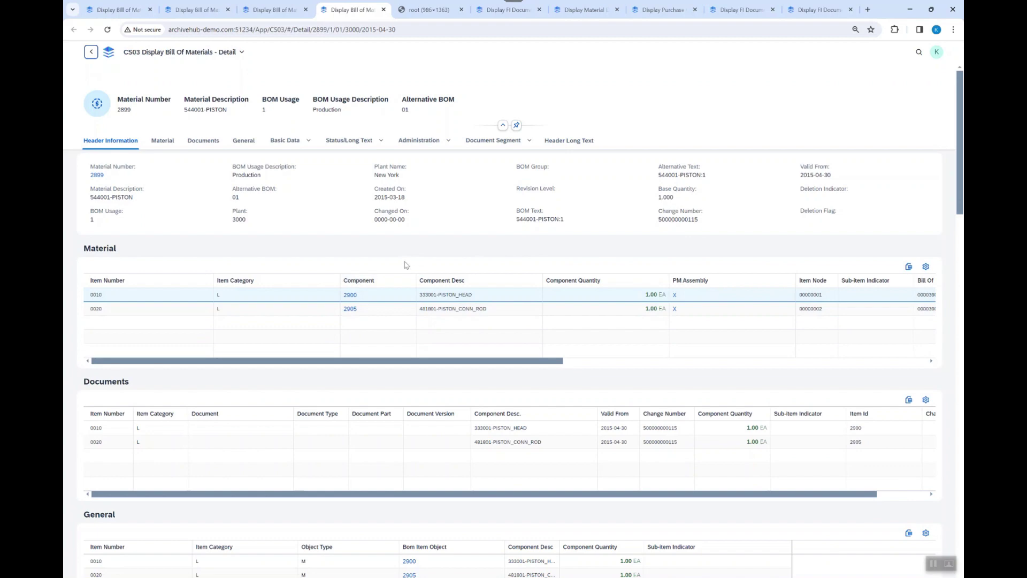
pyautogui.scroll(-3, 375, 344)
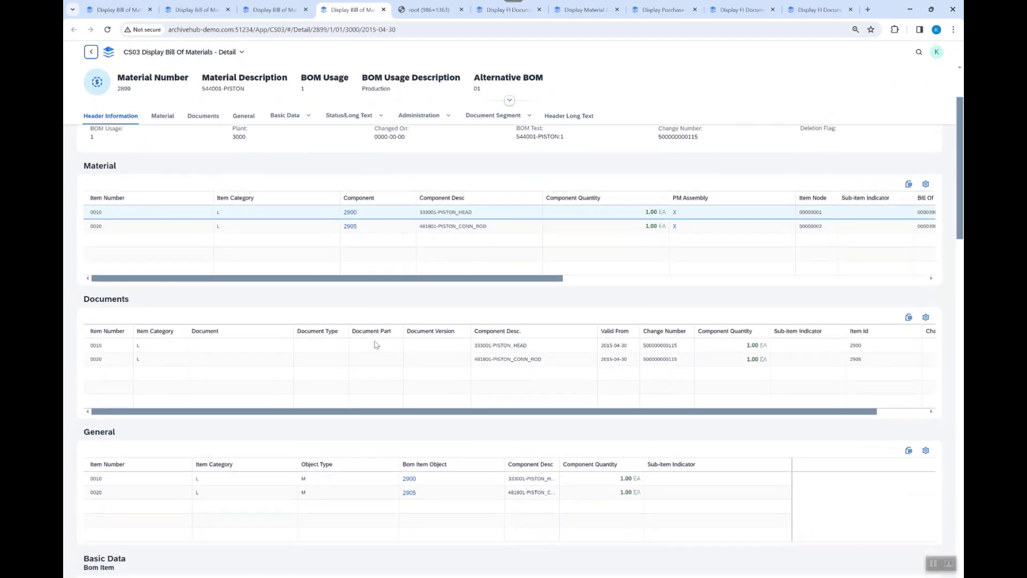
pyautogui.scroll(-5, 375, 344)
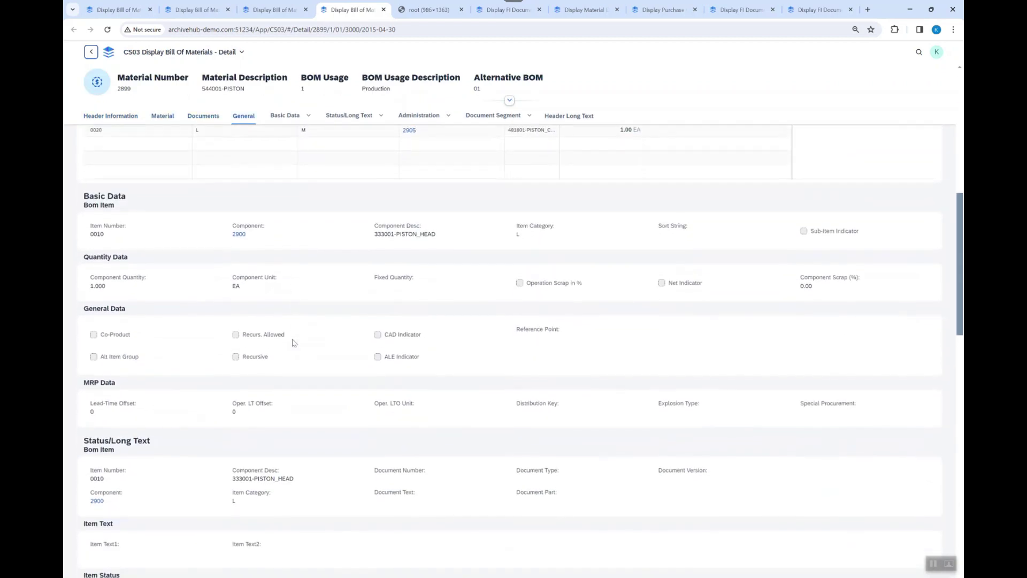
pyautogui.scroll(-10, 380, 394)
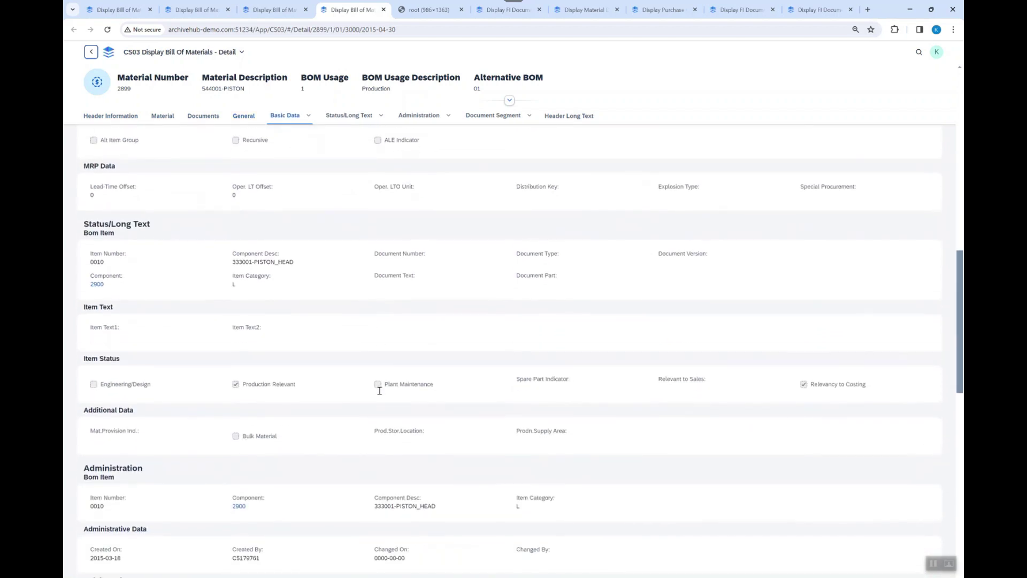
pyautogui.scroll(-2, 379, 394)
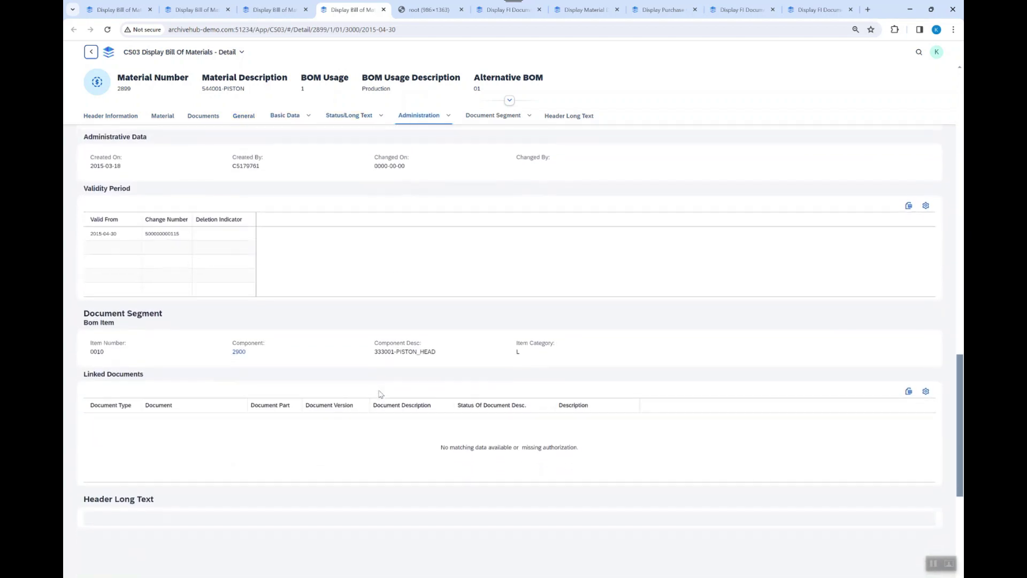
pyautogui.scroll(12, 354, 489)
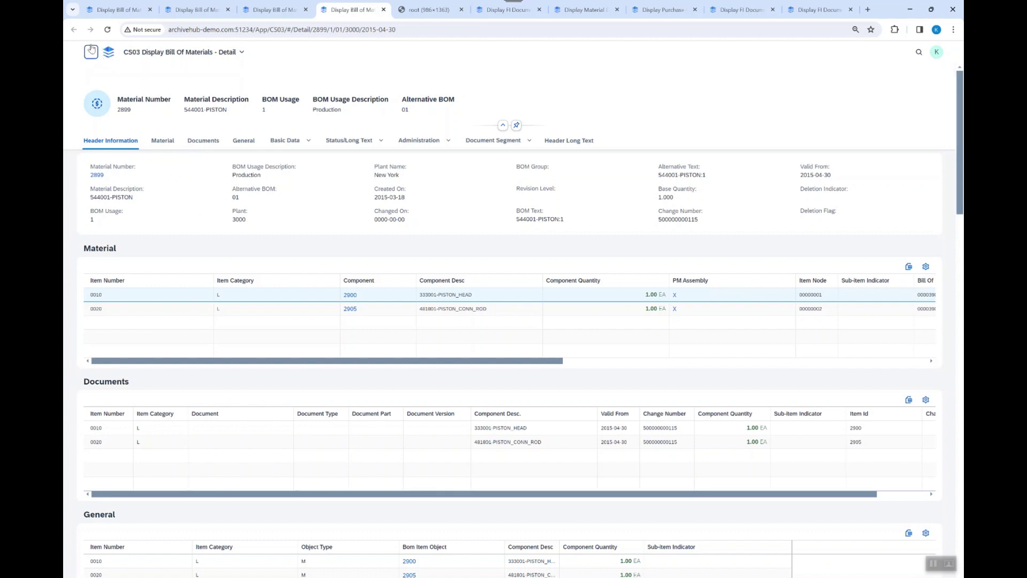
# Go back from the BOM of material 2867 to the launchpad and open Stock Overview from Demo_Apps.
pyautogui.click(114, 12)
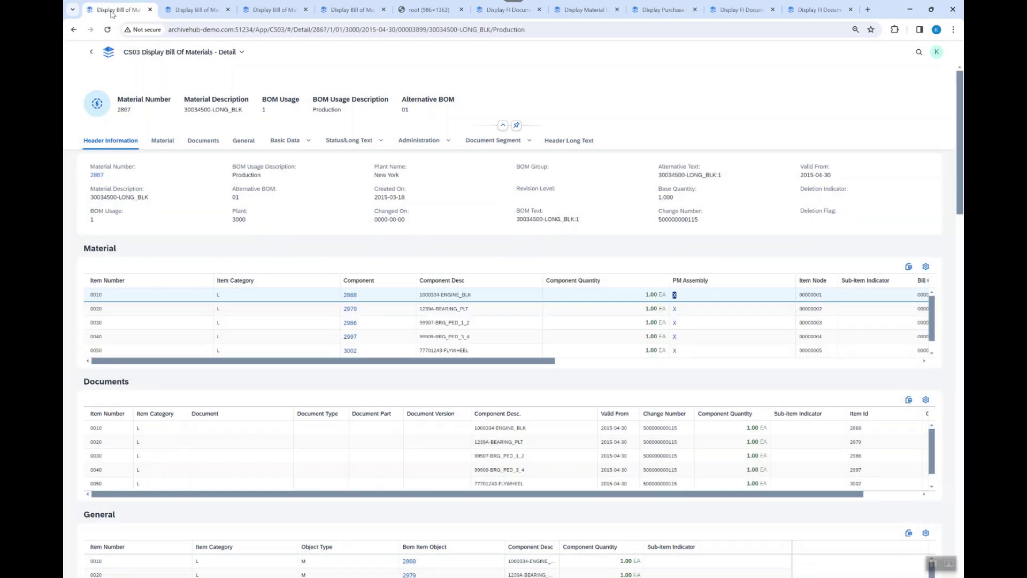
pyautogui.click(92, 53)
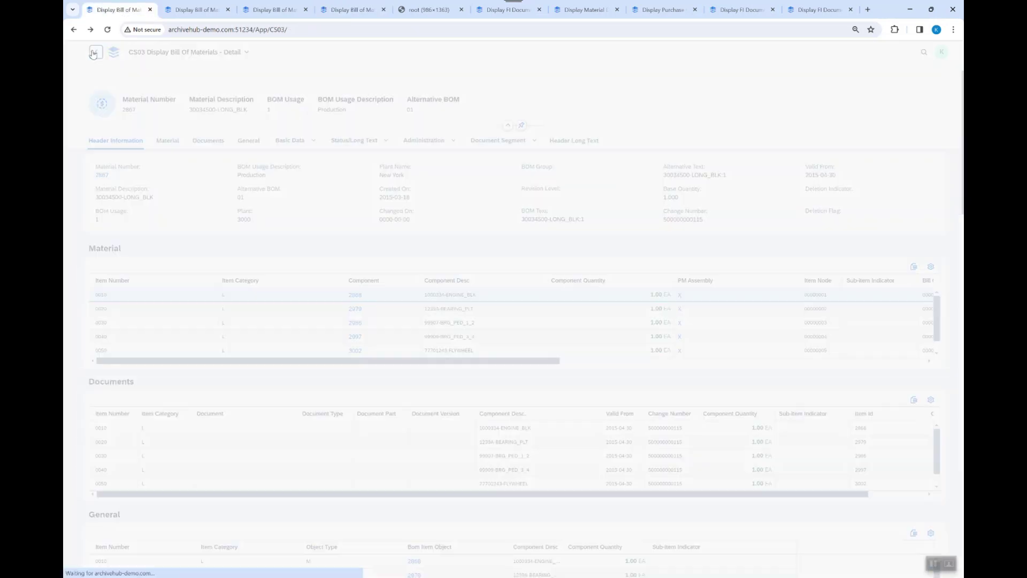
pyautogui.click(91, 53)
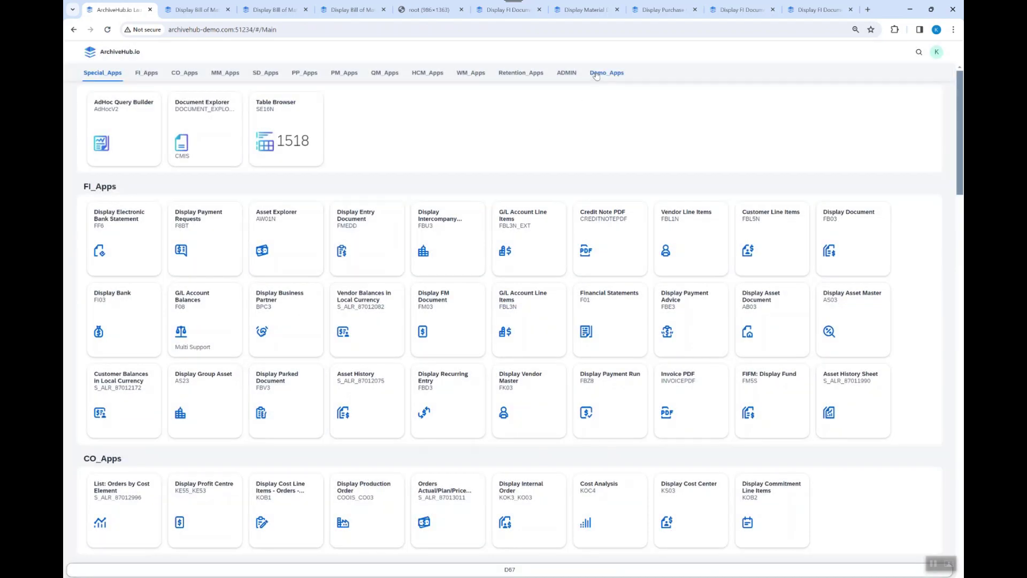
pyautogui.click(607, 73)
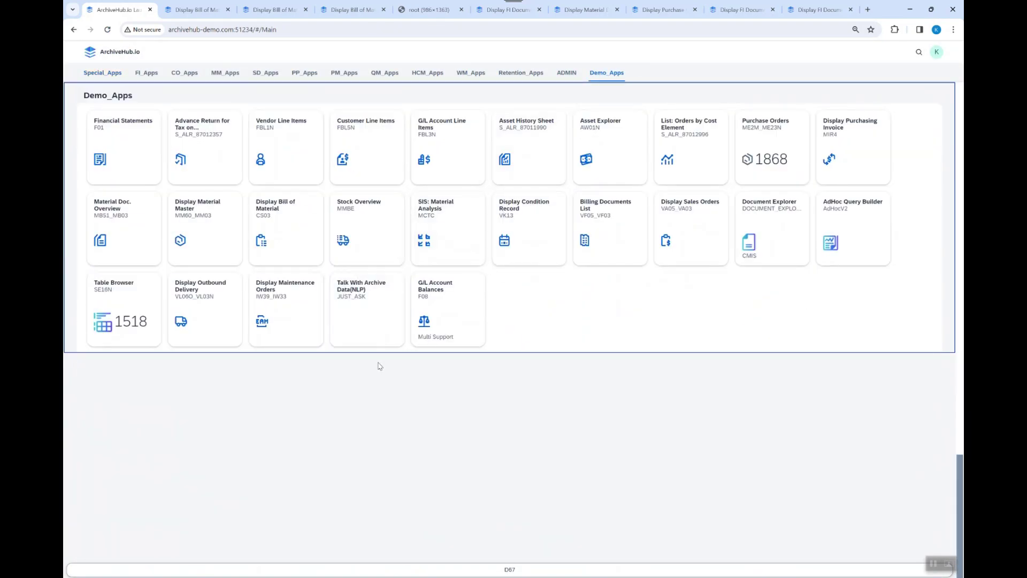
pyautogui.click(371, 237)
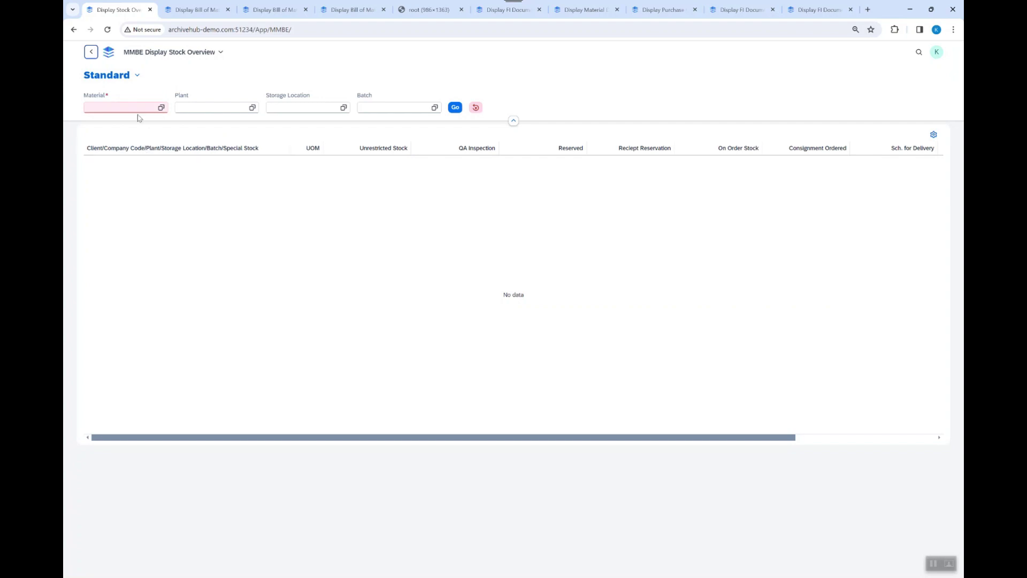
# Apply the saved F-101 favorite and examine the material's stock by plant, storage location and batch across the stock columns.
pyautogui.click(137, 77)
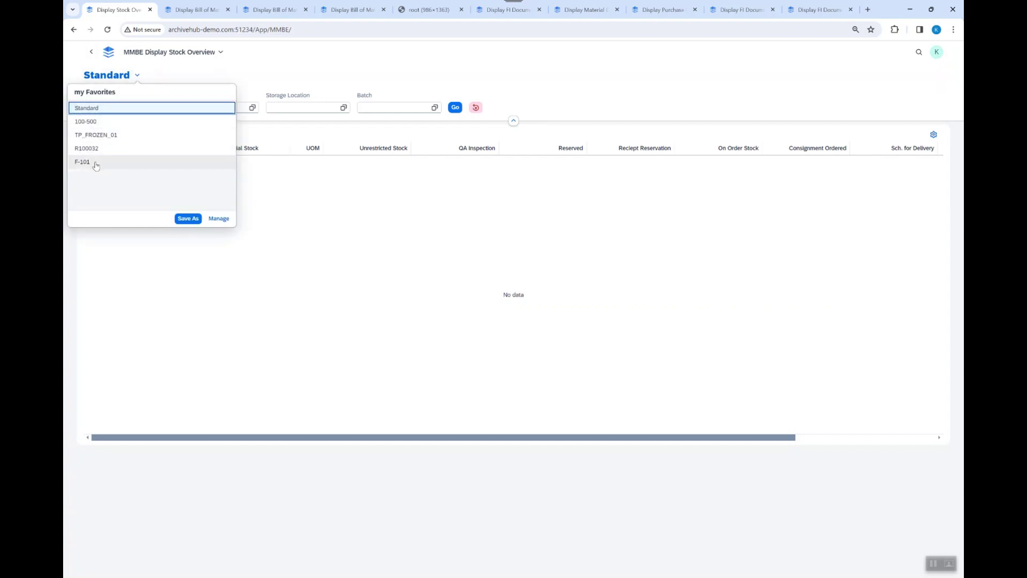
pyautogui.click(95, 163)
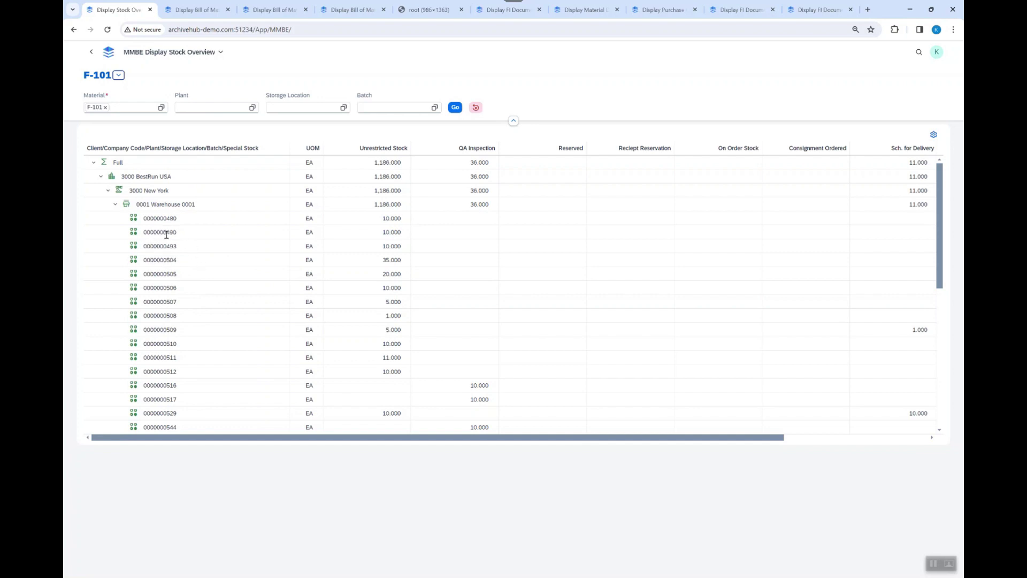
pyautogui.hscroll(3, 224, 299)
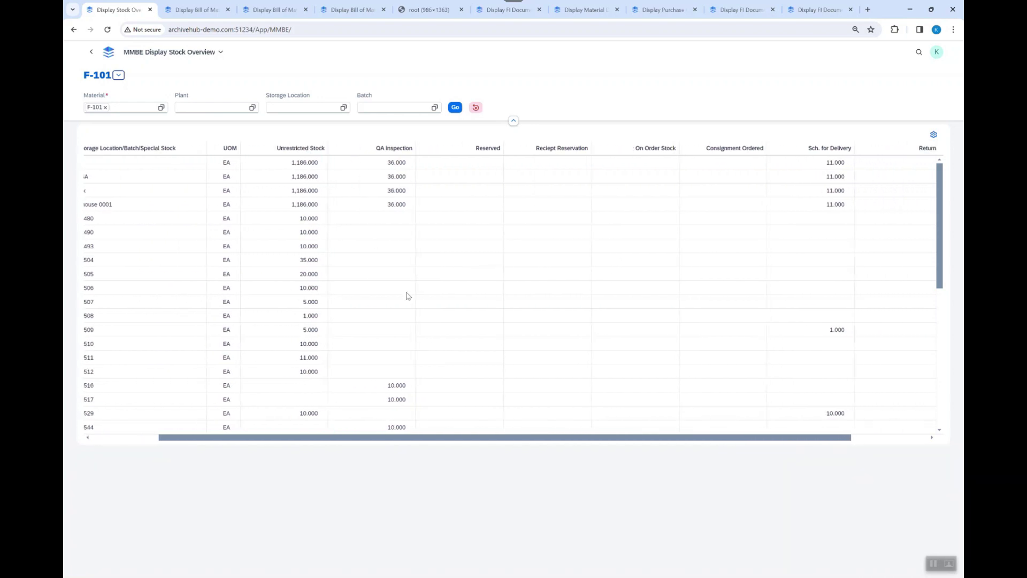
# Review the stock columns for material F-101 and switch the stock overview to the saved R100032 favorite.
pyautogui.hscroll(4, 408, 294)
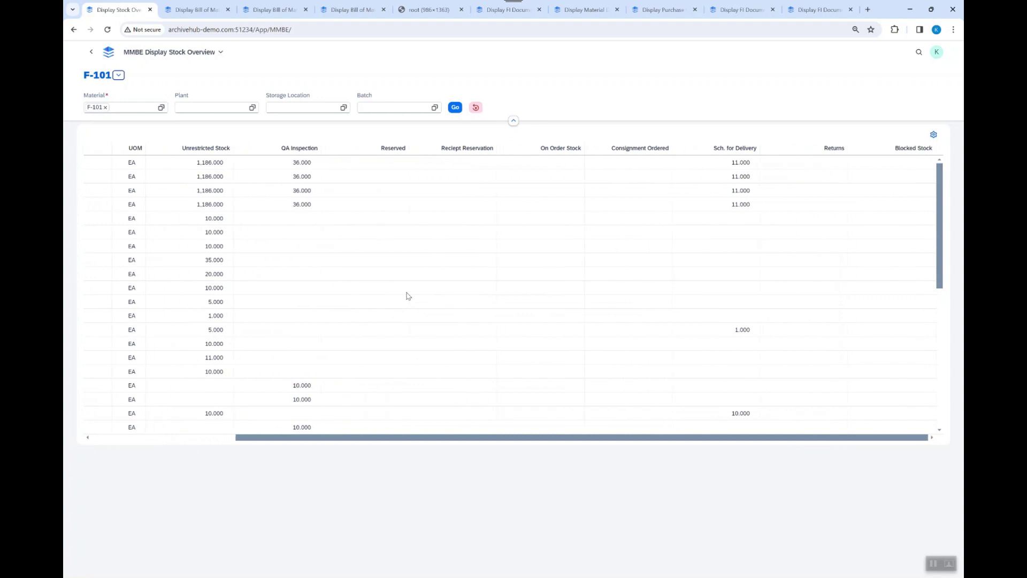
pyautogui.hscroll(-7, 408, 296)
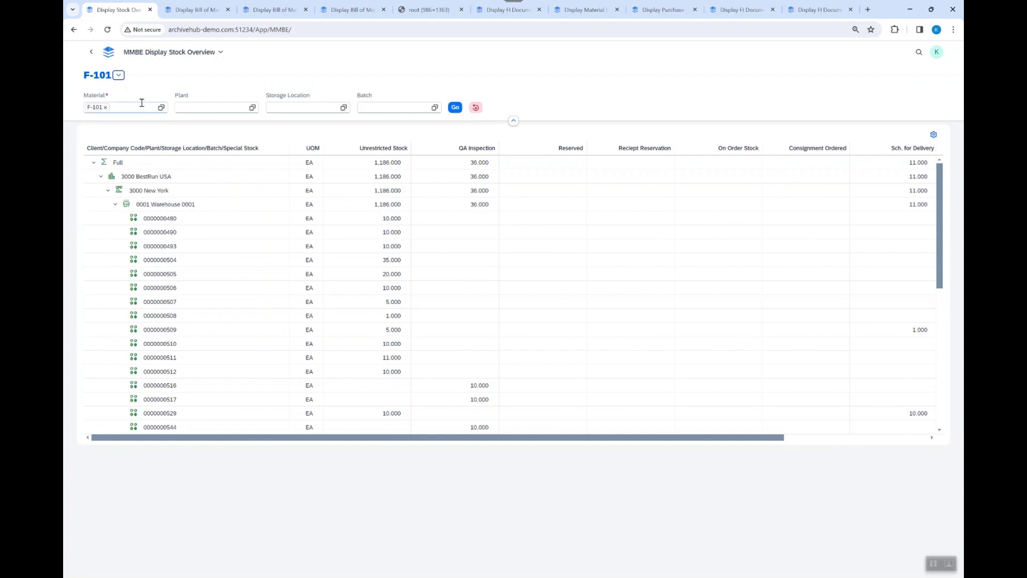
pyautogui.click(119, 75)
pyautogui.click(100, 156)
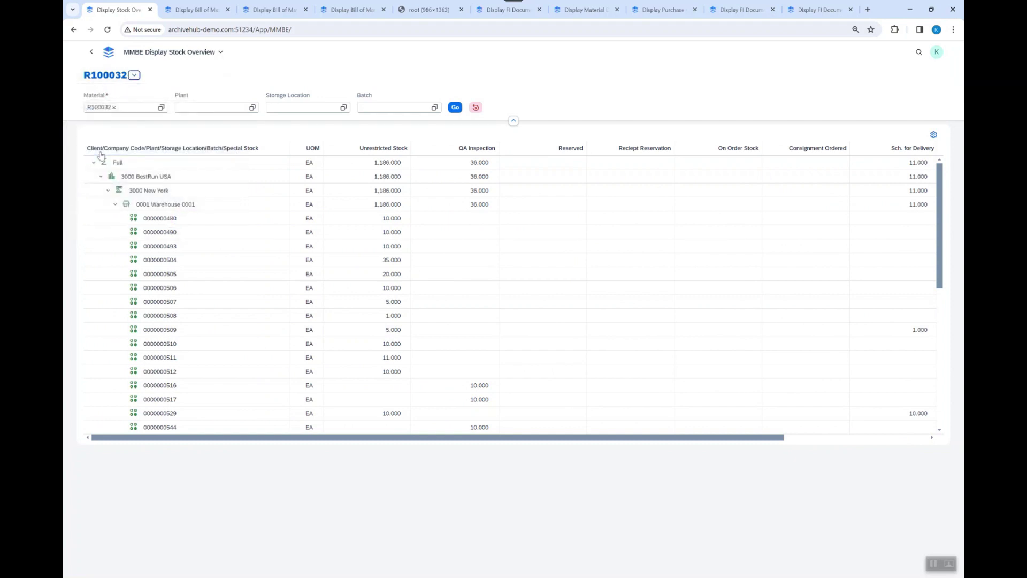
pyautogui.scroll(-3, 253, 269)
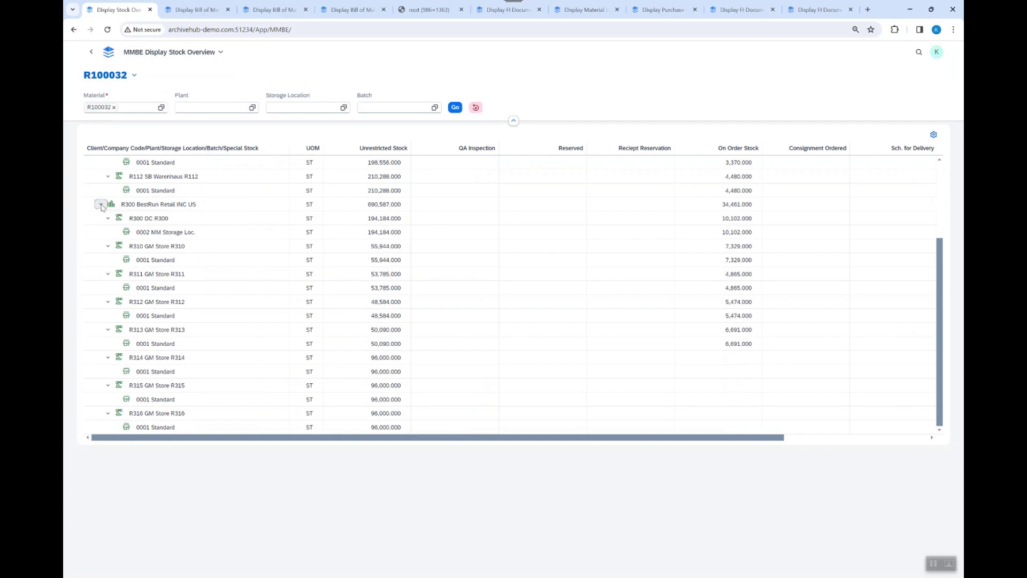
# Collapse the R300 BestRun Retail INC US branch and expand storage location 0005 Lagerort divers down to its batch level.
pyautogui.click(101, 205)
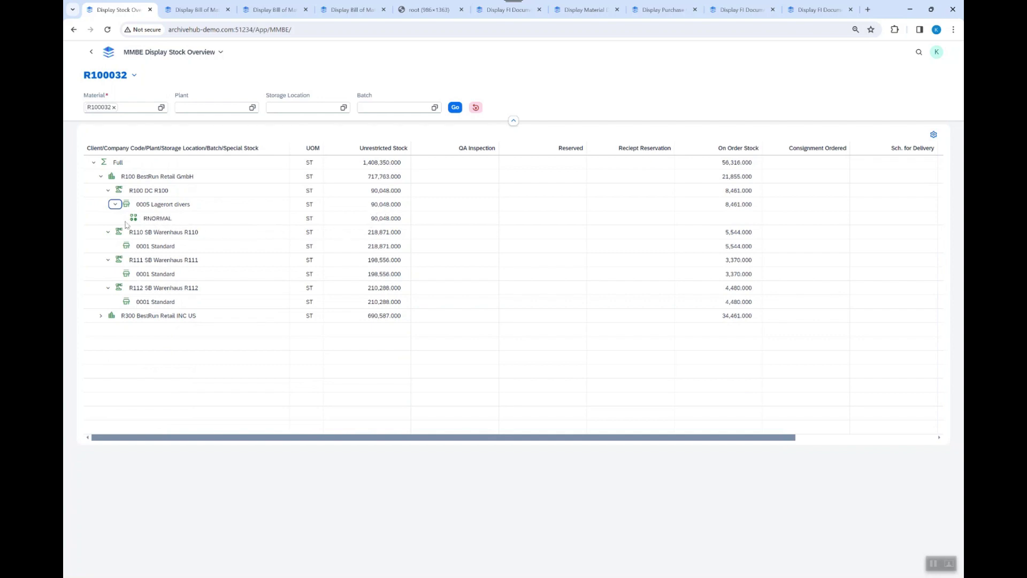
pyautogui.click(114, 205)
pyautogui.rightClick(115, 208)
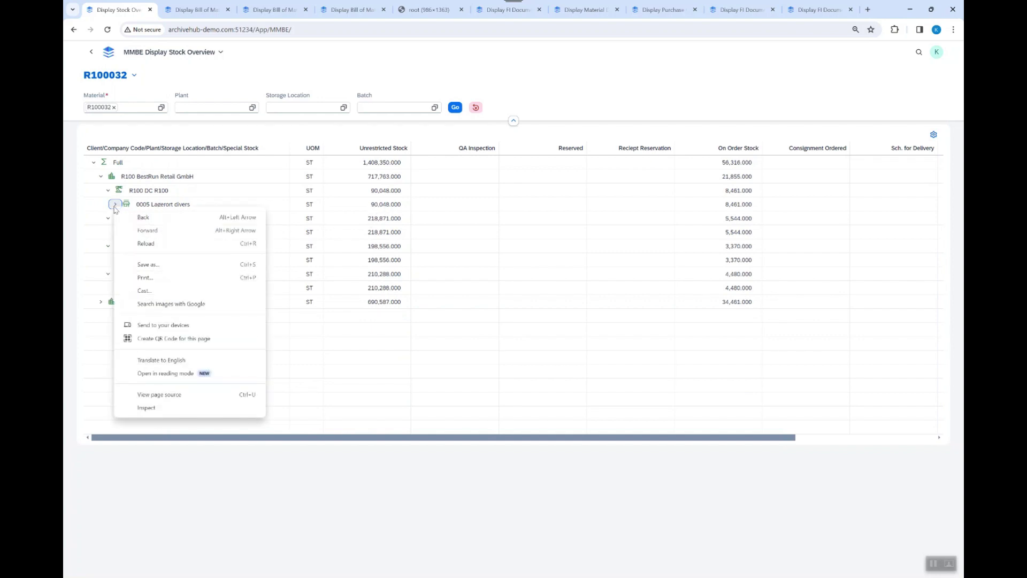
pyautogui.click(115, 205)
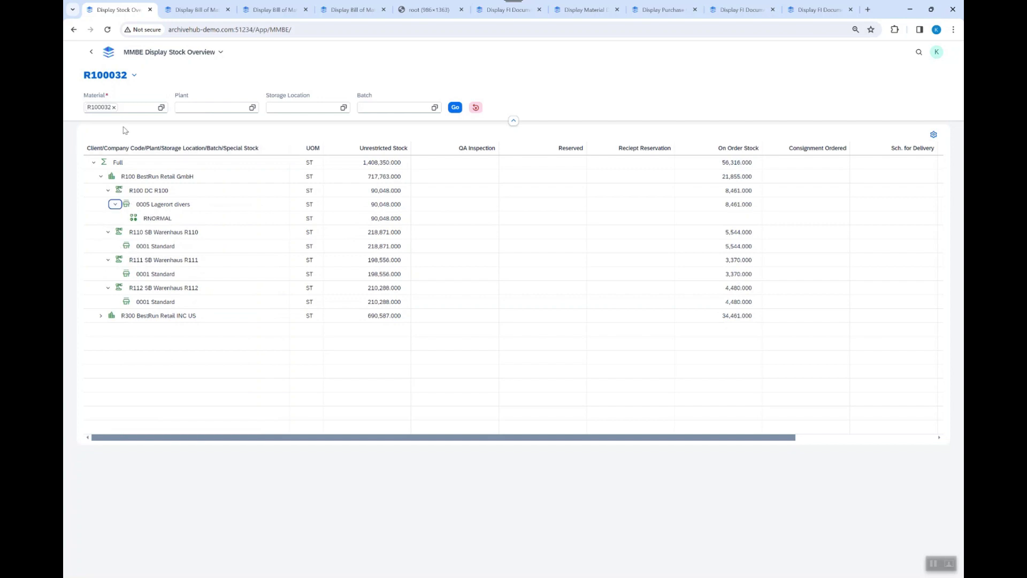
# Load the saved 100-500 favorite and run the stock overview for that material.
pyautogui.click(133, 76)
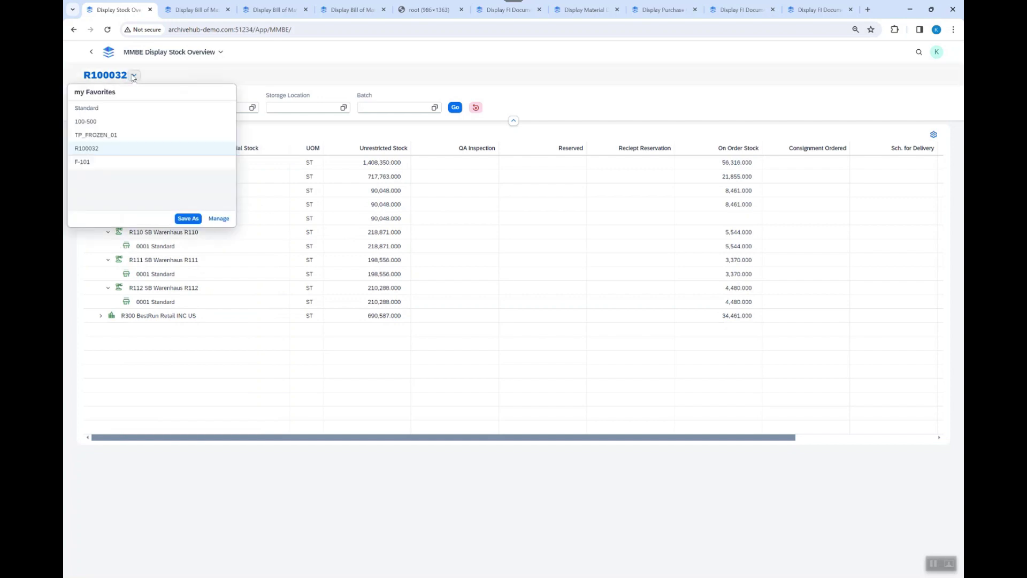
pyautogui.click(99, 122)
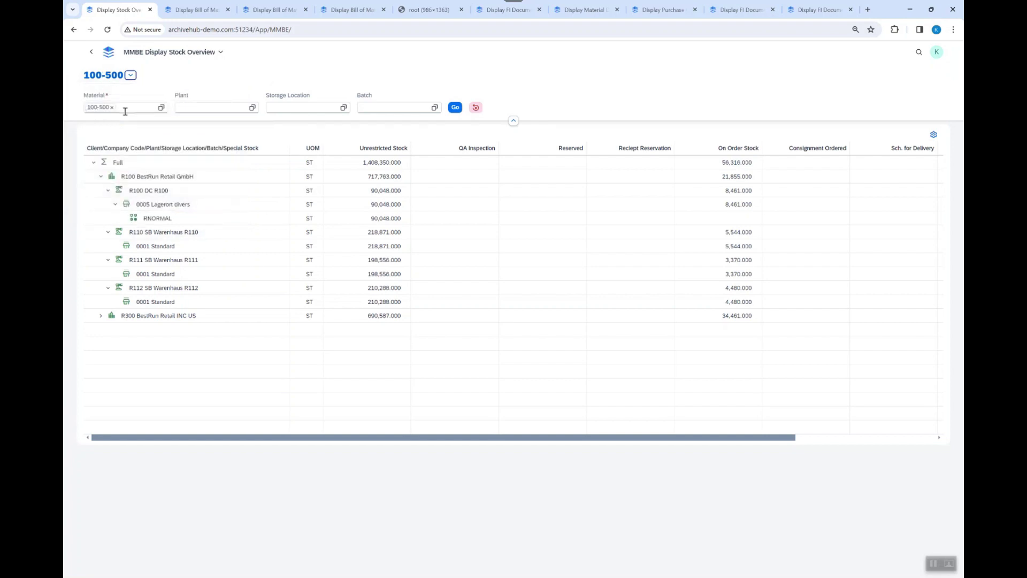
pyautogui.click(455, 107)
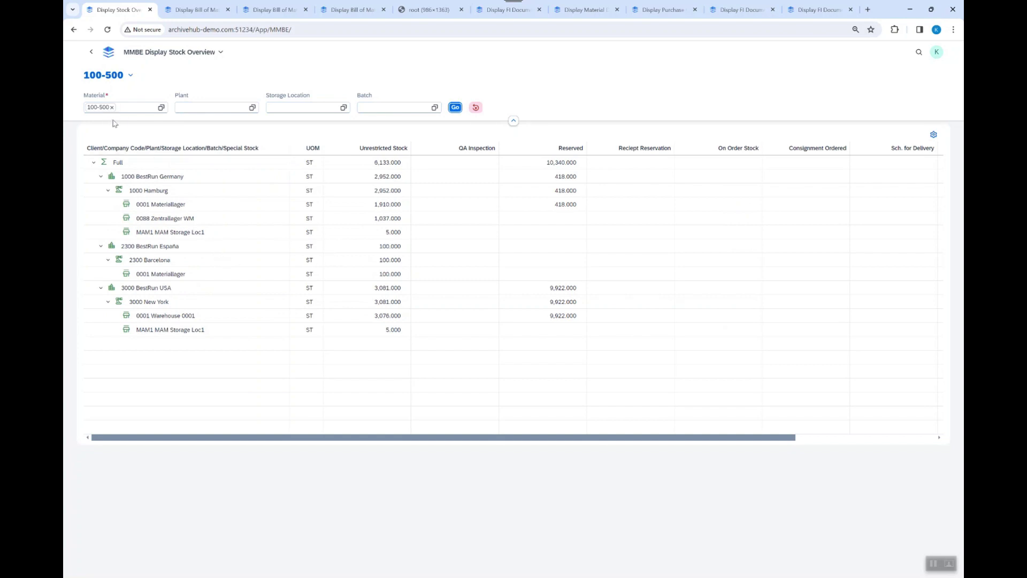
# Open the SIS: Material Analysis (MCTC) demo app and load its saved Materials_P* favorite.
pyautogui.click(91, 53)
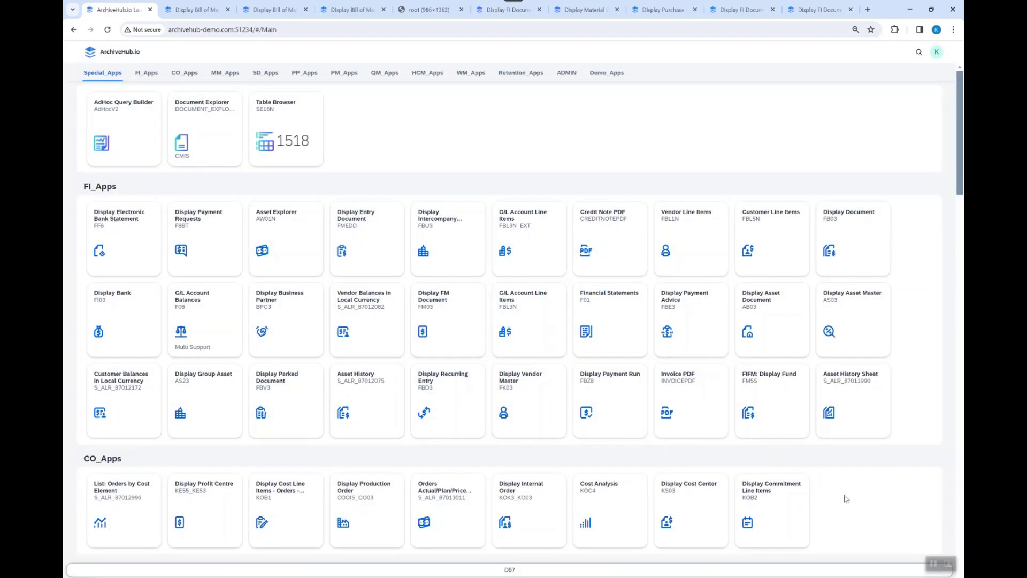
pyautogui.scroll(-2, 873, 512)
pyautogui.scroll(2, 873, 512)
pyautogui.click(606, 73)
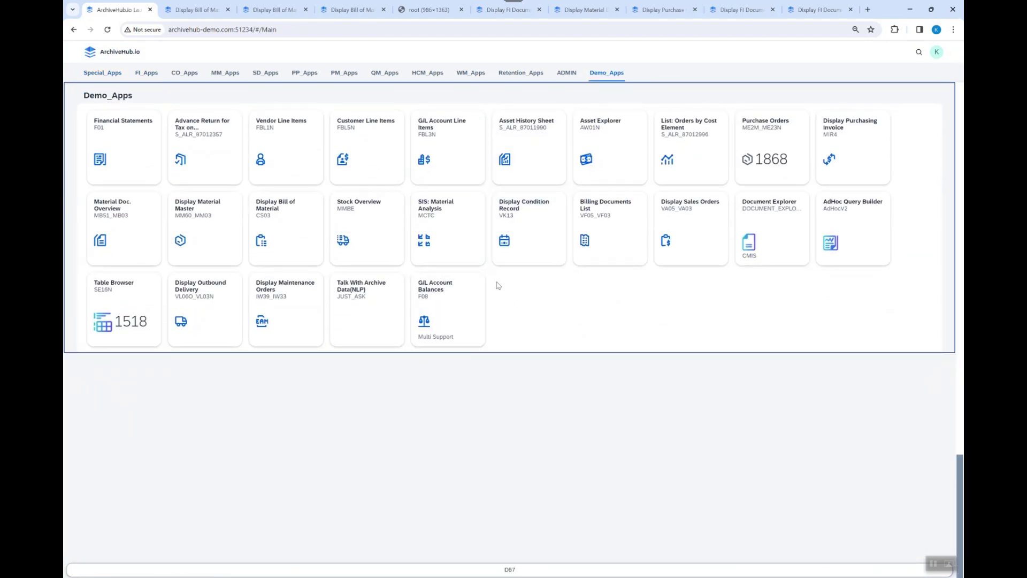
pyautogui.click(447, 232)
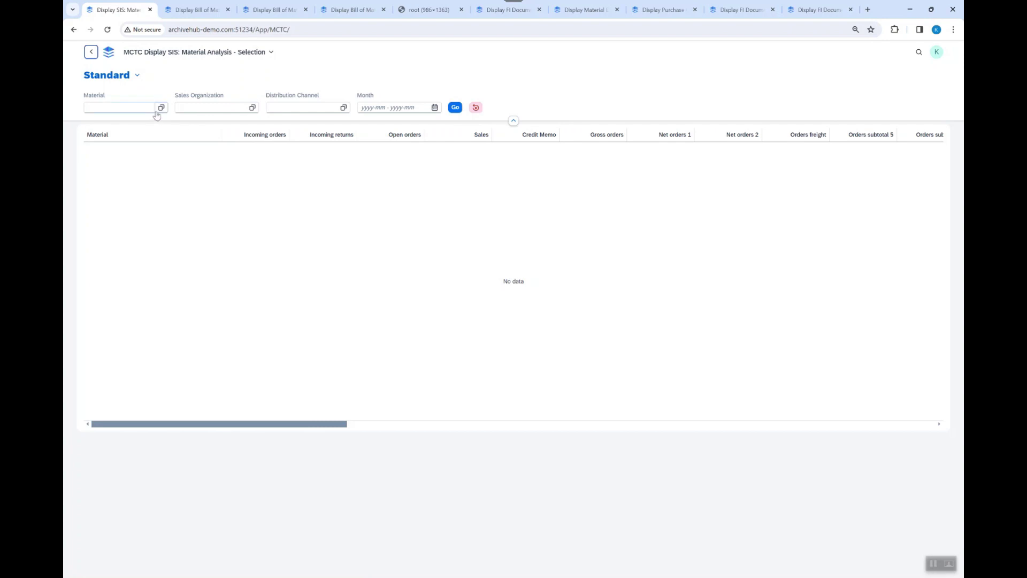
pyautogui.click(138, 77)
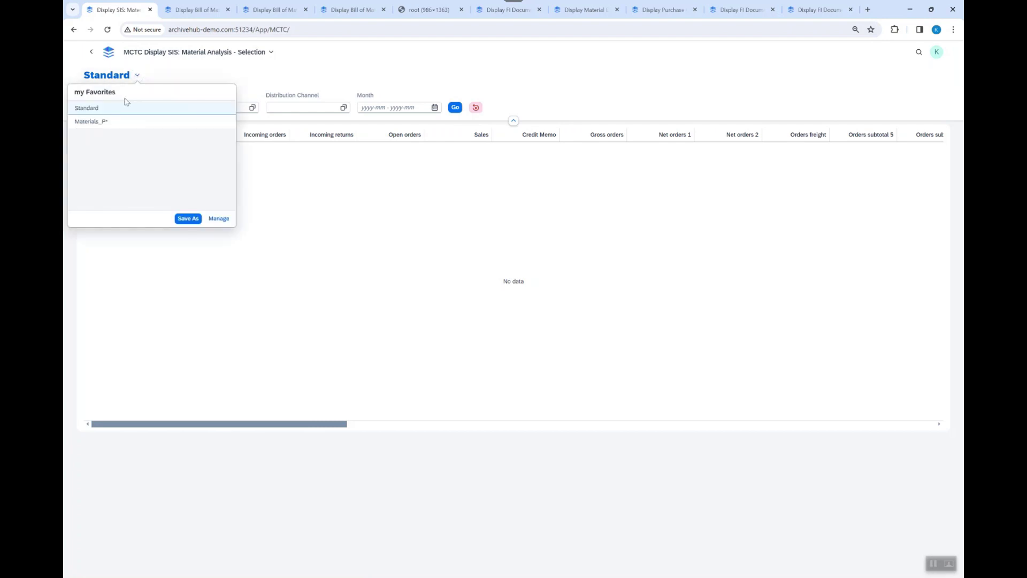
pyautogui.click(104, 119)
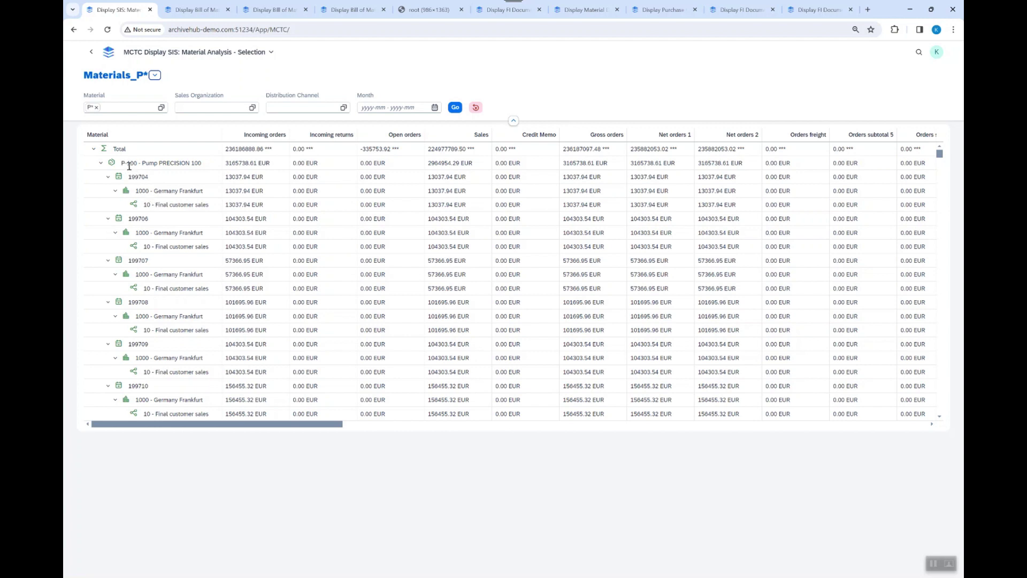
# Examine the material analysis across the order, returns, invoiced sales and credit memo columns and down through the material and period rows.
pyautogui.scroll(-5, 171, 342)
pyautogui.scroll(5, 172, 342)
pyautogui.hscroll(3, 374, 259)
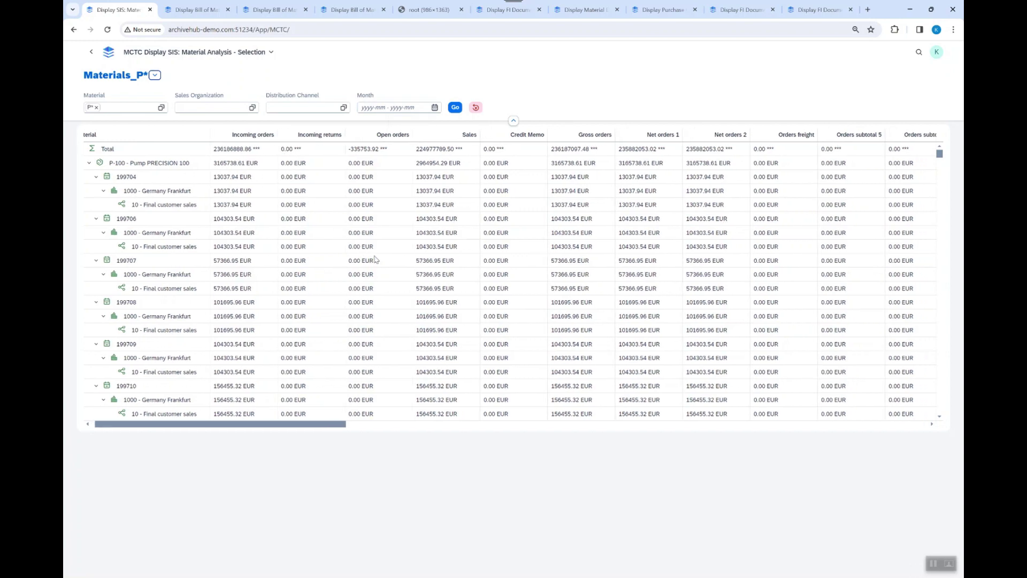
pyautogui.hscroll(4, 374, 260)
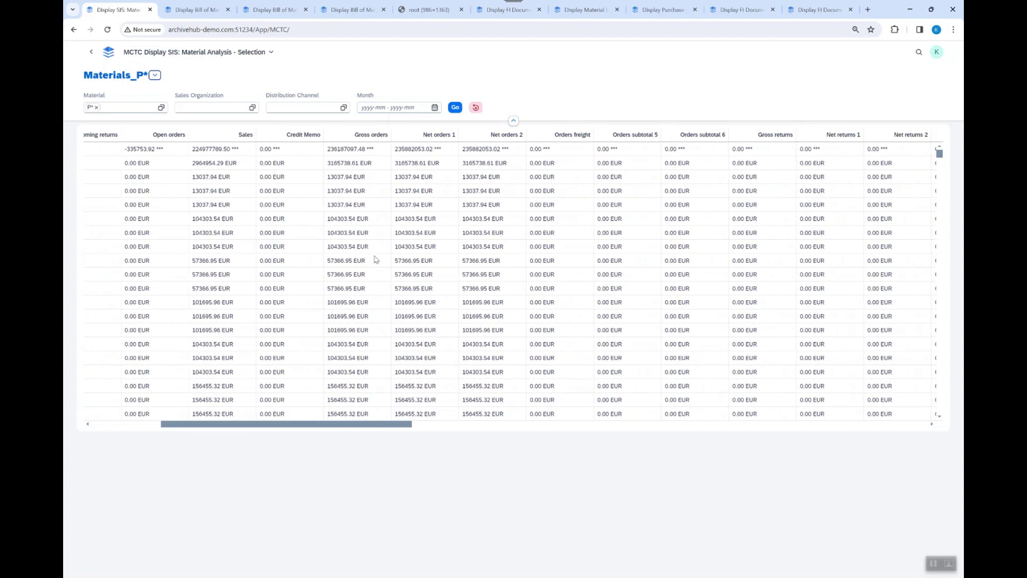
pyautogui.hscroll(4, 375, 260)
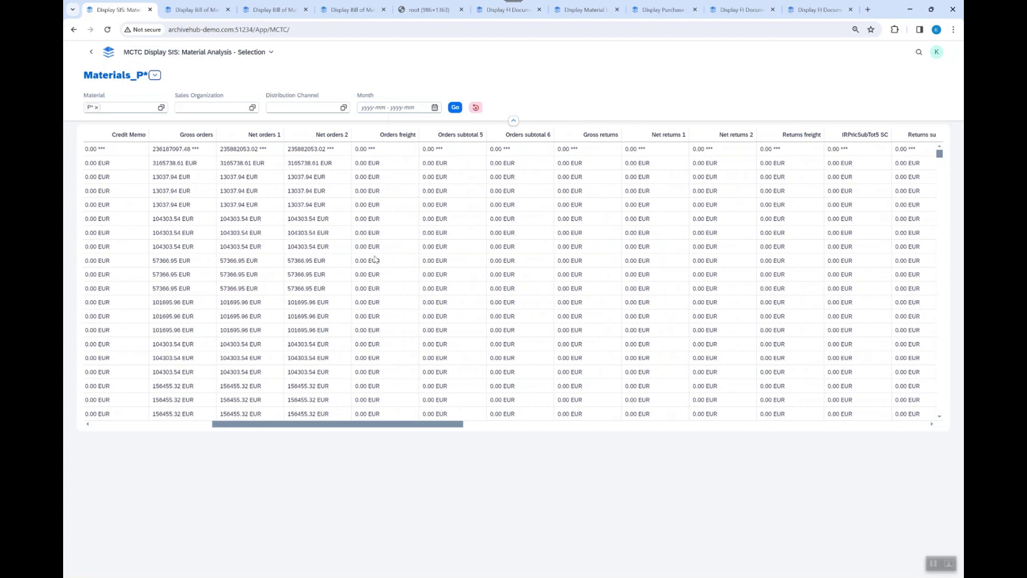
pyautogui.hscroll(8, 374, 260)
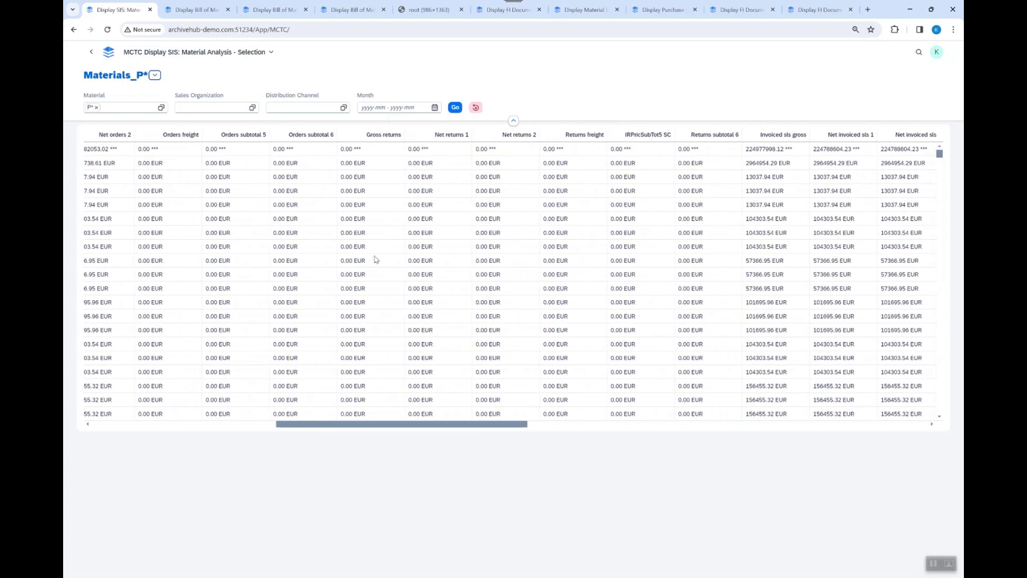
pyautogui.hscroll(7, 374, 259)
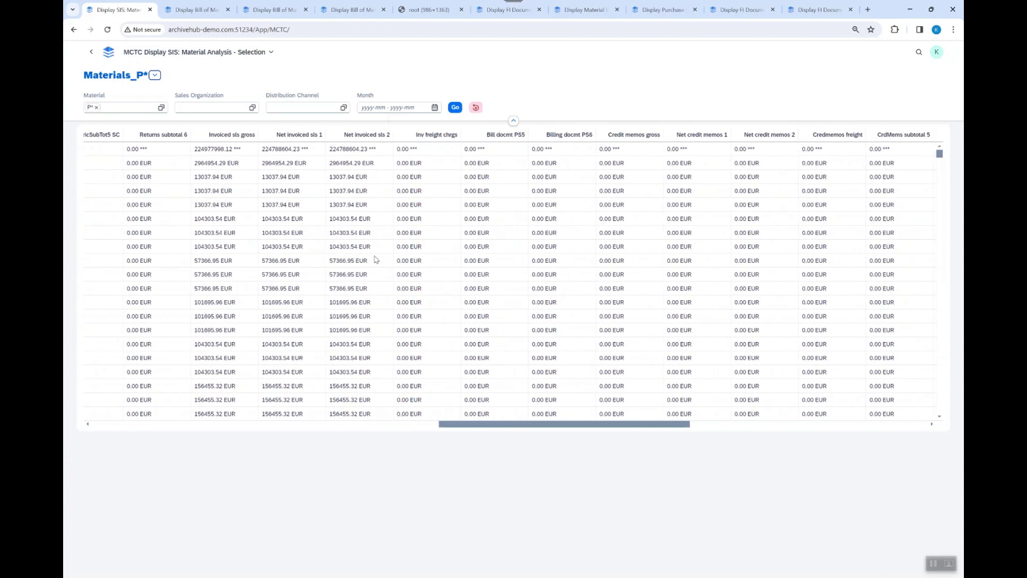
pyautogui.moveTo(941, 156); pyautogui.dragTo(946, 373)
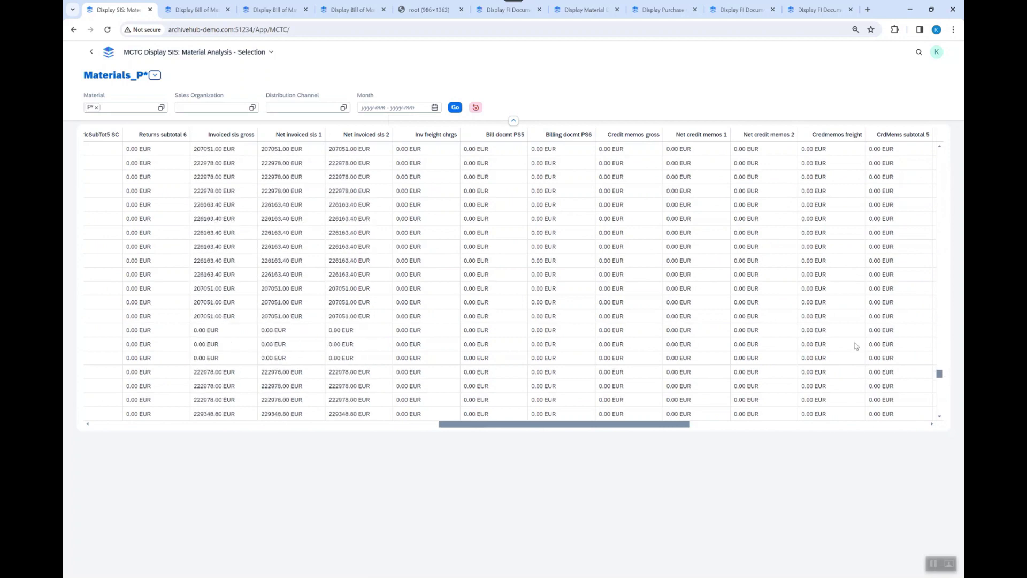
pyautogui.hscroll(-20, 578, 277)
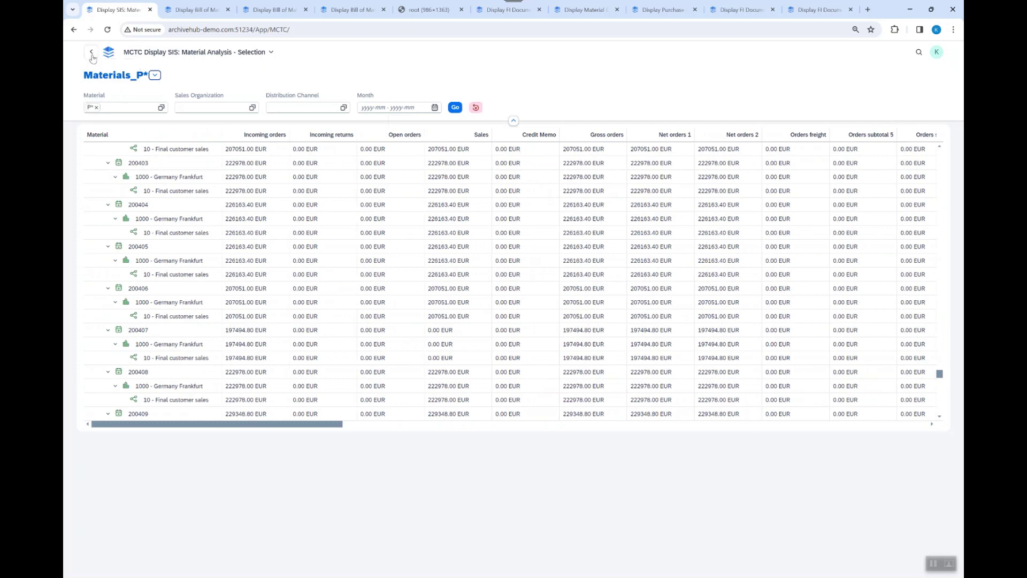
# Leave the material analysis and open the Display Condition Record (VK13) demo app.
pyautogui.click(96, 52)
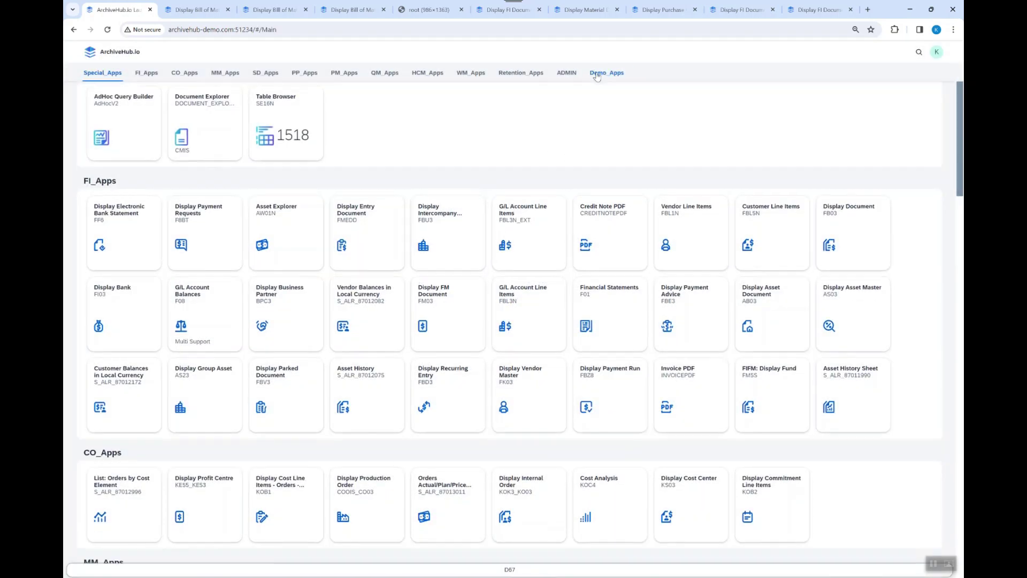
pyautogui.click(597, 75)
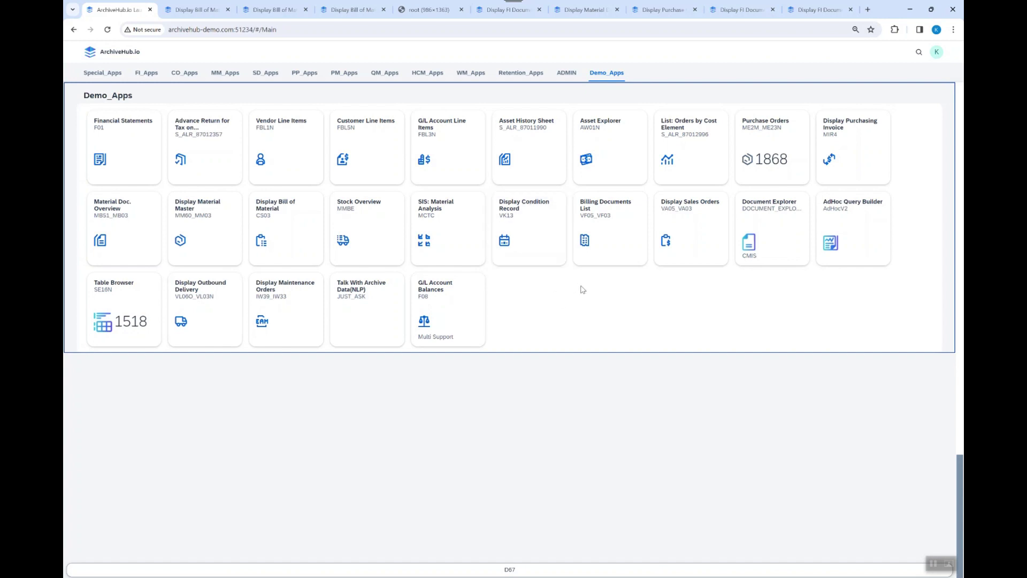
pyautogui.click(527, 228)
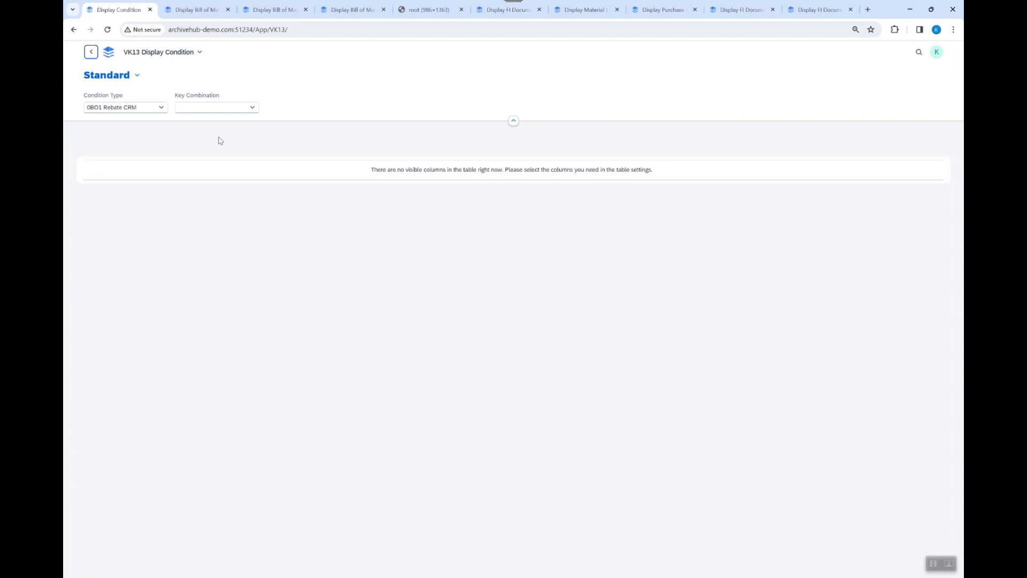
# Set the condition type to MWST Output Tax.
pyautogui.click(161, 108)
pyautogui.click(161, 108)
pyautogui.scroll(-5, 153, 287)
pyautogui.scroll(-4, 151, 289)
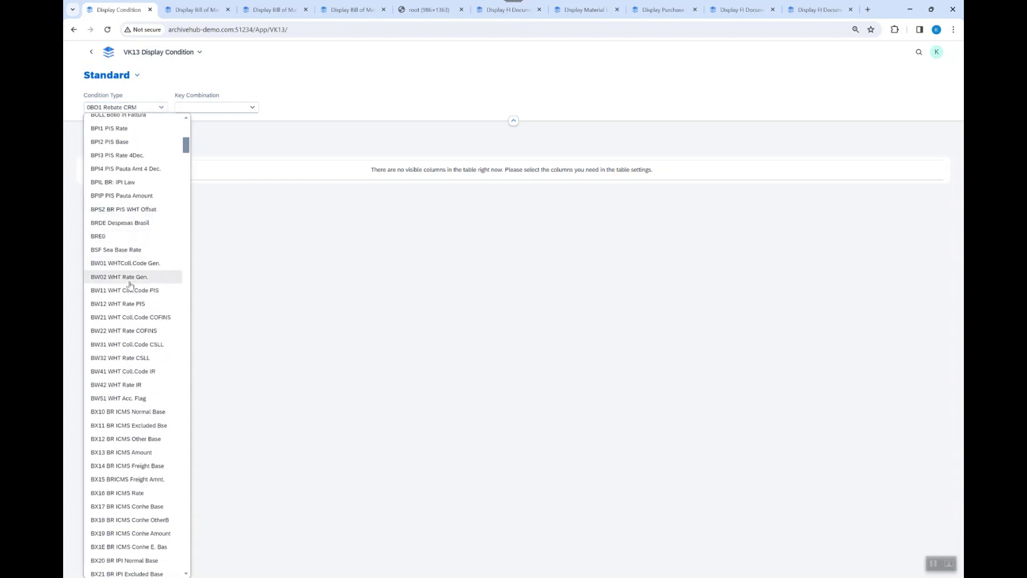
pyautogui.scroll(-4, 134, 300)
pyautogui.scroll(-1, 135, 304)
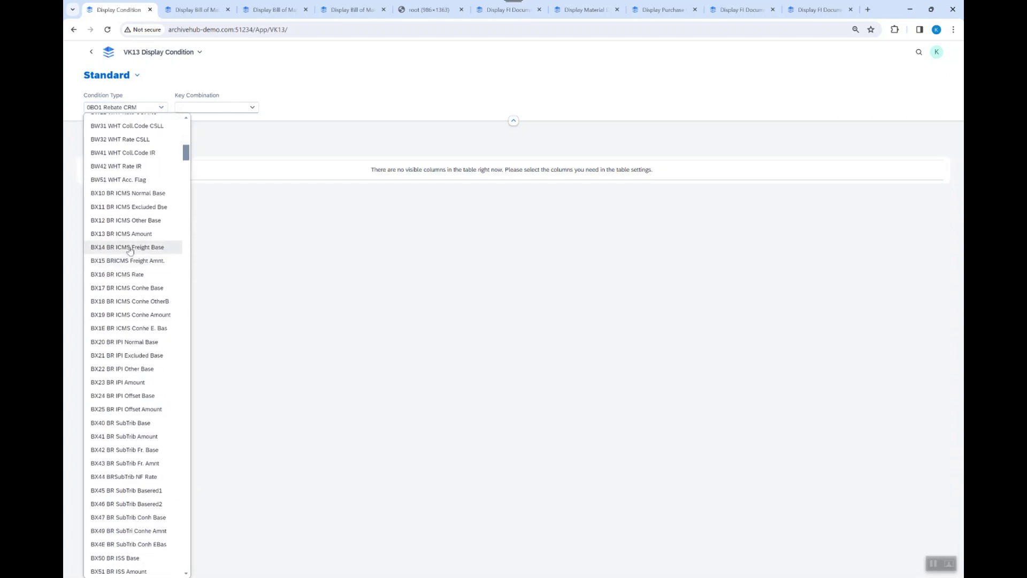
pyautogui.scroll(-5, 130, 250)
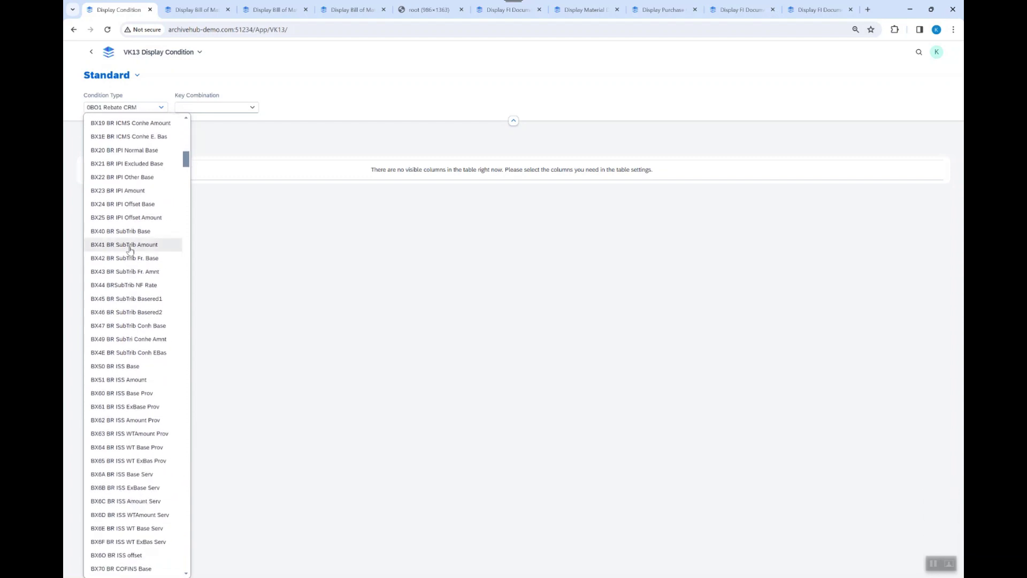
pyautogui.write('mwst')
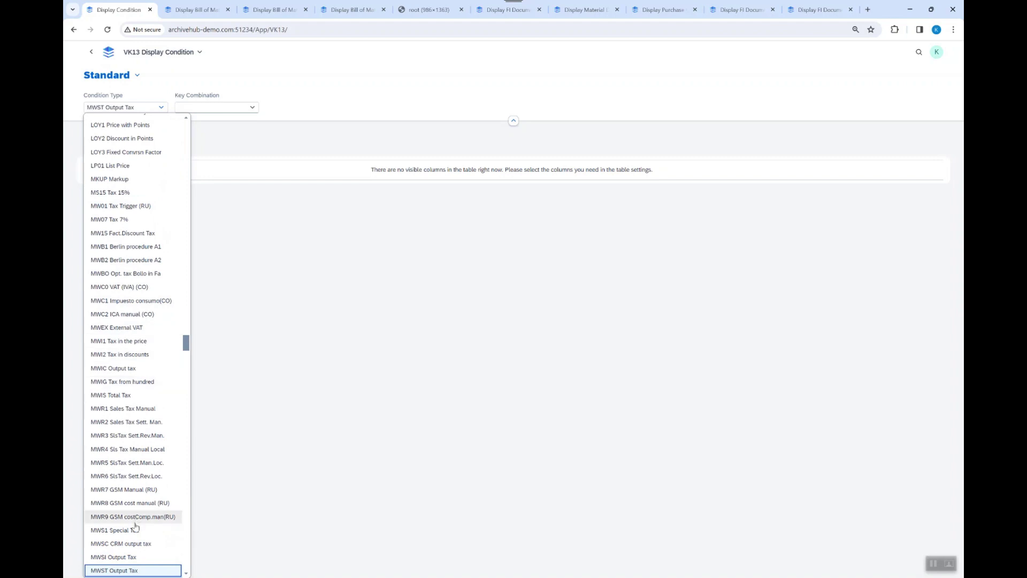
pyautogui.click(132, 571)
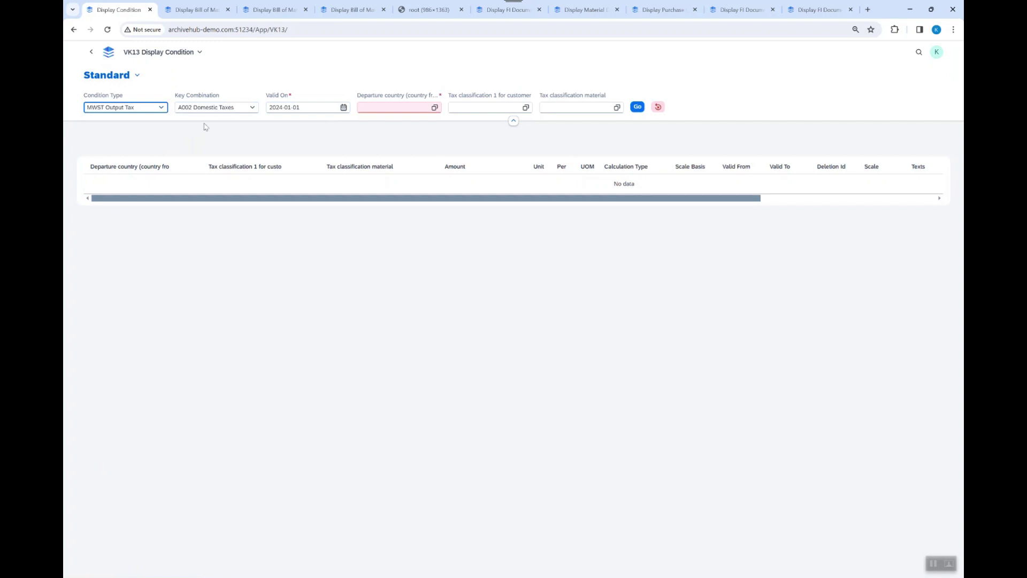
# Run the domestic tax condition query for departure country DE and review all columns of the records.
pyautogui.click(372, 107)
pyautogui.write('D')
pyautogui.press('Tab')
pyautogui.press('Tab')
pyautogui.press('Tab')
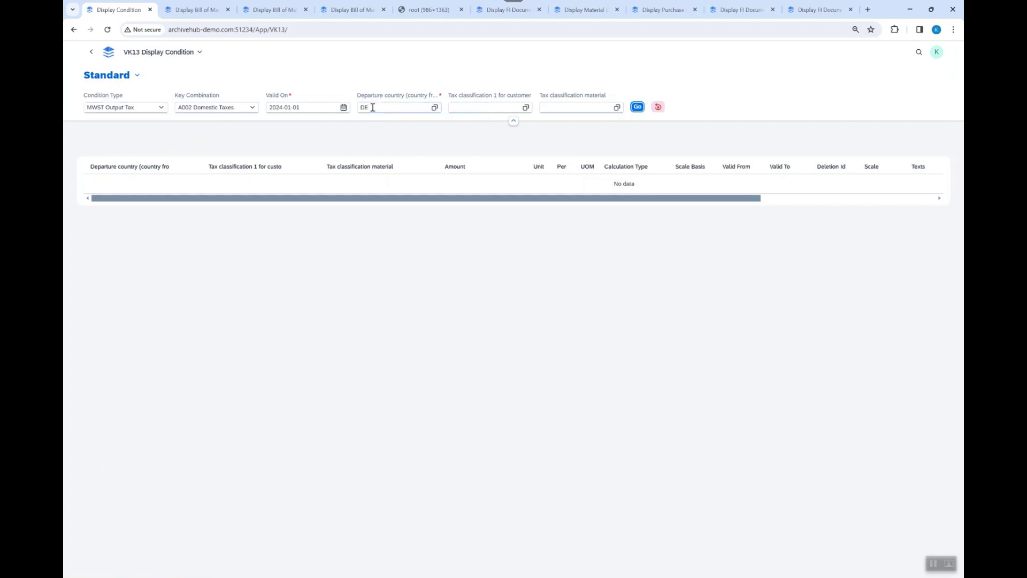
pyautogui.press('Return')
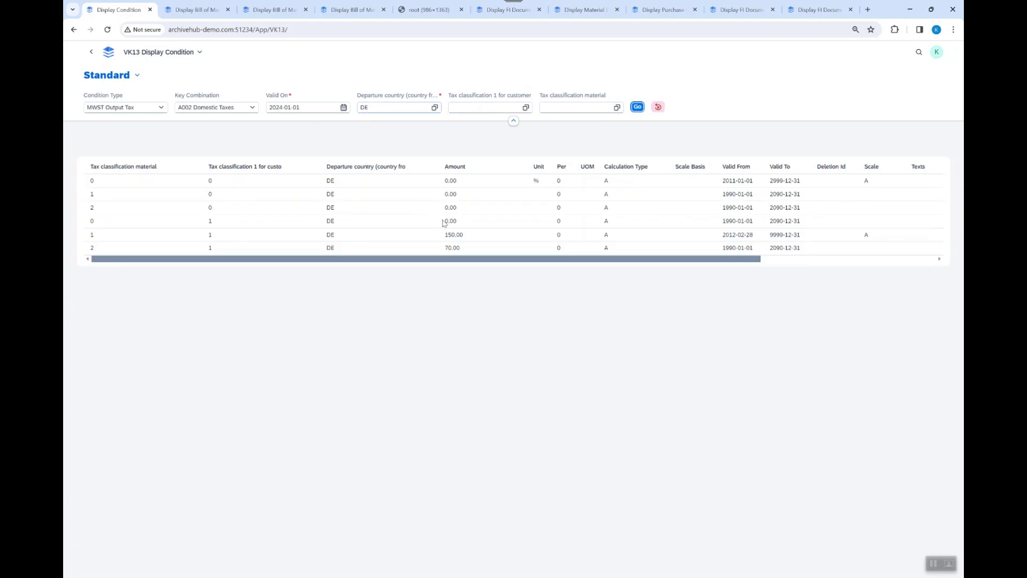
pyautogui.hscroll(5, 443, 223)
pyautogui.hscroll(1, 443, 223)
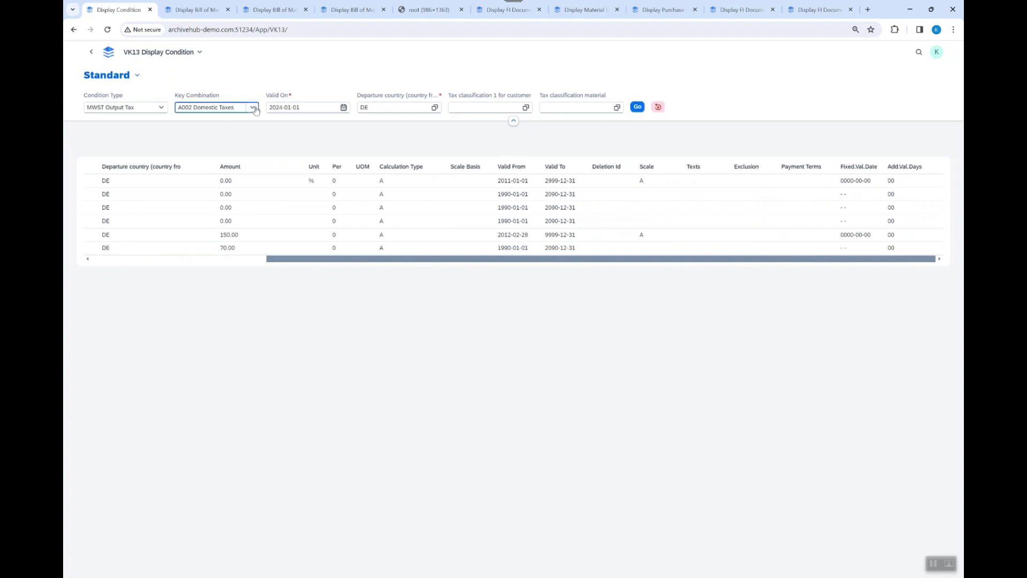
# Run the A011 Export Taxes query for departure country DE and review the columns of the condition records.
pyautogui.click(253, 108)
pyautogui.click(223, 137)
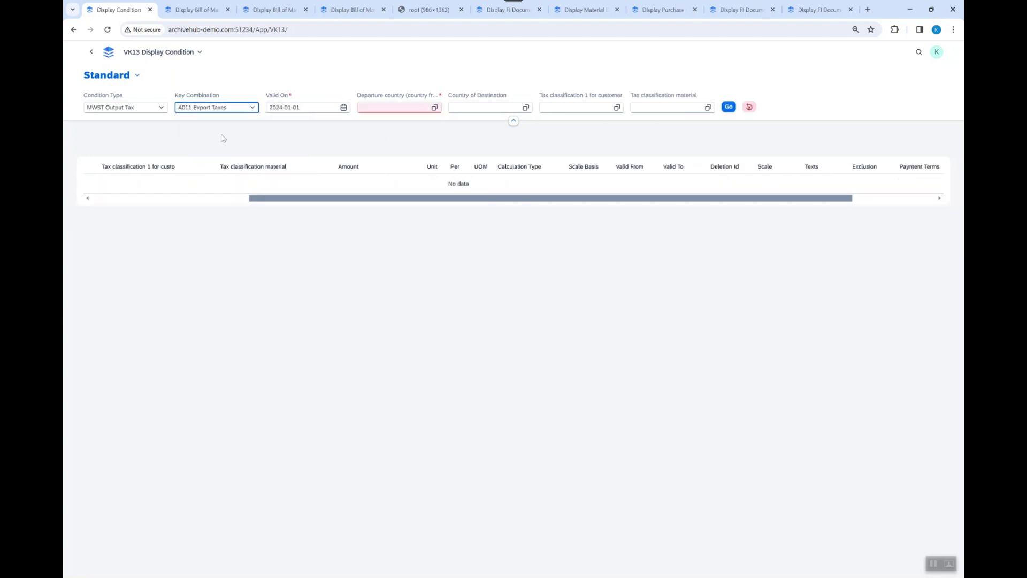
pyautogui.click(372, 108)
pyautogui.write('De')
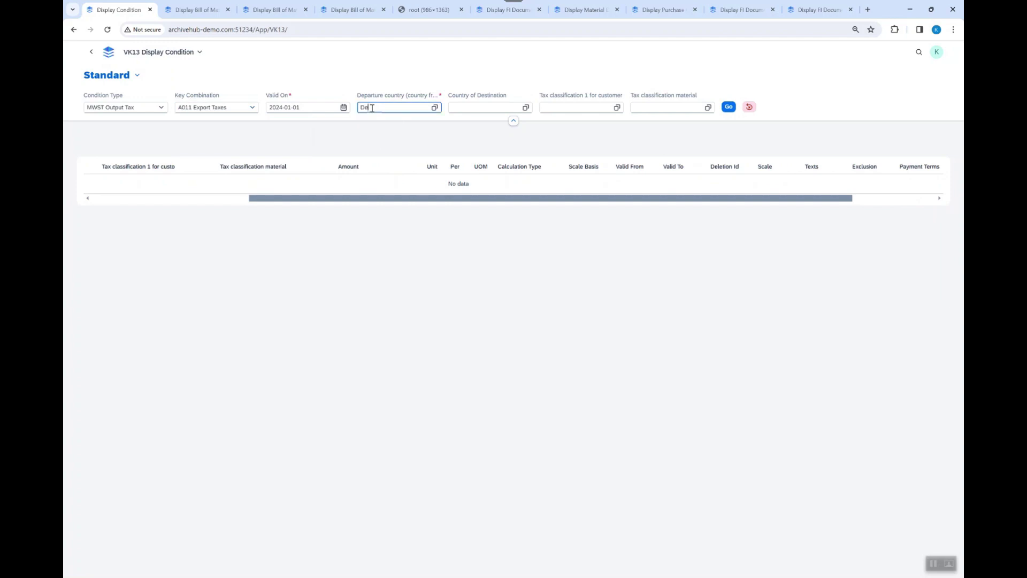
pyautogui.press('Tab')
pyautogui.press('Tab')
pyautogui.press('Tab')
pyautogui.press('Tab')
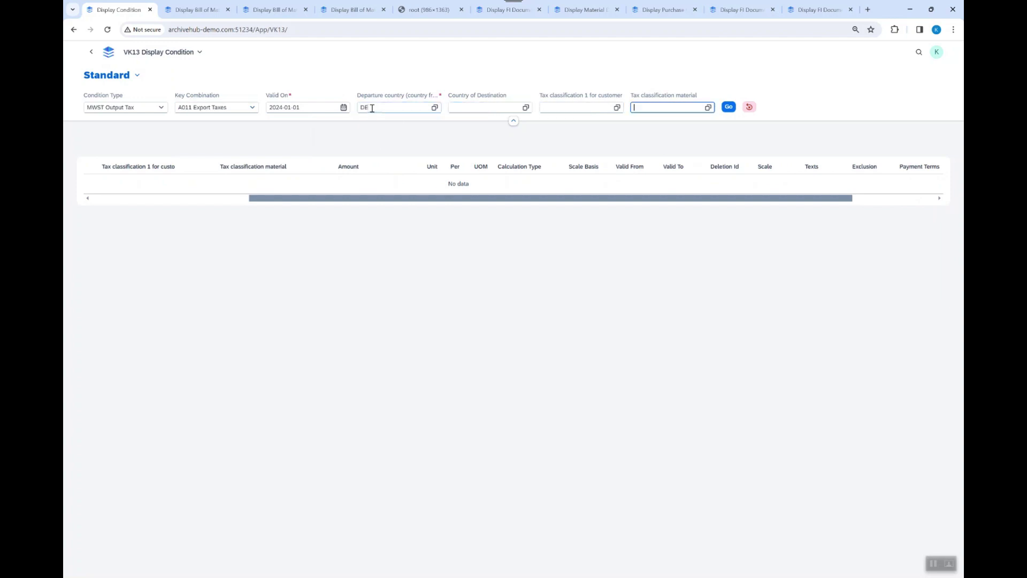
pyautogui.press('Return')
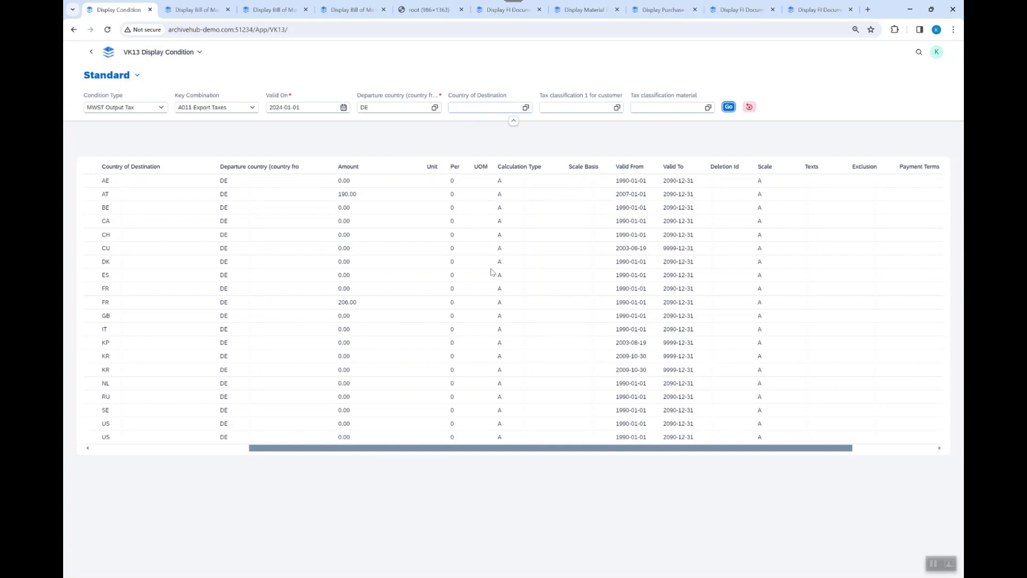
pyautogui.hscroll(3, 491, 272)
pyautogui.hscroll(-3, 492, 272)
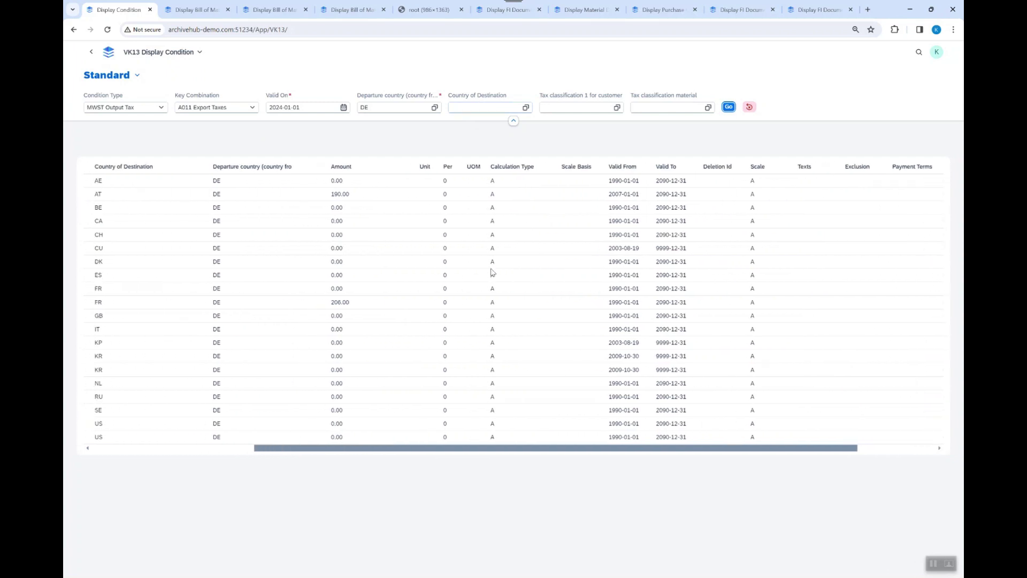
# Query the condition records by key combination A078 Departure Country / Destination Country for departure country DE.
pyautogui.click(253, 107)
pyautogui.click(237, 131)
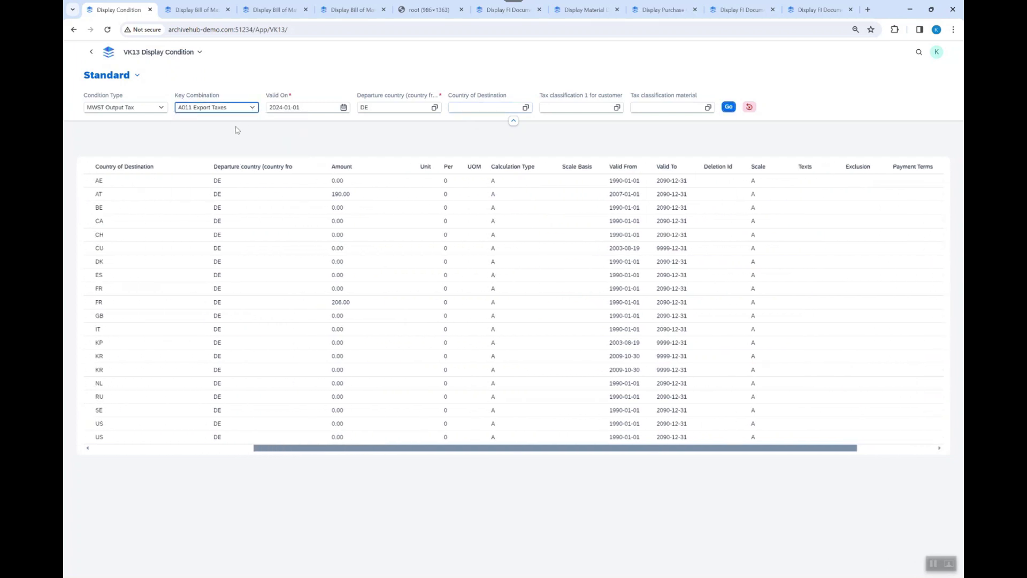
pyautogui.click(253, 107)
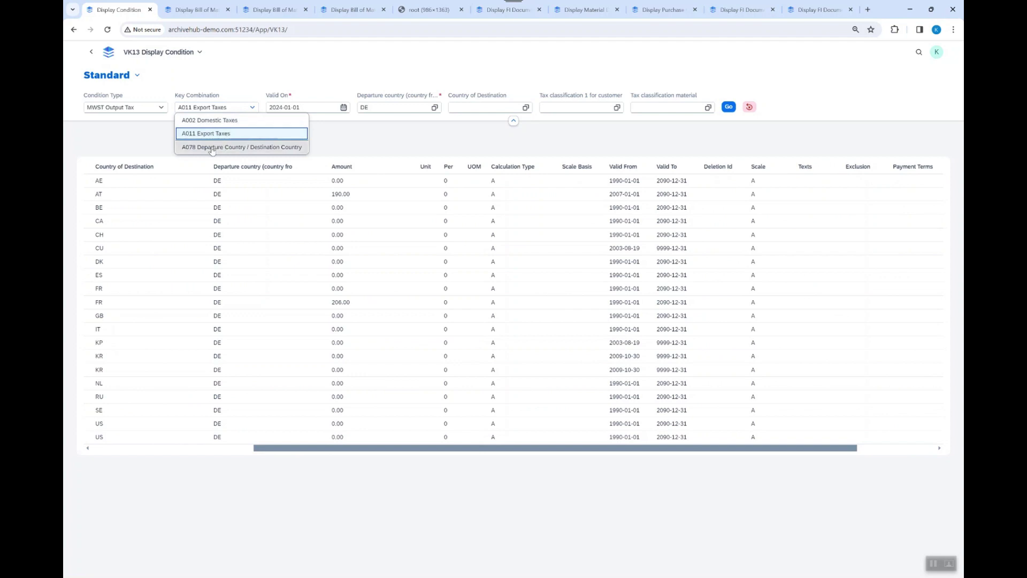
pyautogui.click(213, 148)
pyautogui.click(389, 107)
pyautogui.write('DE')
pyautogui.press('Tab')
pyautogui.press('Tab')
pyautogui.press('Return')
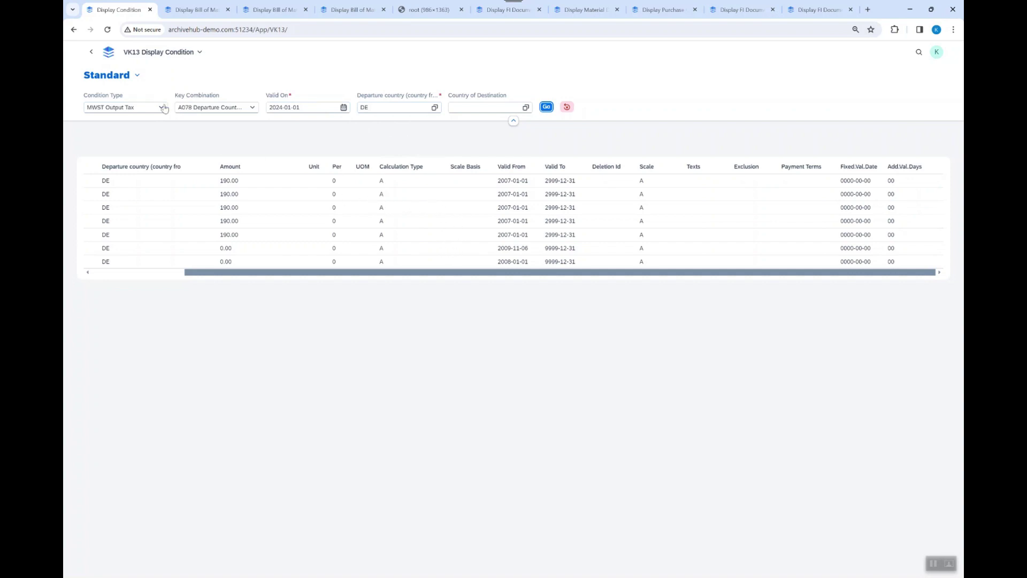
# Leave the condition records and open the Billing Documents List (VF05_VF03) demo app.
pyautogui.click(93, 52)
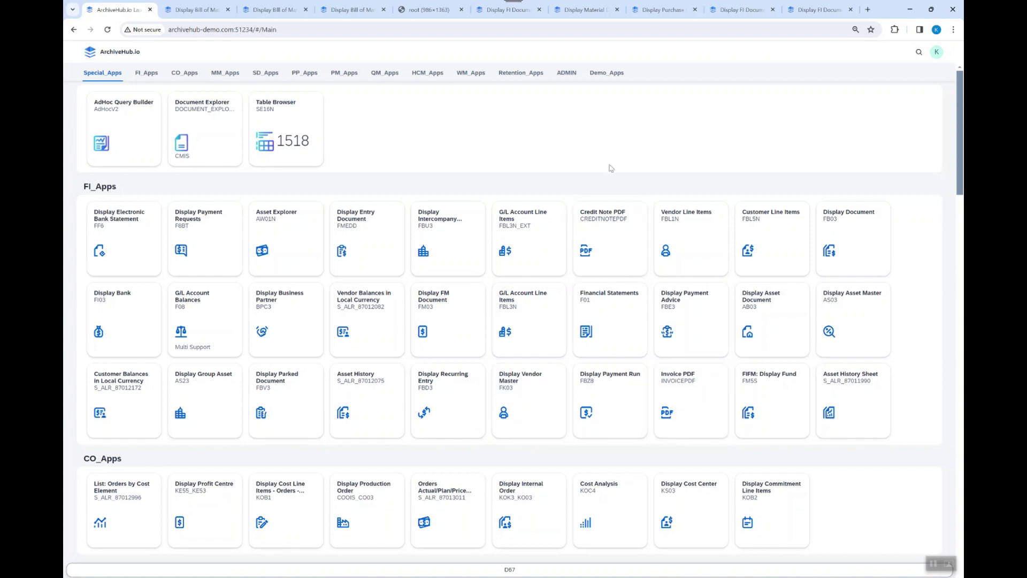
pyautogui.click(596, 73)
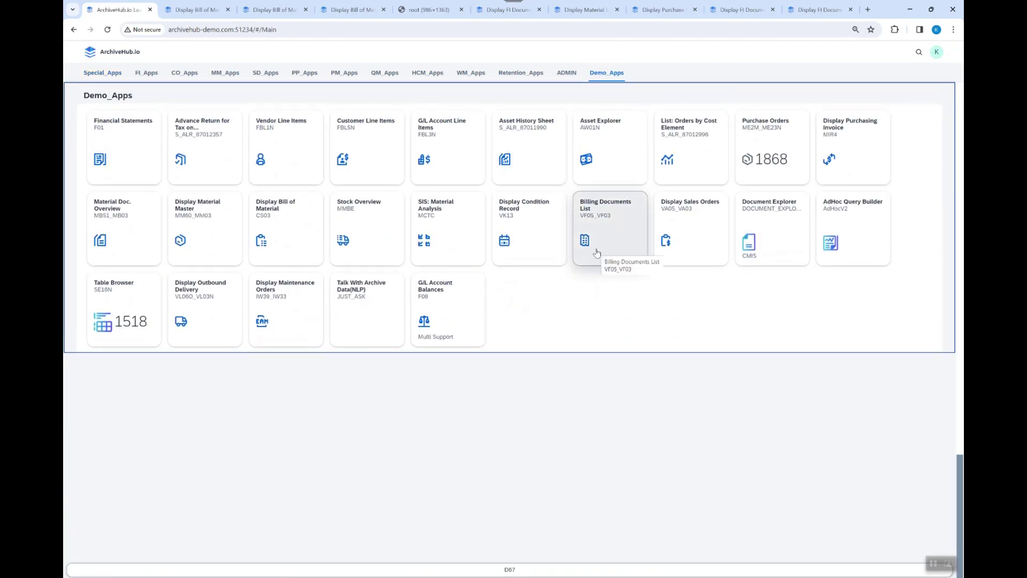
pyautogui.click(613, 240)
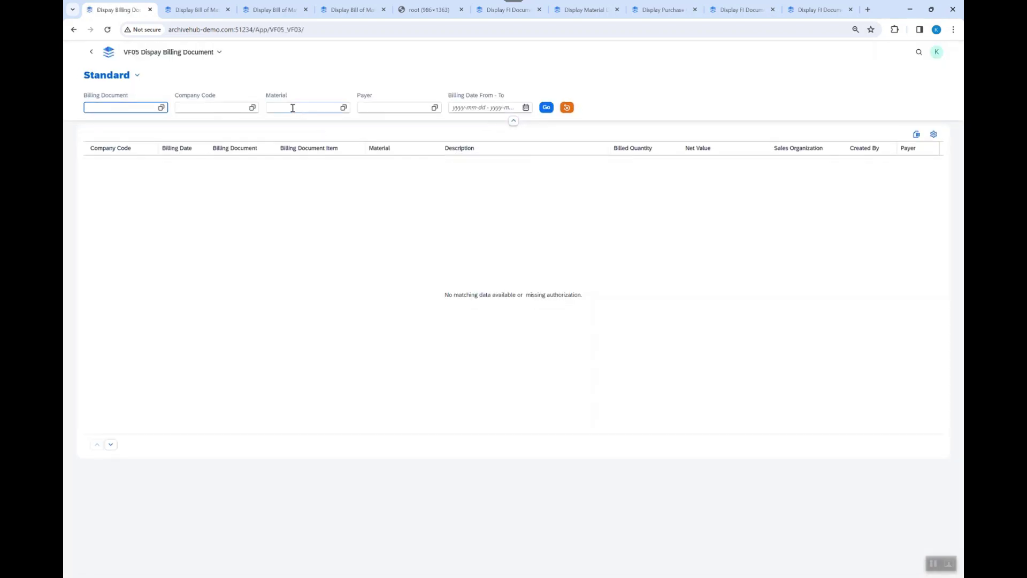
# Check the saved favourite variants, then run the billing document query on the Standard variant without any filters.
pyautogui.click(138, 76)
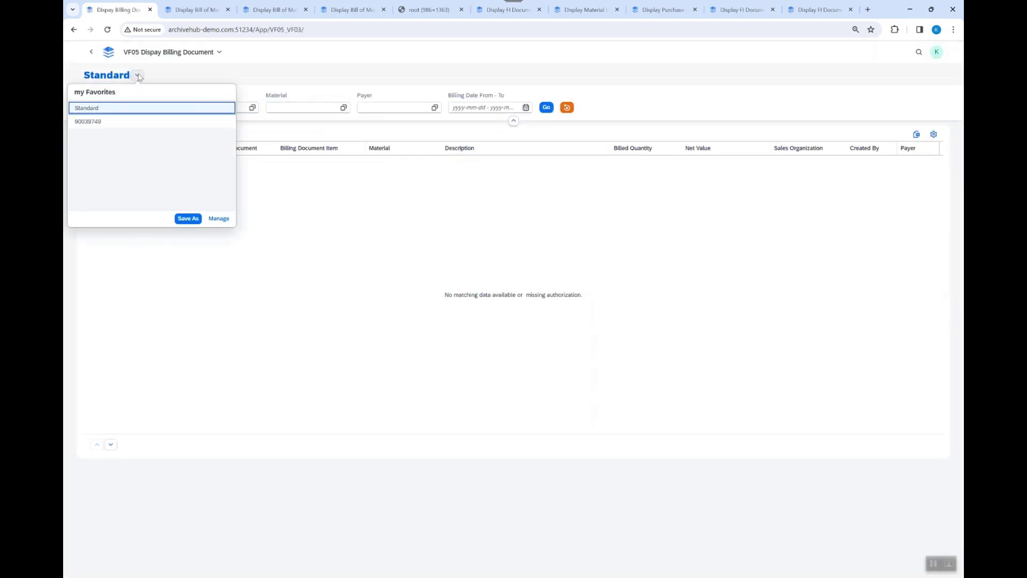
pyautogui.click(296, 172)
pyautogui.click(546, 108)
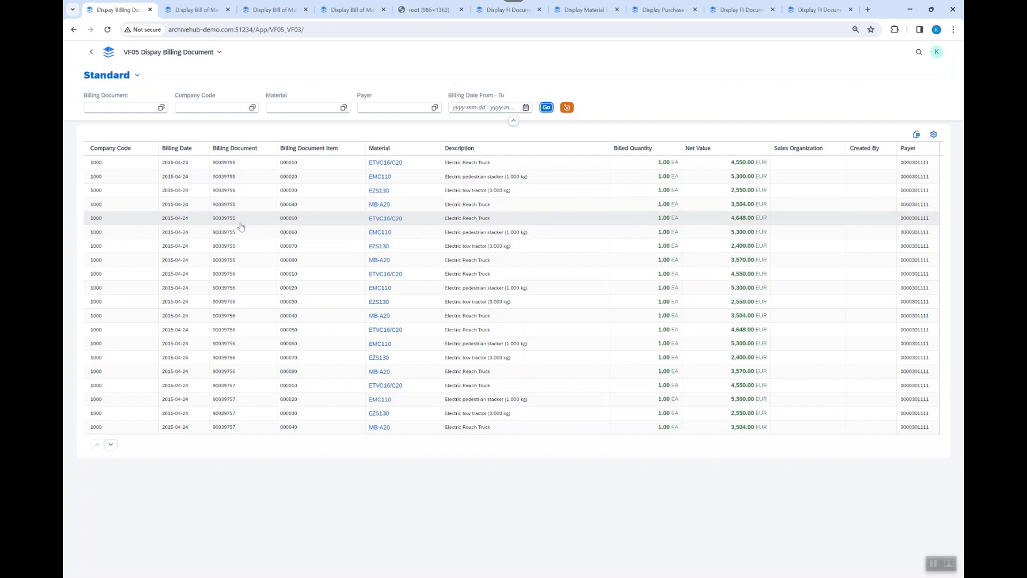
# Look through the available column fields for the billing list and close the custom settings without changing them.
pyautogui.click(934, 135)
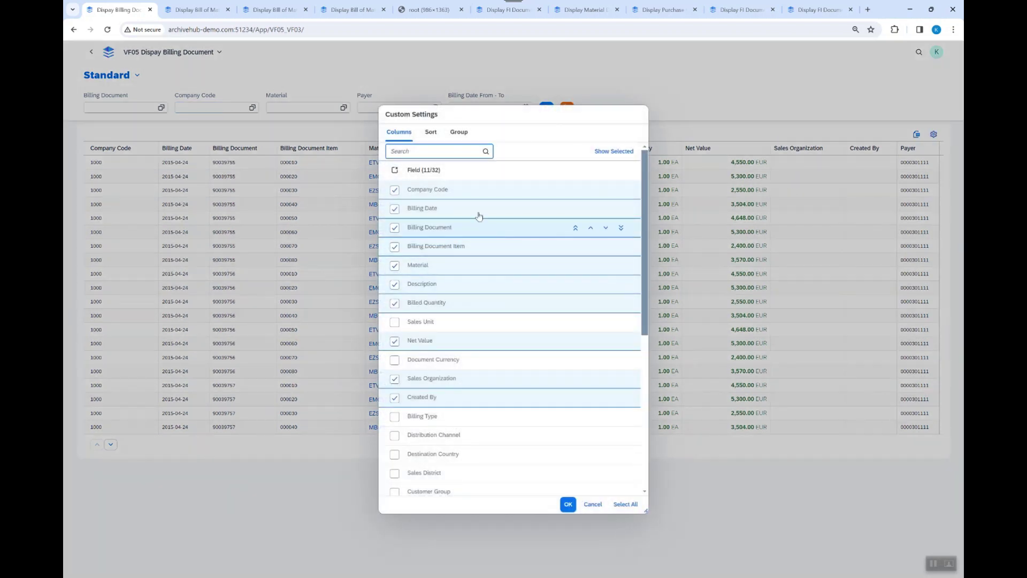
pyautogui.scroll(-4, 496, 349)
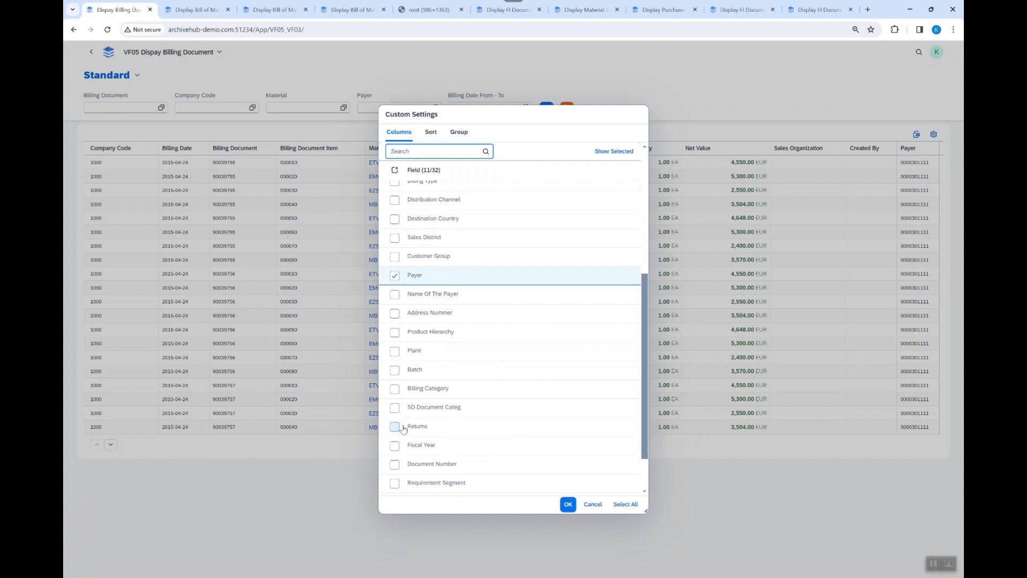
pyautogui.click(594, 506)
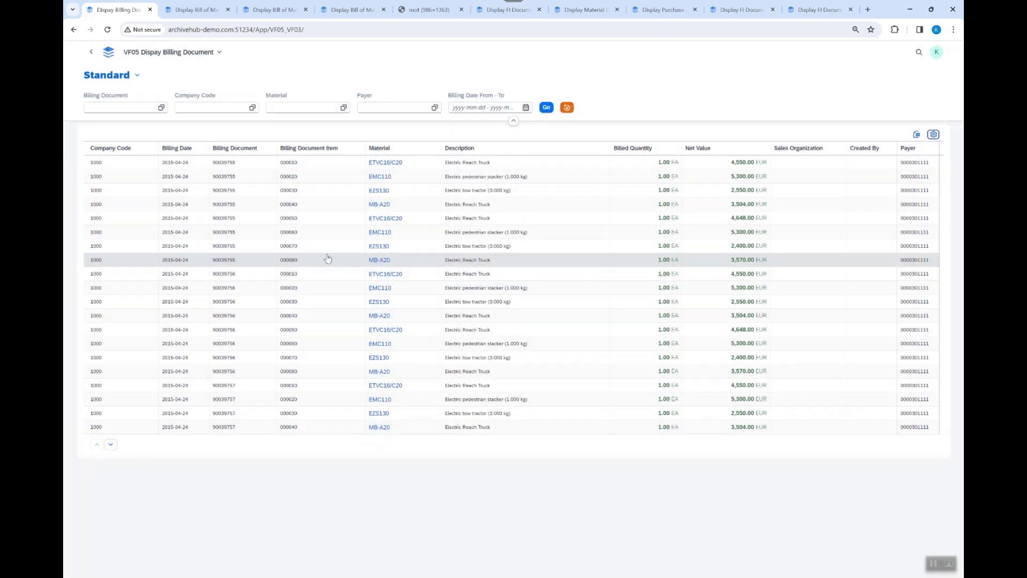
# Apply the saved favourite variant for a single billing document and open the detail view from its first item.
pyautogui.click(137, 75)
pyautogui.click(90, 120)
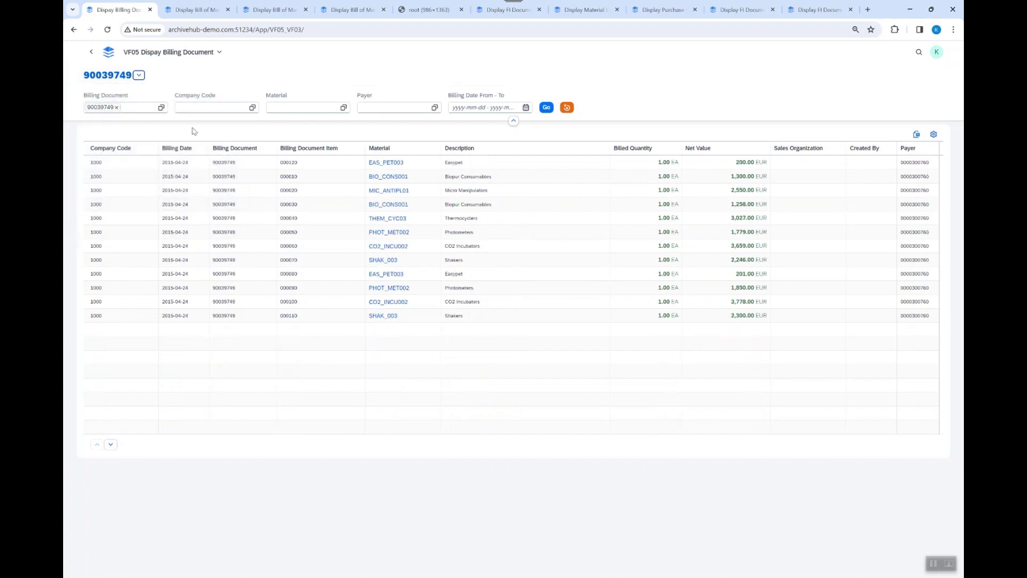
pyautogui.click(136, 164)
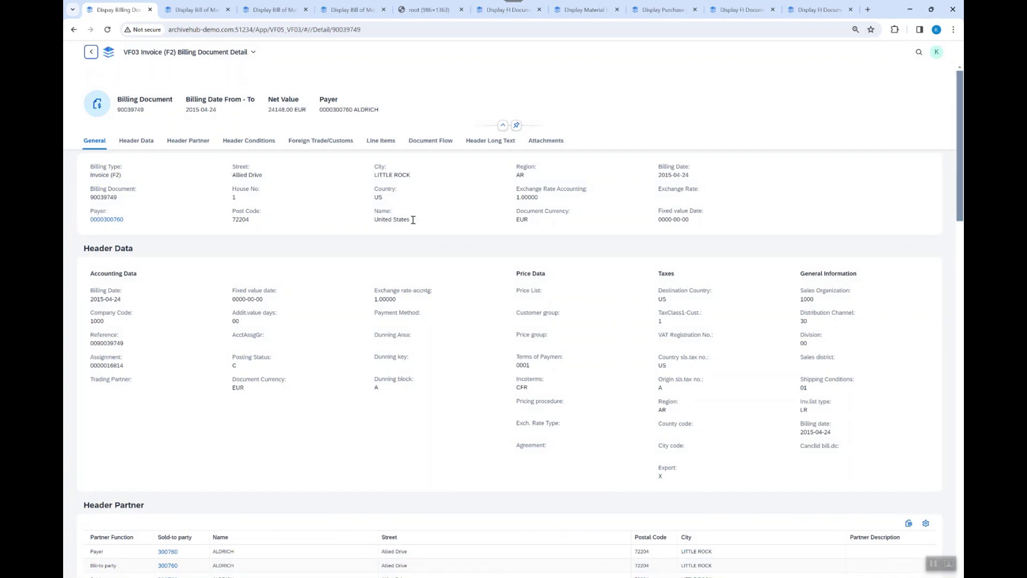
# Examine the billing document's header data, partners, conditions, foreign trade and document flow sections, including the additional line item columns.
pyautogui.scroll(-3, 574, 403)
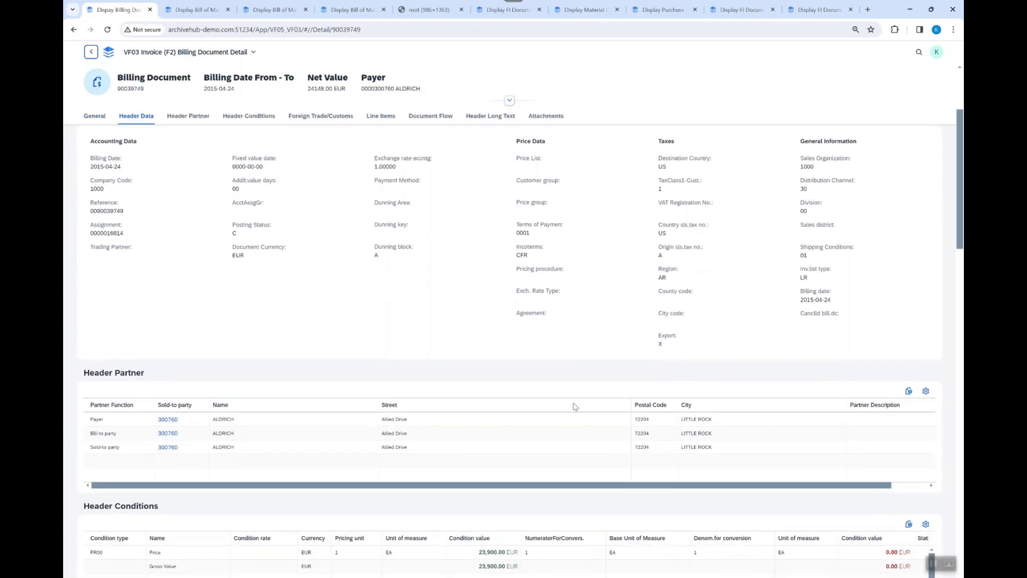
pyautogui.scroll(-5, 512, 336)
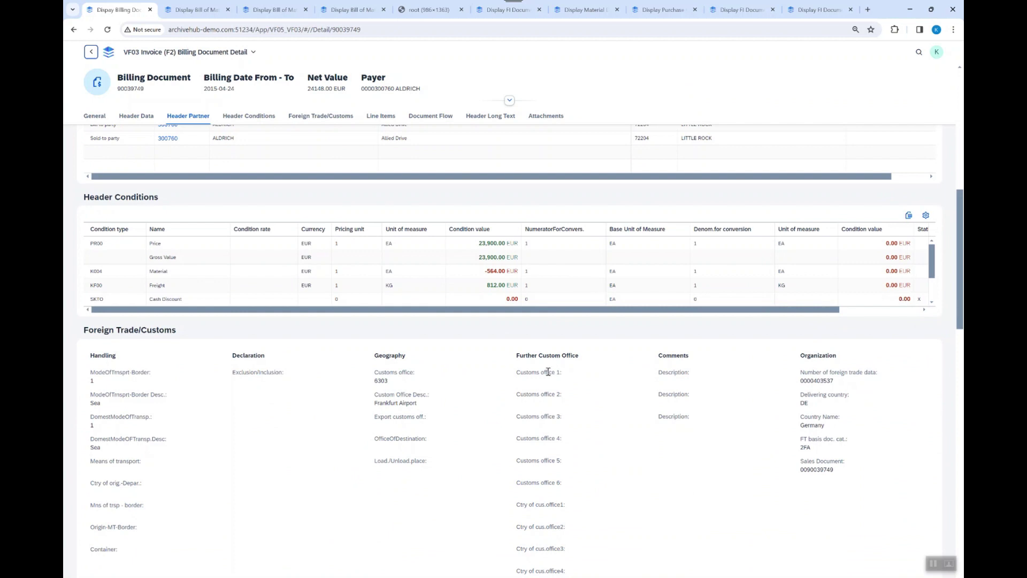
pyautogui.scroll(-2, 548, 372)
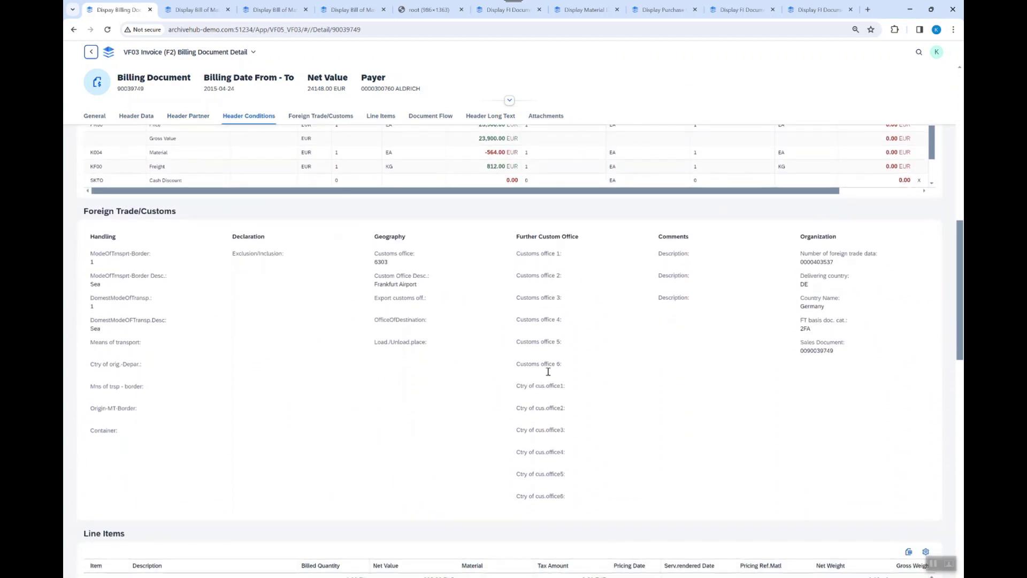
pyautogui.scroll(-3, 548, 375)
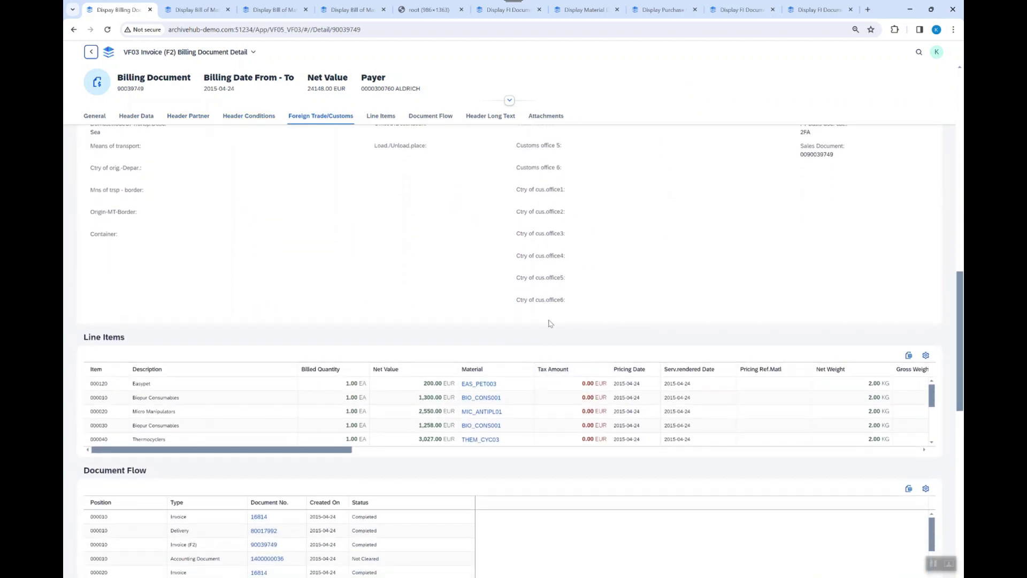
pyautogui.scroll(-2, 549, 323)
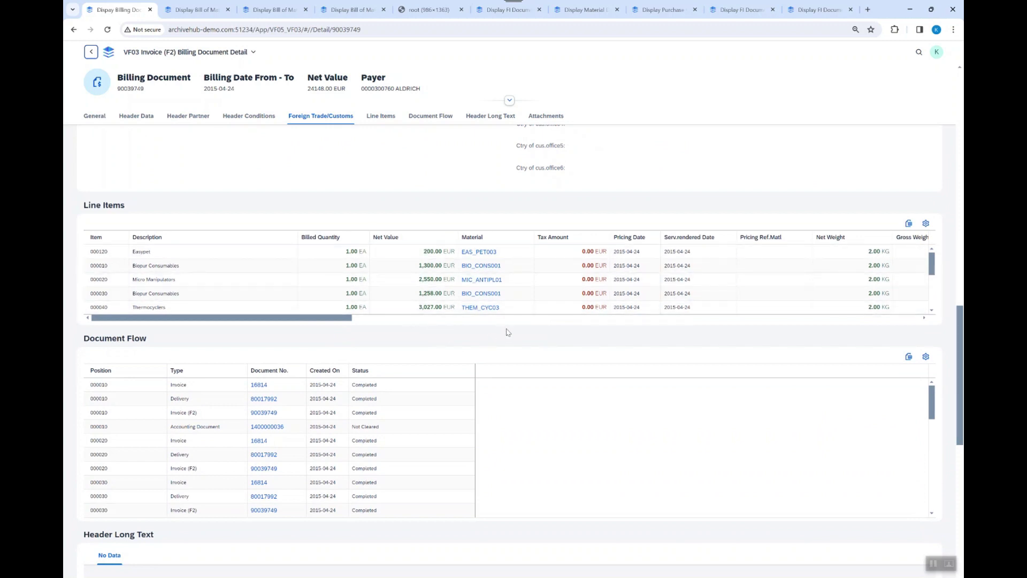
pyautogui.hscroll(2, 600, 292)
pyautogui.hscroll(2, 600, 291)
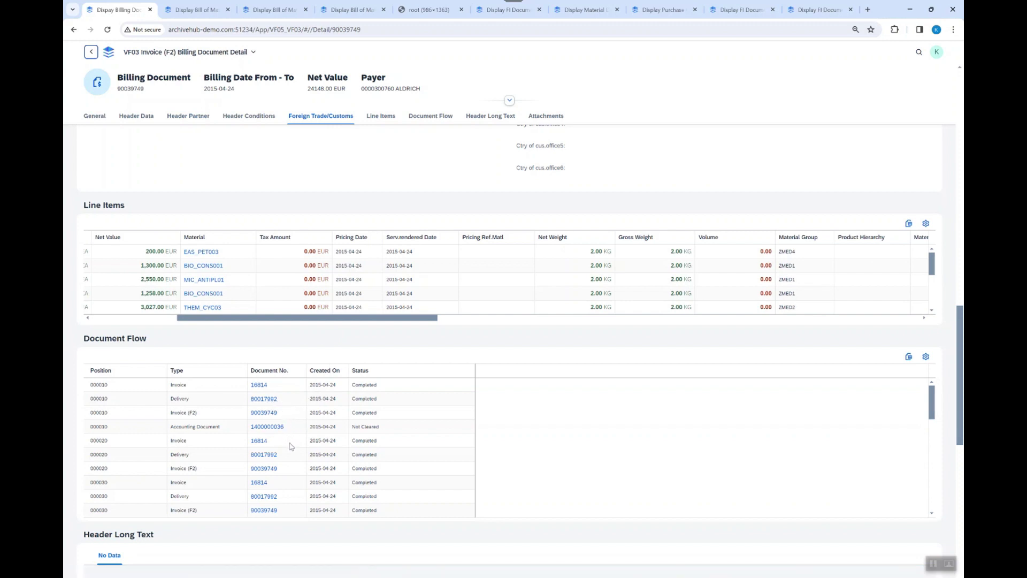
# Open the first delivery from the document flow and review its picking, loading, transport, status, goods movement and header details.
pyautogui.click(264, 399)
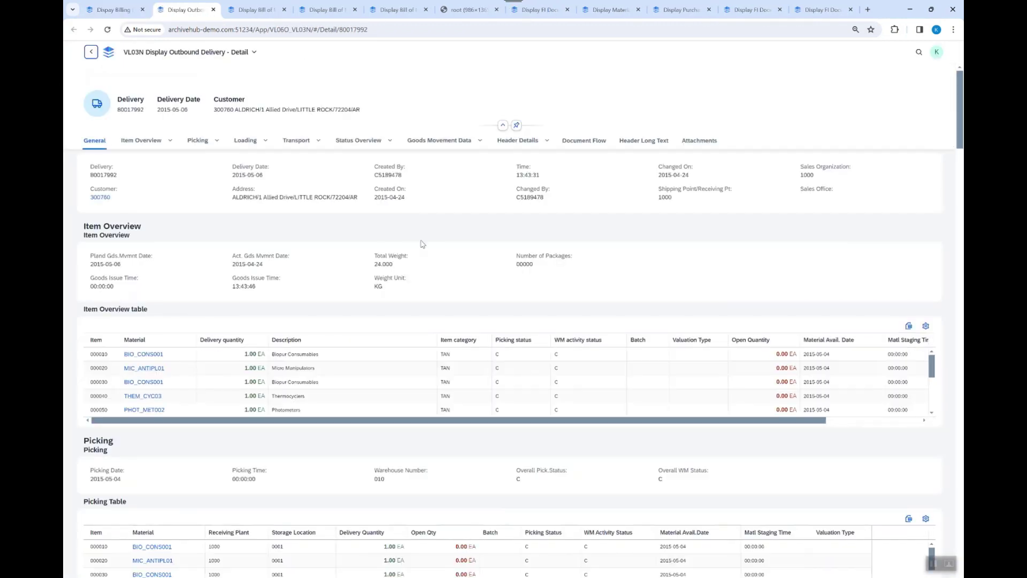
pyautogui.scroll(-6, 369, 268)
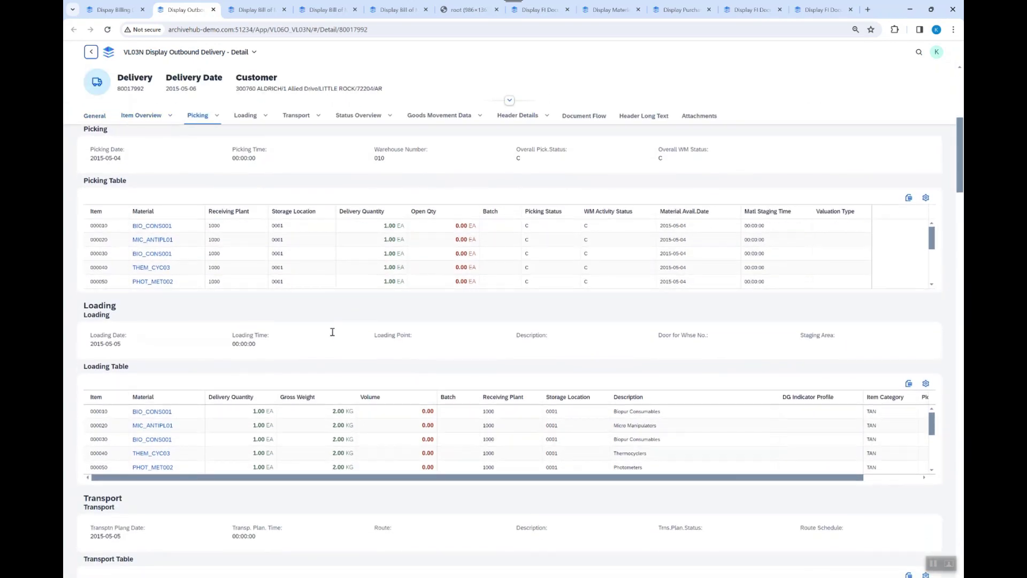
pyautogui.scroll(-4, 333, 331)
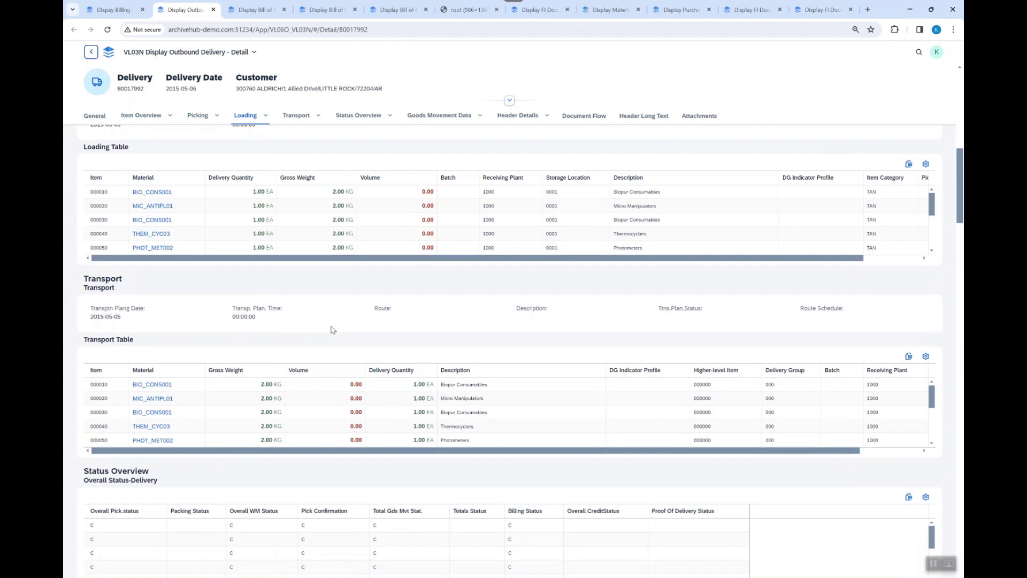
pyautogui.scroll(-6, 332, 330)
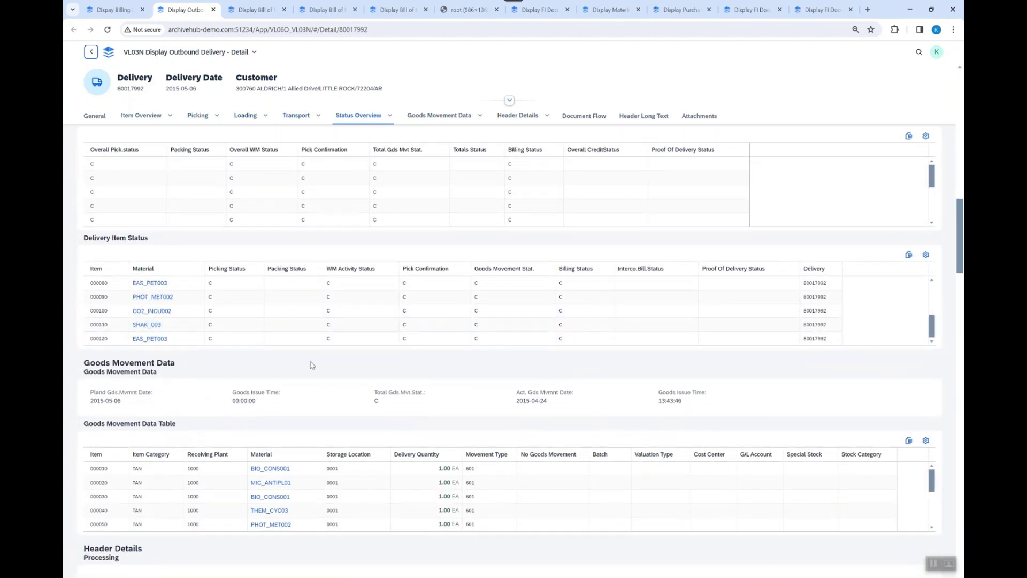
pyautogui.scroll(-6, 312, 363)
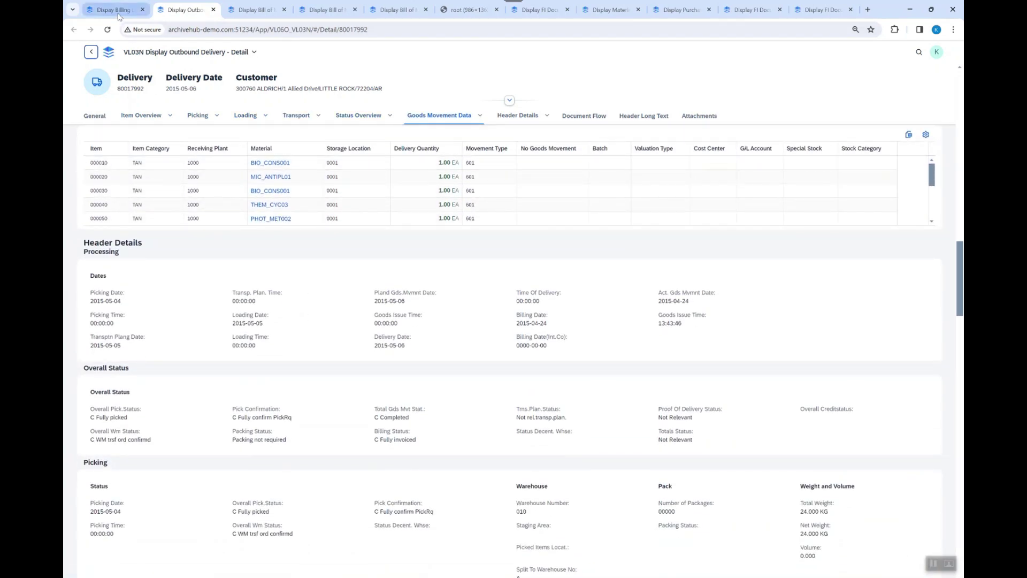
# Return to the billing document, open the accounting document from its document flow, and examine the columns of its line items.
pyautogui.click(119, 17)
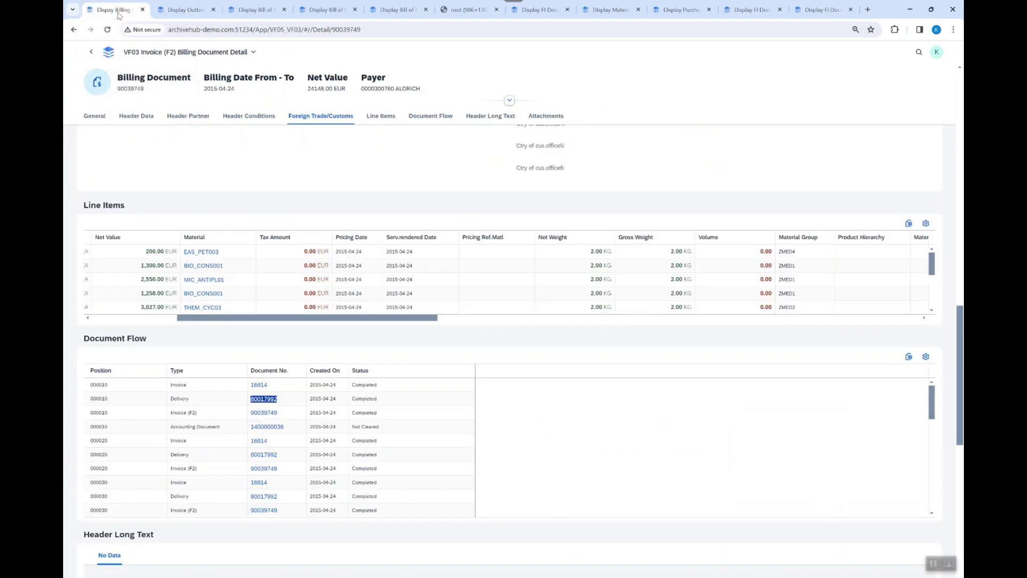
pyautogui.click(273, 427)
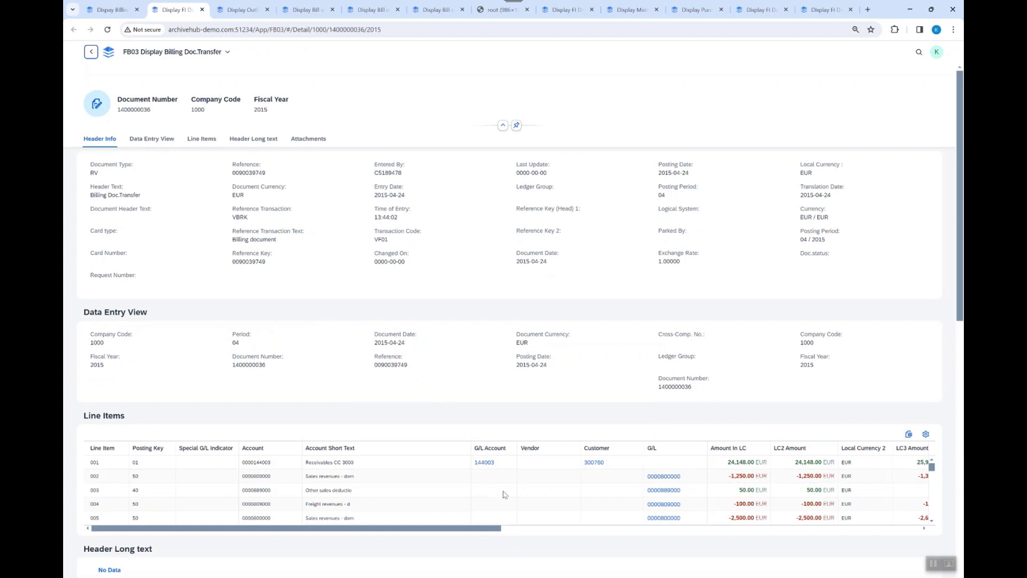
pyautogui.hscroll(3, 503, 495)
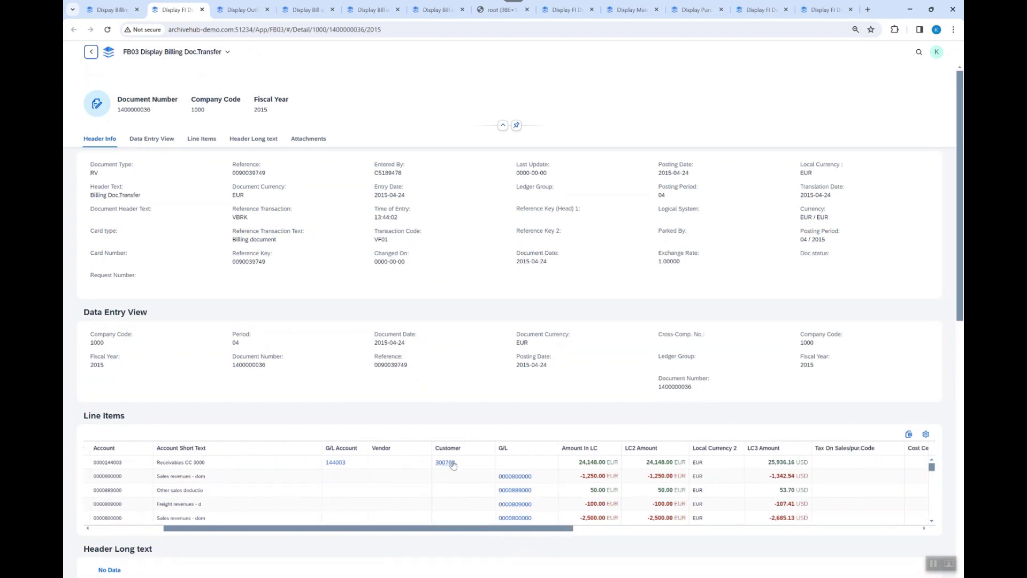
pyautogui.hscroll(5, 592, 489)
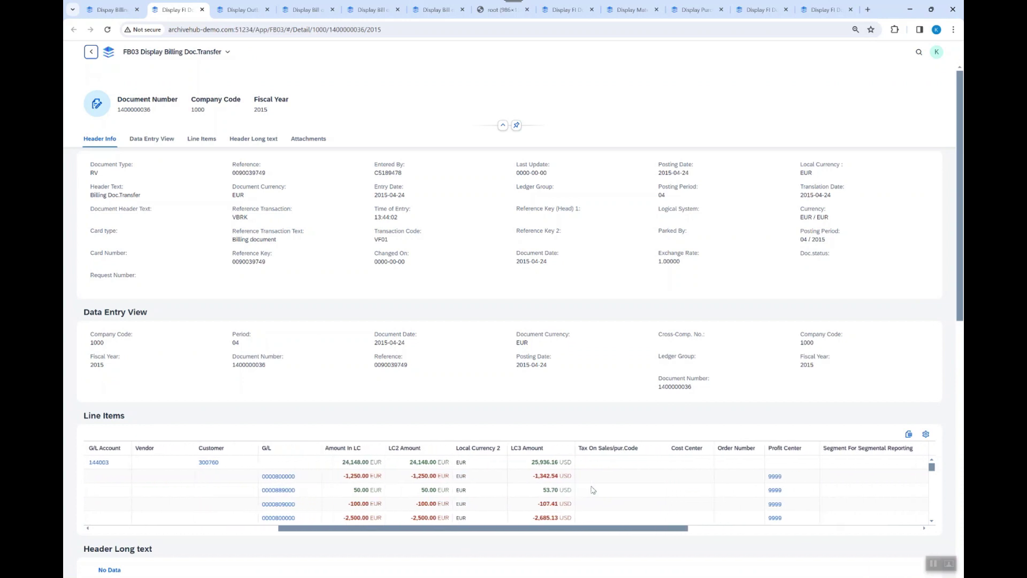
pyautogui.hscroll(2, 592, 490)
pyautogui.hscroll(-2, 638, 493)
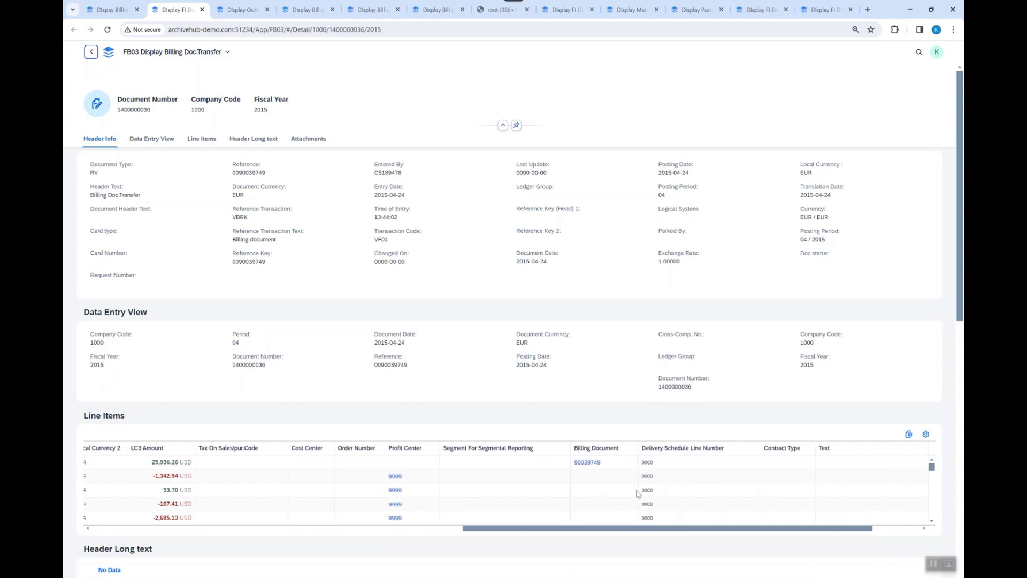
pyautogui.hscroll(-2, 638, 493)
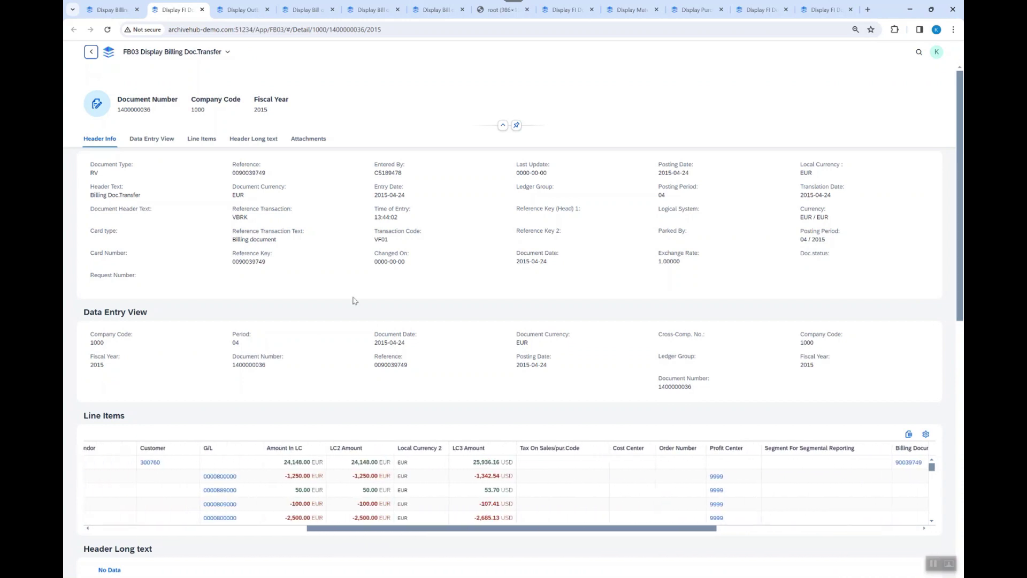
# Return to the billing document and look back over its line items, foreign trade, header and general data.
pyautogui.click(117, 14)
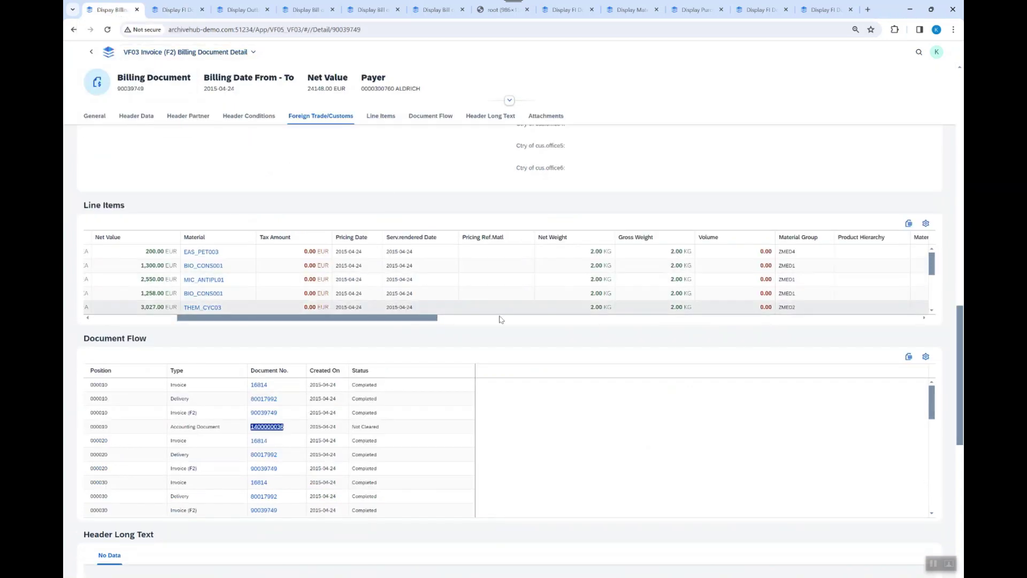
pyautogui.scroll(2, 561, 416)
pyautogui.scroll(15, 561, 416)
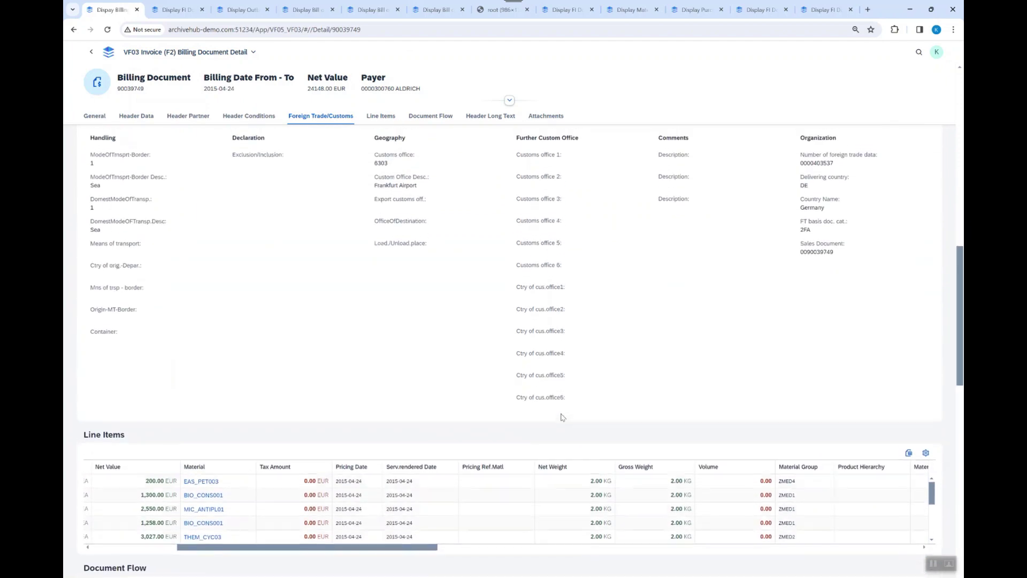
pyautogui.scroll(4, 590, 229)
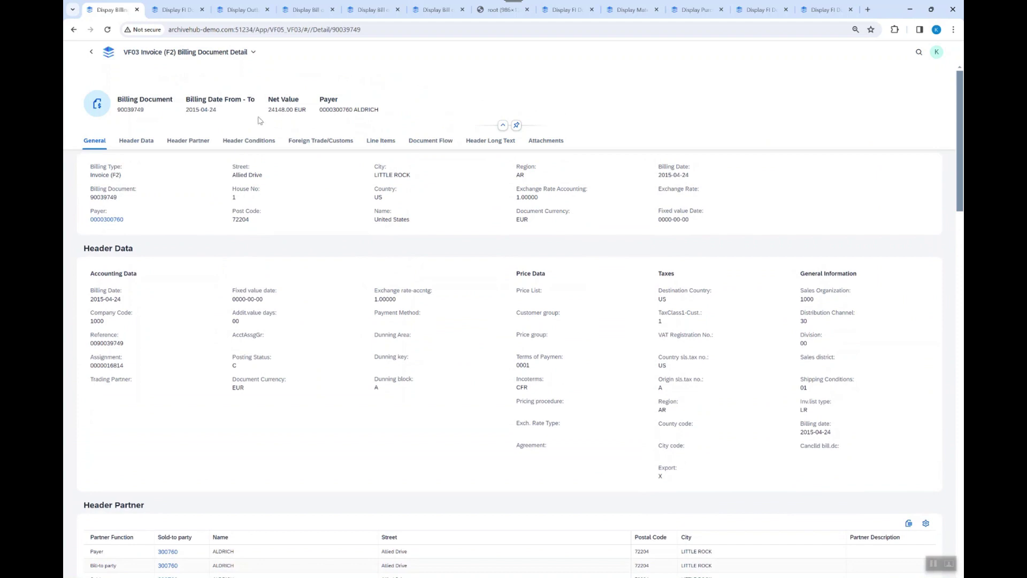
# Leave the billing document for the app overview and open Display Sales Orders from the demo apps.
pyautogui.click(92, 53)
pyautogui.click(92, 54)
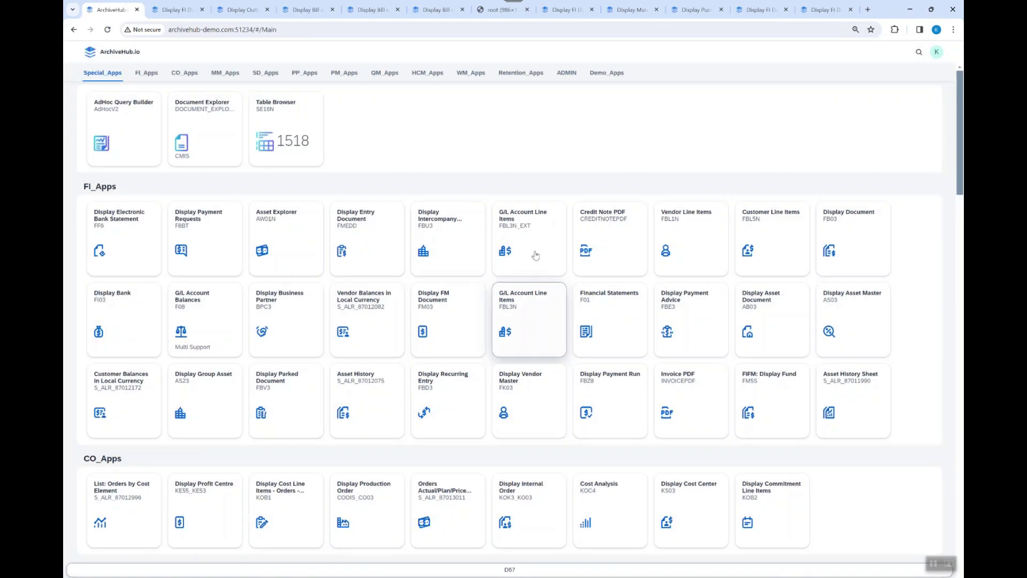
pyautogui.click(606, 74)
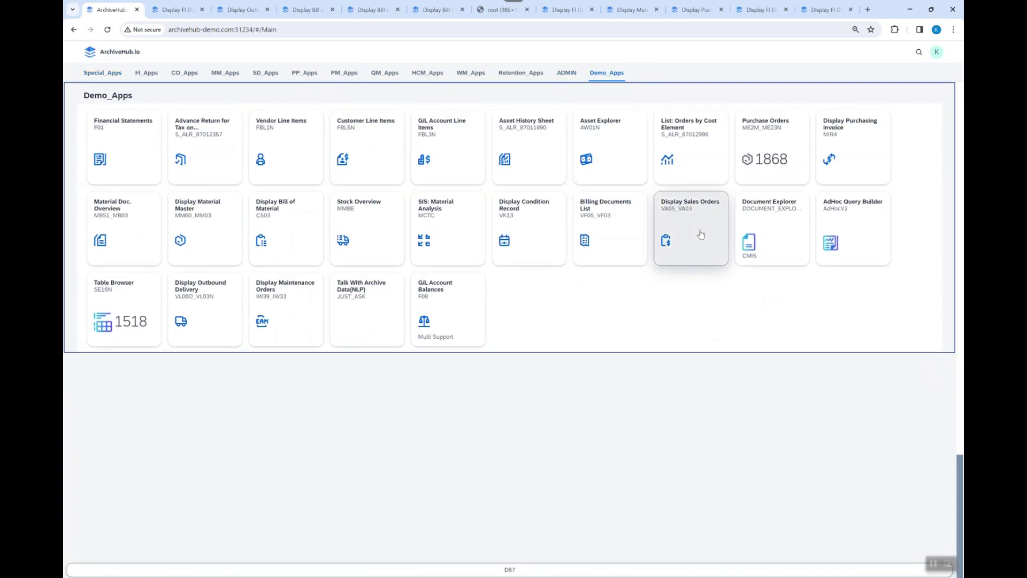
pyautogui.click(688, 246)
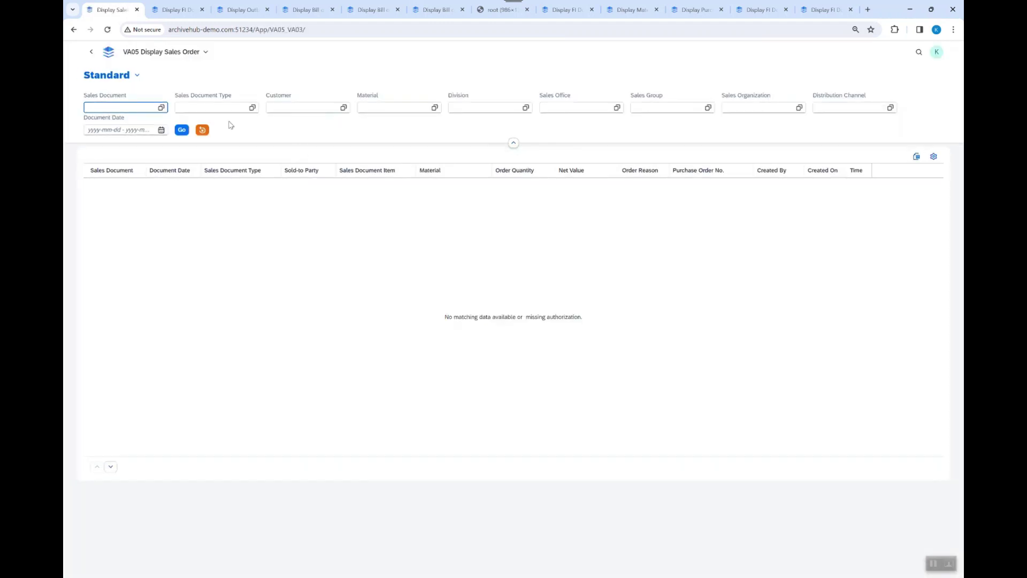
# Apply the saved variant for a single sales order and open the order's detail view from its first item.
pyautogui.click(182, 131)
pyautogui.click(137, 76)
pyautogui.click(94, 121)
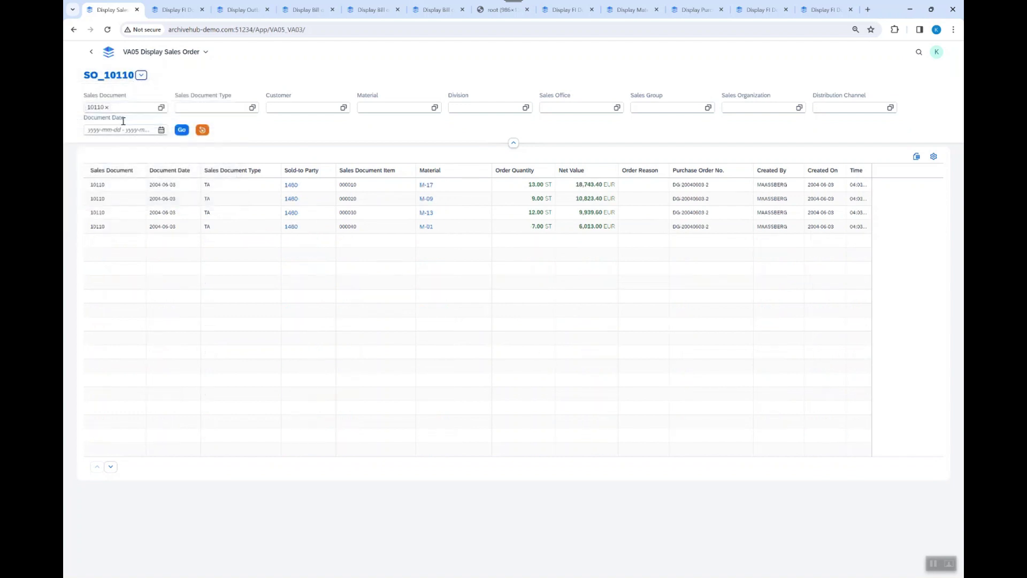
pyautogui.click(127, 187)
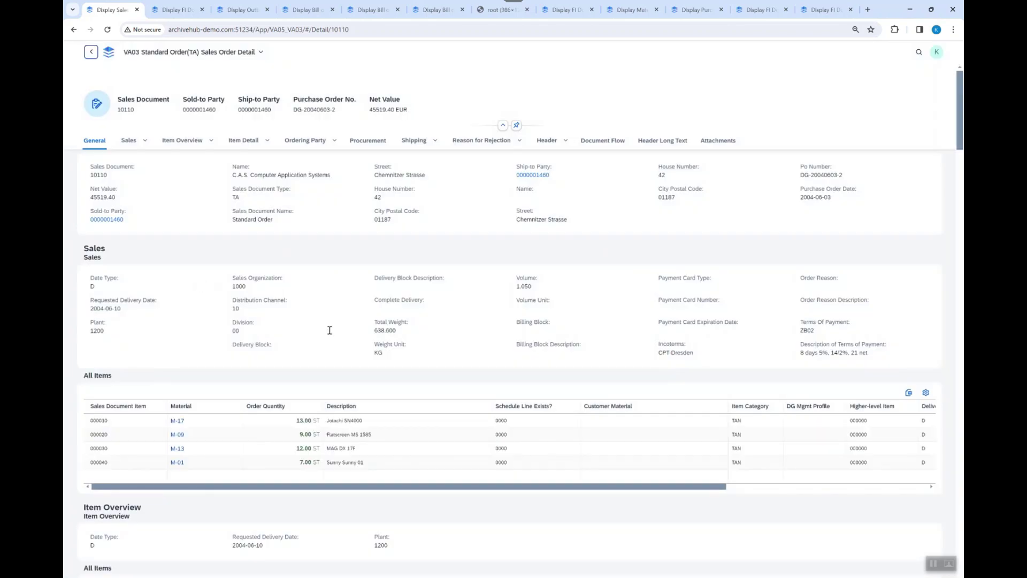
# Examine the sales order's Sales, Item Overview and Item Detail sections and open the detail of item 000010 for material M-17.
pyautogui.scroll(-4, 329, 331)
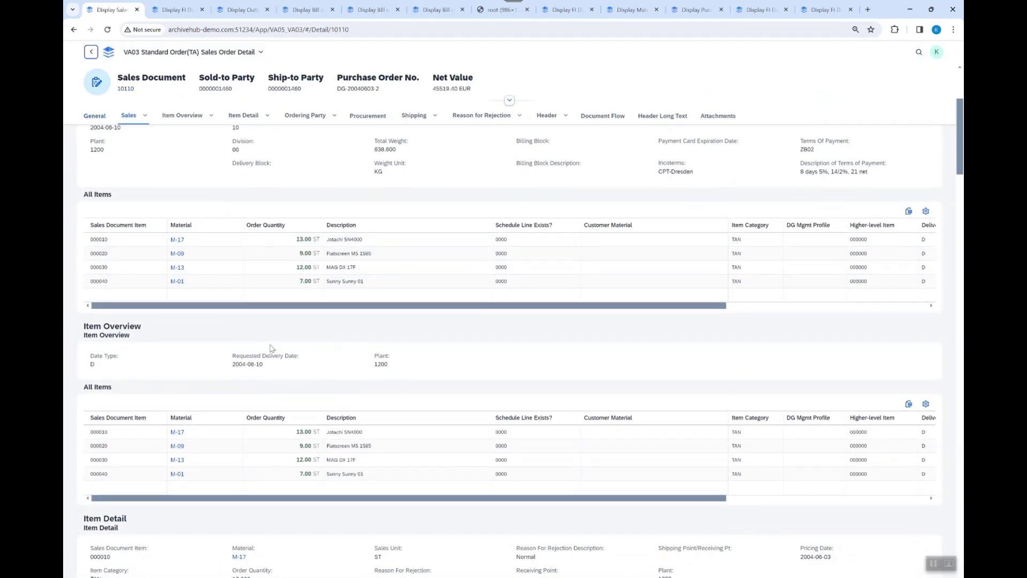
pyautogui.scroll(-4, 270, 349)
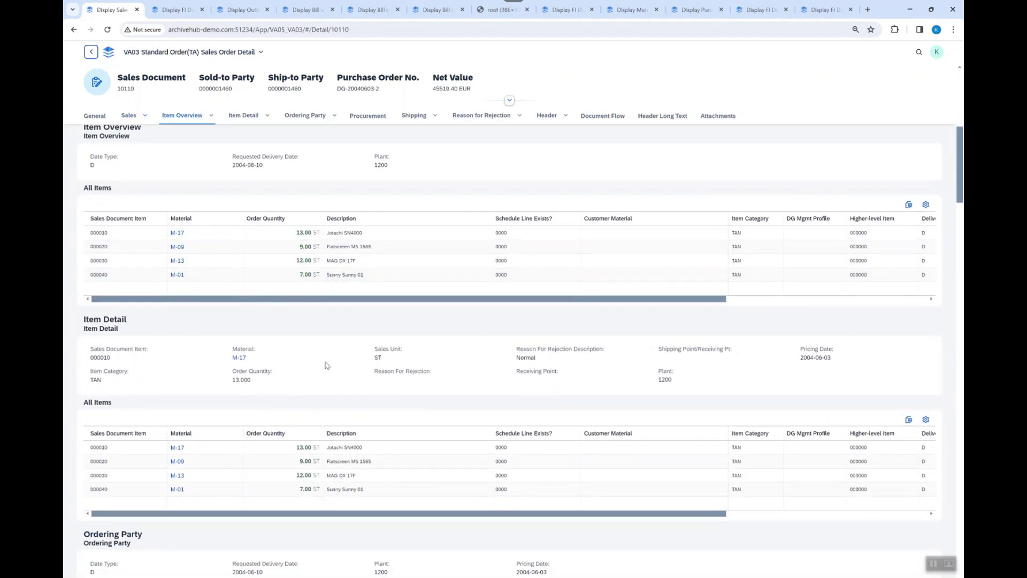
pyautogui.scroll(-3, 327, 370)
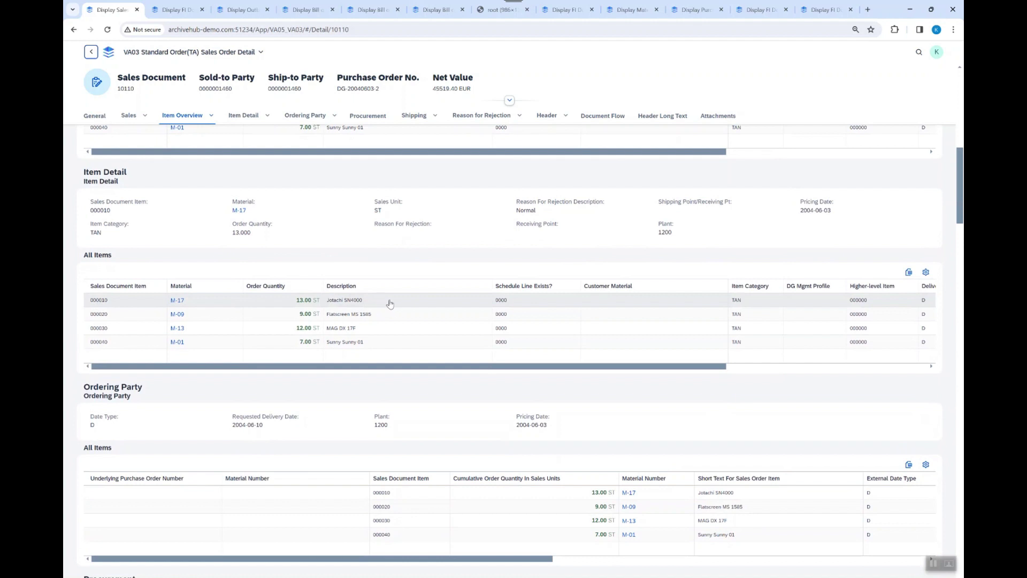
pyautogui.click(389, 305)
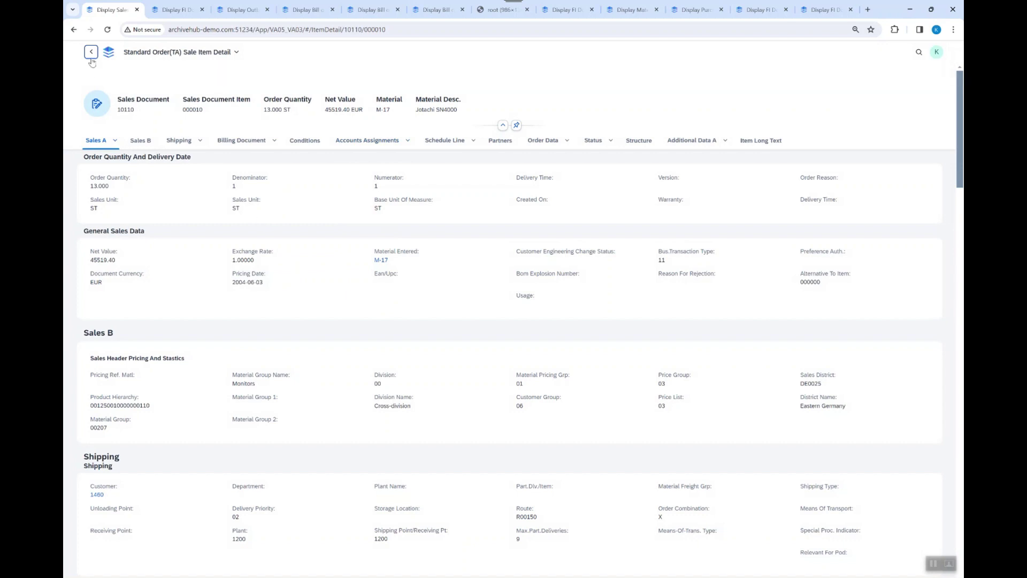
# Return to the sales order and examine its header data, partners, processing status, completeness and document flow.
pyautogui.click(92, 53)
pyautogui.scroll(-5, 278, 356)
pyautogui.scroll(-6, 249, 405)
pyautogui.scroll(-9, 277, 422)
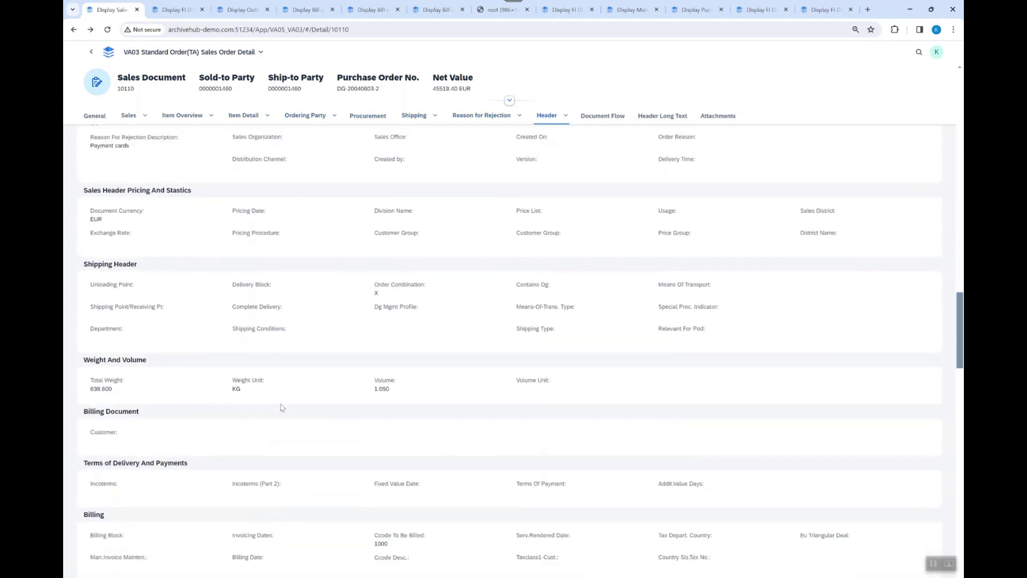
pyautogui.scroll(-9, 282, 408)
pyautogui.scroll(-5, 305, 418)
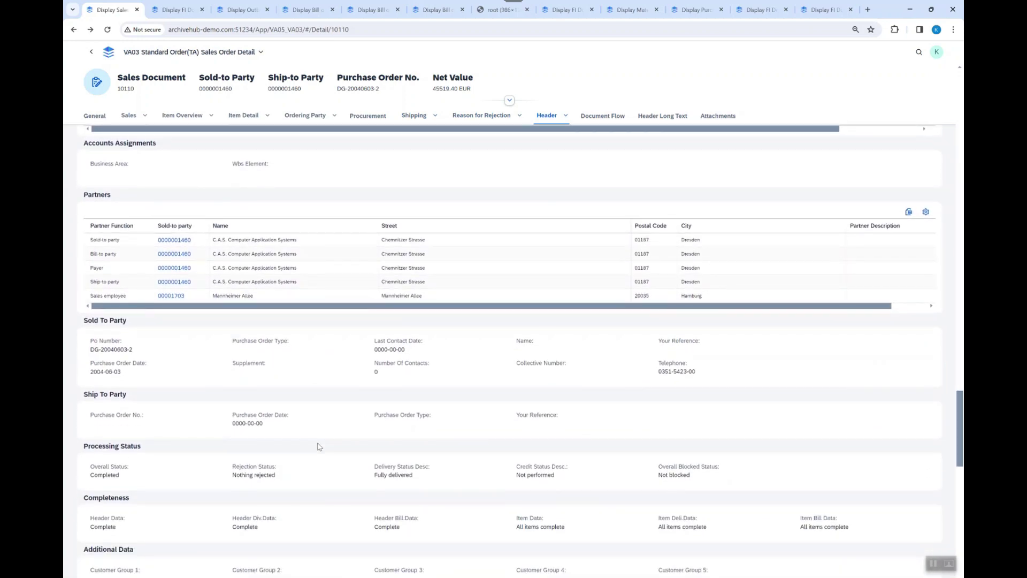
pyautogui.scroll(-5, 318, 446)
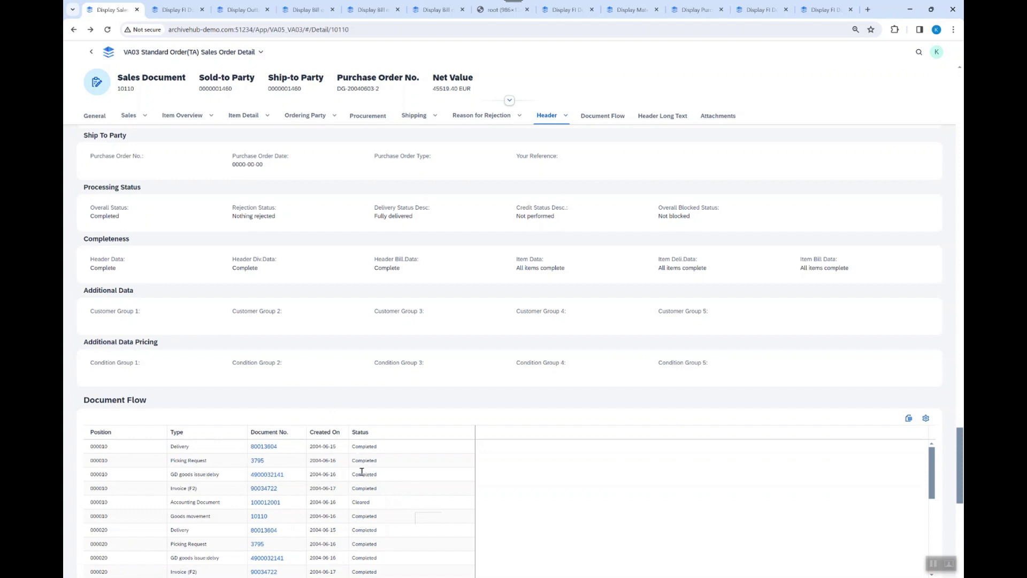
pyautogui.scroll(1, 342, 471)
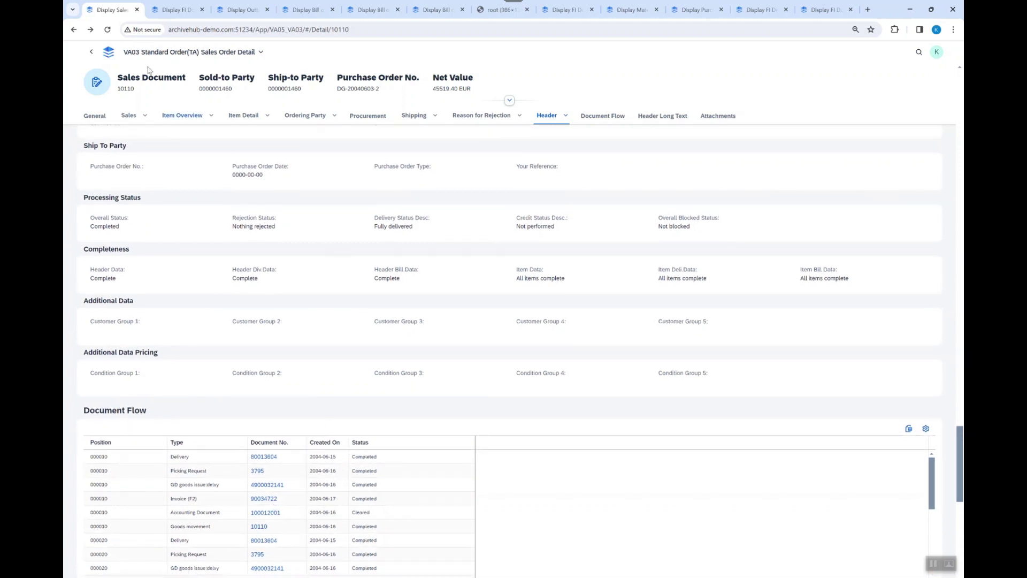
# Leave the sales order display and open Document Explorer from the demo apps.
pyautogui.click(90, 53)
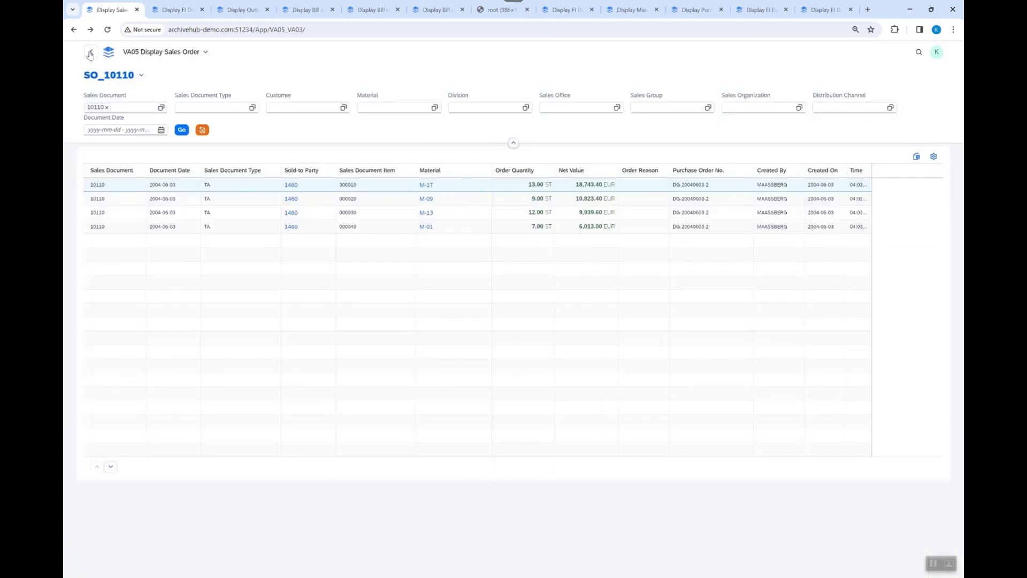
pyautogui.click(90, 52)
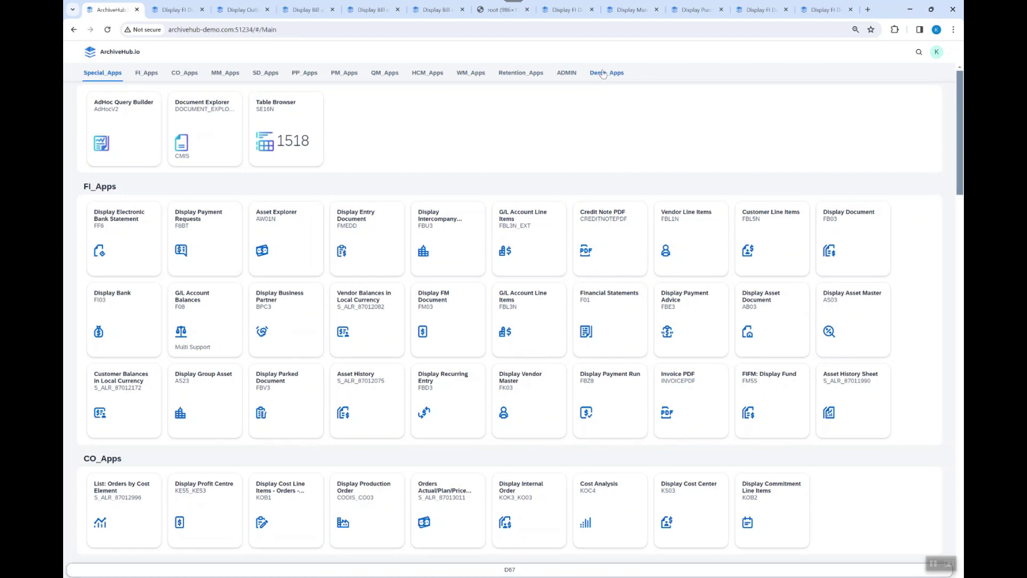
pyautogui.click(603, 74)
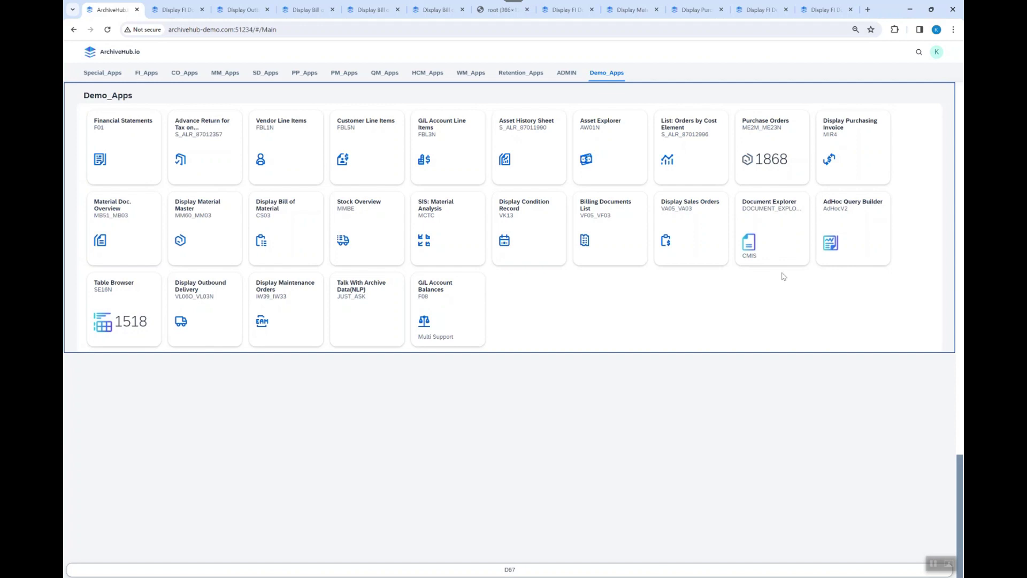
pyautogui.click(775, 242)
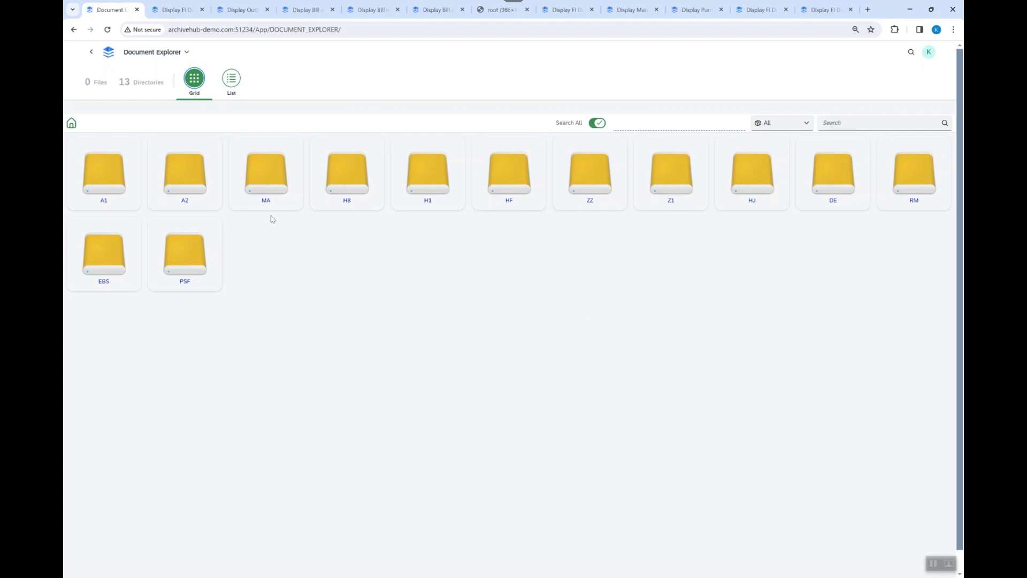
# Open the dms_C3D_SAP-32 PDF from the A2 repository for viewing and return to the list of repositories.
pyautogui.doubleClick(194, 182)
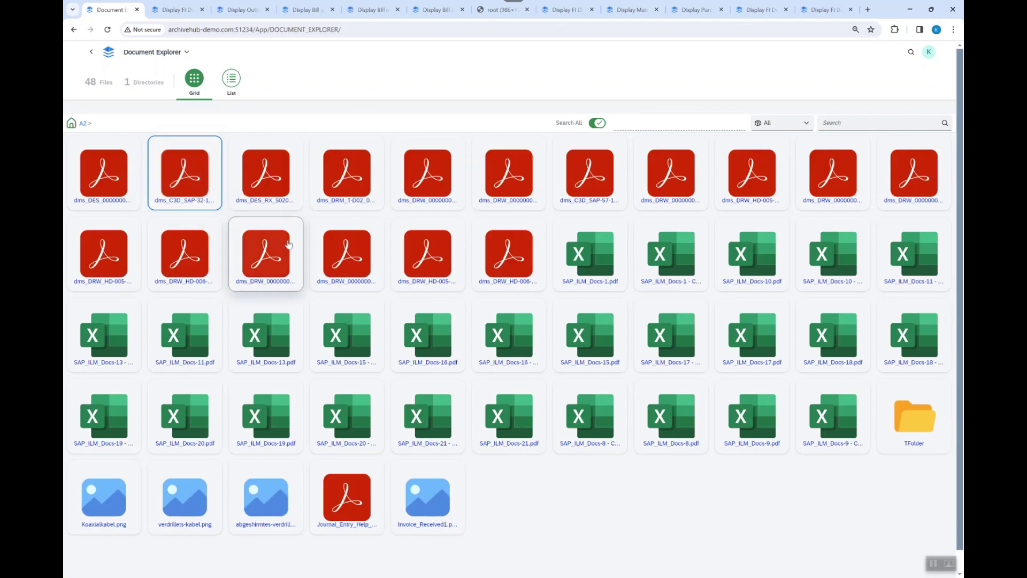
pyautogui.doubleClick(183, 184)
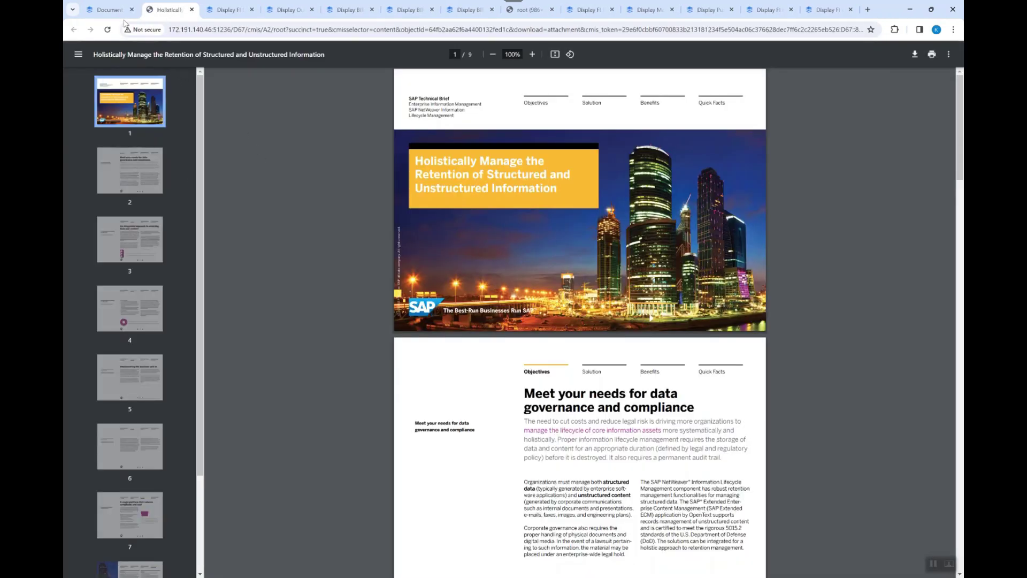
pyautogui.click(112, 10)
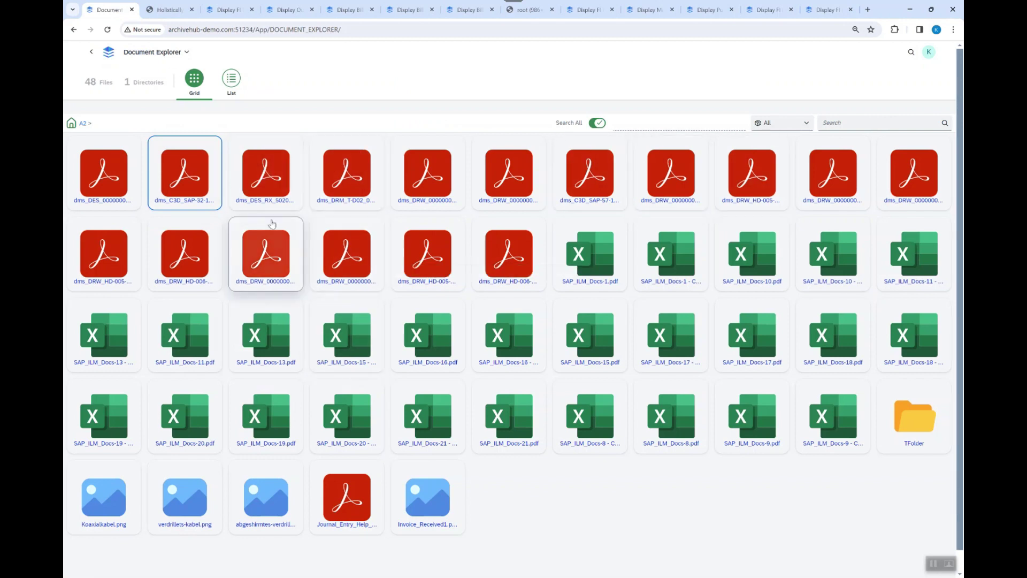
pyautogui.click(71, 124)
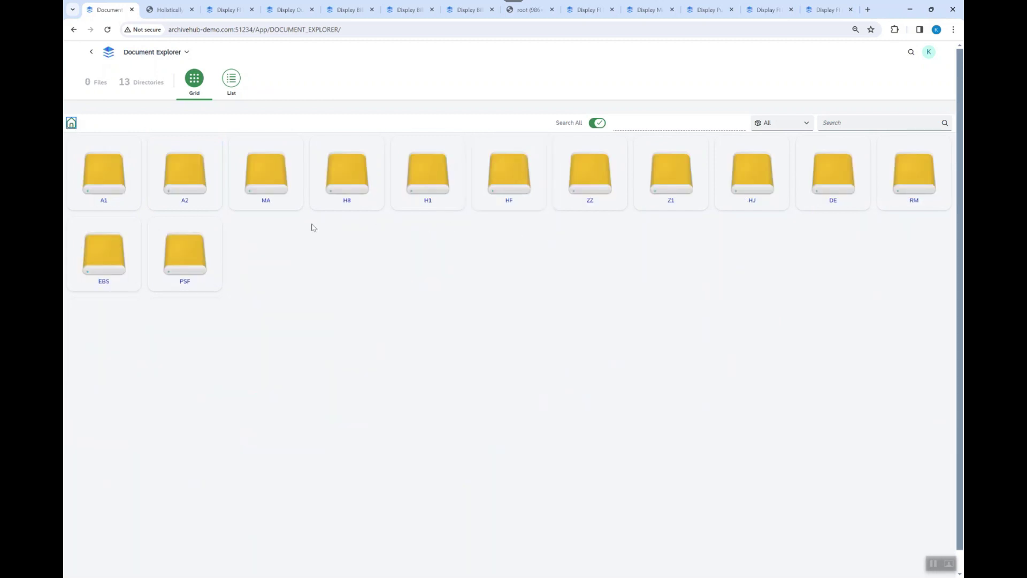
# Search all repositories for 45000 and review the matching documents' metadata in list view.
pyautogui.click(851, 123)
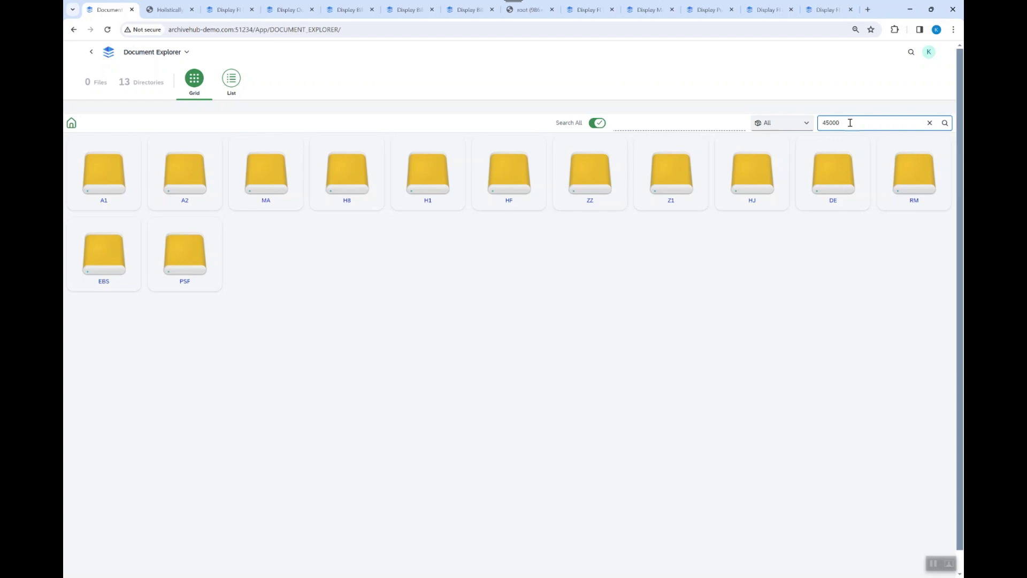
pyautogui.press('Return')
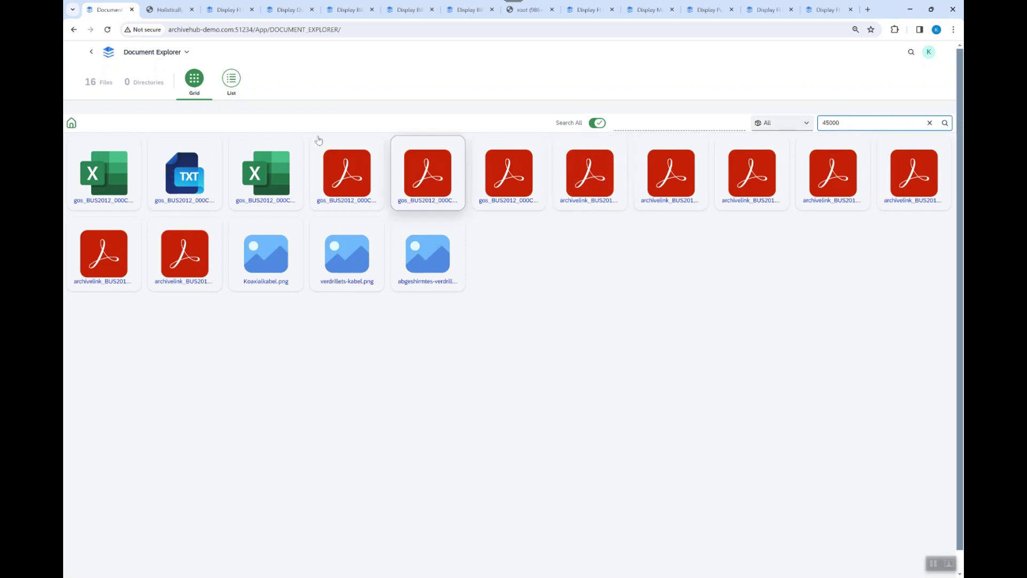
pyautogui.click(239, 84)
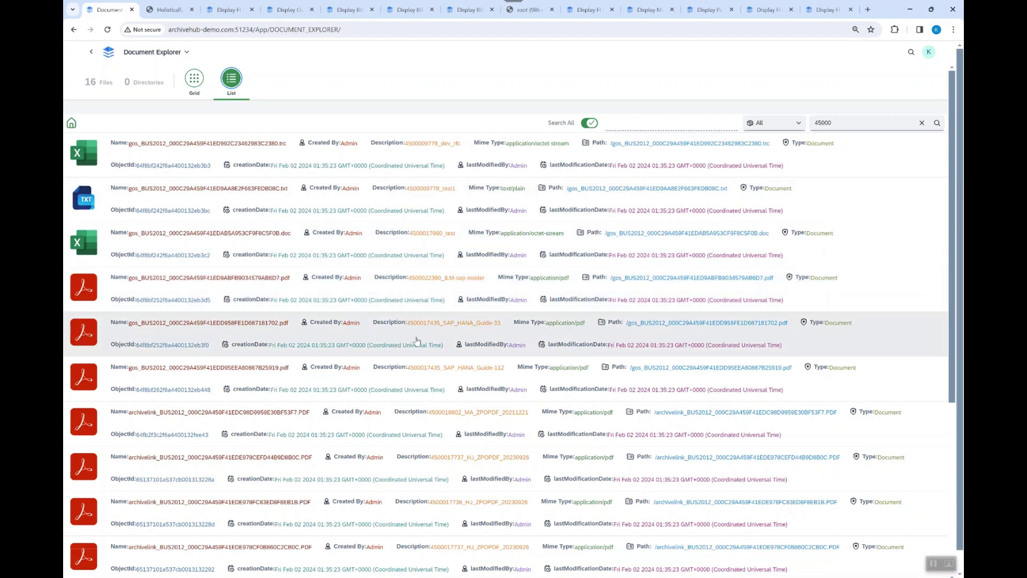
pyautogui.scroll(-2, 417, 341)
pyautogui.scroll(1, 416, 340)
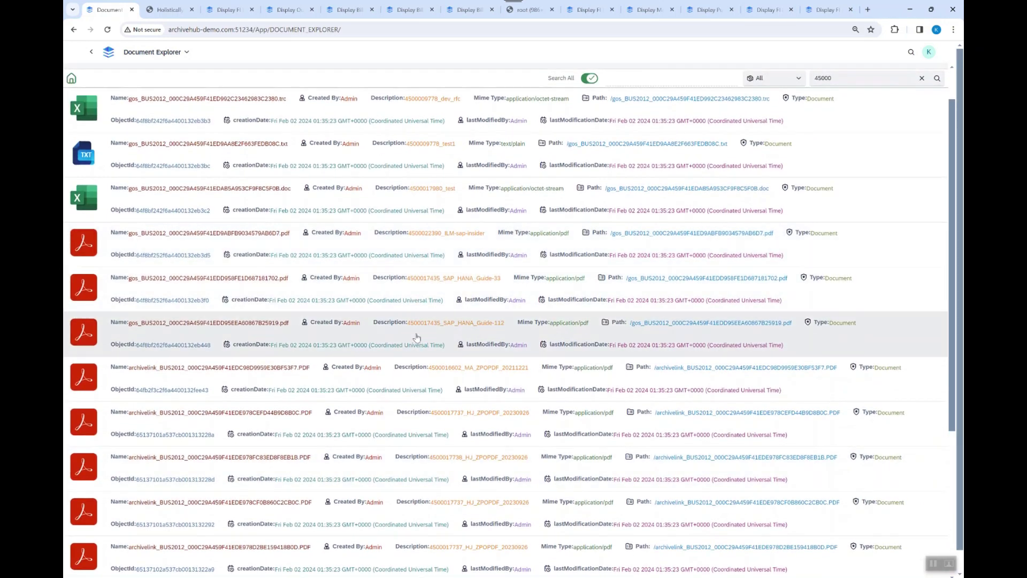
pyautogui.scroll(1, 402, 284)
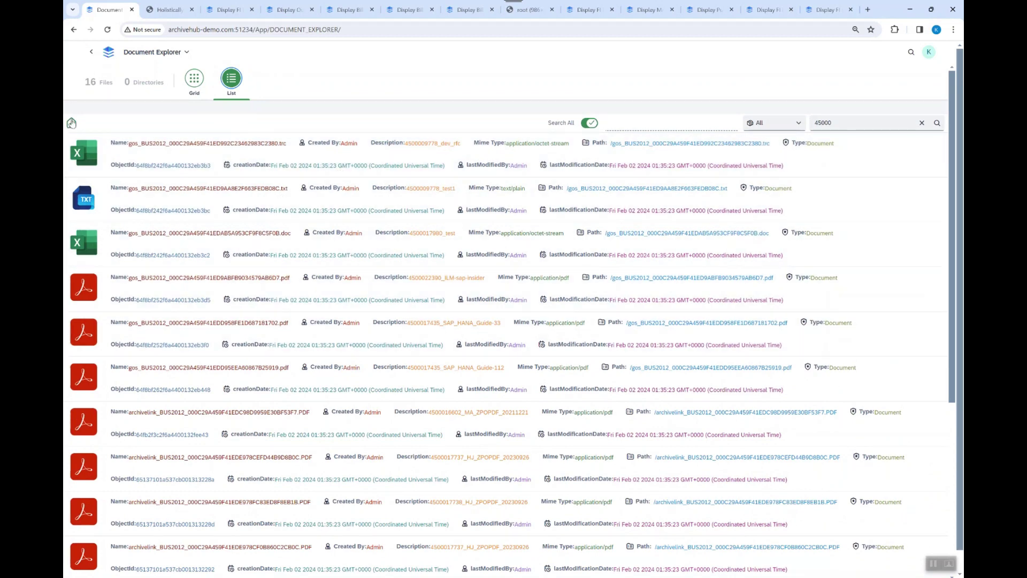
# Leave Document Explorer for Table Browser and display the records of the purchasing document item table EKPO.
pyautogui.click(91, 53)
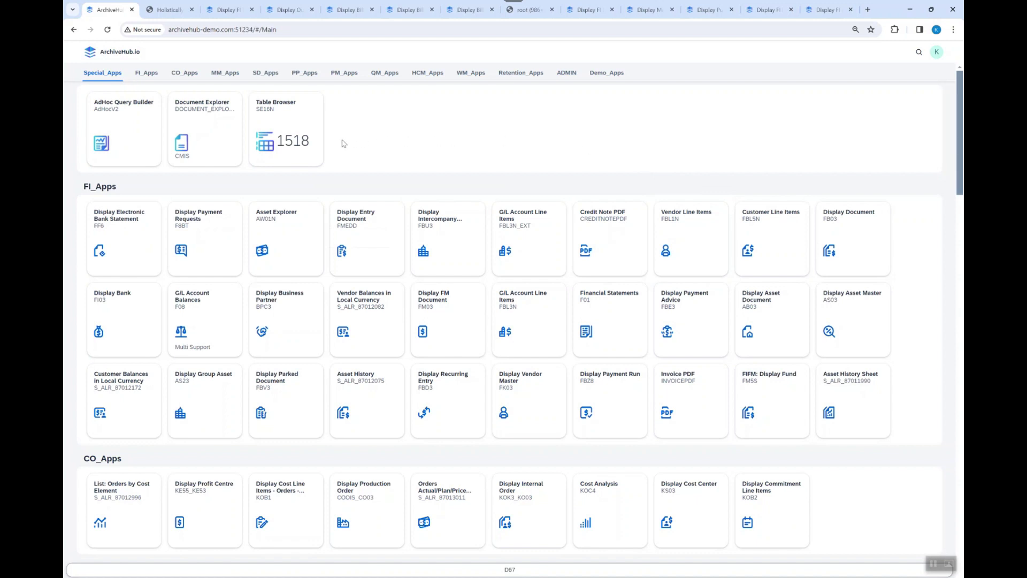
pyautogui.click(290, 128)
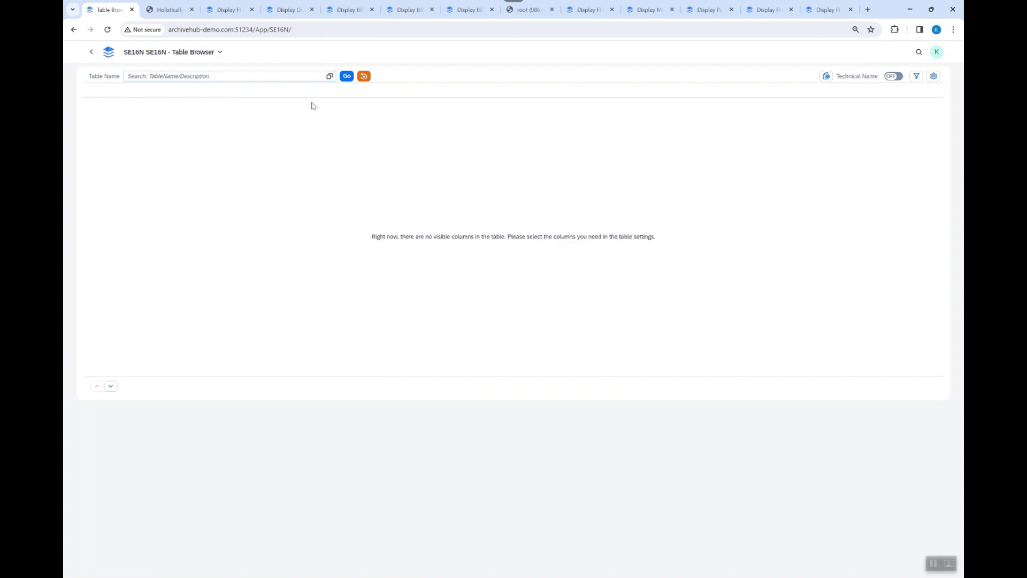
pyautogui.click(329, 76)
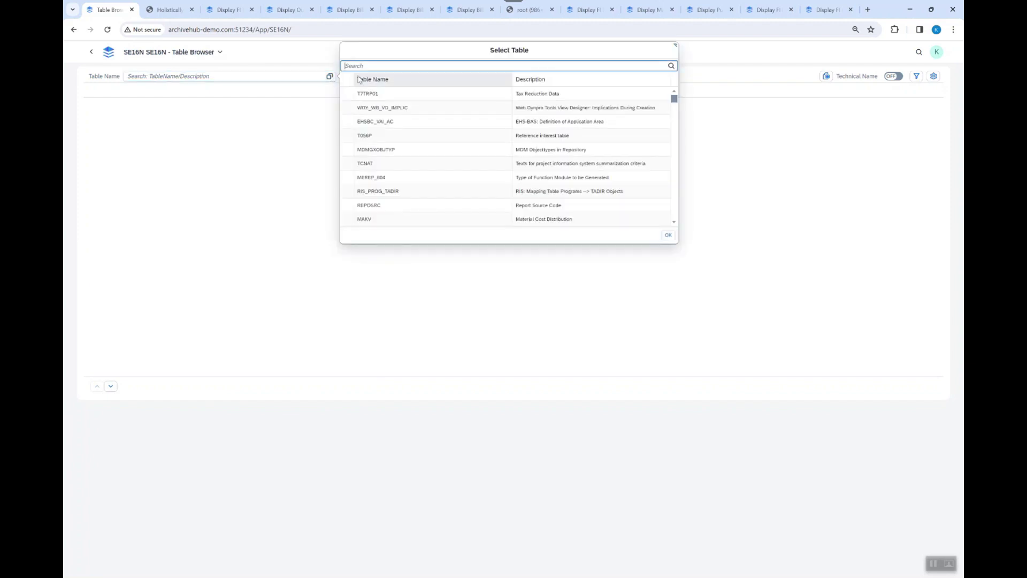
pyautogui.write('Purchasing')
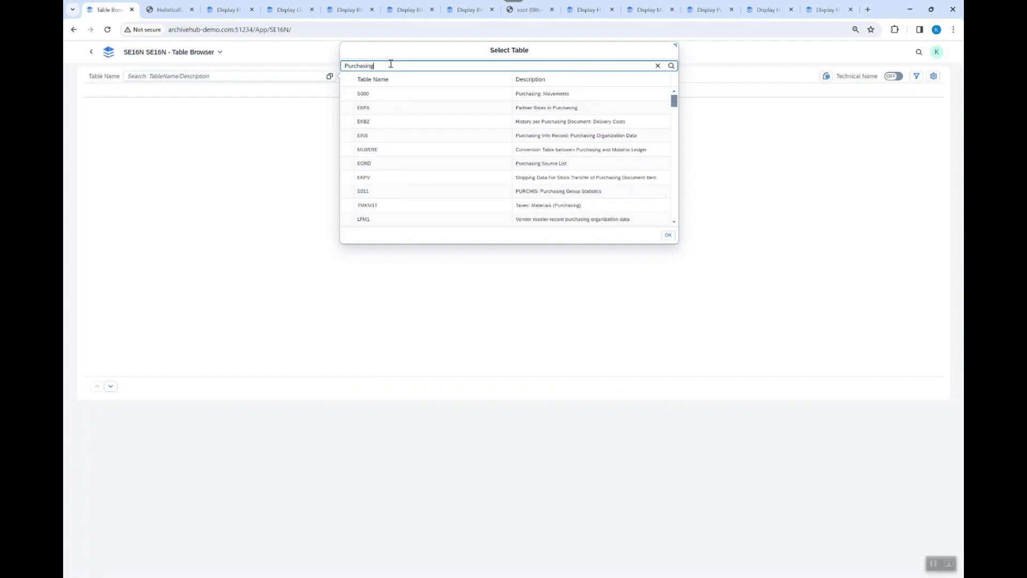
pyautogui.write(' do')
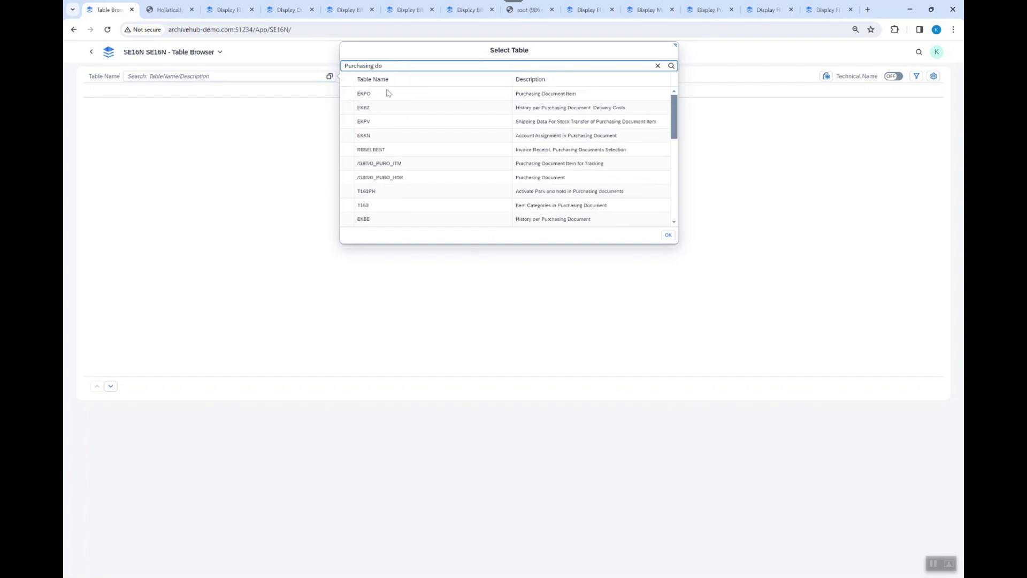
pyautogui.click(347, 94)
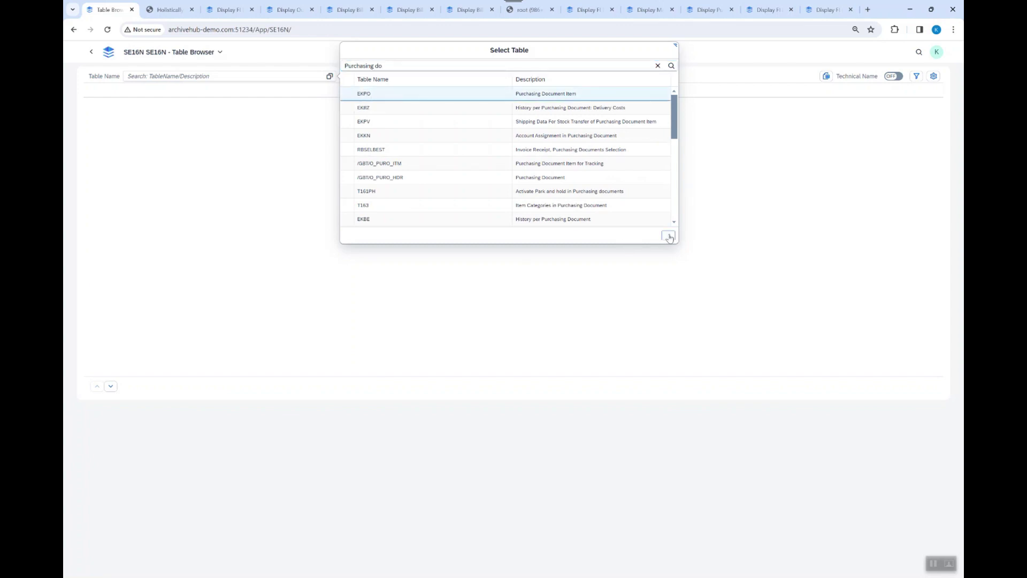
pyautogui.click(669, 236)
pyautogui.click(347, 77)
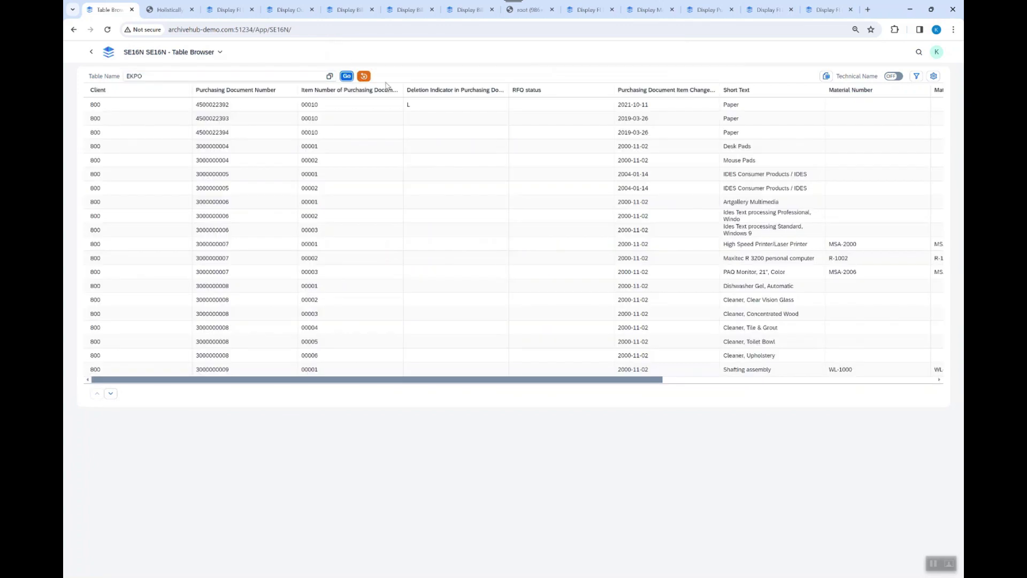
pyautogui.hscroll(8, 697, 196)
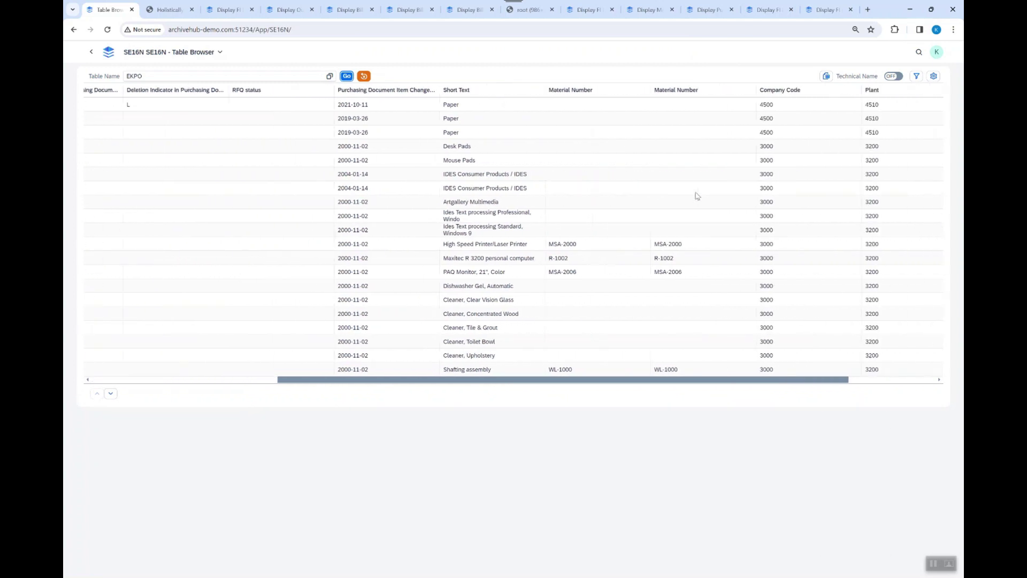
# Add the EKPO columns from Material Group (MATKL) through Denominator for Conversion of Order Unit to Base Unit (UMREN) to the displayed table.
pyautogui.click(933, 76)
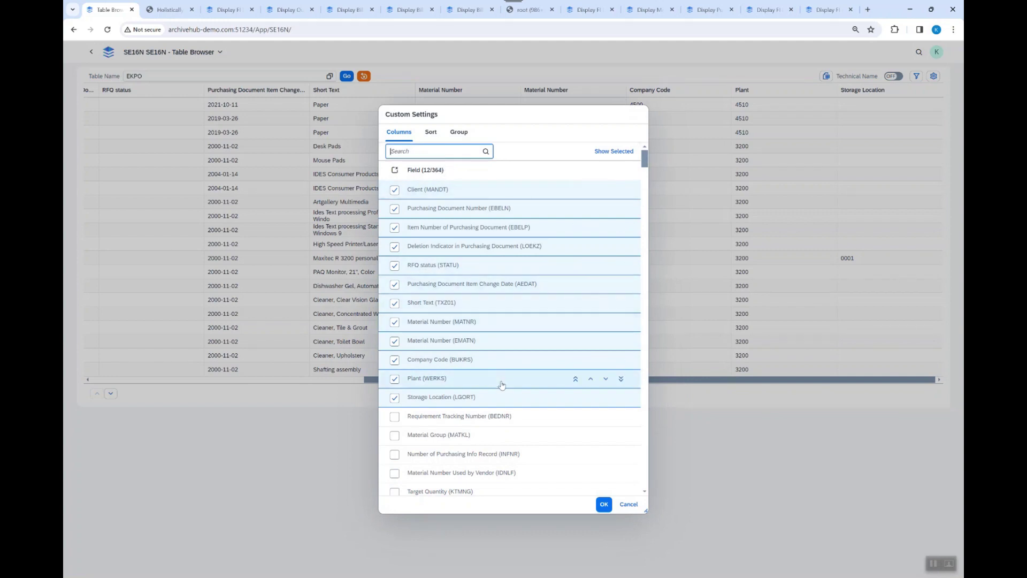
pyautogui.scroll(-3, 500, 386)
pyautogui.click(394, 287)
pyautogui.click(394, 306)
pyautogui.click(395, 325)
pyautogui.click(394, 344)
pyautogui.click(394, 363)
pyautogui.click(394, 382)
pyautogui.click(394, 400)
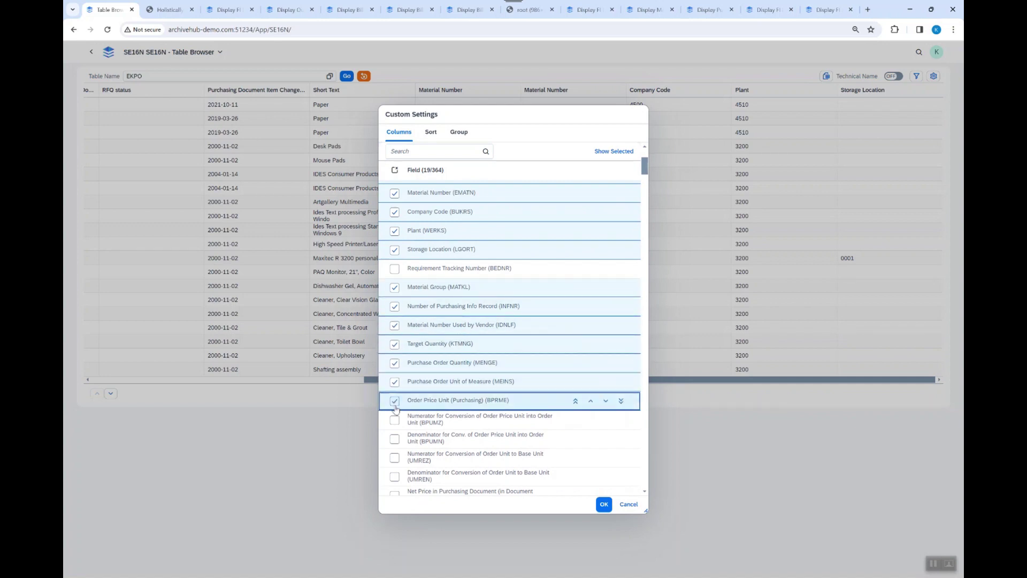
pyautogui.click(394, 420)
pyautogui.click(395, 439)
pyautogui.click(394, 458)
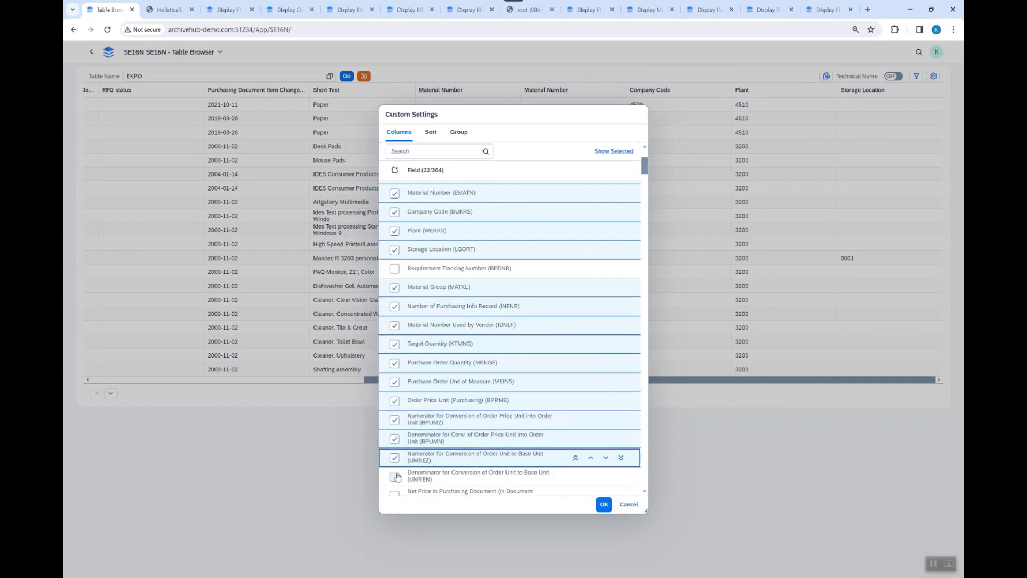
pyautogui.click(394, 477)
pyautogui.click(604, 504)
pyautogui.hscroll(5, 819, 236)
pyautogui.hscroll(3, 819, 238)
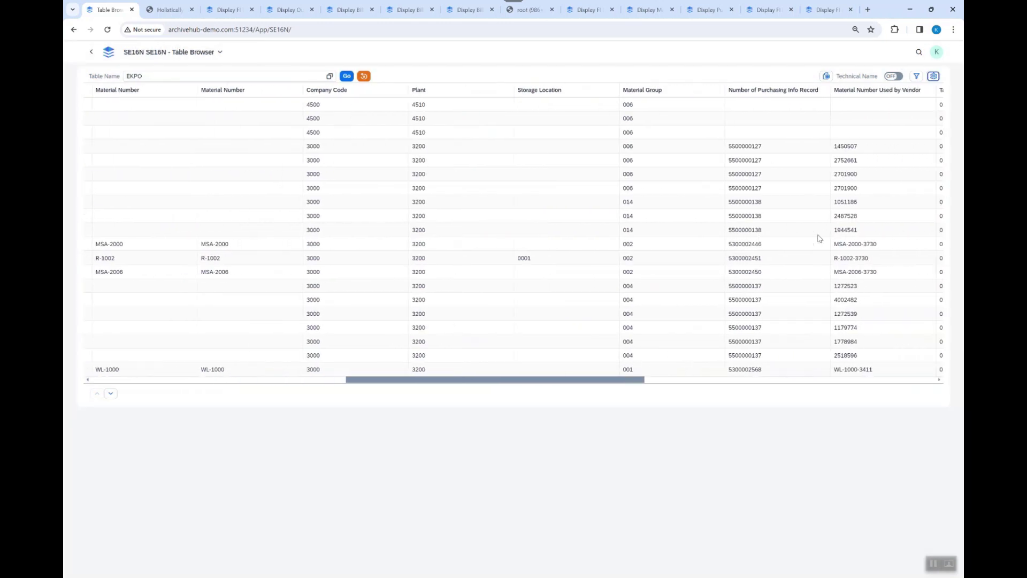
pyautogui.hscroll(-5, 818, 238)
pyautogui.hscroll(-5, 819, 238)
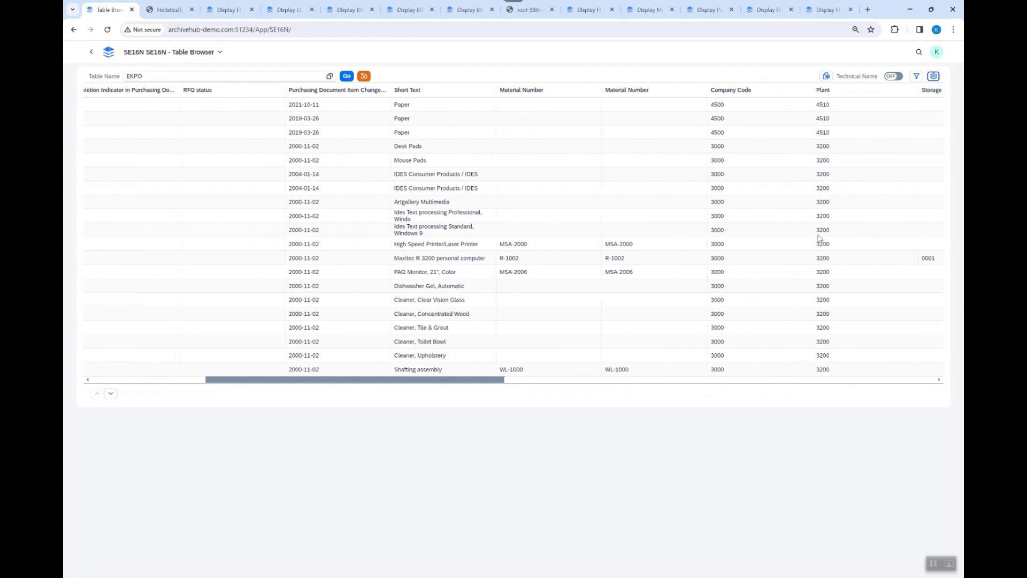
# Add Short Text (TXZ01) as a filter field and list the EKPO records whose short text matches Pump.
pyautogui.click(933, 75)
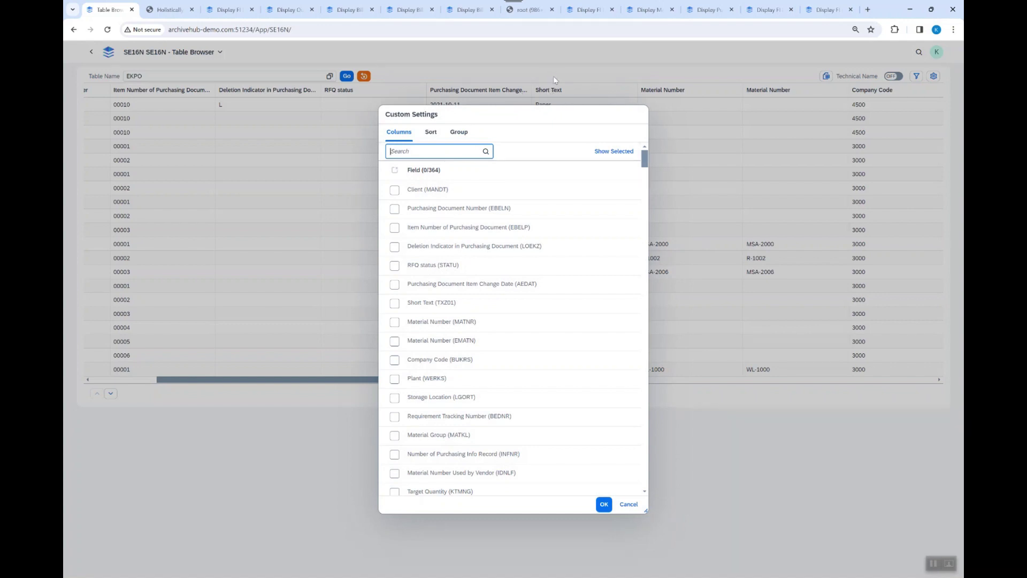
pyautogui.write('shor')
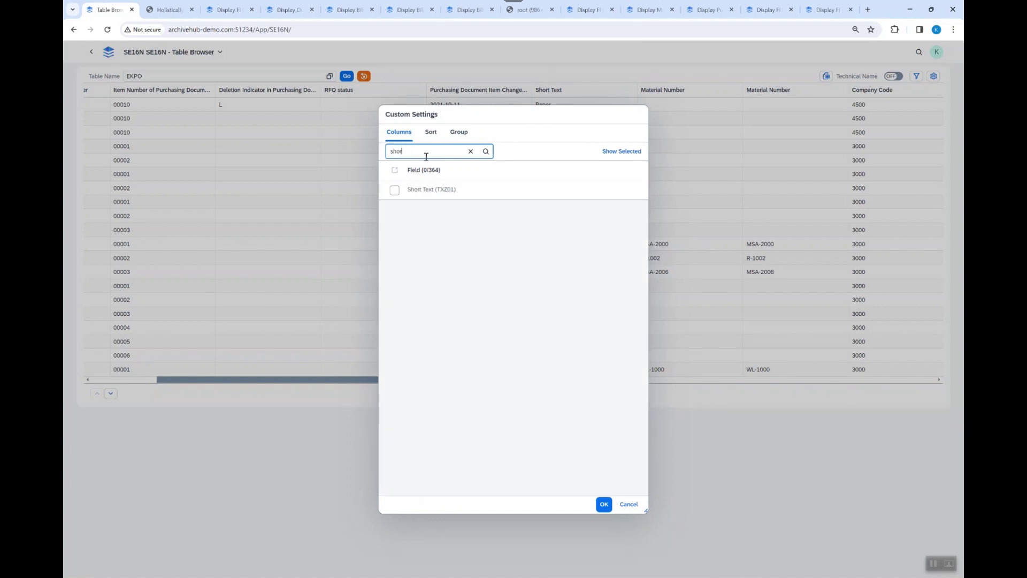
pyautogui.click(394, 190)
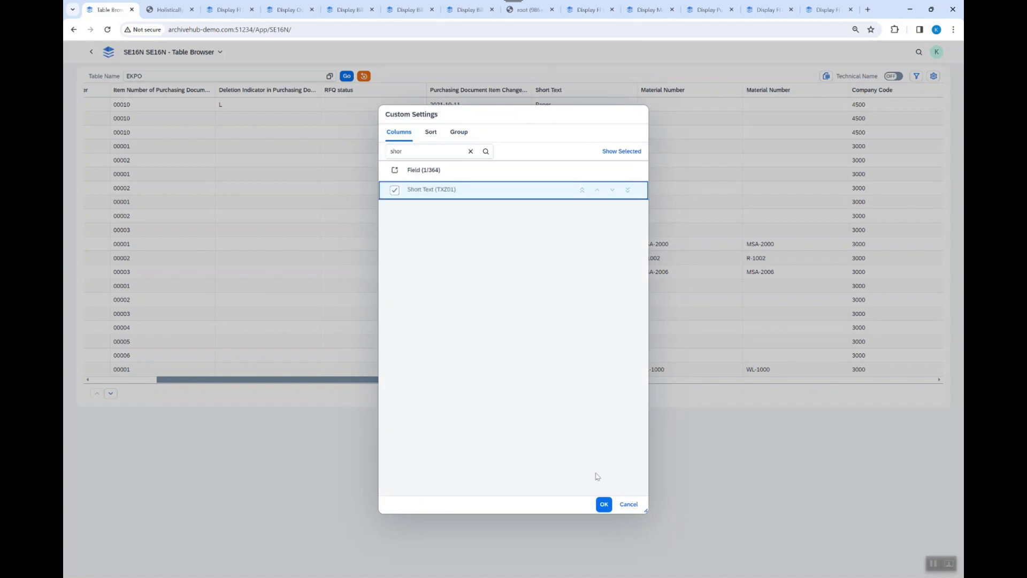
pyautogui.click(603, 505)
pyautogui.click(112, 82)
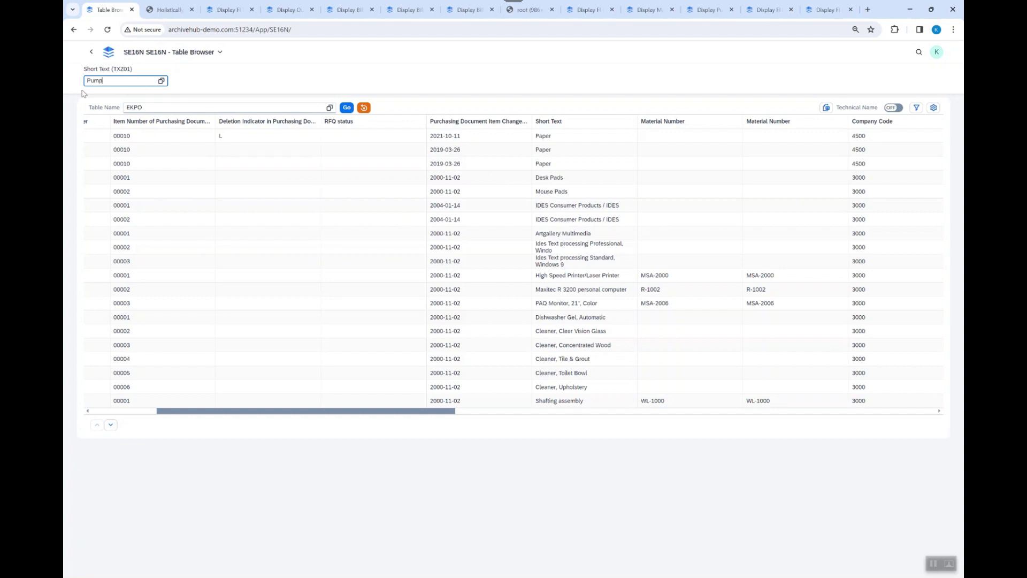
pyautogui.press('Return')
pyautogui.click(346, 108)
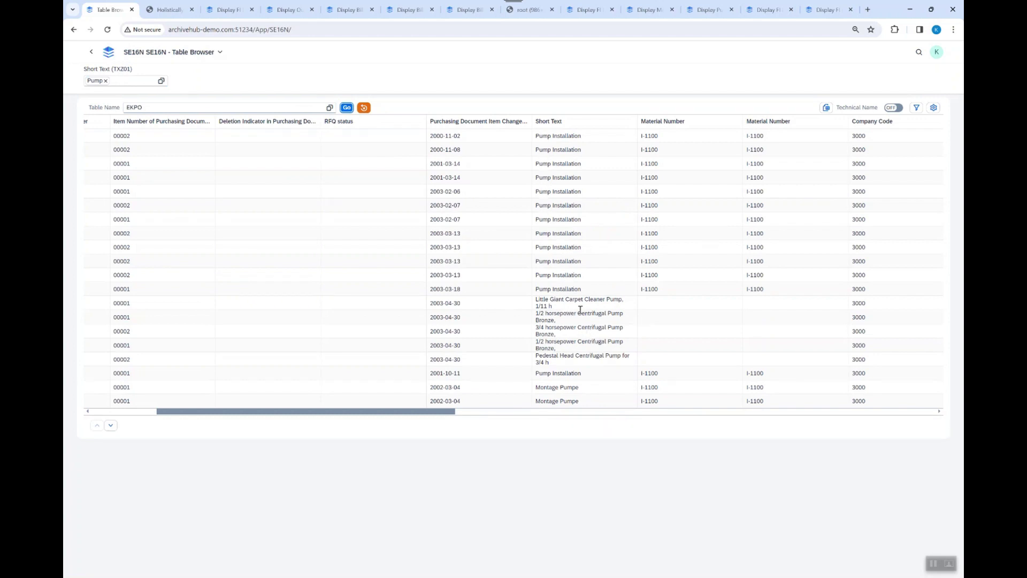
# Go to the next page of Pump records and review their purchasing document numbers and item data.
pyautogui.click(110, 425)
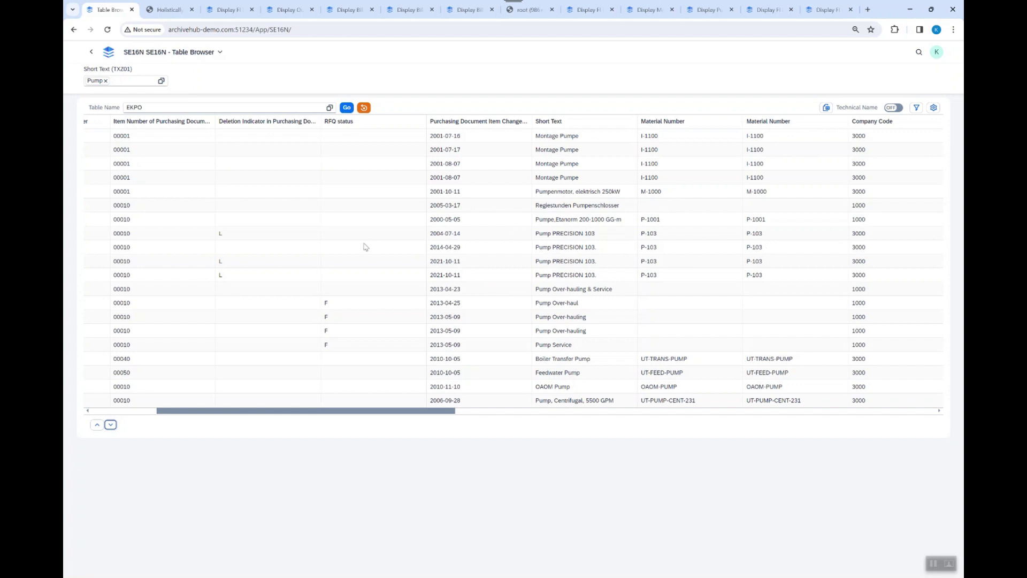
pyautogui.hscroll(-1, 366, 247)
pyautogui.hscroll(-4, 366, 247)
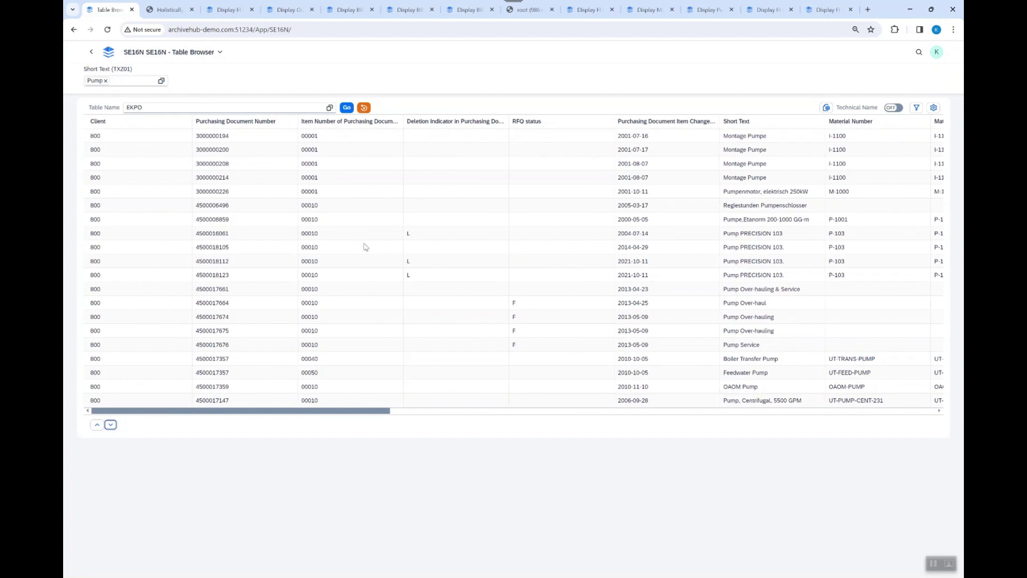
pyautogui.hscroll(1, 374, 230)
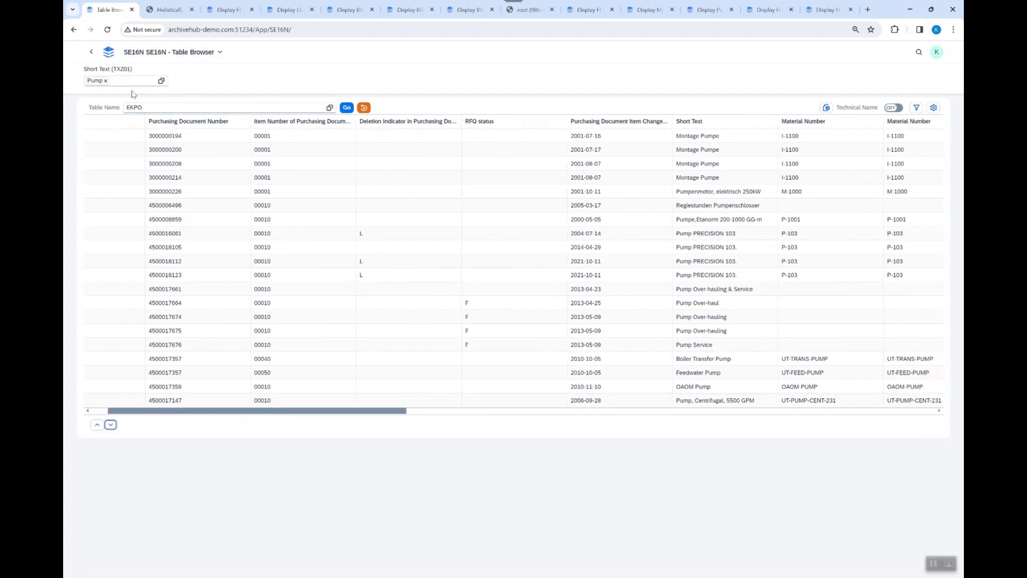
# Leave Table Browser and open the AdHoc-PO_MAT_HISTORY query in AdHoc Query Builder.
pyautogui.click(93, 54)
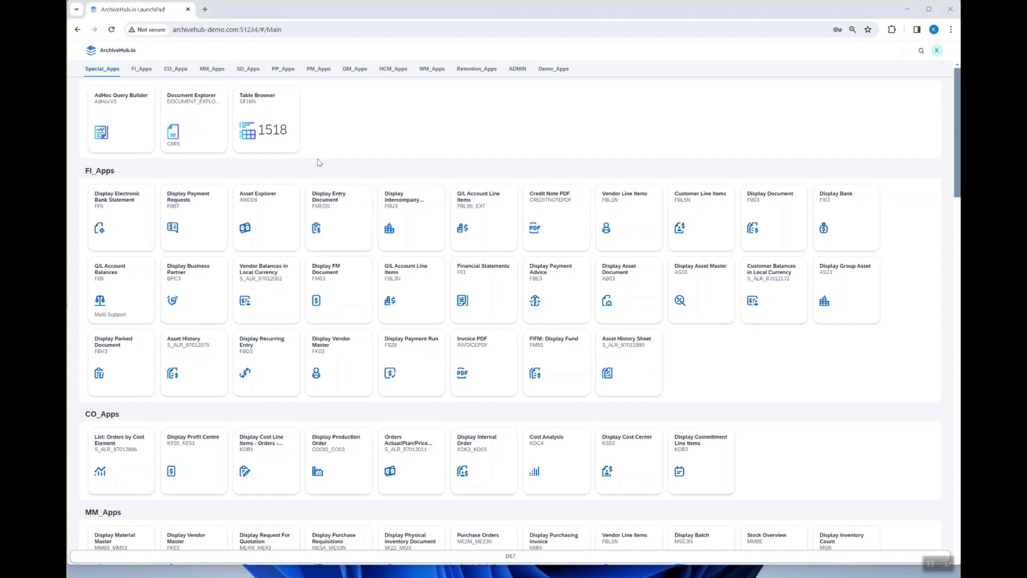
pyautogui.click(123, 118)
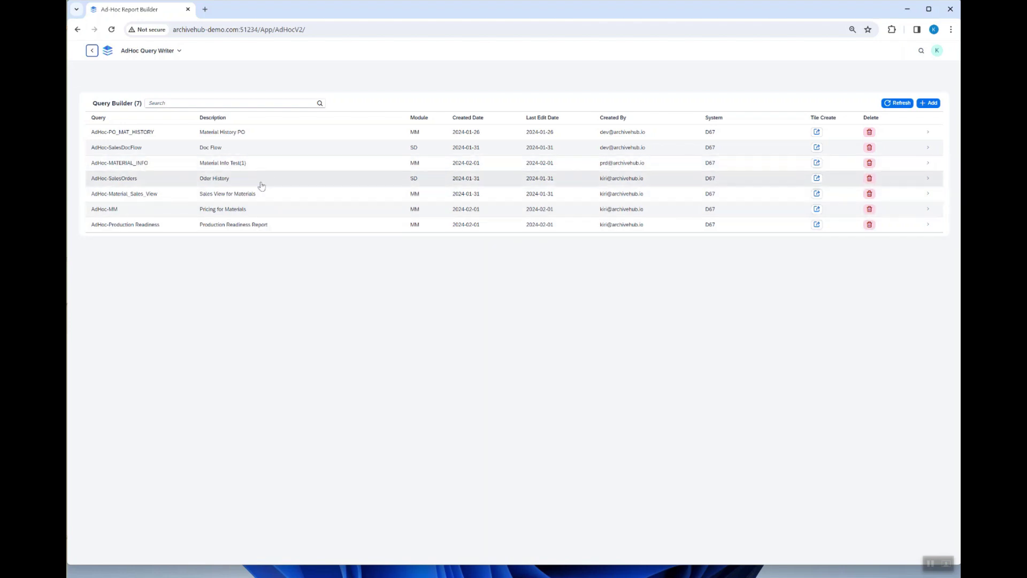
pyautogui.click(284, 134)
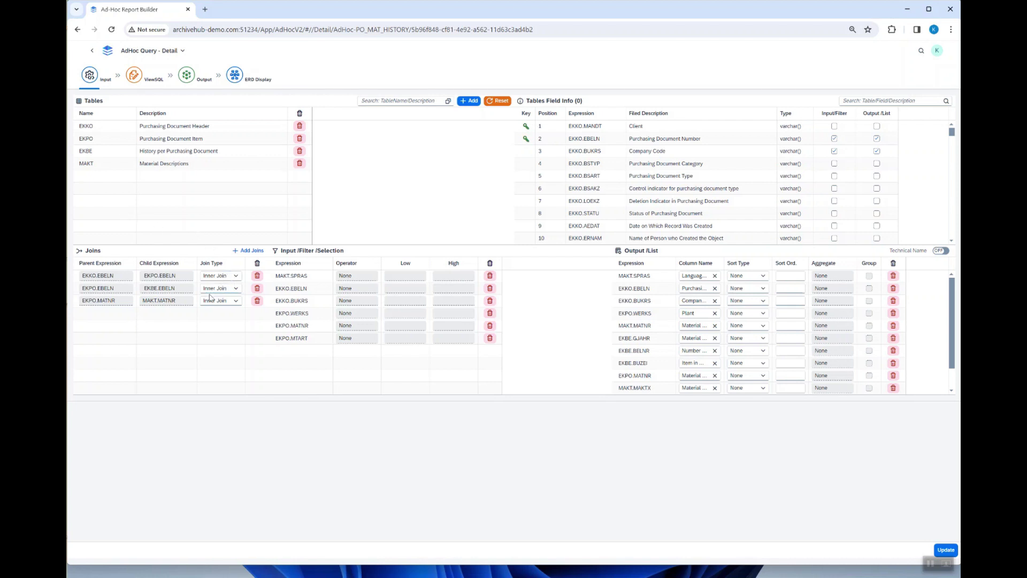
# Examine the available join types for the EKKO–EKPO join, the entity relationship diagram and the query's SQL.
pyautogui.click(237, 278)
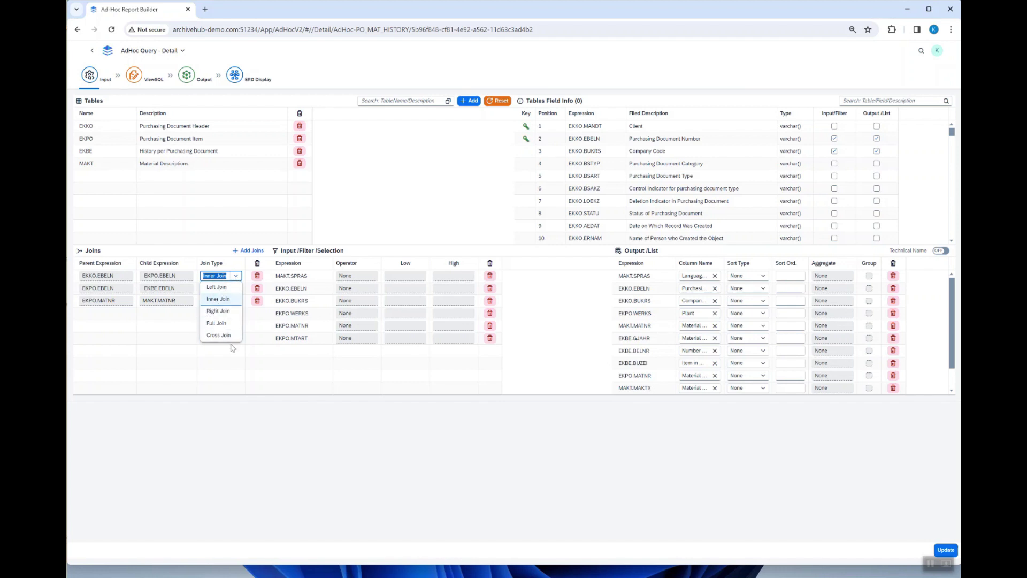
pyautogui.click(274, 446)
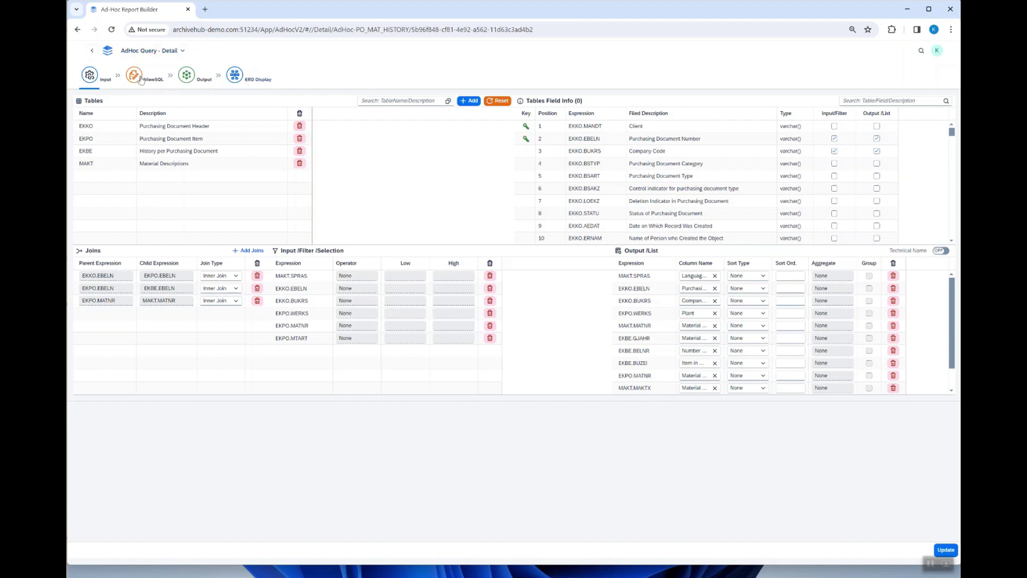
pyautogui.click(235, 78)
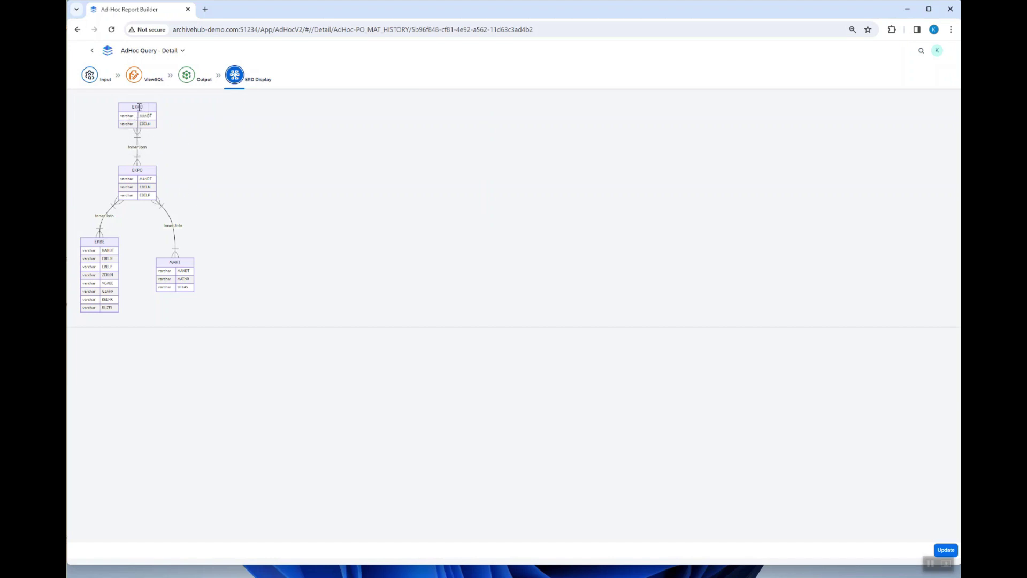
pyautogui.click(134, 75)
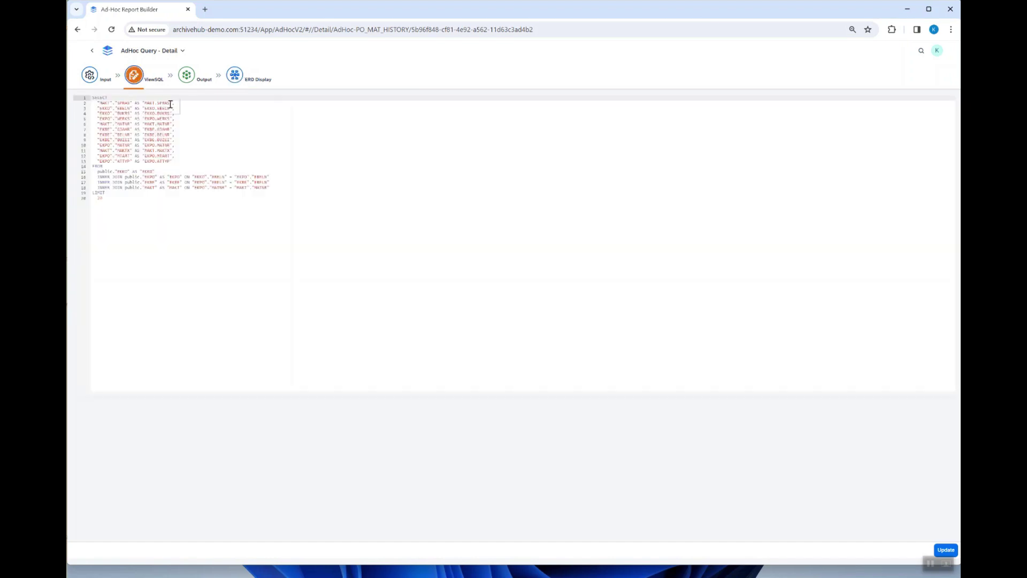
# Run the purchase order material history query, and rerun it restricted to language key E and company code 3000.
pyautogui.click(187, 75)
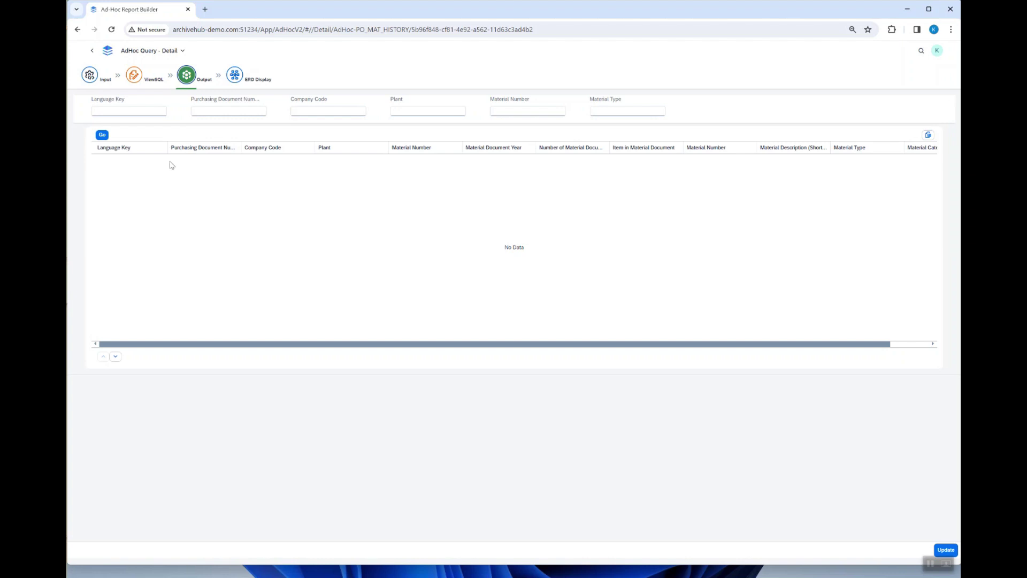
pyautogui.click(102, 136)
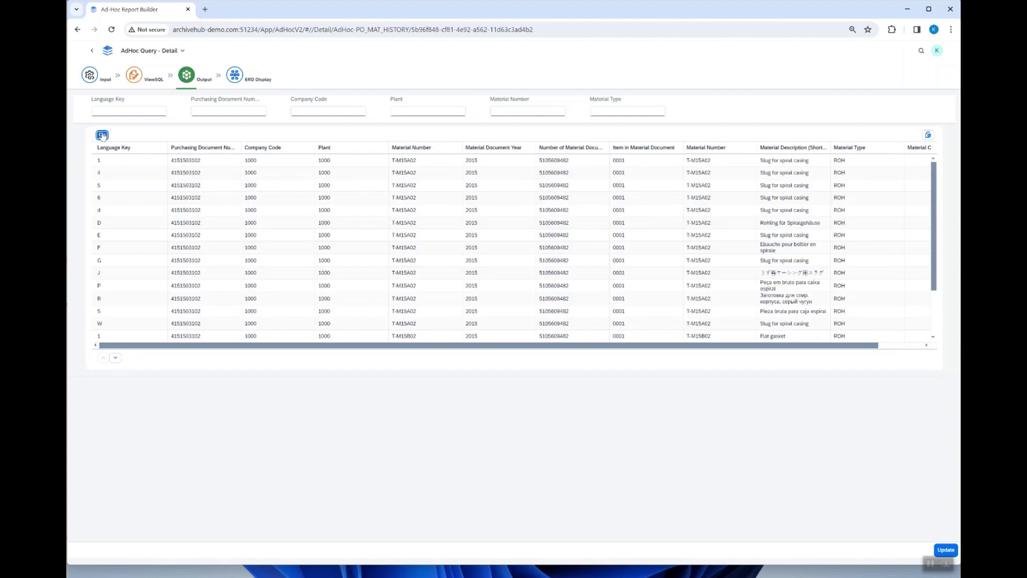
pyautogui.click(121, 110)
pyautogui.press('Tab')
pyautogui.press('Tab')
pyautogui.press('Tab')
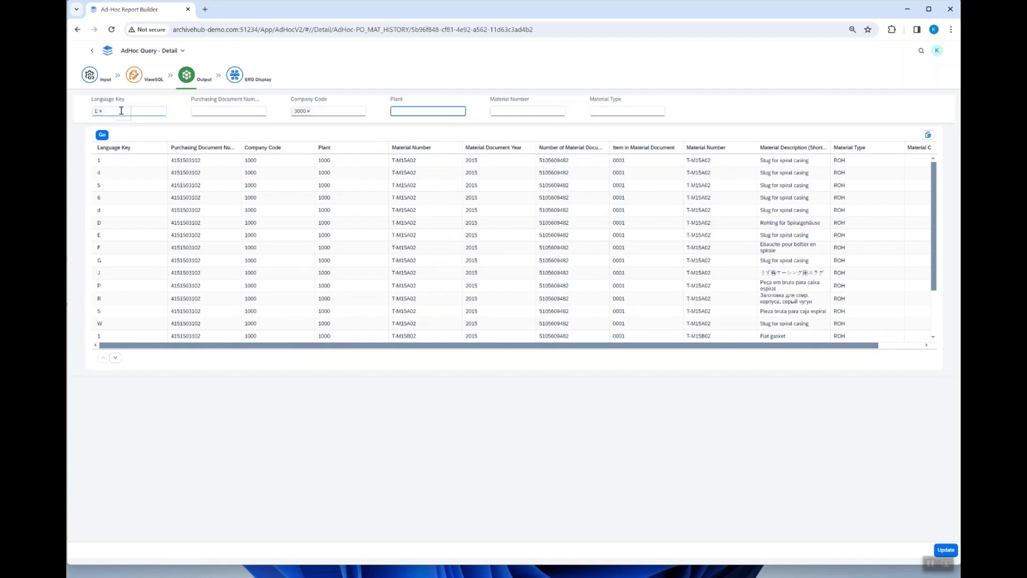
pyautogui.click(101, 135)
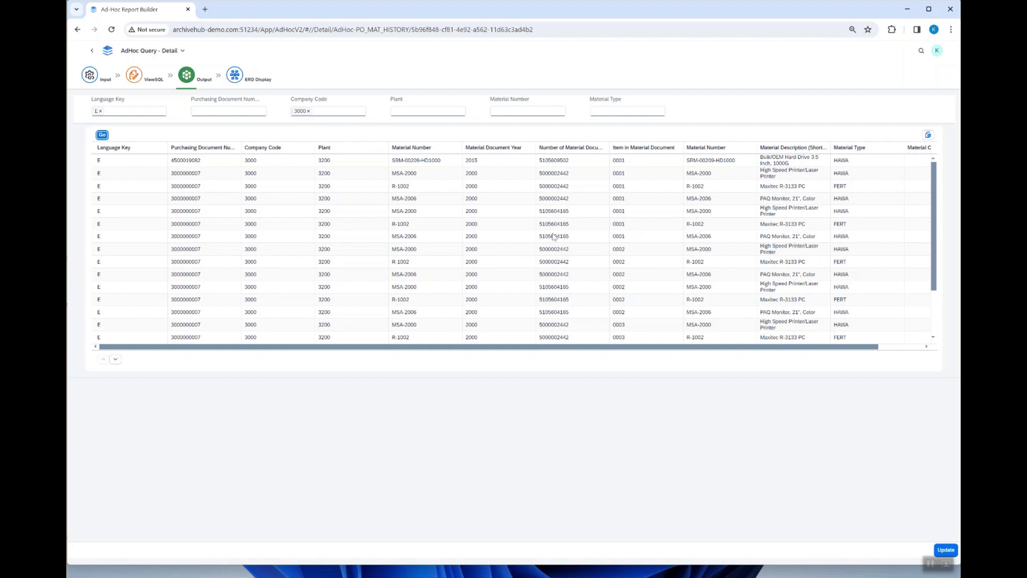
# Open the AdHoc-Production Readiness query and view its entity relationship diagram, SQL and output screen.
pyautogui.click(92, 54)
pyautogui.click(274, 225)
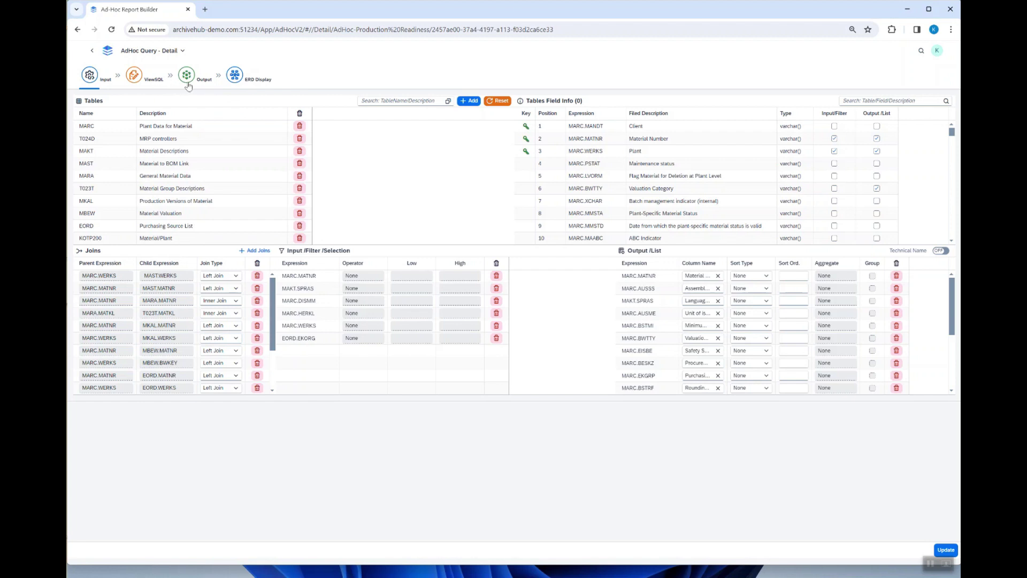
pyautogui.click(238, 75)
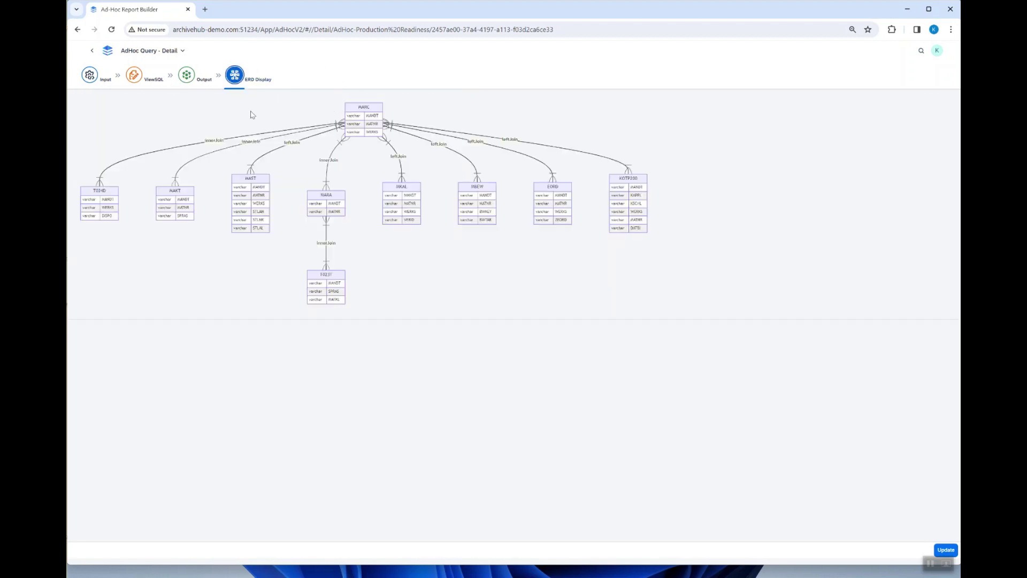
pyautogui.click(140, 79)
pyautogui.click(187, 78)
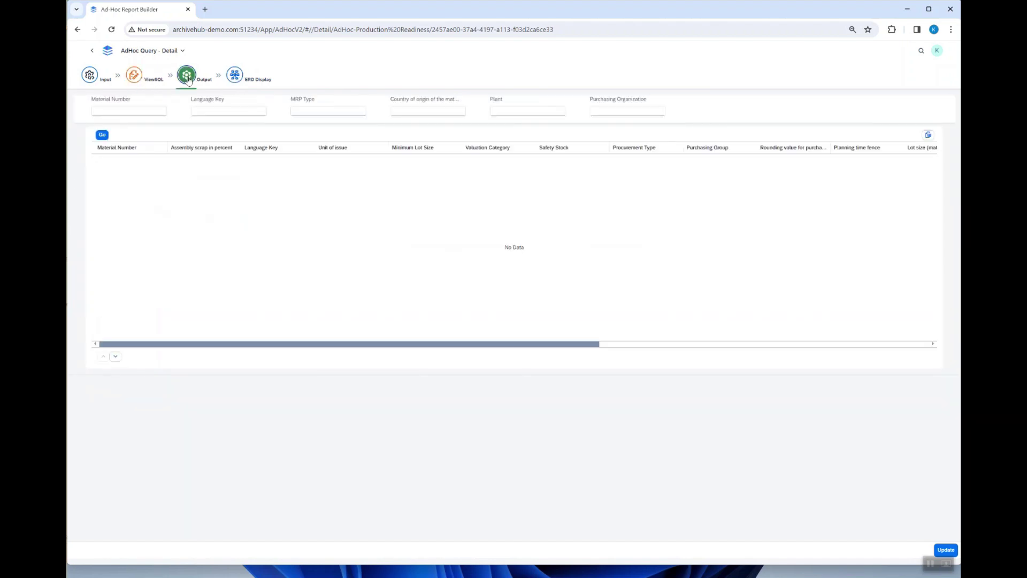
# Run the Production Readiness query without filters and return to the list of ad-hoc queries.
pyautogui.click(102, 135)
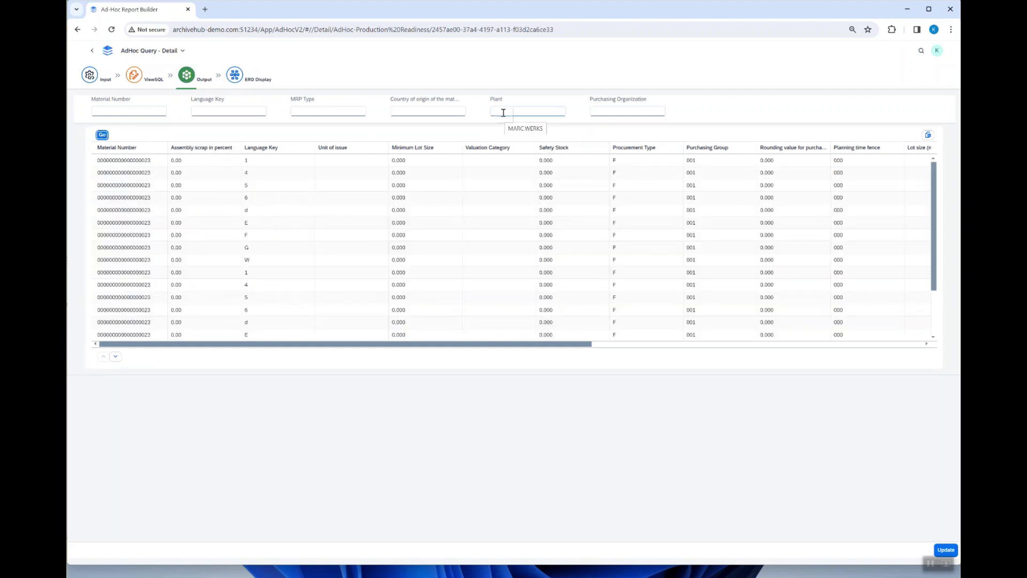
pyautogui.click(94, 53)
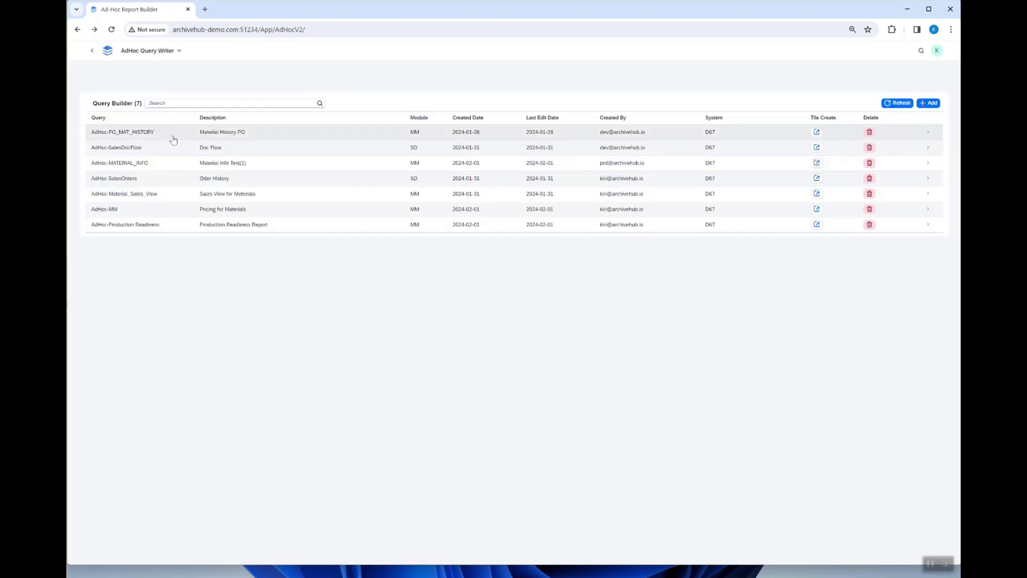
# Create a new ad-hoc query and add the MARC table to it.
pyautogui.click(931, 103)
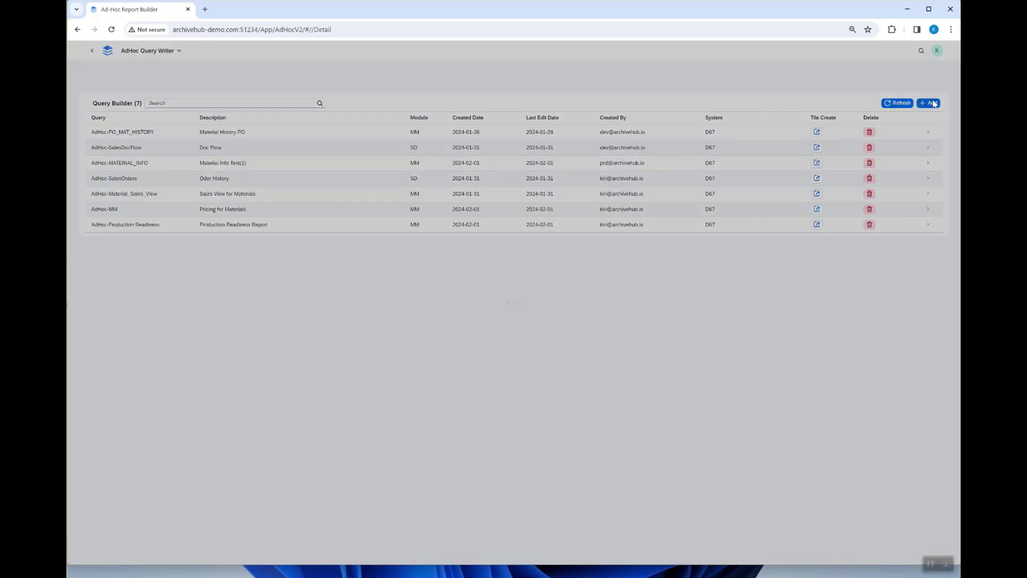
pyautogui.click(386, 101)
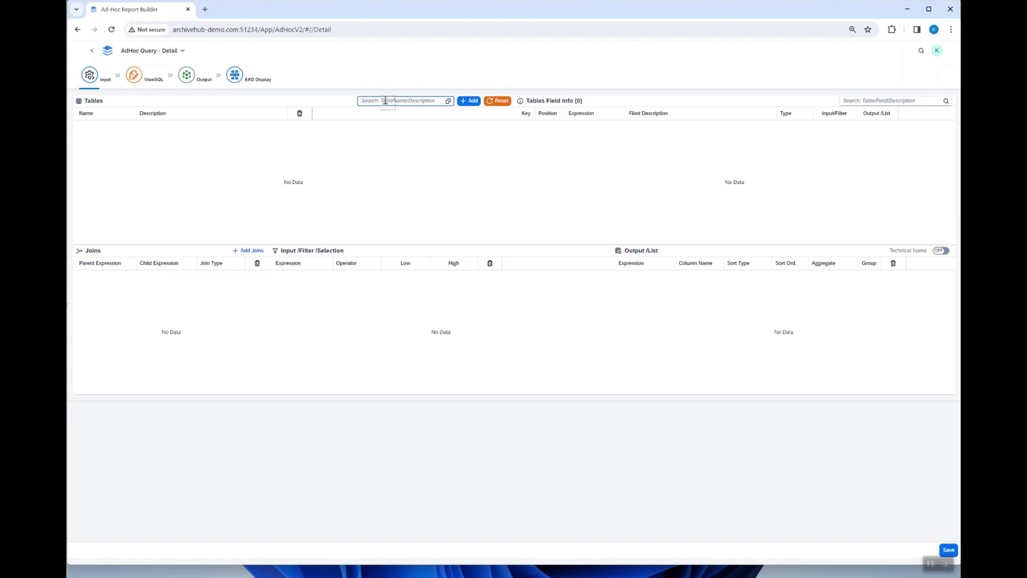
pyautogui.write('marc')
pyautogui.click(469, 100)
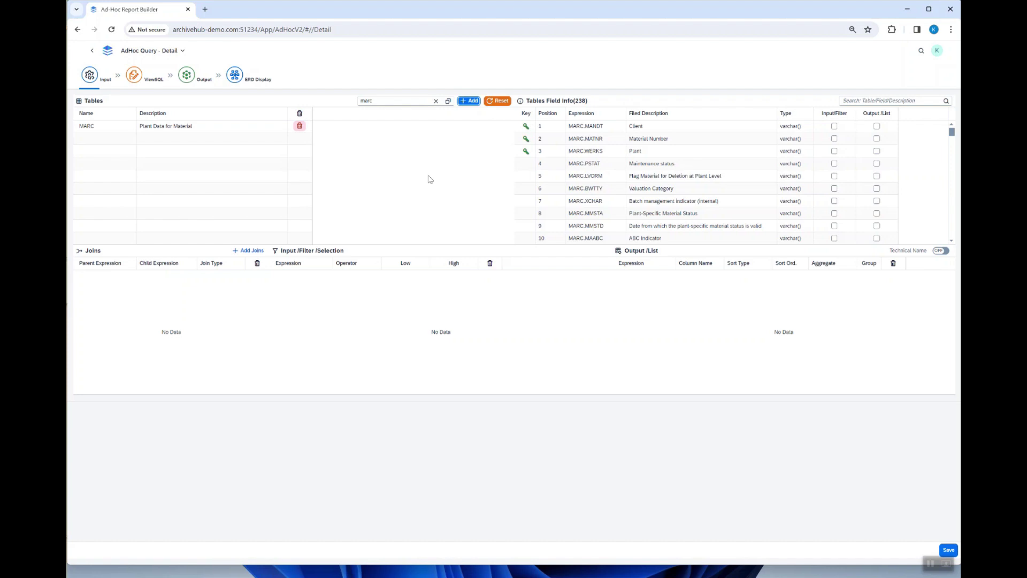
# Add the MARA table and accept the suggested join MARC.MATNR = MARA.MATNR.
pyautogui.click(403, 101)
pyautogui.press('BackSpace')
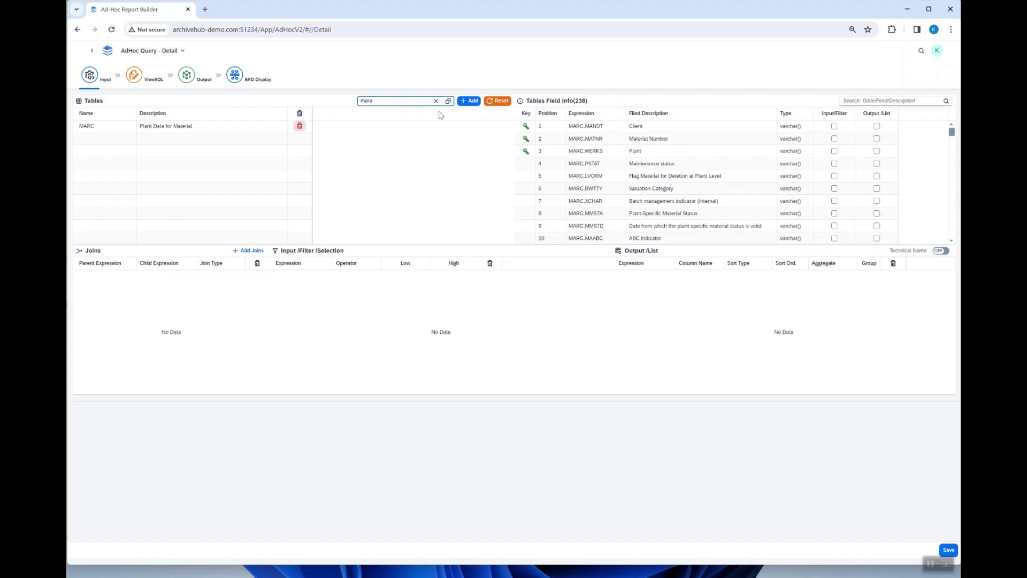
pyautogui.click(469, 100)
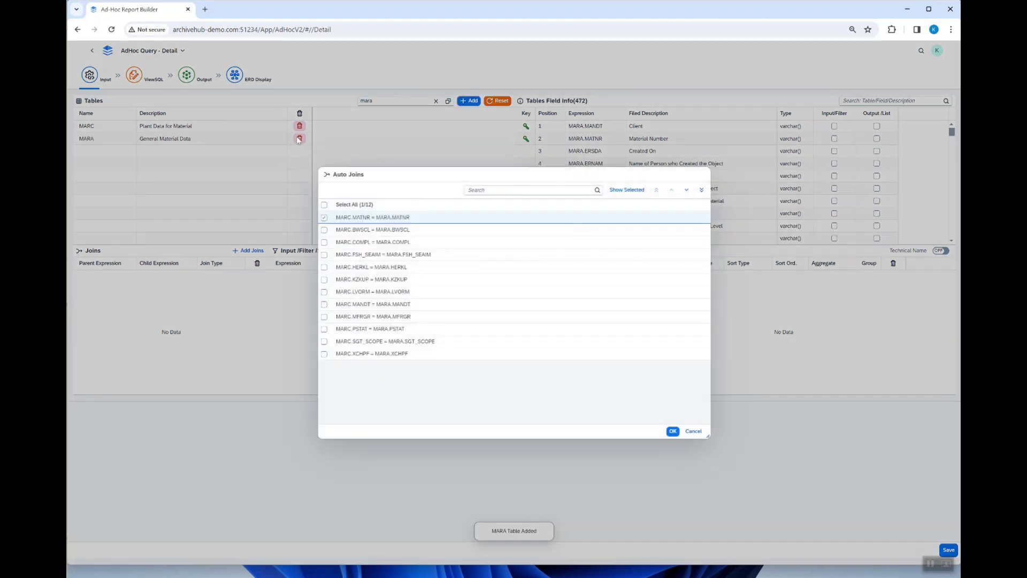
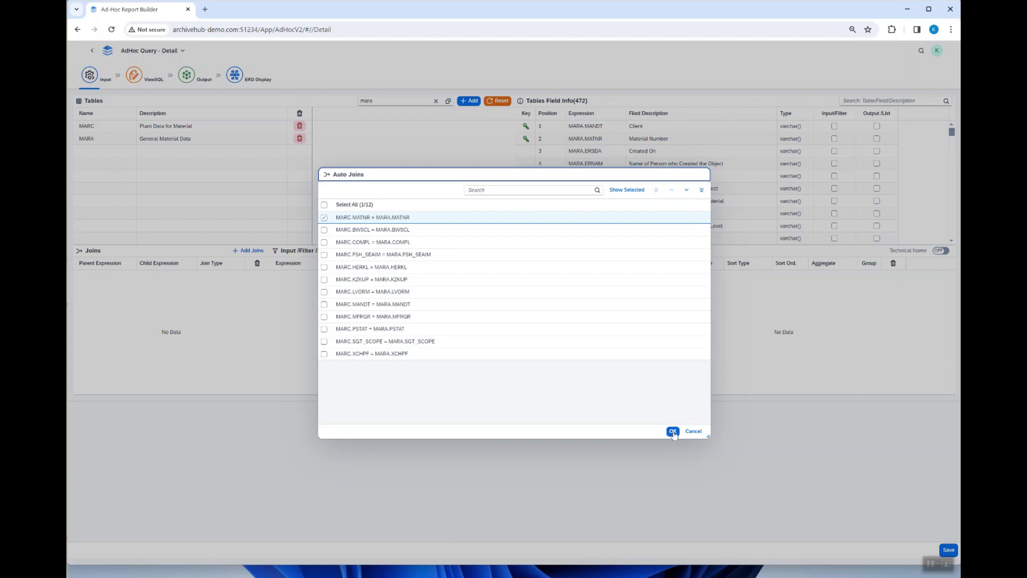
pyautogui.click(673, 433)
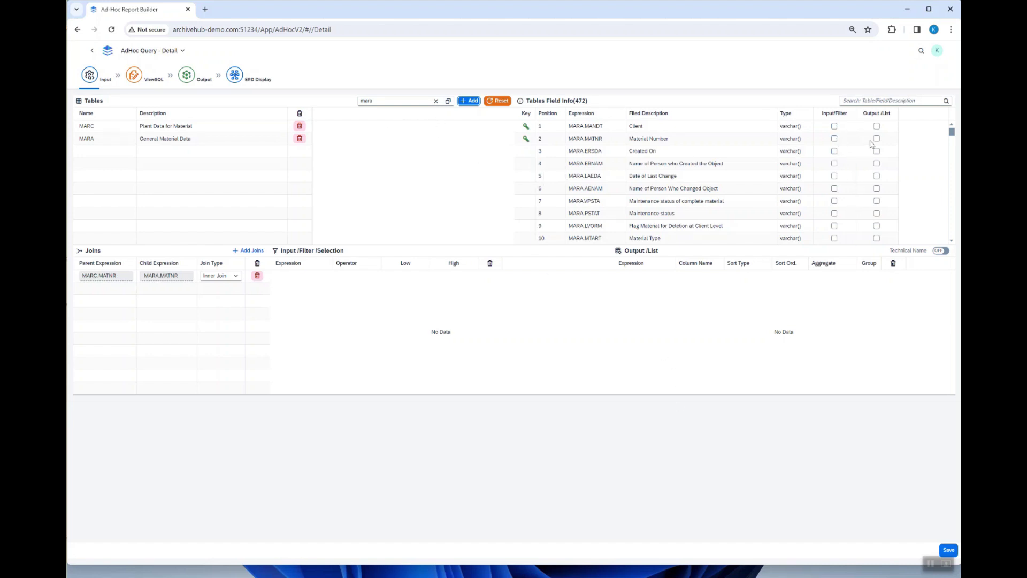
# Add the MAKT table, keeping only the MARA.MATNR = MAKT.MATNR join and excluding MARC.MATNR = MAKT.MATNR.
pyautogui.click(406, 101)
pyautogui.press('BackSpace')
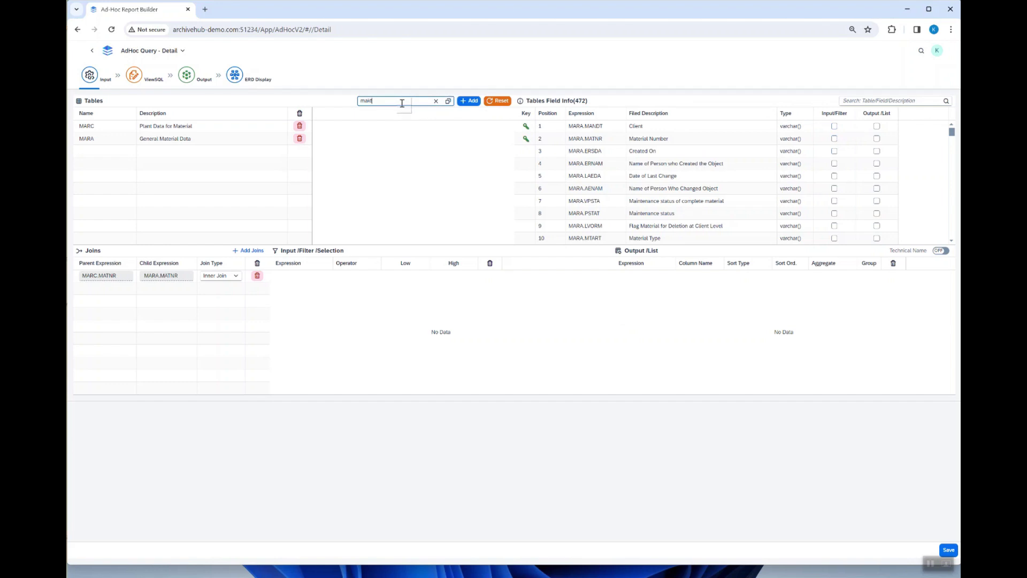
pyautogui.click(469, 101)
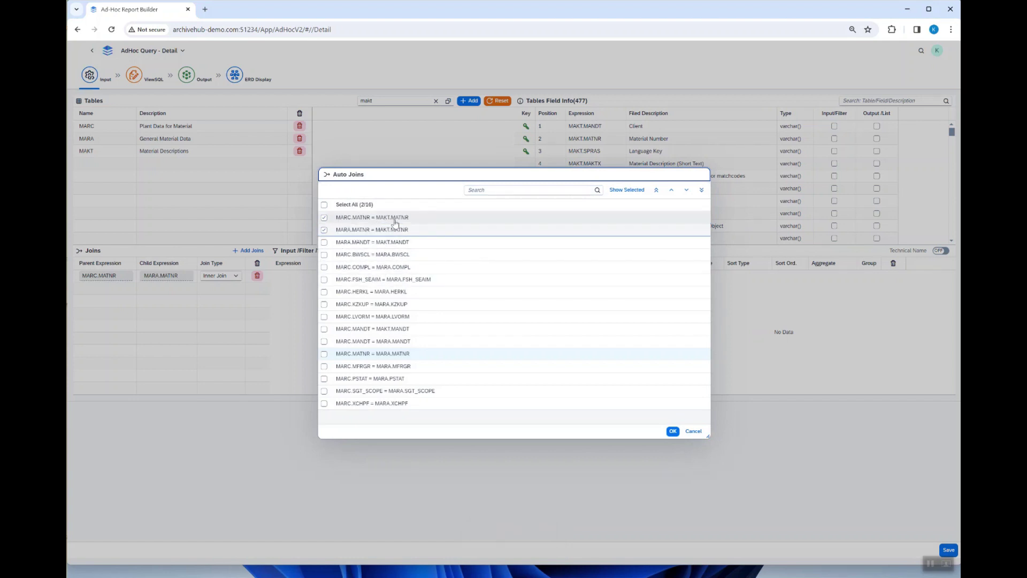
pyautogui.click(324, 217)
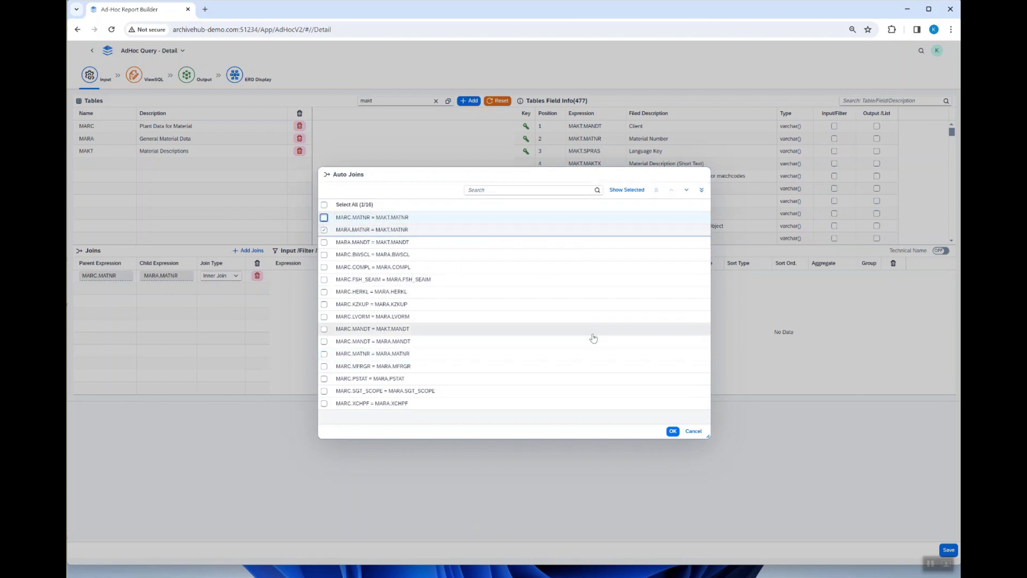
pyautogui.click(673, 432)
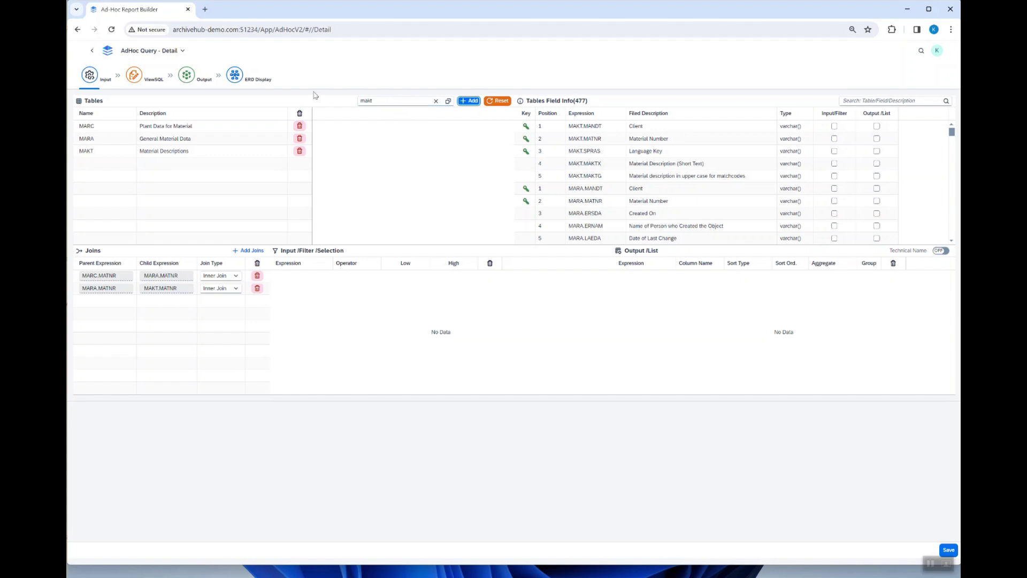
# Add the MVKE table with only the MARA.MATNR = MVKE.MATNR join, excluding the suggested joins from MARC and MAKT.
pyautogui.click(391, 102)
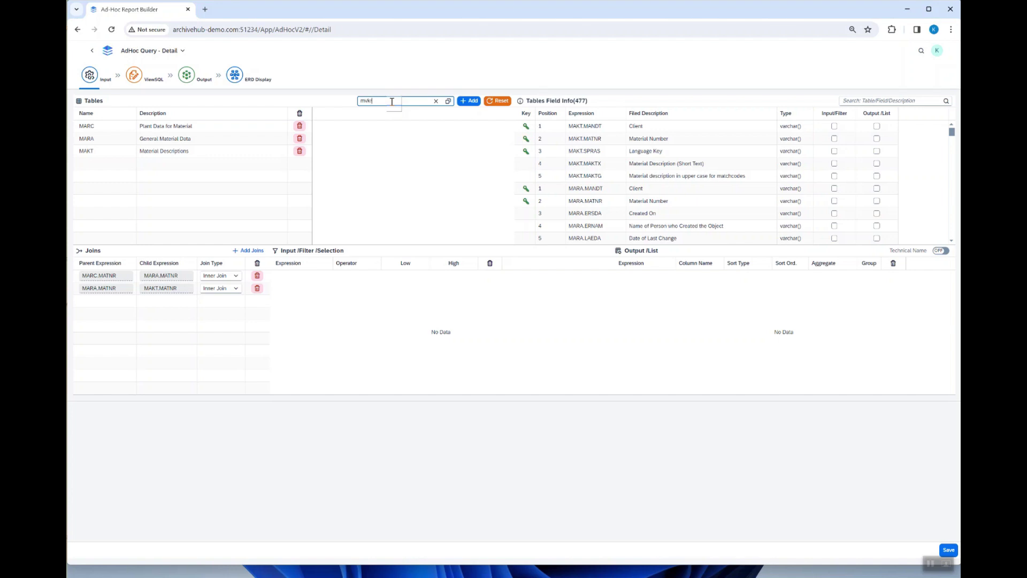
pyautogui.click(469, 100)
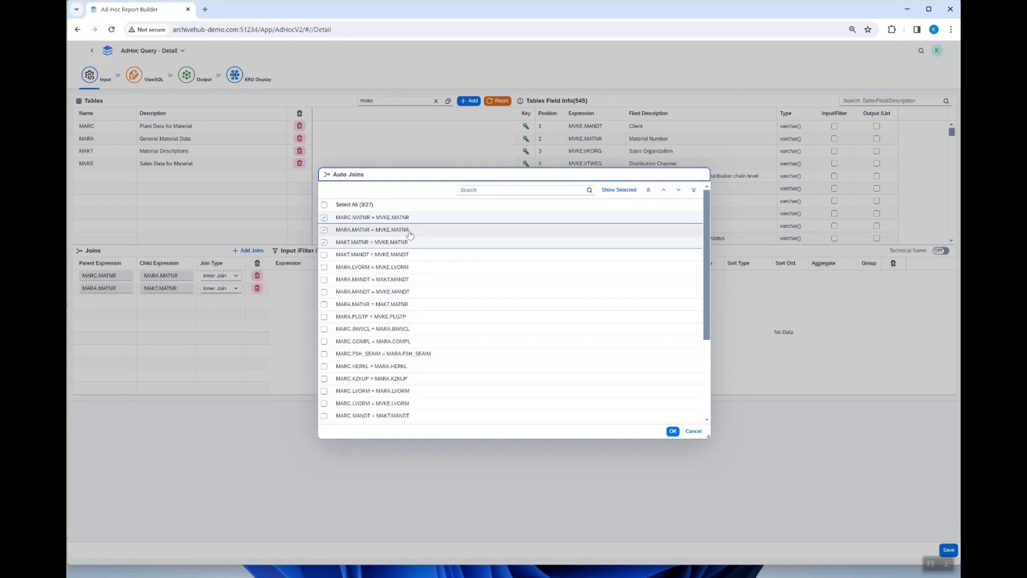
pyautogui.click(325, 219)
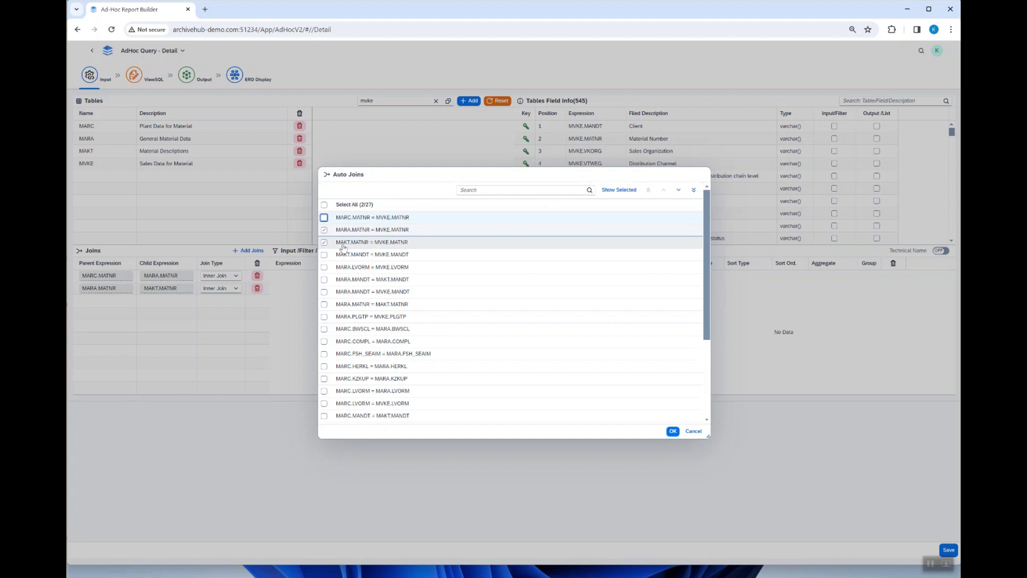
pyautogui.click(326, 243)
pyautogui.click(673, 431)
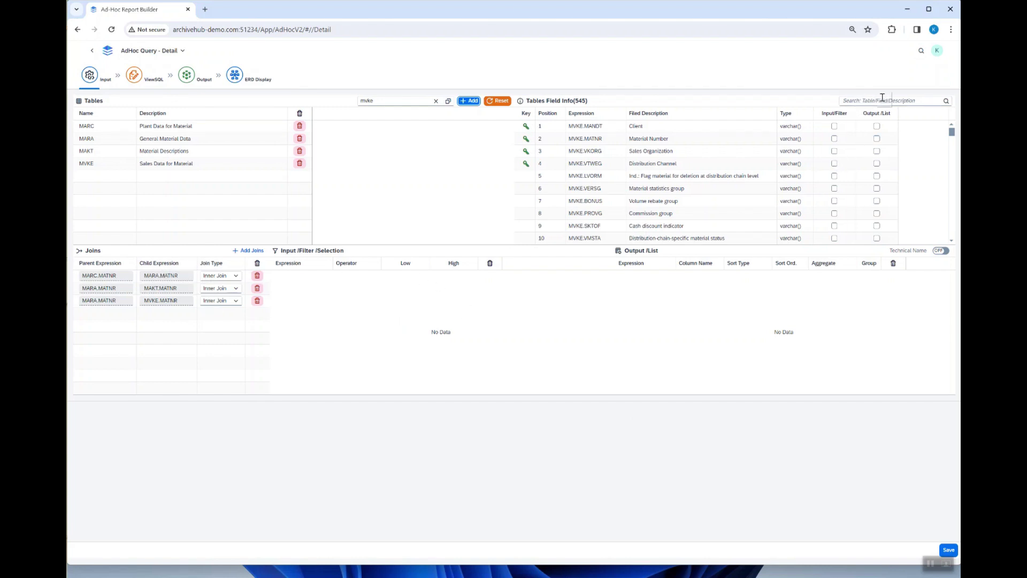
# Search the table fields for "material" and include MARA.MATNR as both an input filter and an output column.
pyautogui.scroll(-13, 865, 170)
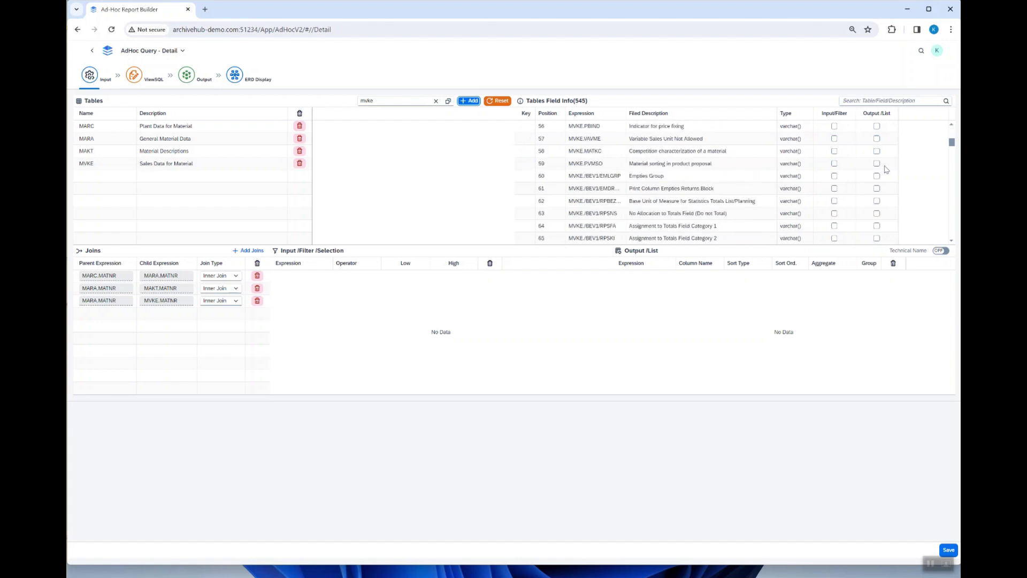
pyautogui.moveTo(952, 143); pyautogui.dragTo(952, 242)
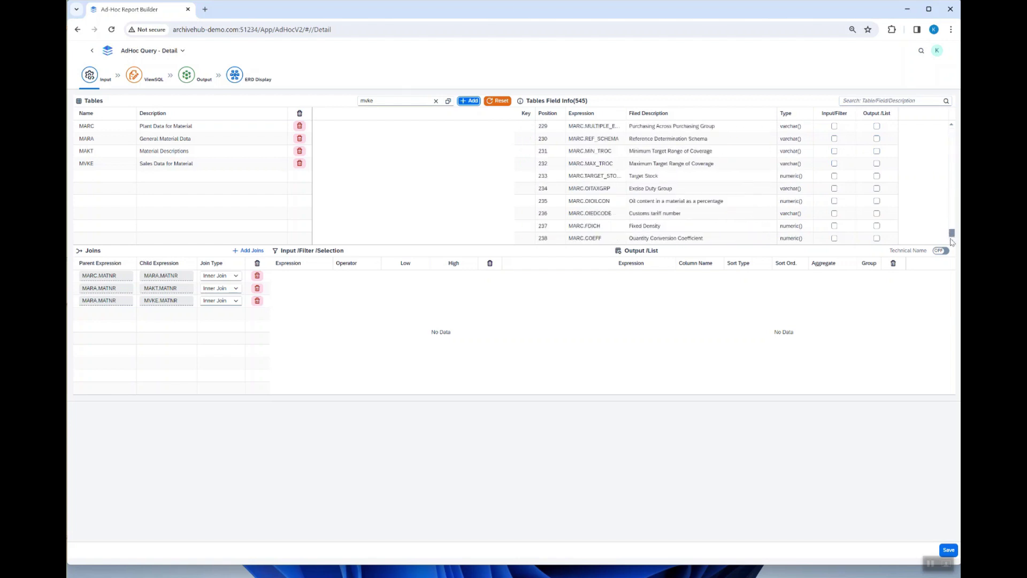
pyautogui.scroll(11, 733, 189)
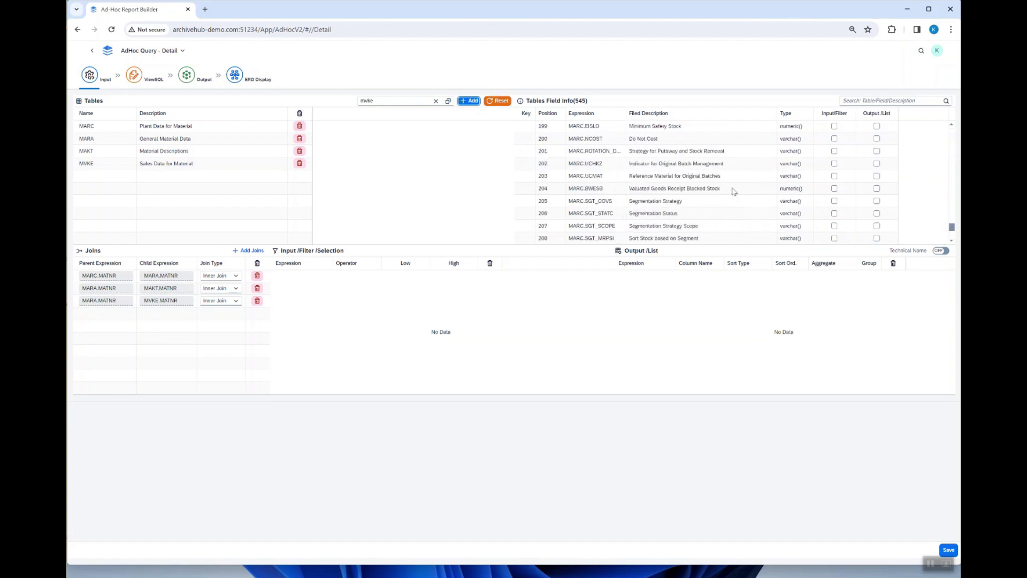
pyautogui.scroll(5, 733, 188)
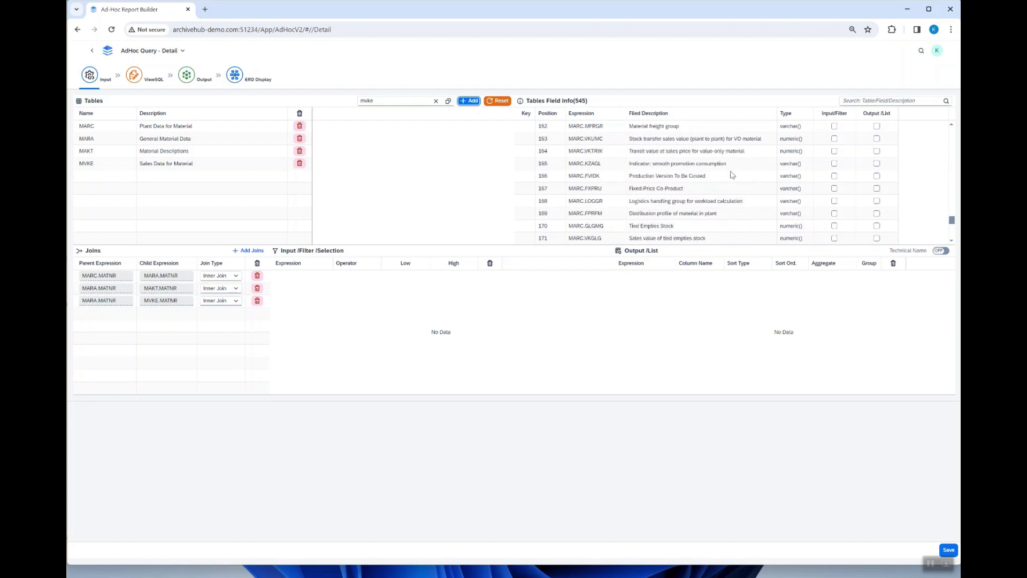
pyautogui.scroll(6, 732, 176)
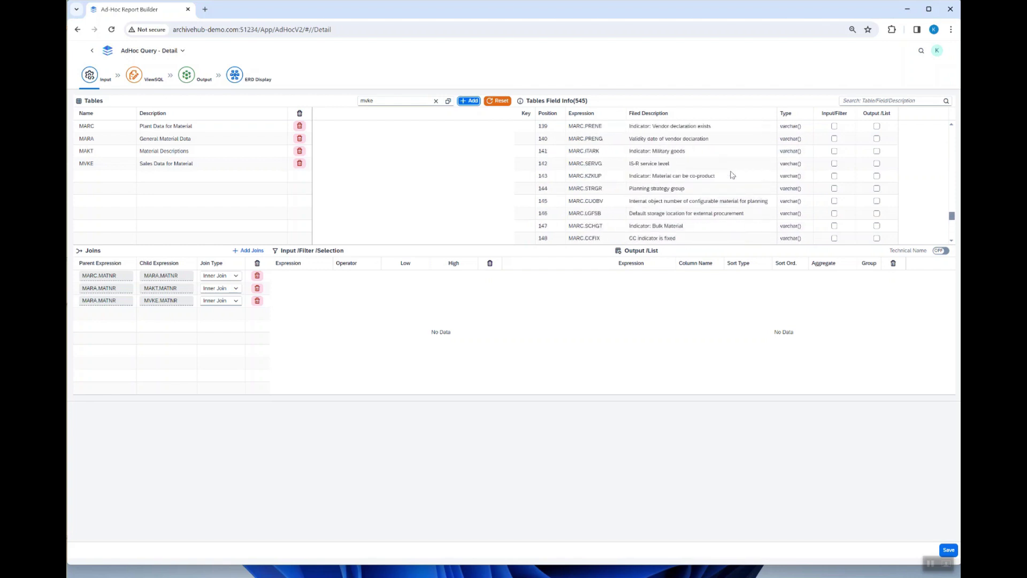
pyautogui.write('material')
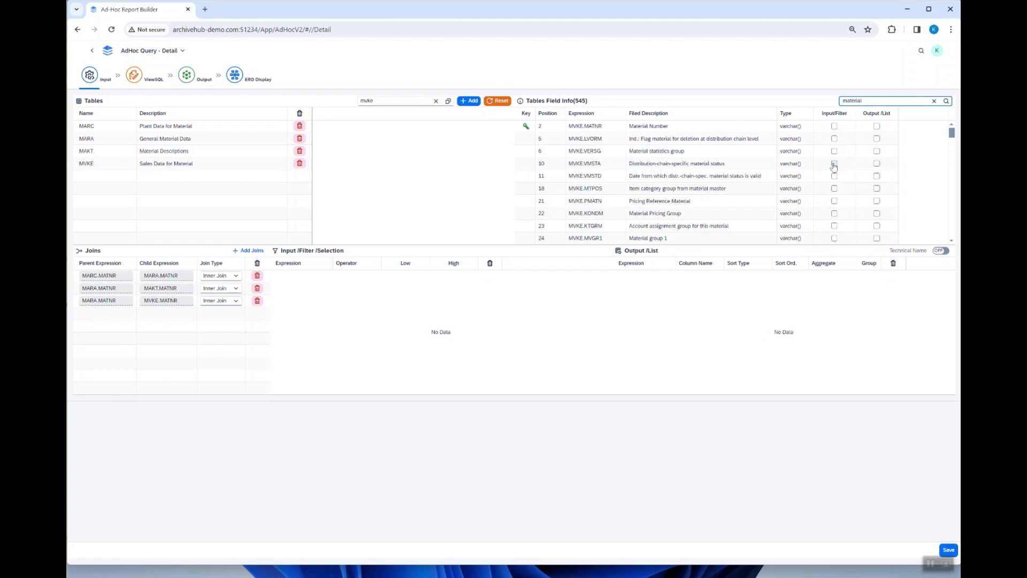
pyautogui.scroll(-3, 779, 201)
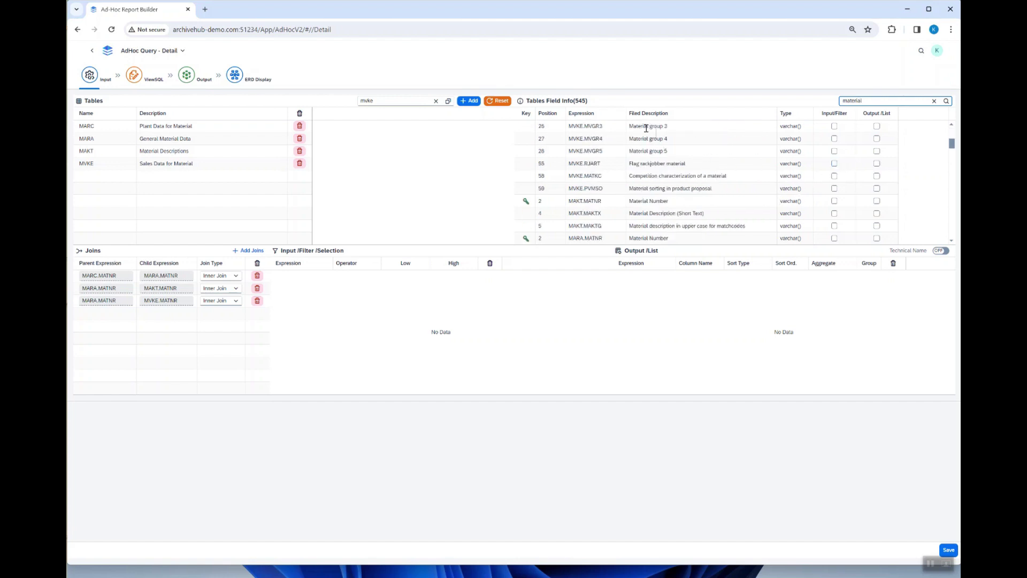
pyautogui.scroll(-5, 678, 198)
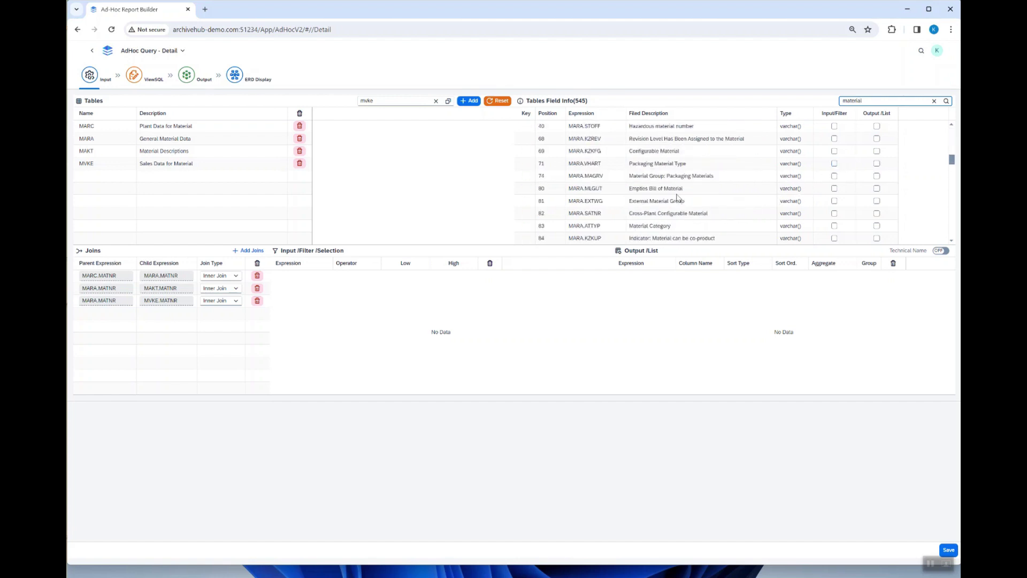
pyautogui.scroll(-4, 678, 198)
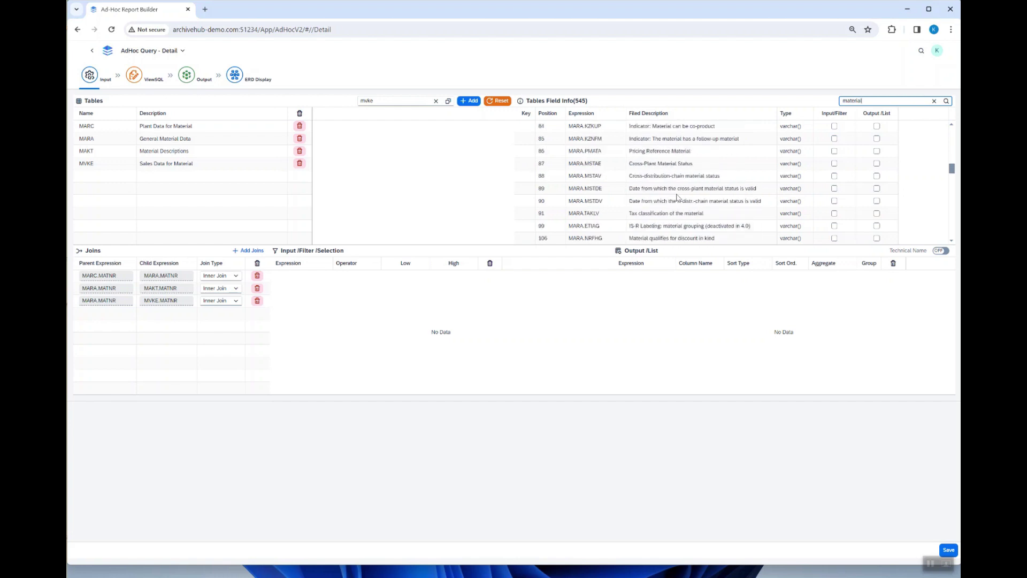
pyautogui.scroll(6, 678, 198)
pyautogui.scroll(1, 678, 198)
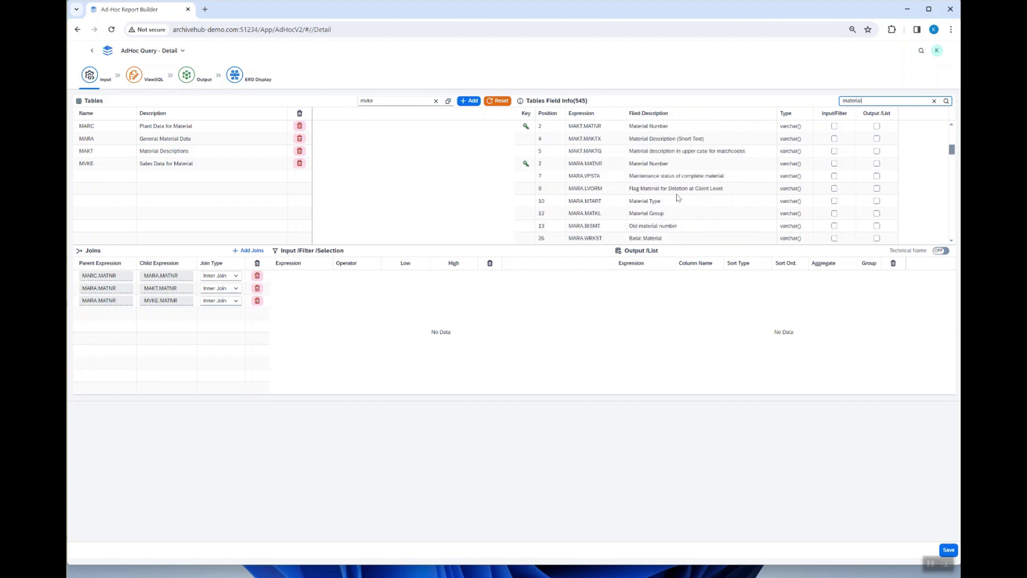
pyautogui.scroll(-1, 677, 198)
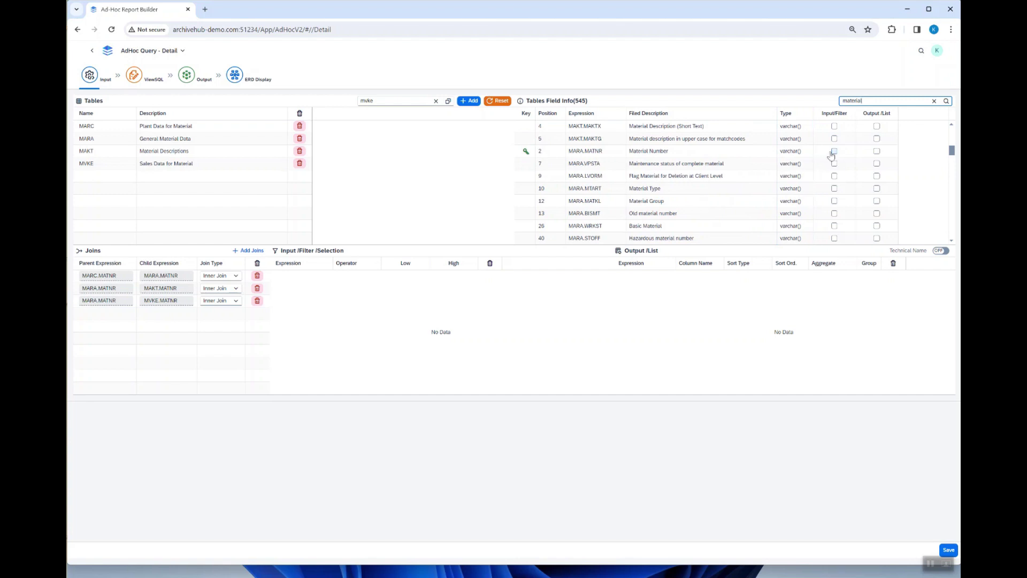
pyautogui.click(833, 152)
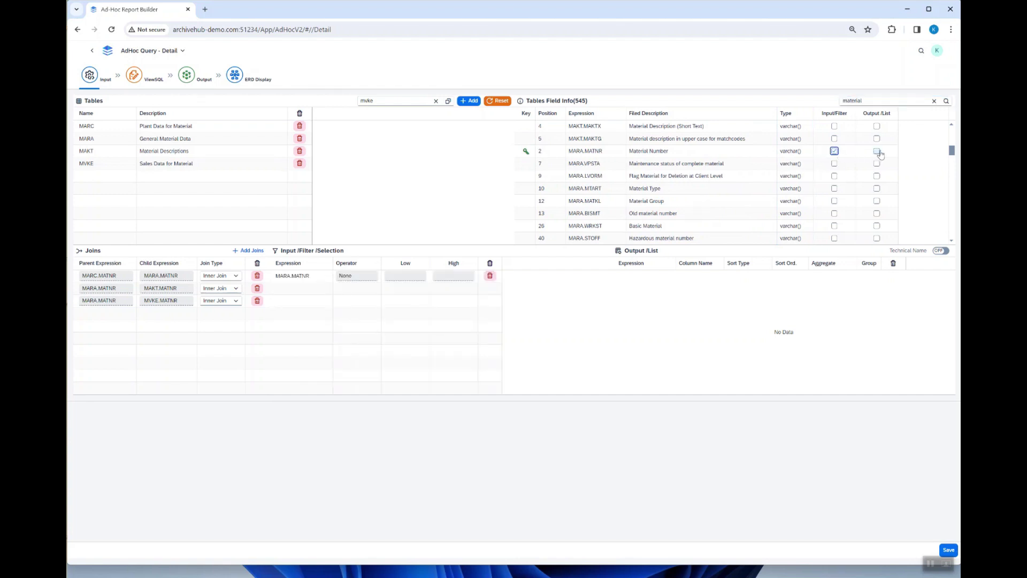
pyautogui.click(877, 152)
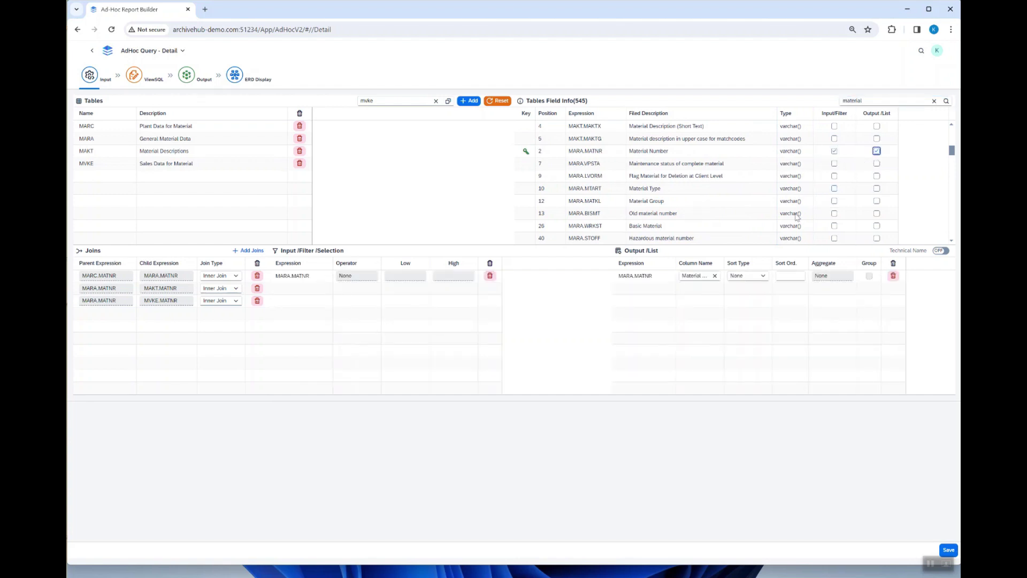
# Add the Basic Material field MARA.WRKST to the query's output list.
pyautogui.scroll(5, 713, 187)
pyautogui.scroll(-1, 713, 185)
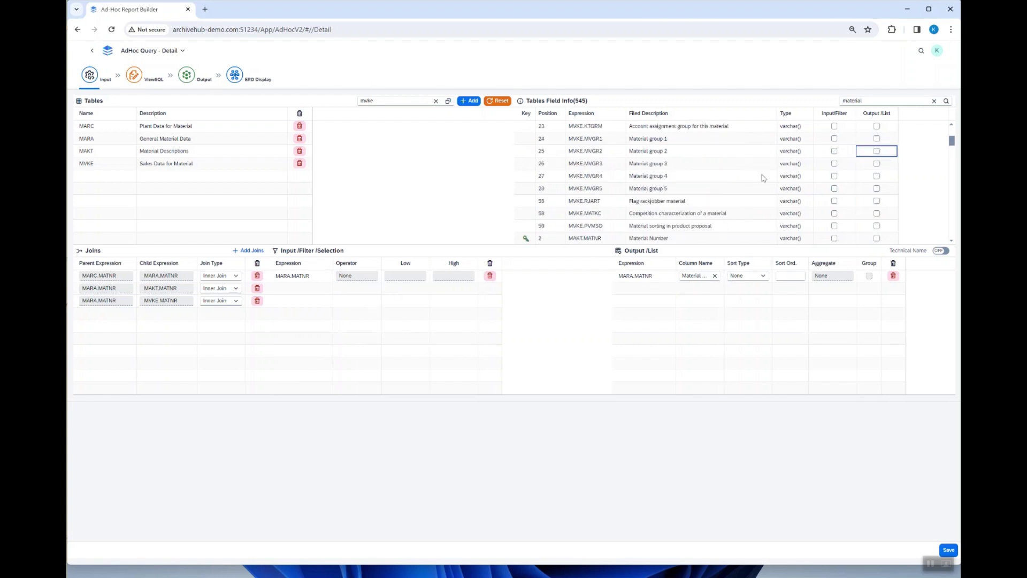
pyautogui.scroll(2, 752, 184)
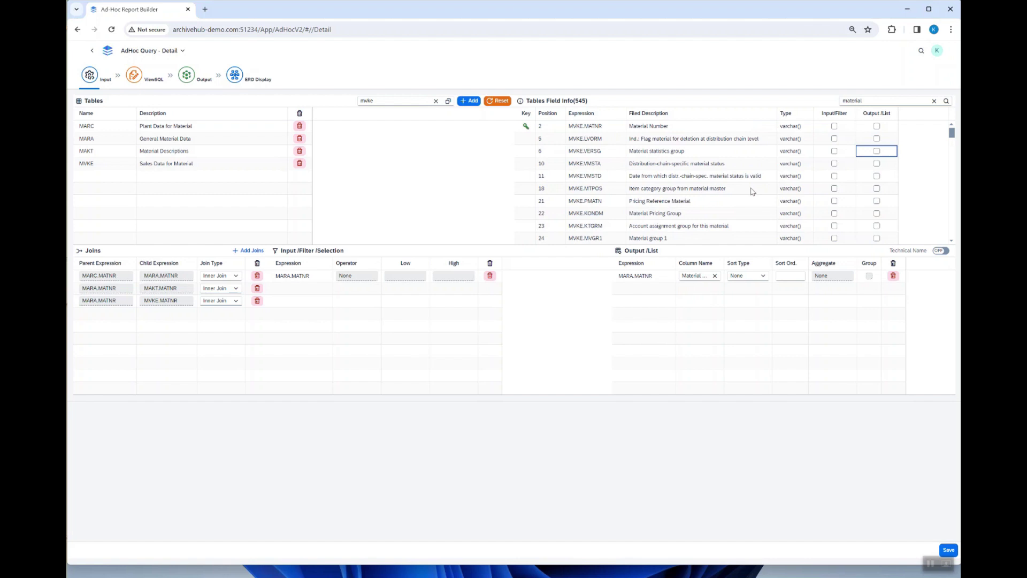
pyautogui.scroll(-1, 753, 192)
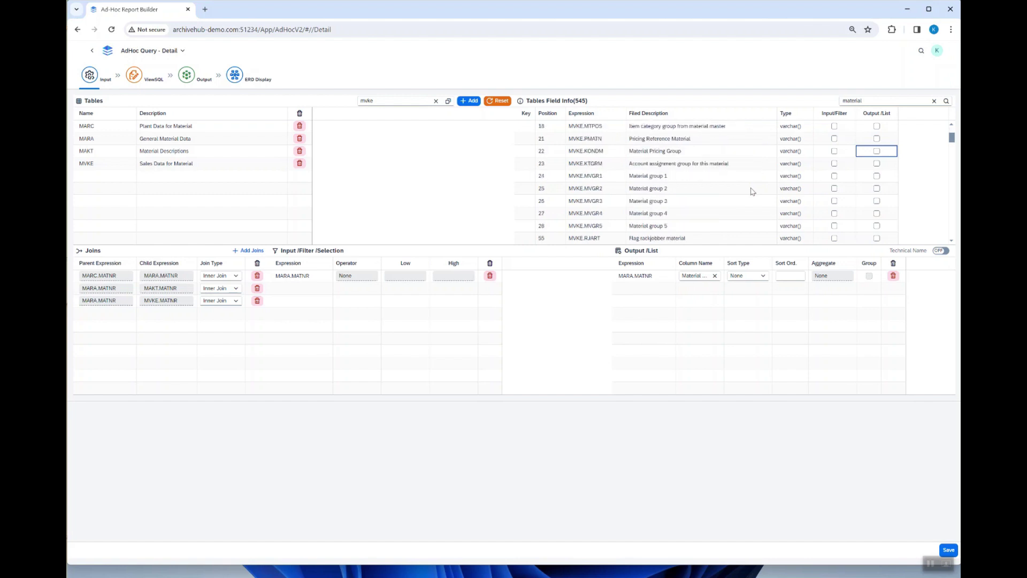
pyautogui.scroll(-2, 751, 202)
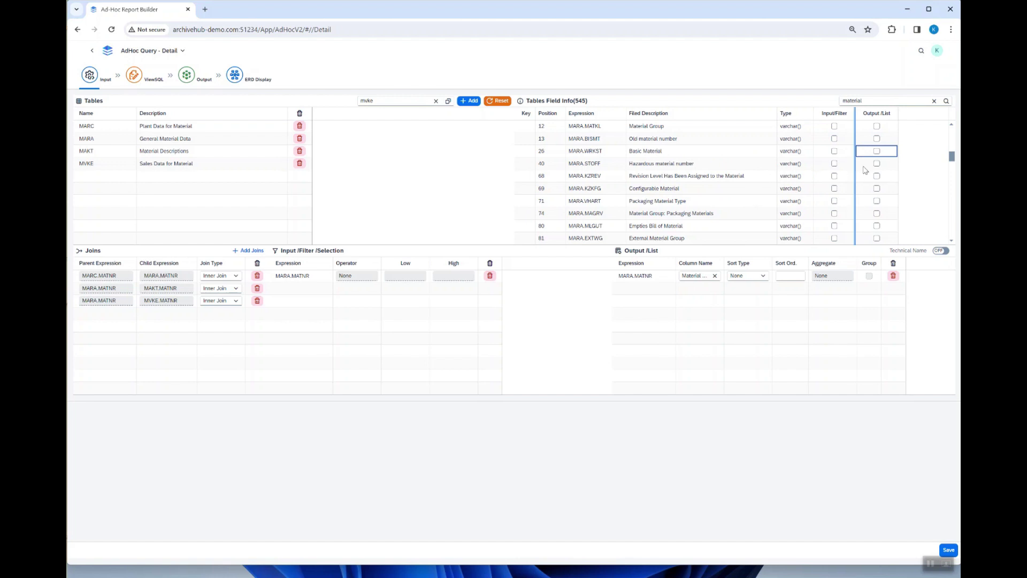
pyautogui.click(876, 151)
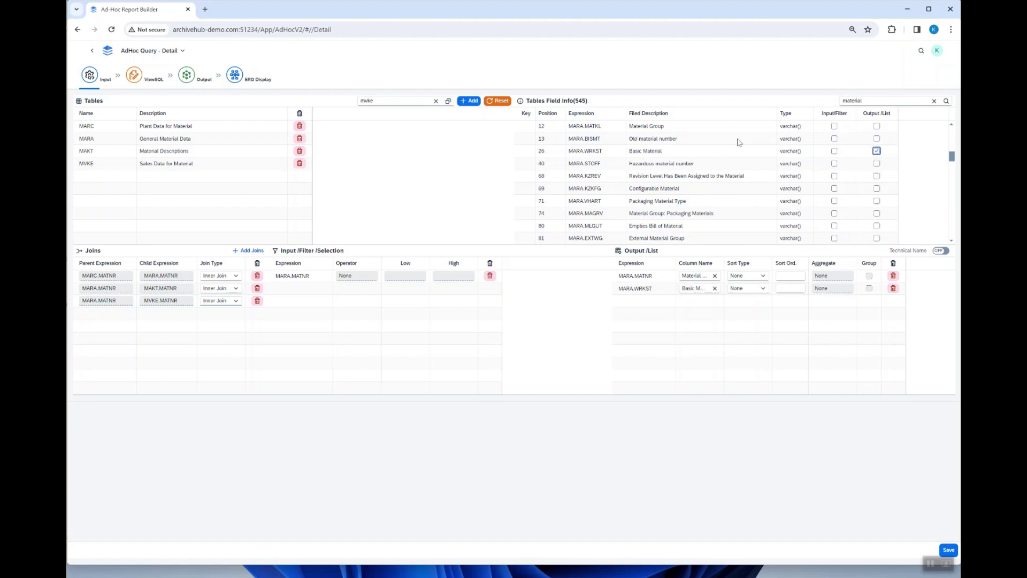
# Include Material Group MARA.MATKL as both input filter and output column, and add Material freight group MARA.MFRGR to the output list.
pyautogui.click(834, 126)
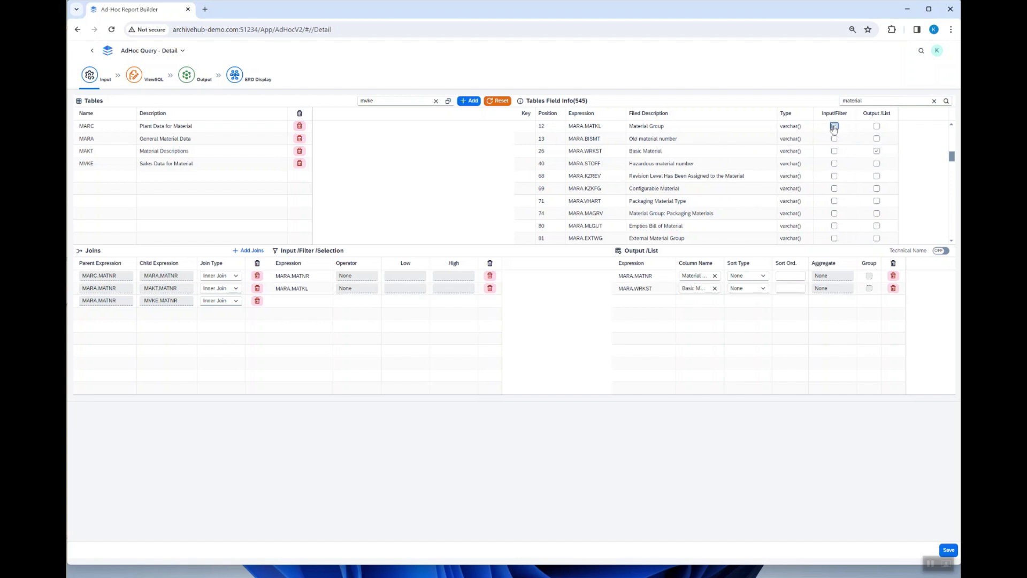
pyautogui.click(877, 126)
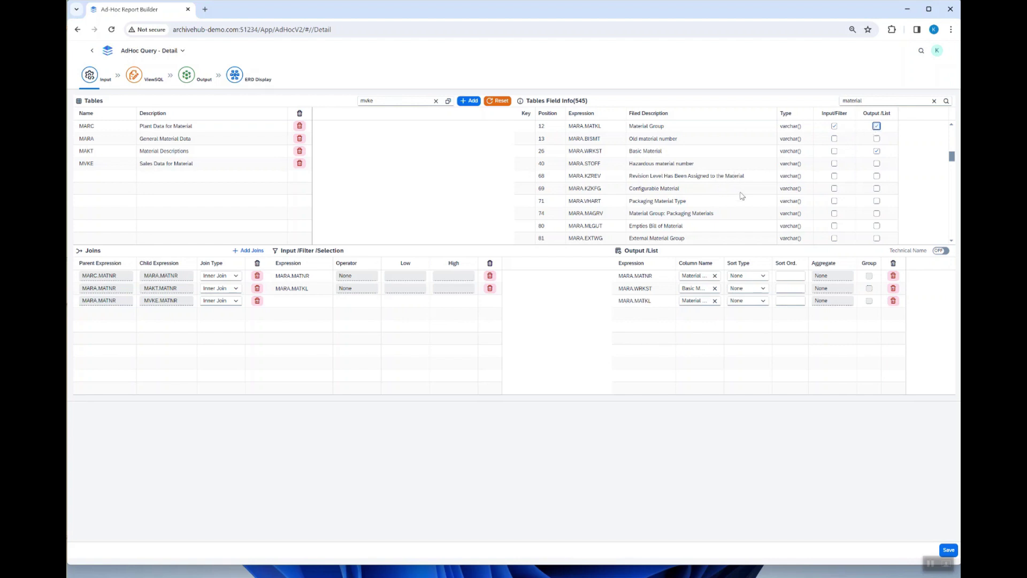
pyautogui.scroll(-2, 742, 195)
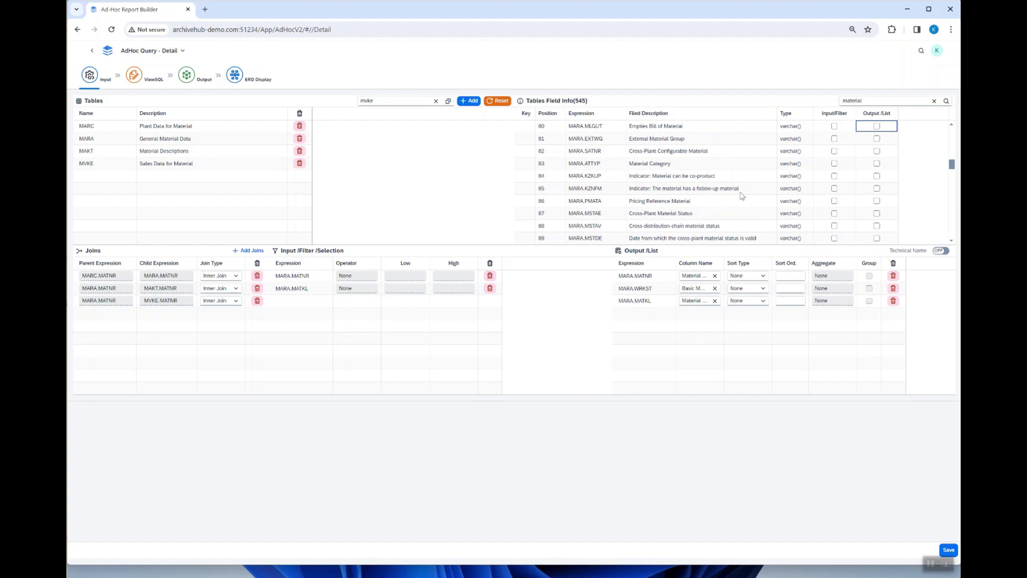
pyautogui.scroll(-2, 742, 195)
pyautogui.scroll(-2, 742, 196)
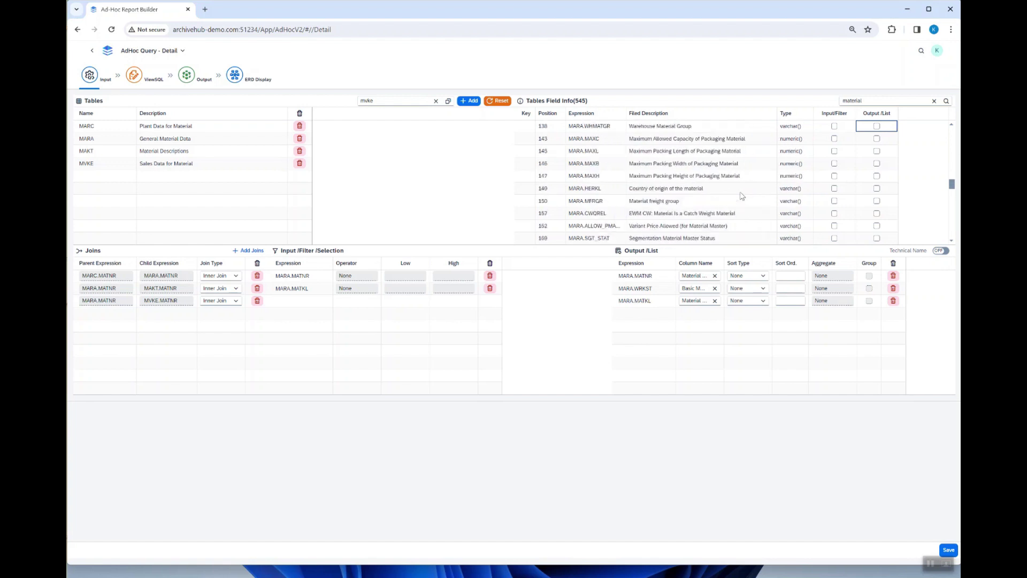
pyautogui.click(876, 200)
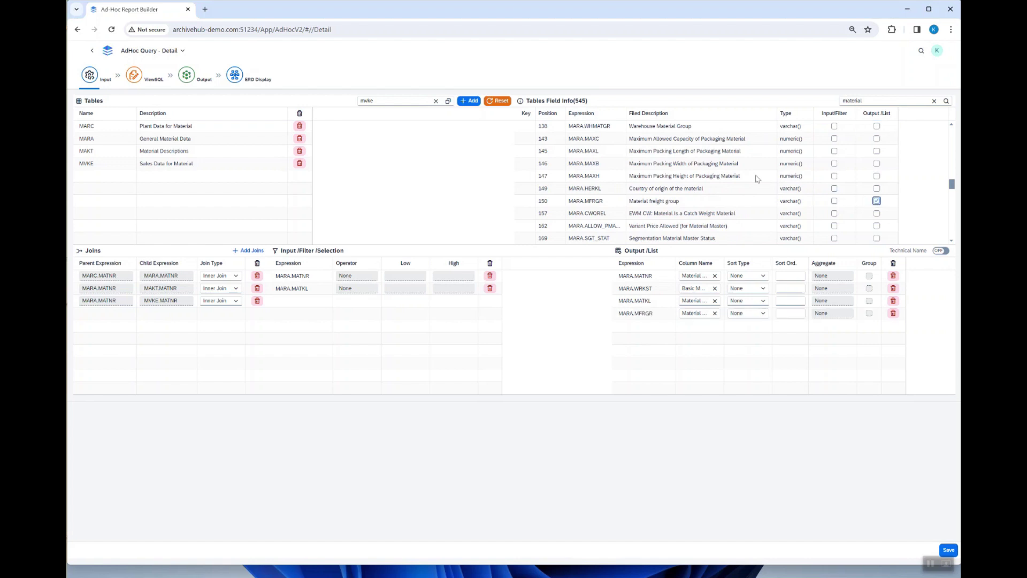
# Search the table fields for "group" and add the MRP Group field MARC.DISGR to the output list.
pyautogui.doubleClick(877, 101)
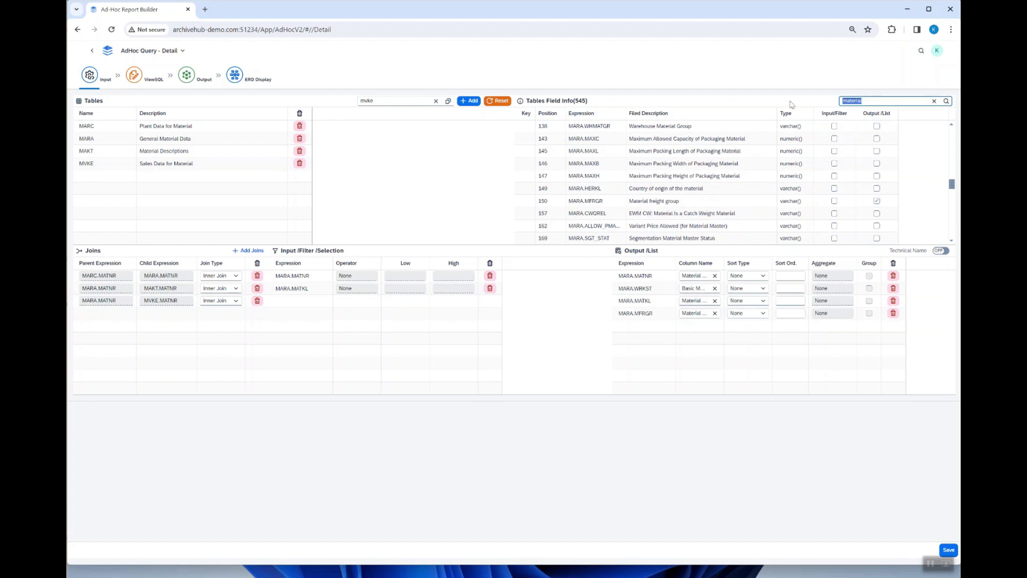
pyautogui.write('group')
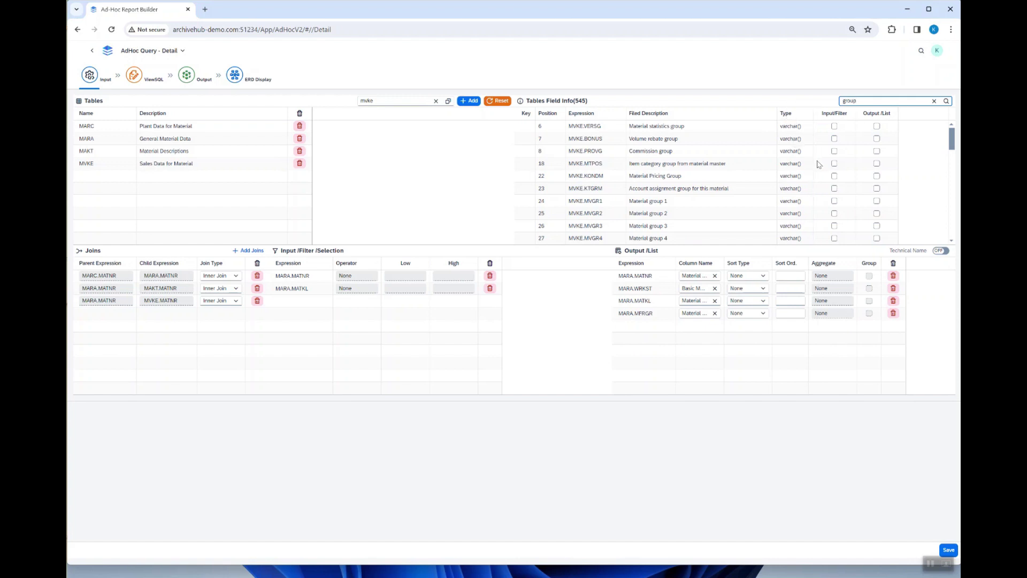
pyautogui.scroll(-10, 724, 210)
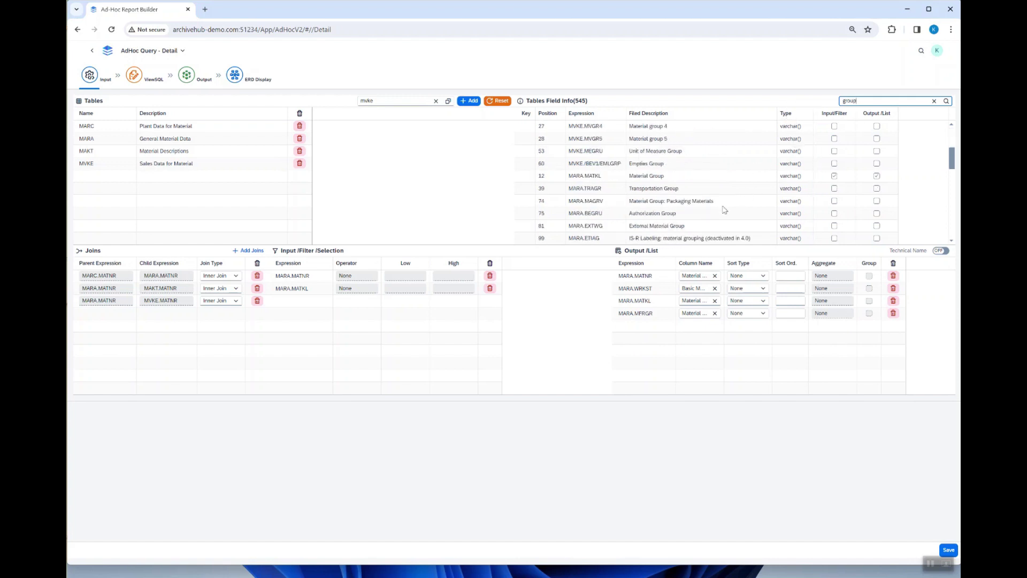
pyautogui.scroll(-2, 725, 210)
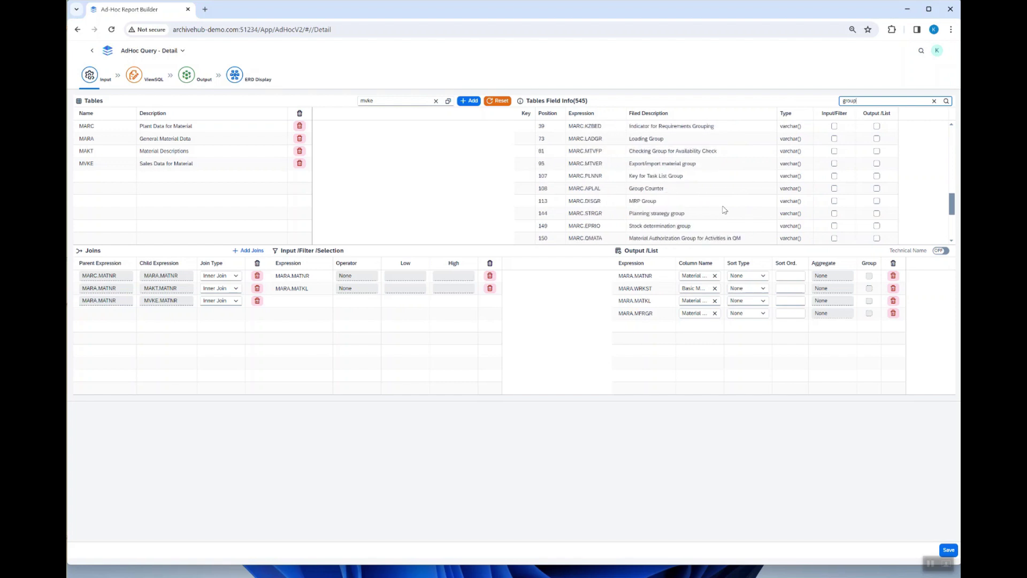
pyautogui.click(877, 200)
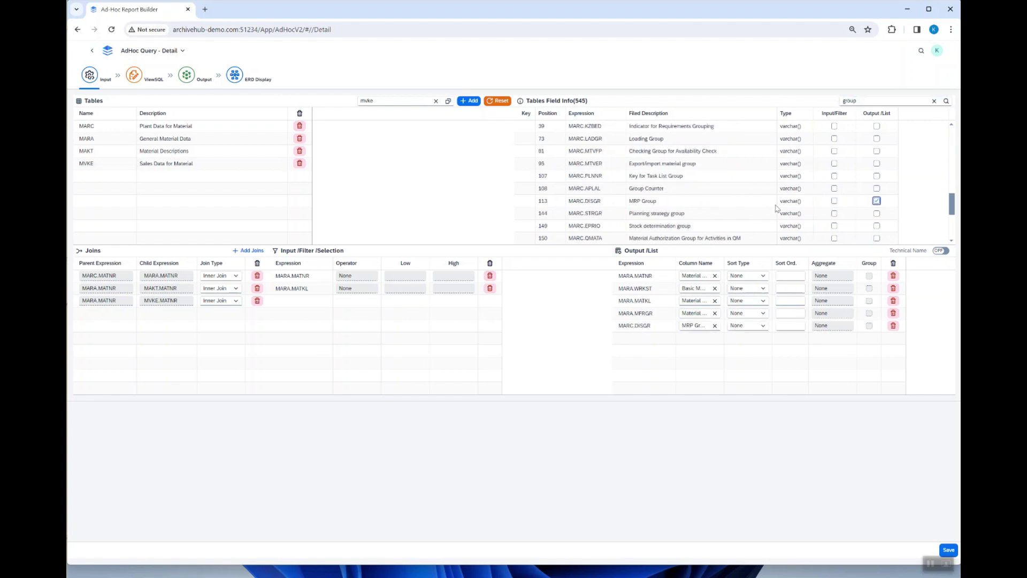
# Search the table fields for "plant" and include MARC.WERKS as both an input filter and an output column.
pyautogui.moveTo(863, 101); pyautogui.dragTo(811, 105)
pyautogui.write('plant')
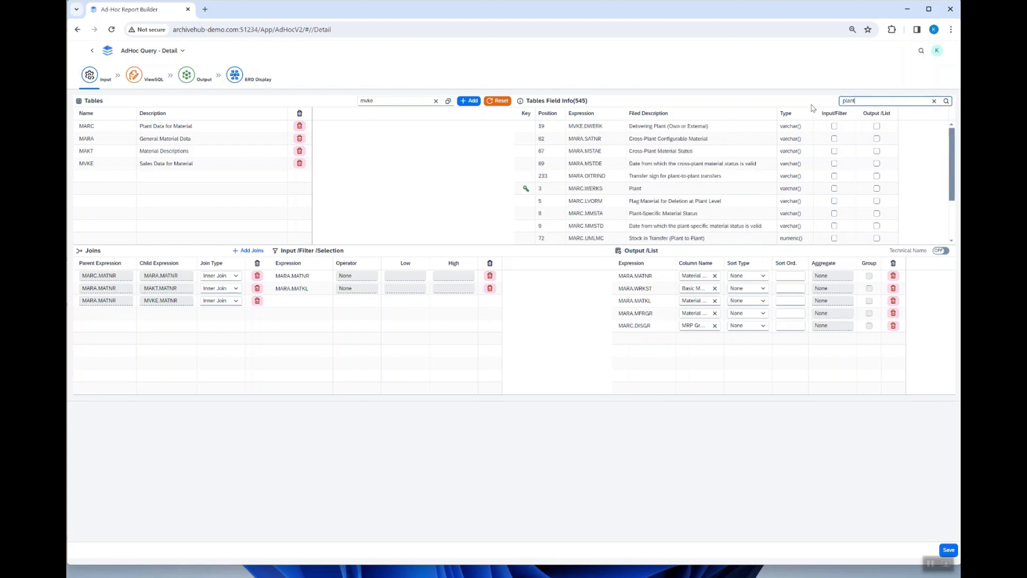
pyautogui.click(834, 188)
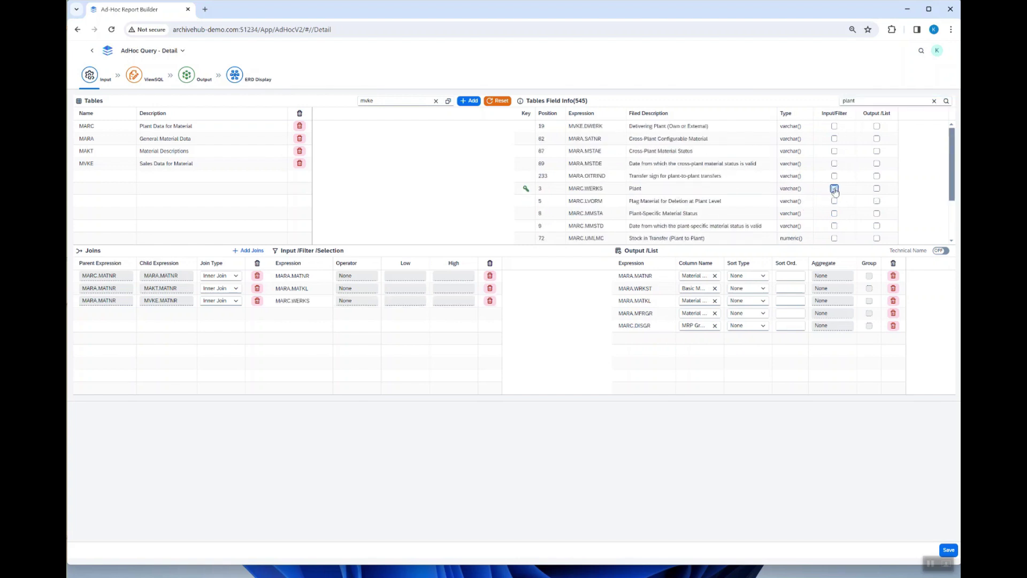
pyautogui.click(876, 189)
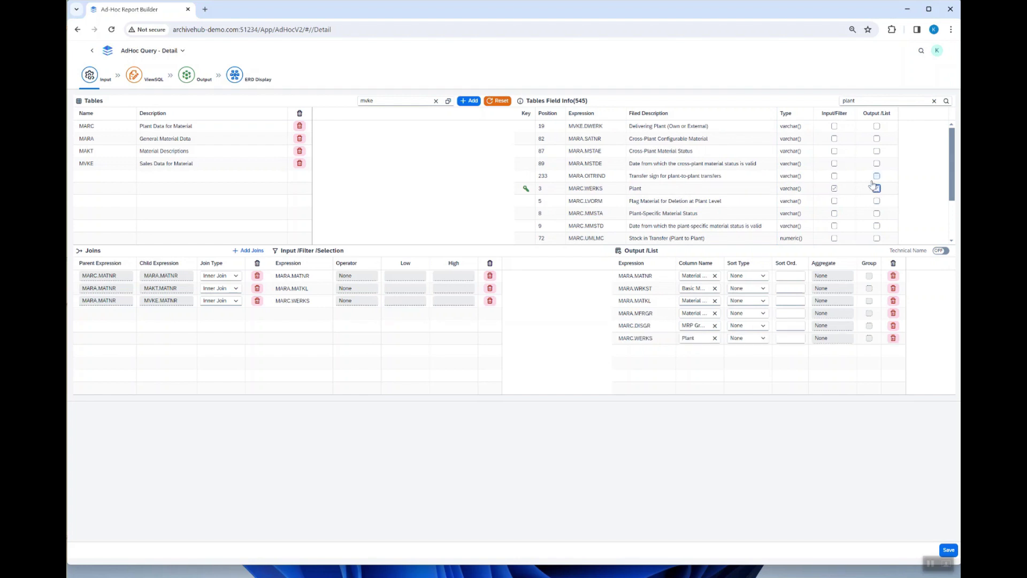
# Add the plant fields MARC.MMSTA, MARC.MMSTD, MARC.UMLMC and MARC.QMATV to the output list.
pyautogui.scroll(-1, 840, 182)
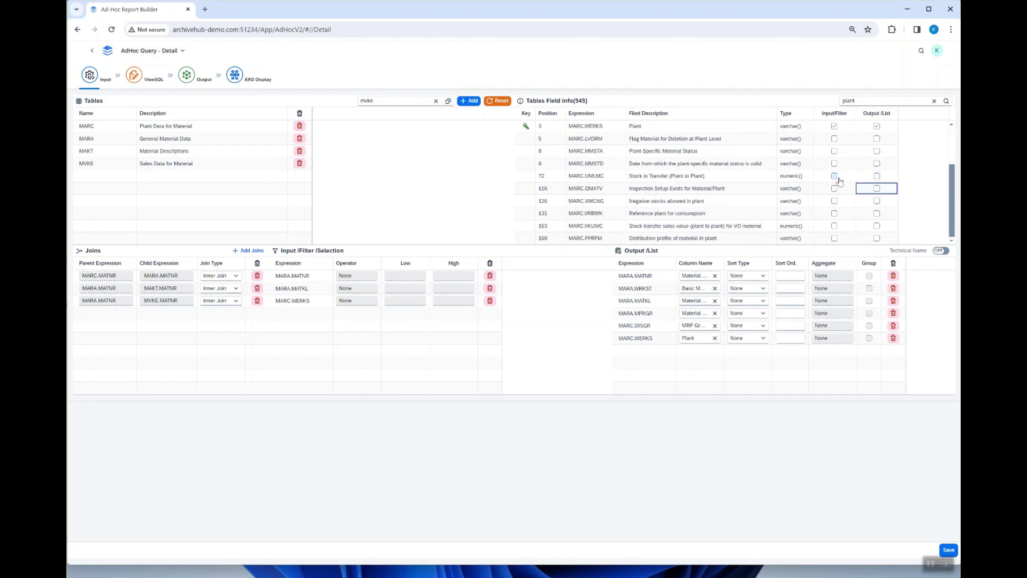
pyautogui.click(877, 152)
pyautogui.click(877, 164)
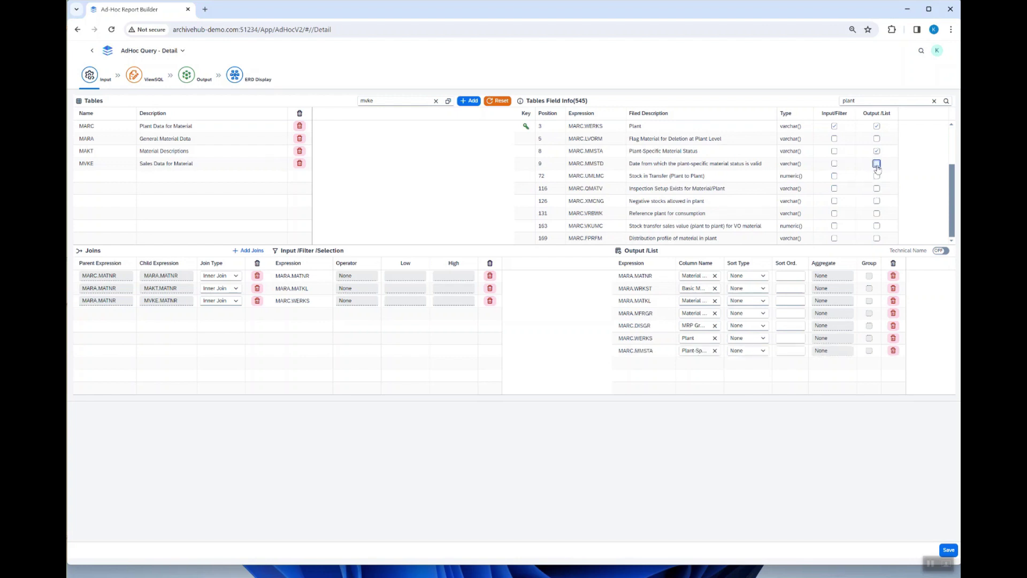
pyautogui.click(877, 175)
pyautogui.click(877, 189)
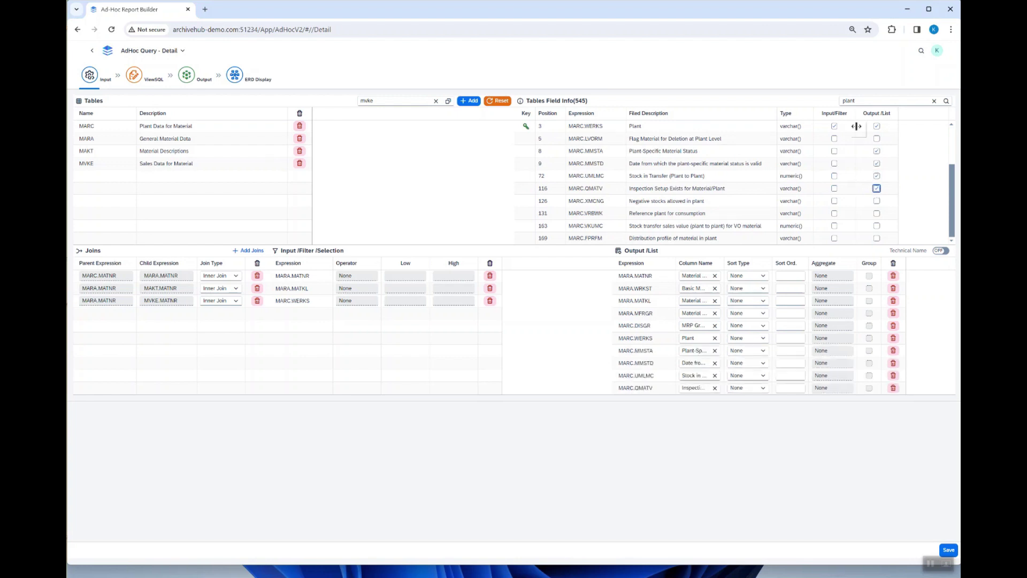
# Search the table fields for "org" and include Sales Organization MVKE.VKORG as both an input filter and an output column.
pyautogui.doubleClick(859, 100)
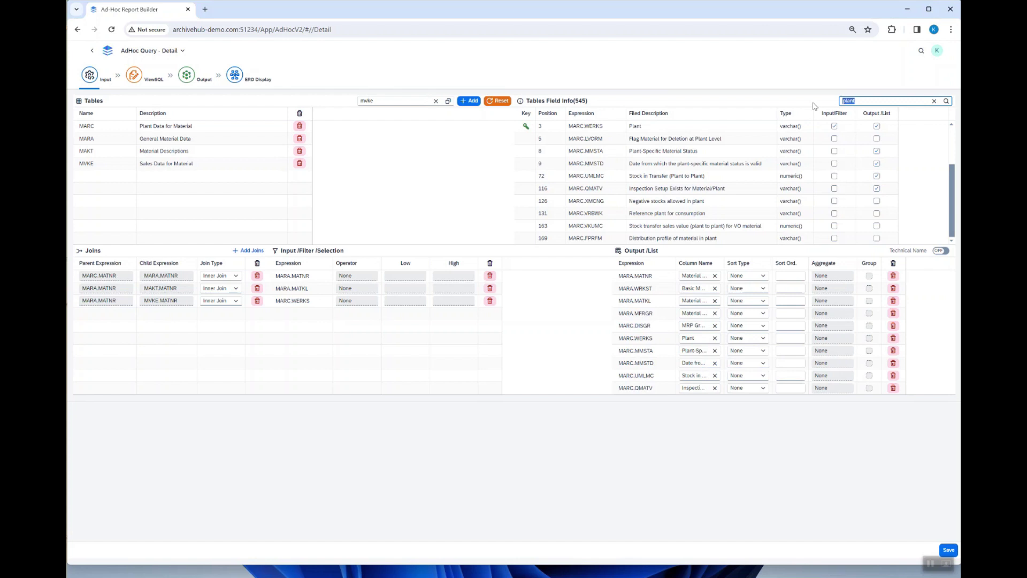
pyautogui.write('org')
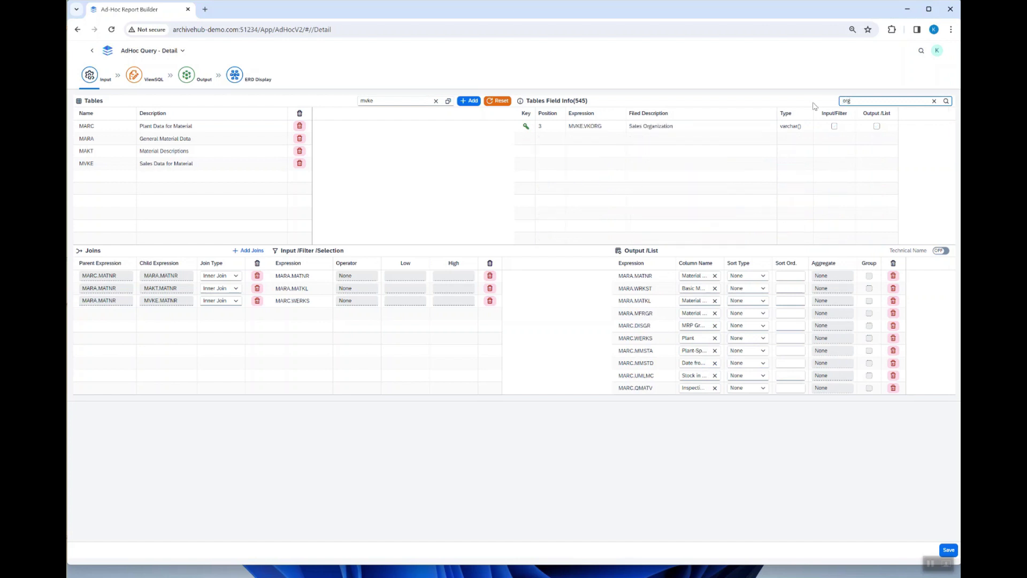
pyautogui.click(834, 126)
pyautogui.click(877, 126)
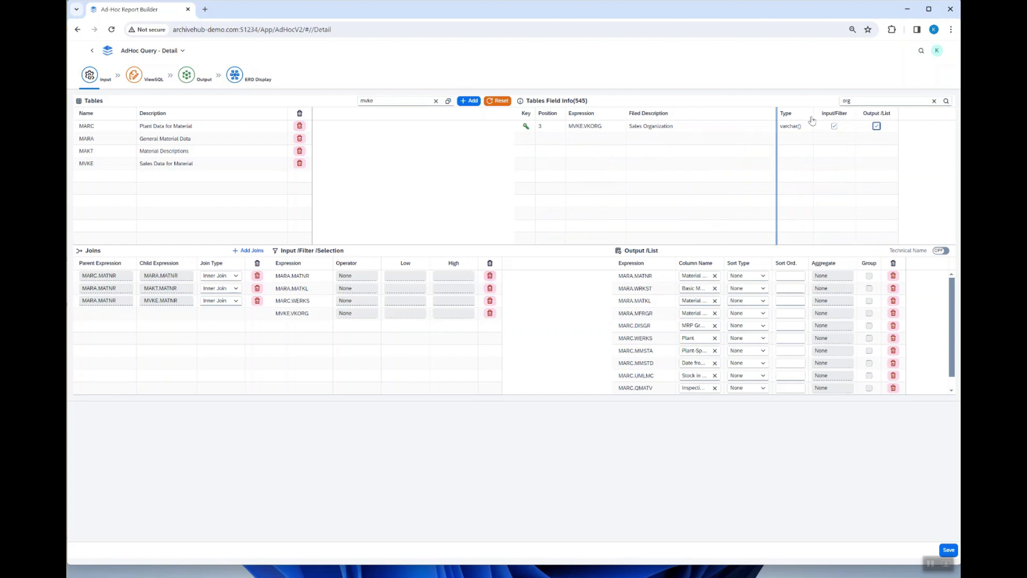
# Search the fields for "lang", include Language Key MAKT.SPRAS as both input filter and output column, and clear the field search.
pyautogui.moveTo(856, 102); pyautogui.dragTo(809, 105)
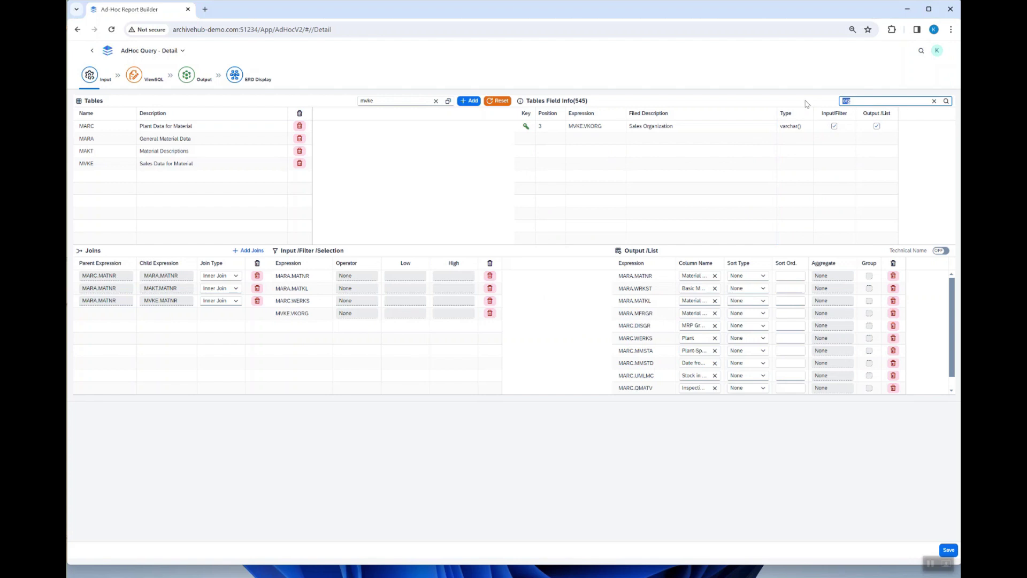
pyautogui.write('lang')
pyautogui.click(834, 127)
pyautogui.click(876, 126)
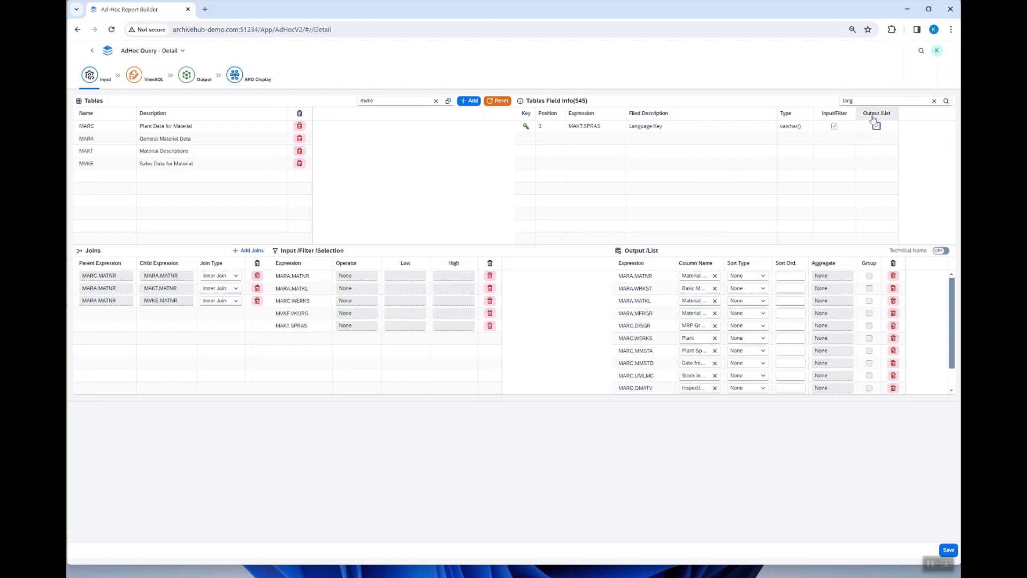
pyautogui.click(934, 101)
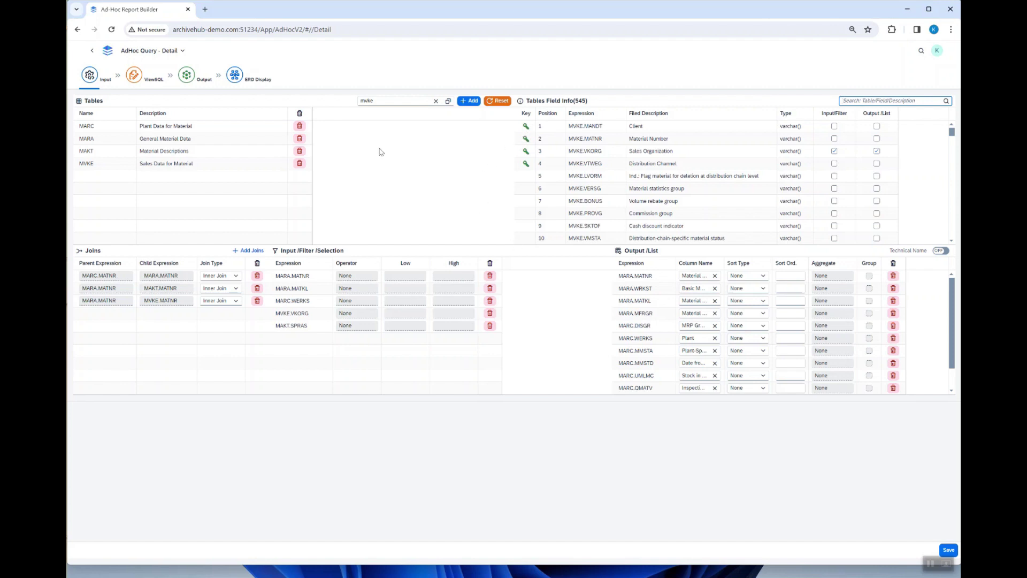
# Review the query's generated SQL and ERD diagram, and run its output without any filter values.
pyautogui.click(134, 76)
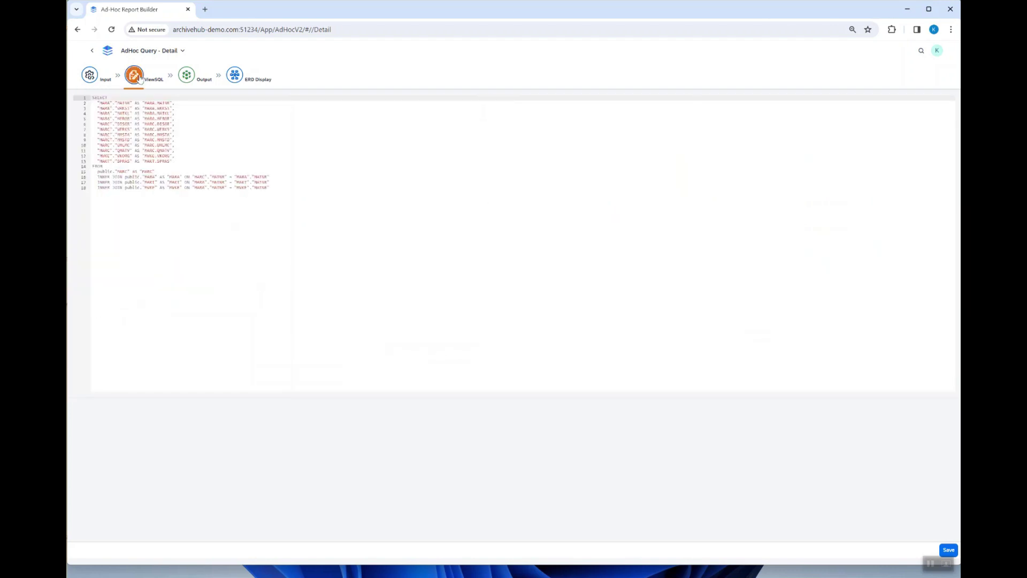
pyautogui.click(241, 80)
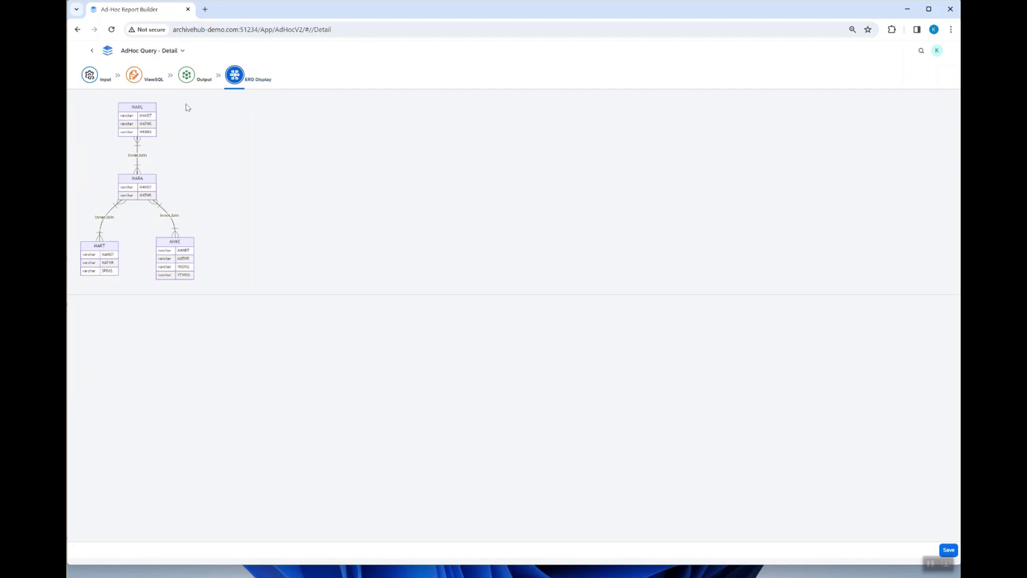
pyautogui.click(186, 75)
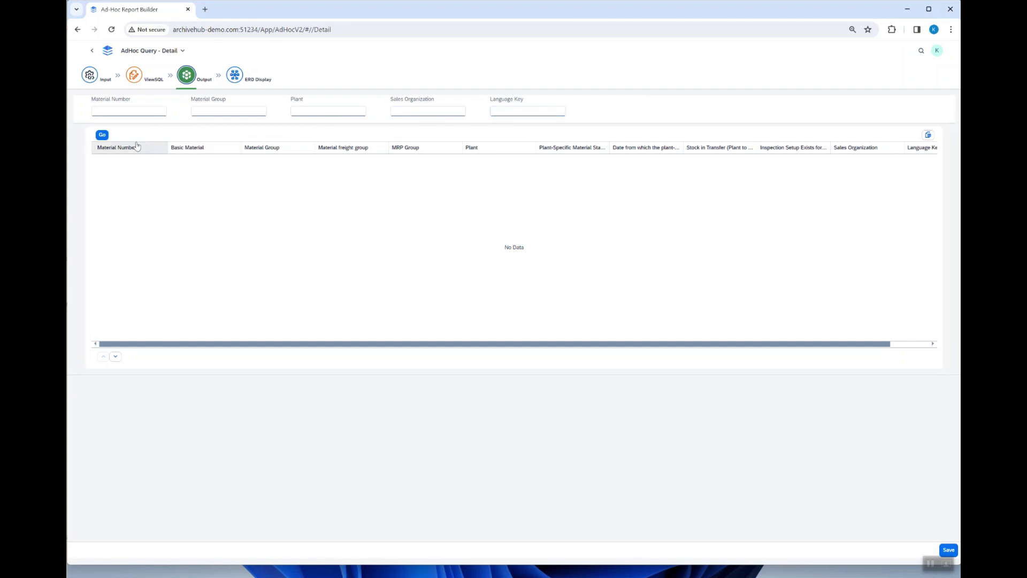
pyautogui.click(102, 135)
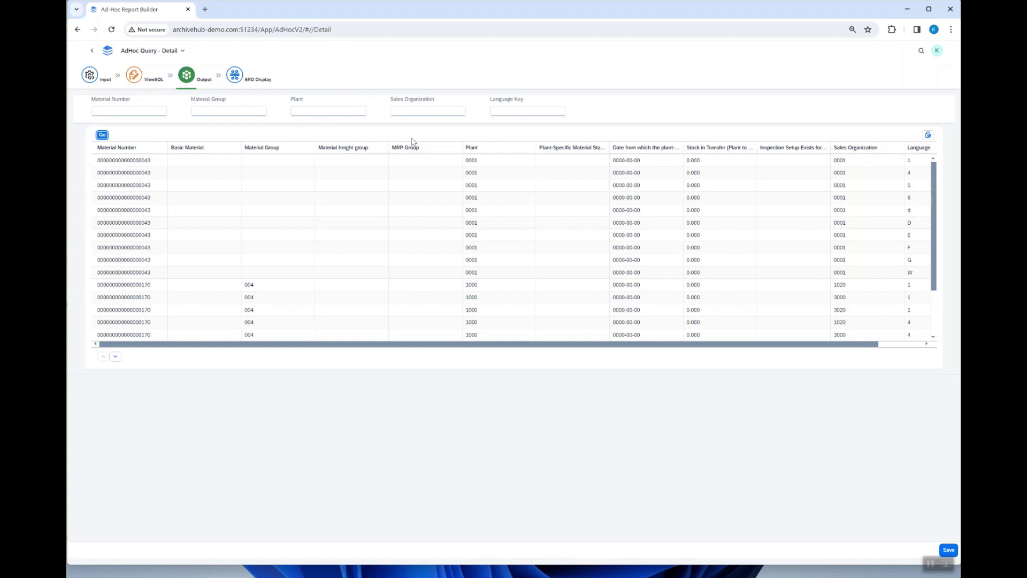
# Return to the query's input definition and move the MARC.QMATV output column directly below MARA.WRKST.
pyautogui.click(90, 75)
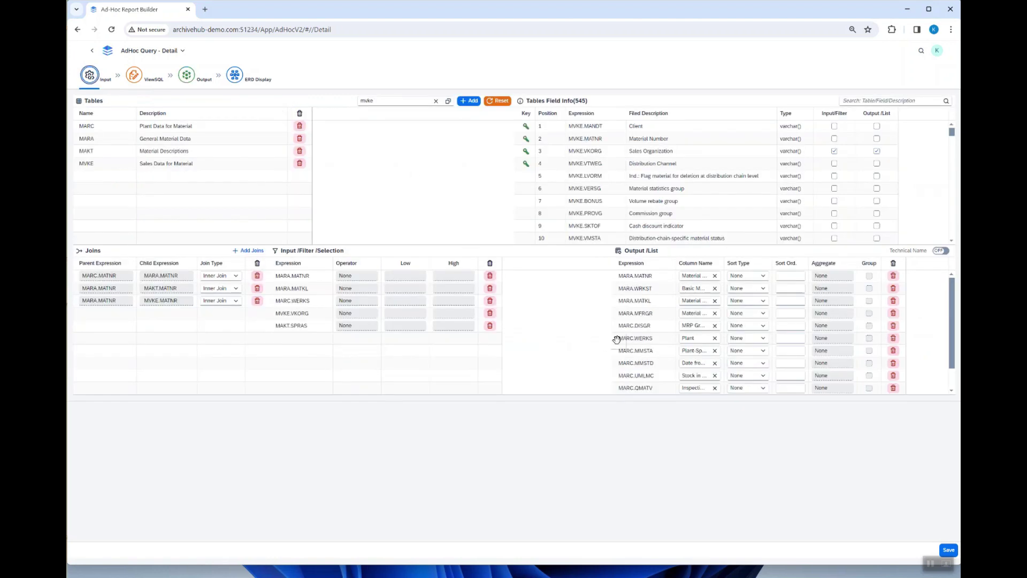
pyautogui.scroll(-2, 642, 353)
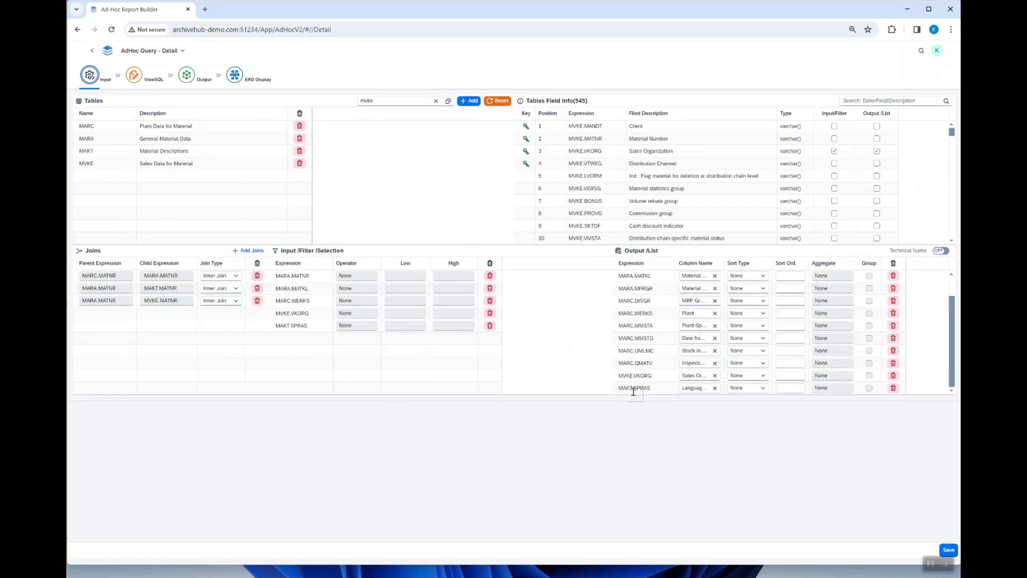
pyautogui.moveTo(632, 390); pyautogui.dragTo(634, 290)
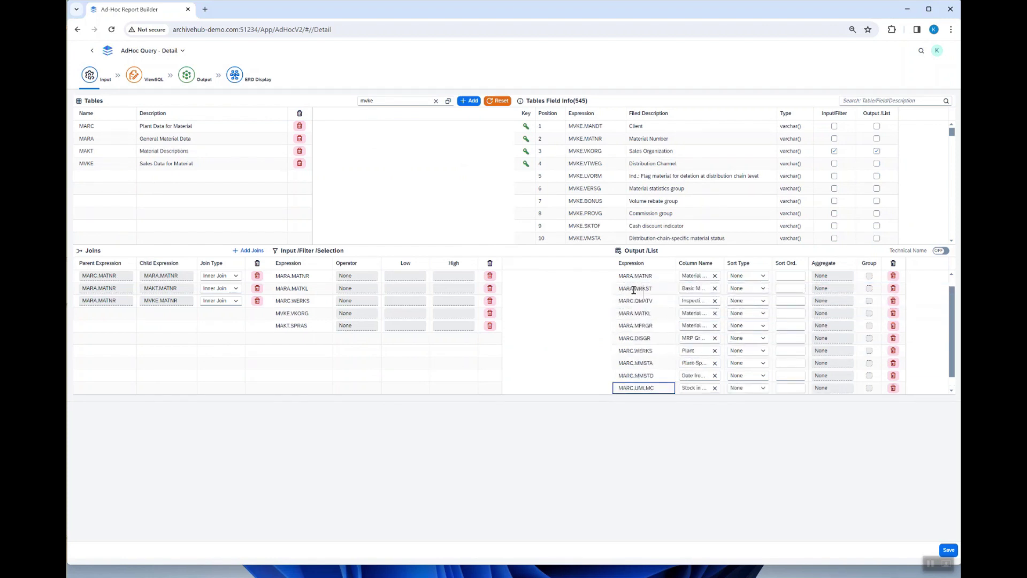
# Reorder the output list so that MARC.DISGR and MAKT.SPRAS directly follow MARA.MATNR.
pyautogui.scroll(-2, 636, 350)
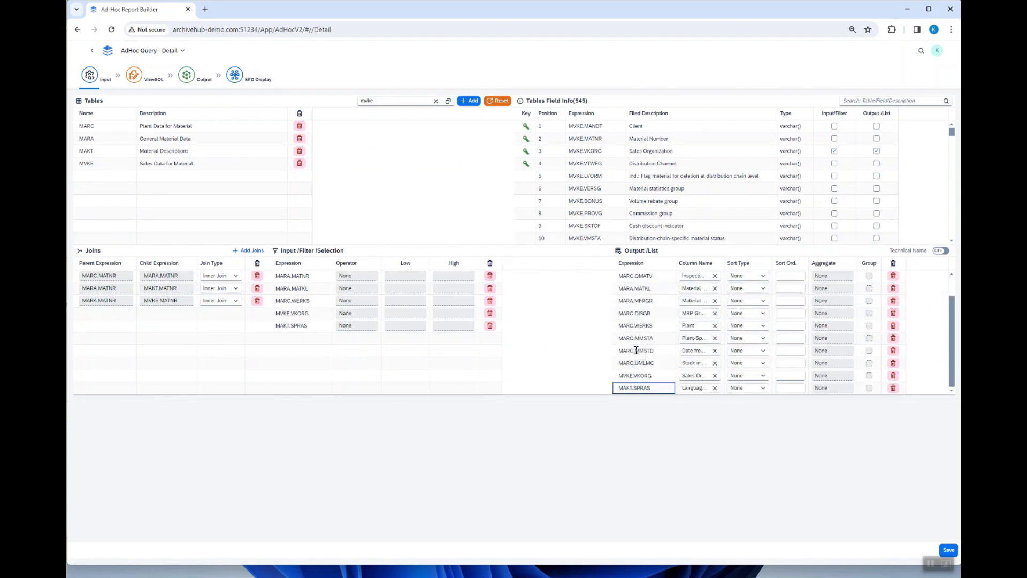
pyautogui.moveTo(635, 388); pyautogui.dragTo(641, 317)
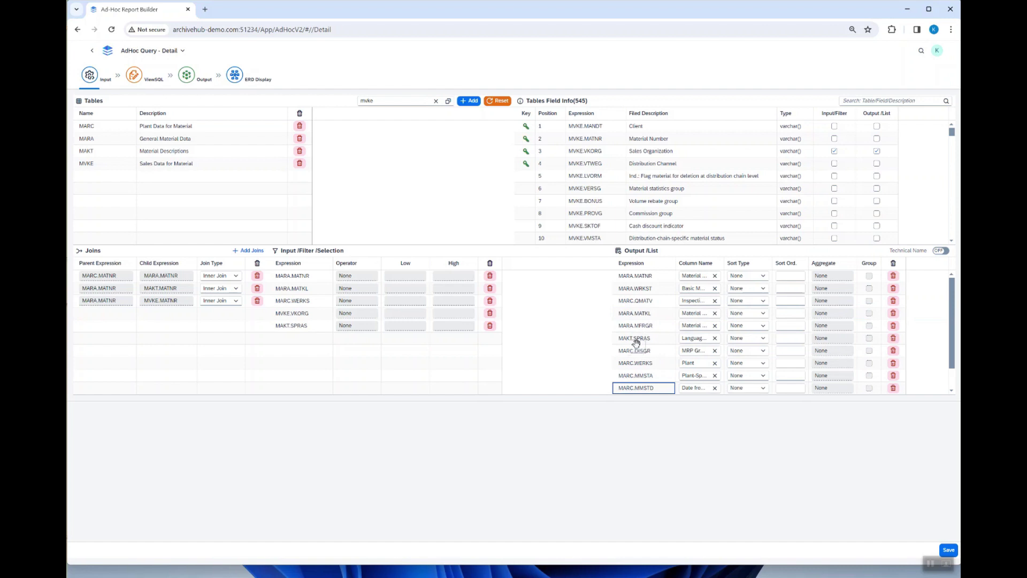
pyautogui.moveTo(637, 345); pyautogui.dragTo(631, 288)
pyautogui.moveTo(638, 352); pyautogui.dragTo(636, 300)
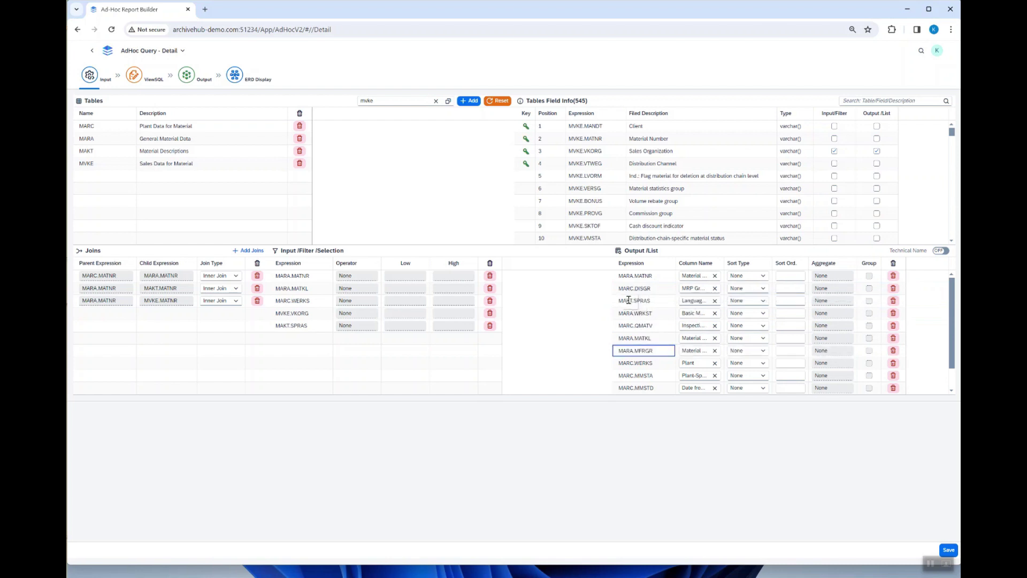
# Run the output with the reordered columns, and rerun it filtered to Language Key E.
pyautogui.click(188, 75)
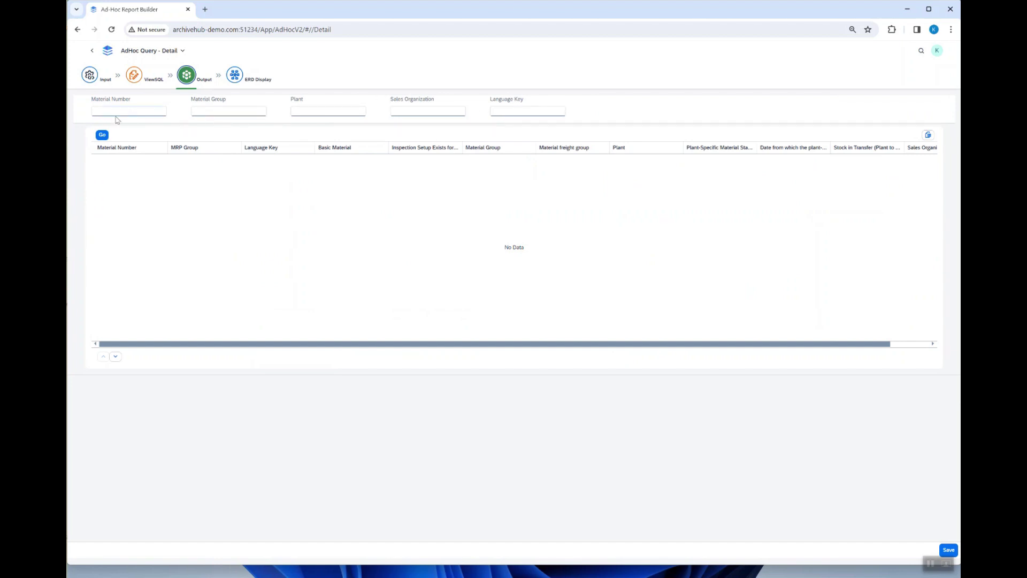
pyautogui.click(103, 136)
pyautogui.click(495, 111)
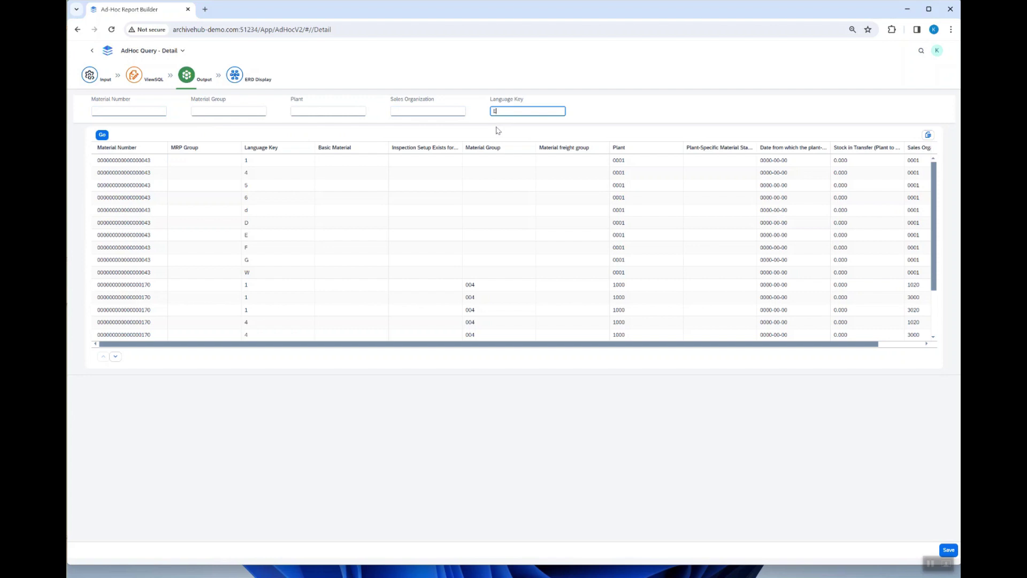
pyautogui.click(102, 135)
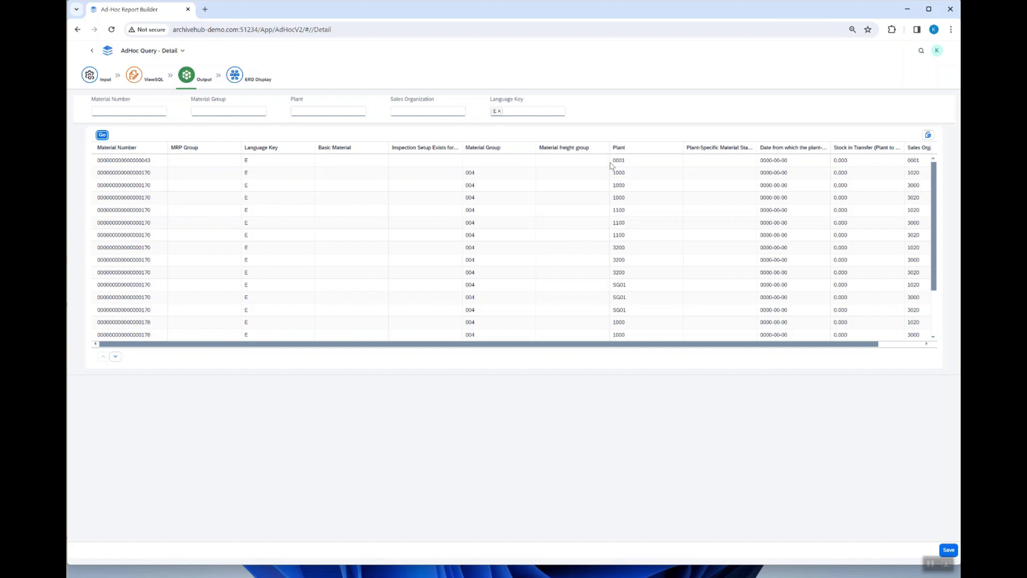
# Add a Plant filter of 1000 to the query output and rerun it.
pyautogui.click(301, 112)
pyautogui.write('1000')
pyautogui.press('Return')
pyautogui.click(102, 135)
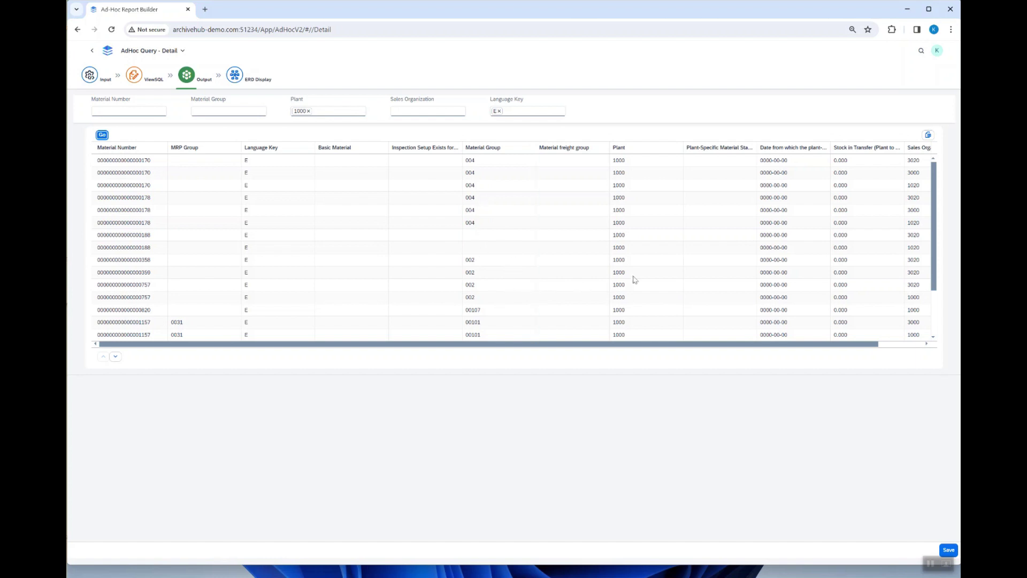
# Add a Sales Organization filter of 3020 to the output and rerun it.
pyautogui.hscroll(2, 677, 283)
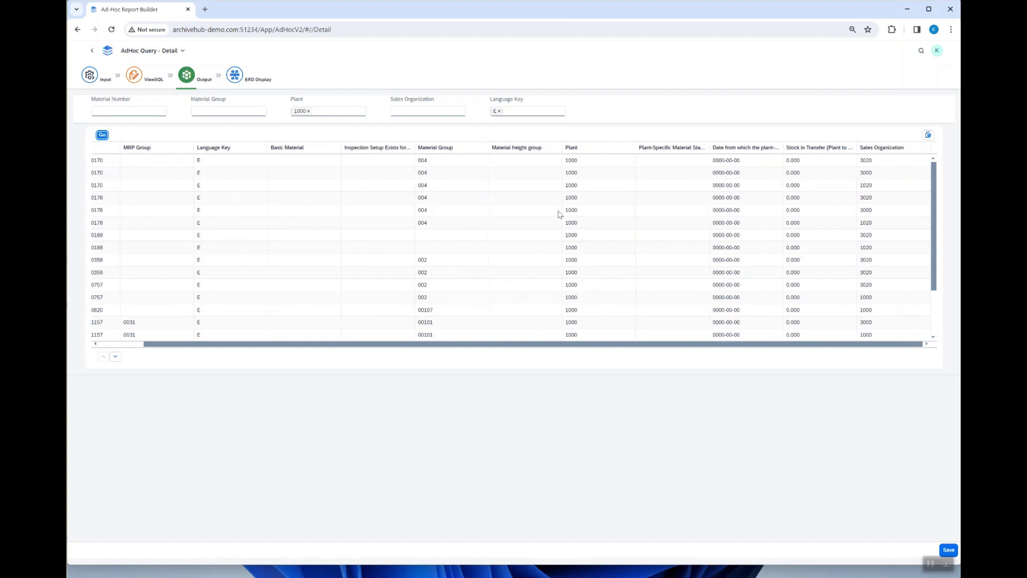
pyautogui.click(405, 111)
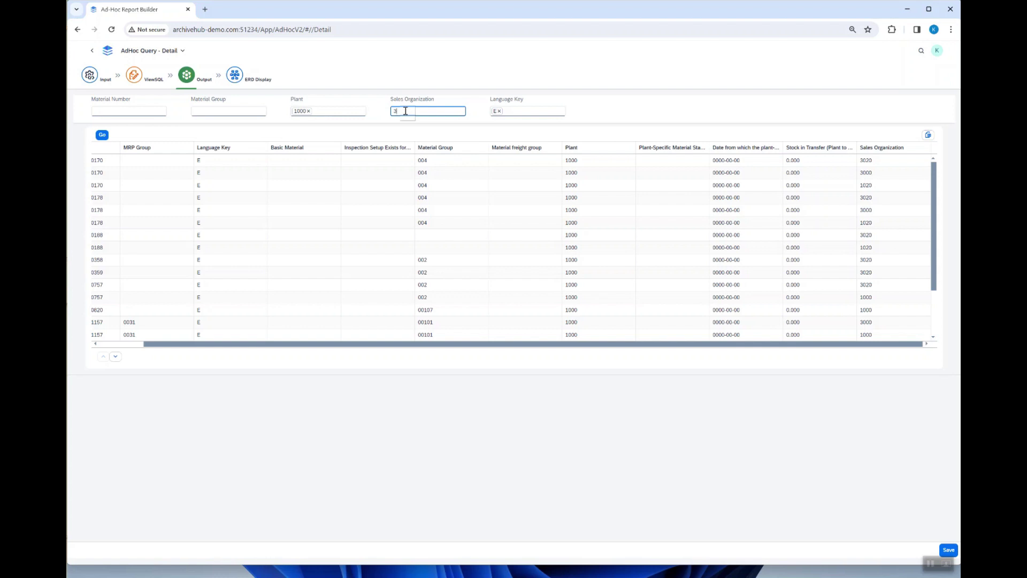
pyautogui.write('3020')
pyautogui.press('Return')
pyautogui.click(101, 135)
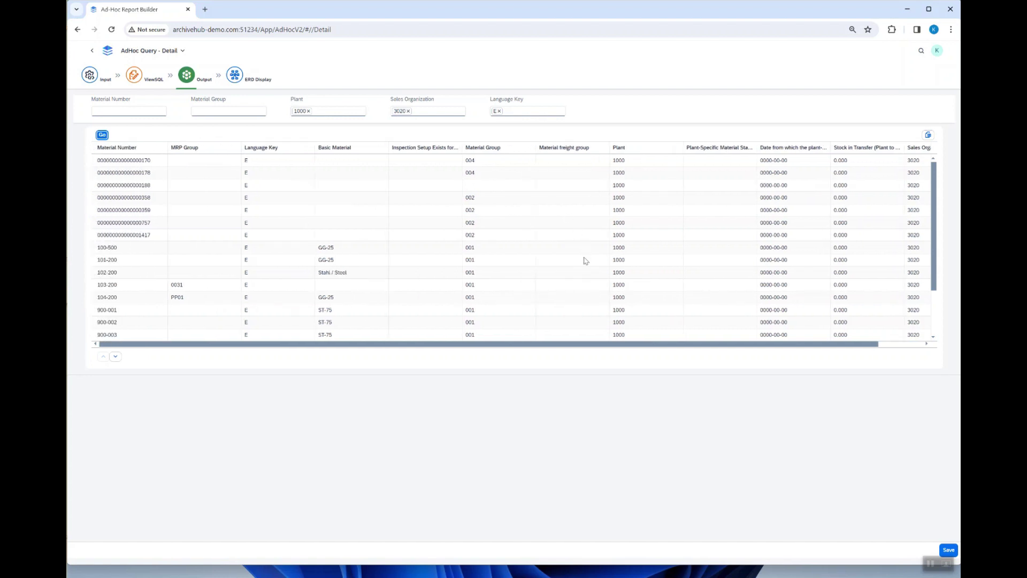
# Save the query as AdHoc-Material_Sales in module MM with the description Material_Sales_View_Demo.
pyautogui.click(948, 550)
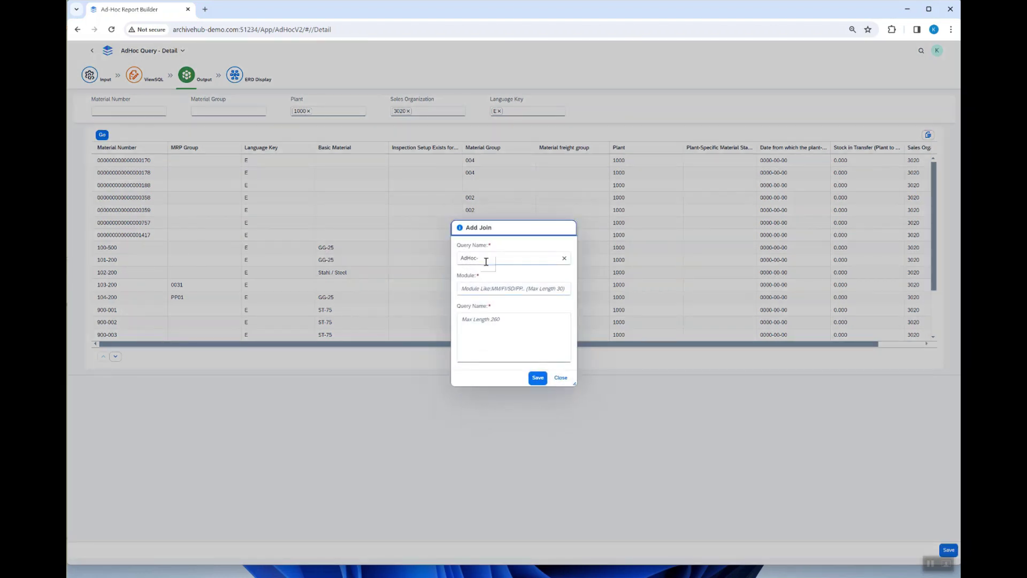
pyautogui.click(489, 258)
pyautogui.press('BackSpace')
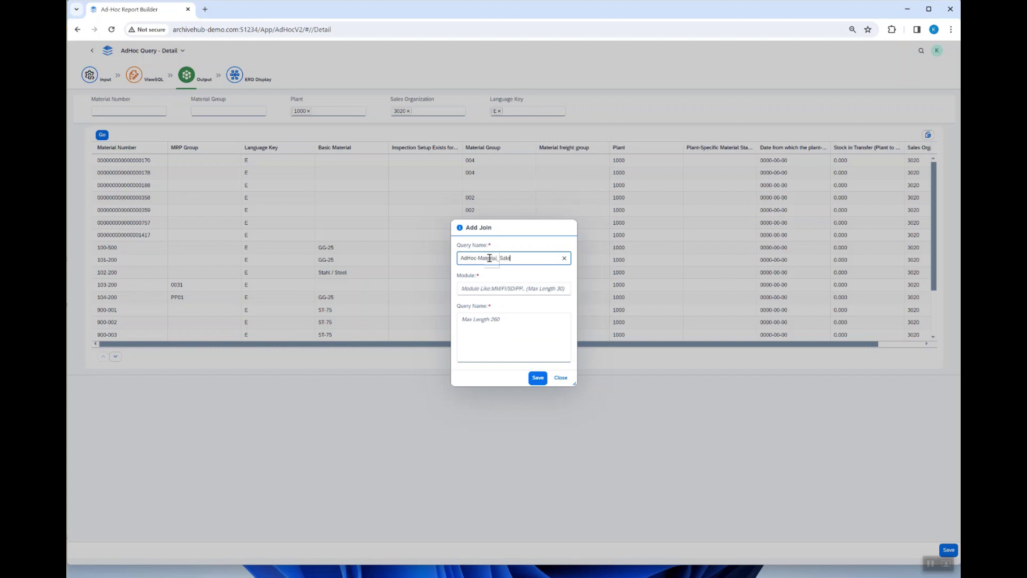
pyautogui.click(477, 288)
pyautogui.write('MM')
pyautogui.click(473, 325)
pyautogui.write('Material_Sales_View_Demo')
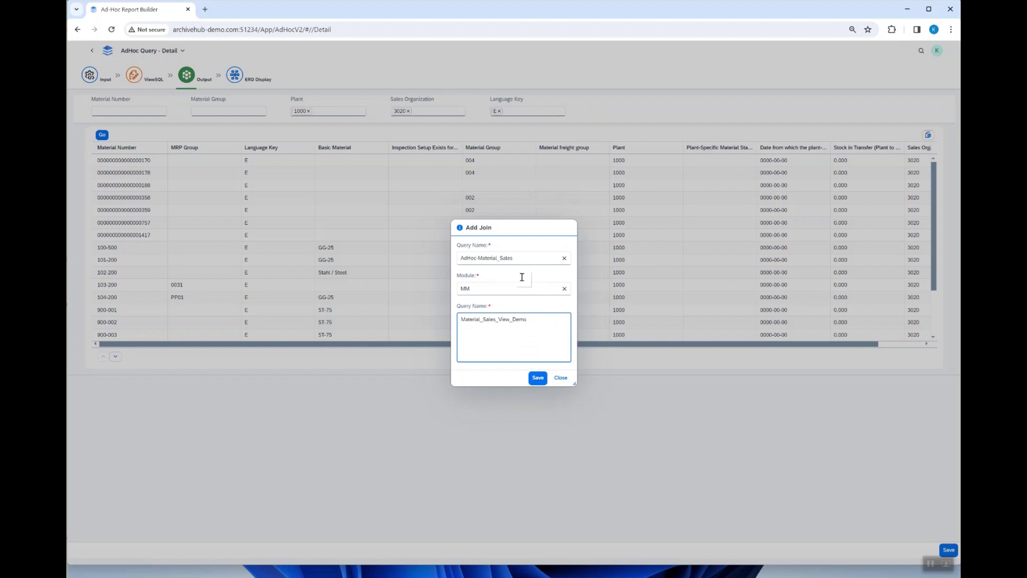
pyautogui.click(538, 379)
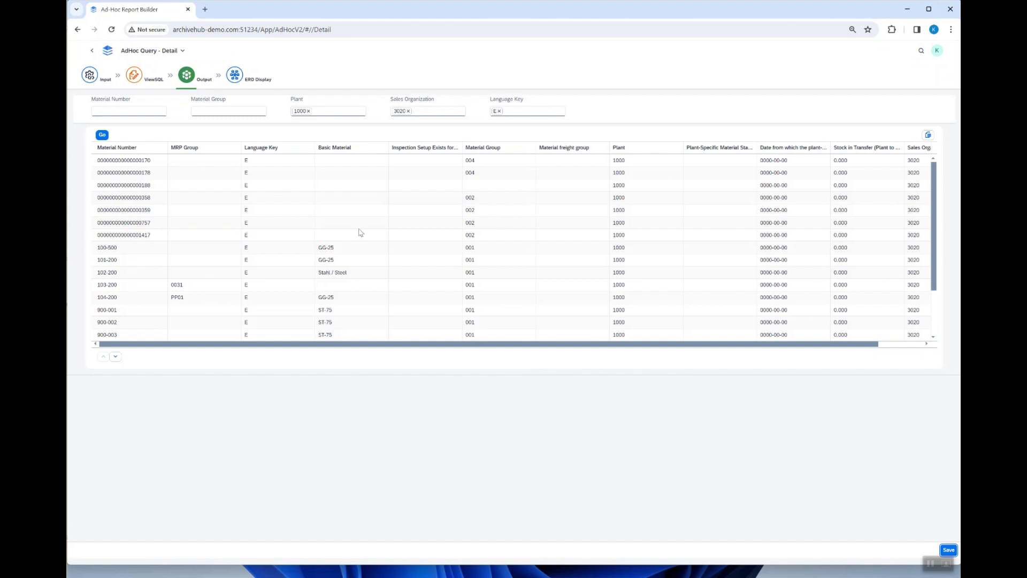
# Reopen the saved AdHoc-Material_Sales query, view its ERD diagram, and return to the query list.
pyautogui.click(93, 53)
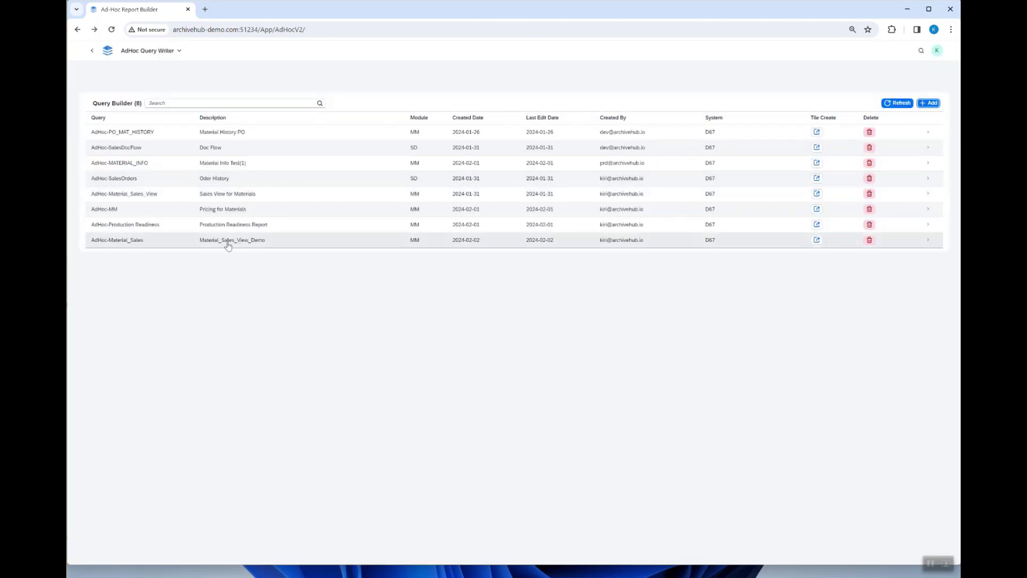
pyautogui.click(271, 245)
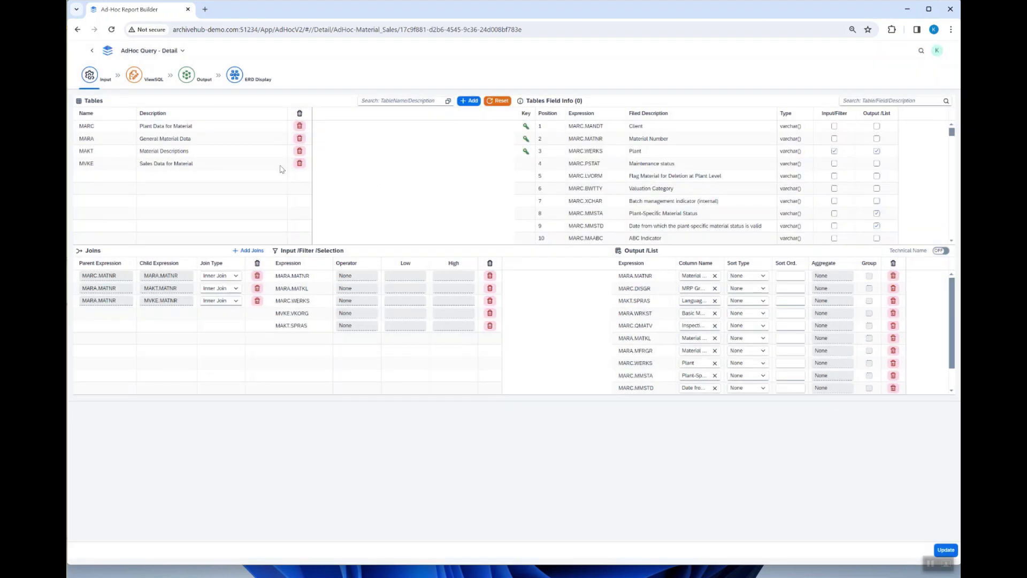
pyautogui.click(234, 76)
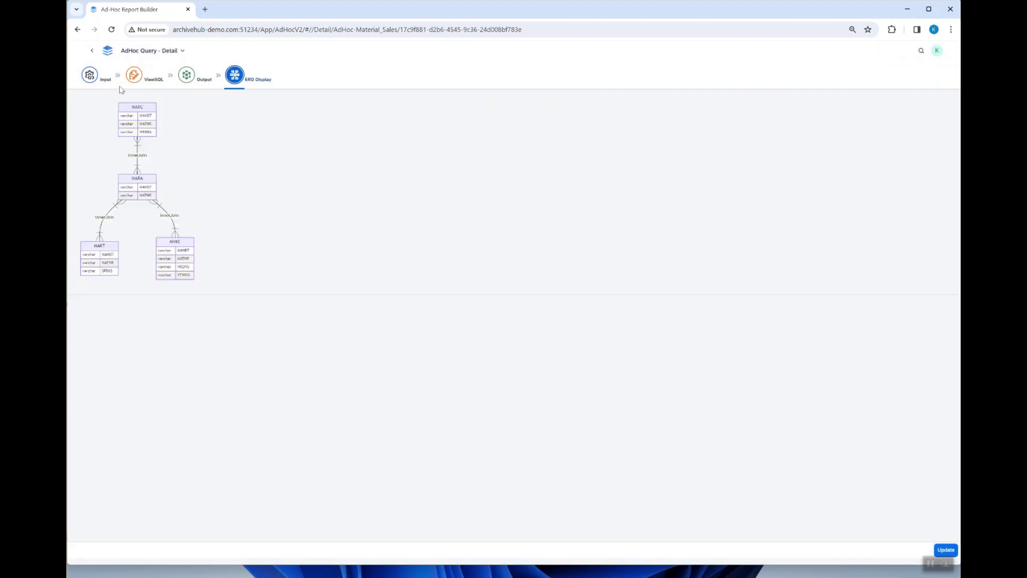
pyautogui.click(92, 50)
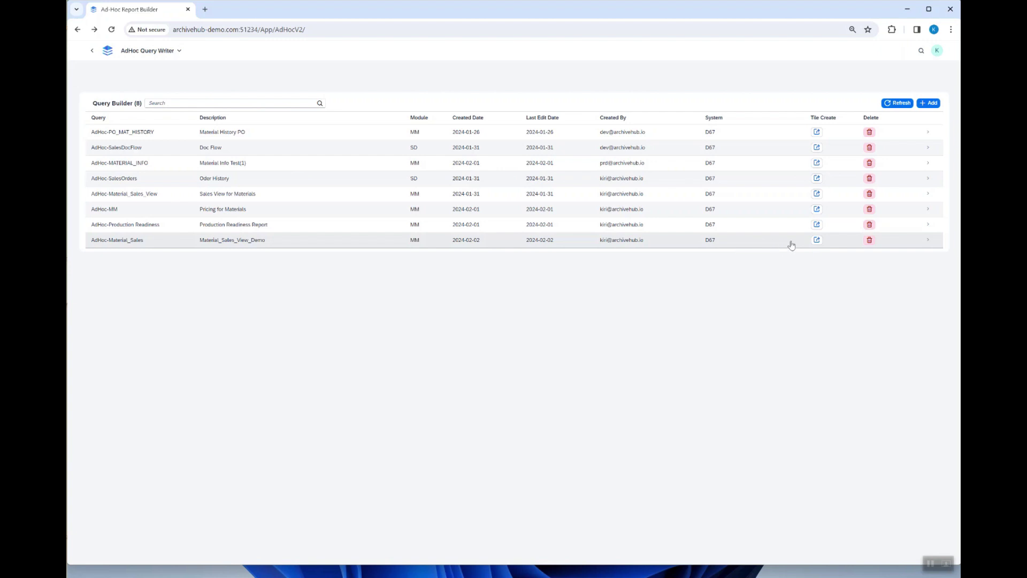
# Create a tile for AdHoc-Material_Sales with subtitle Sales View Mat, the product icon and the role MM_Apps - Materials Management Apps.
pyautogui.click(817, 241)
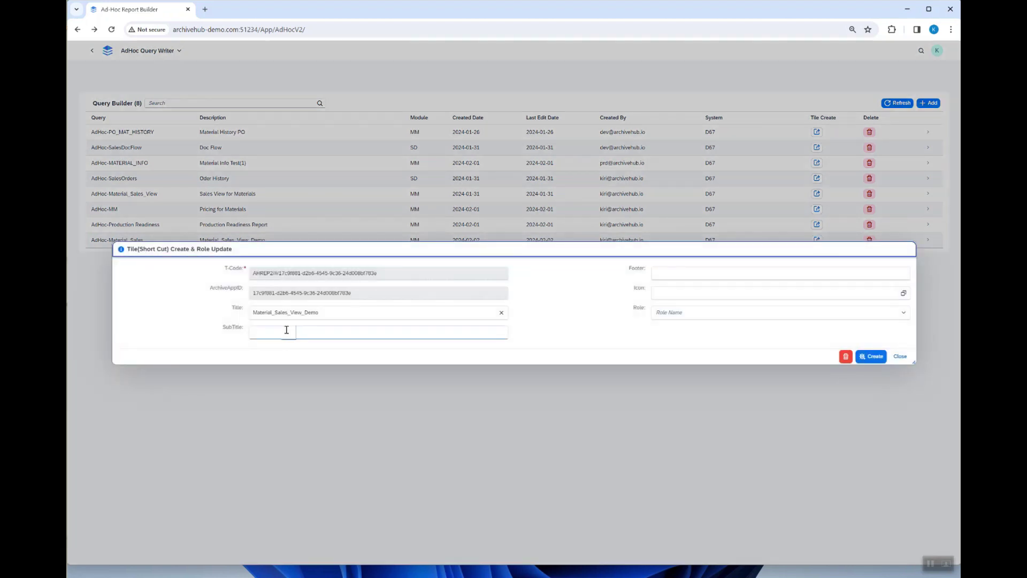
pyautogui.click(284, 330)
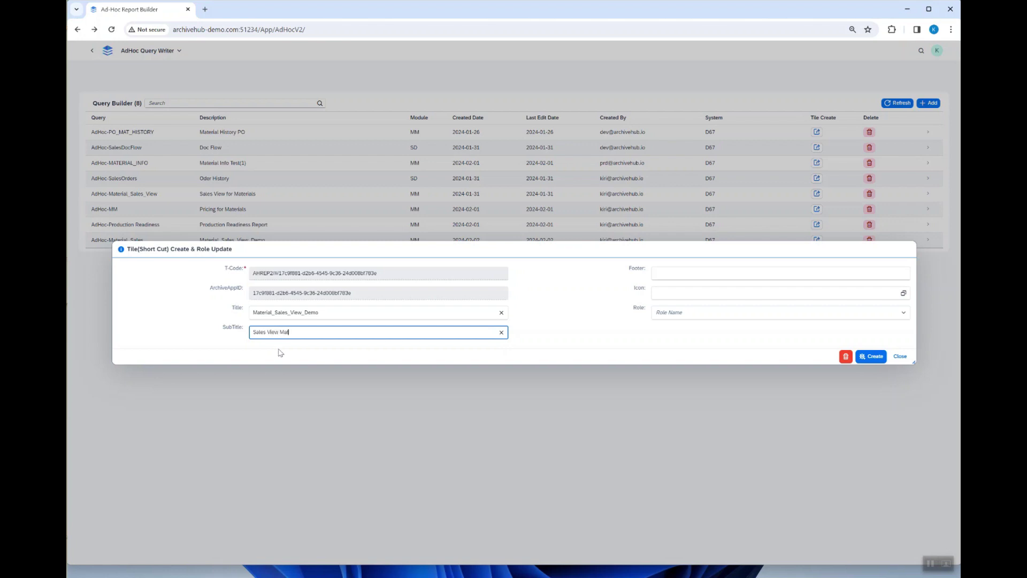
pyautogui.click(902, 293)
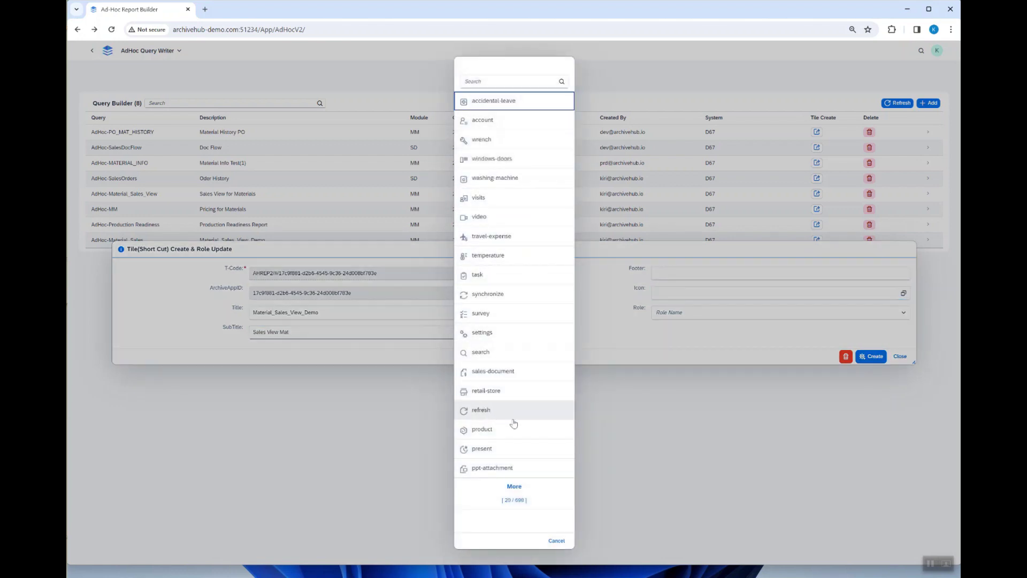
pyautogui.click(490, 430)
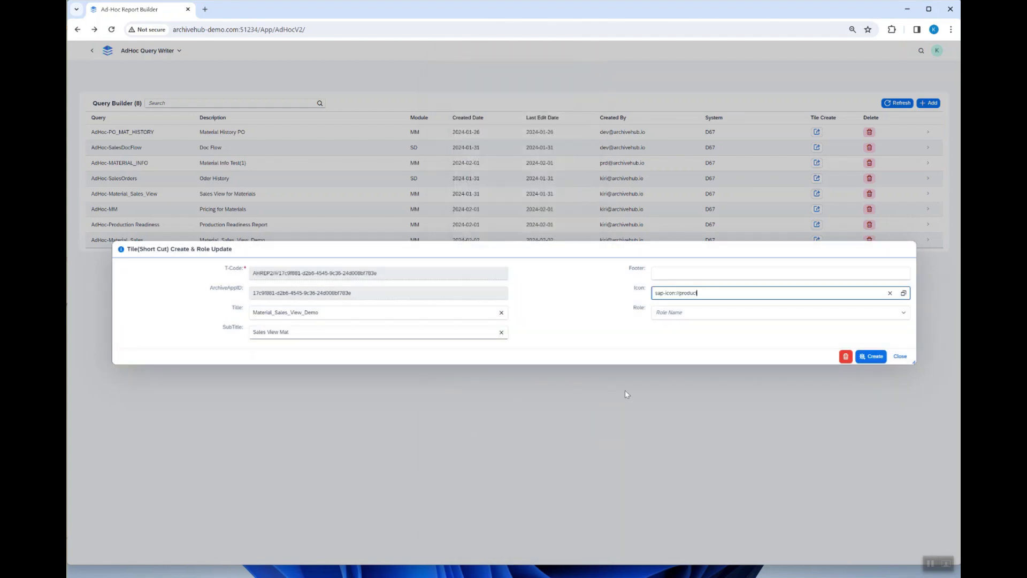
pyautogui.click(904, 317)
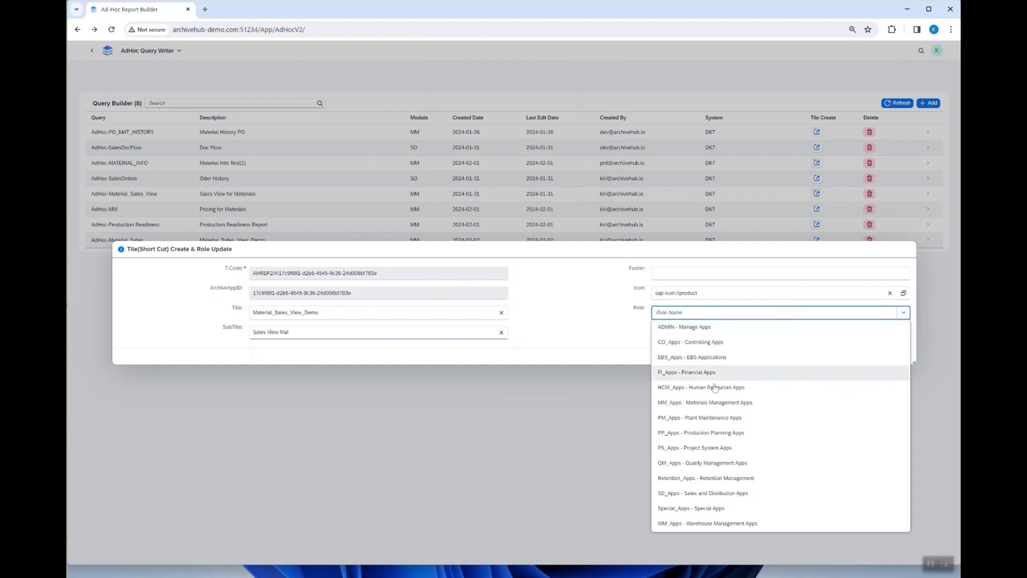
pyautogui.click(698, 402)
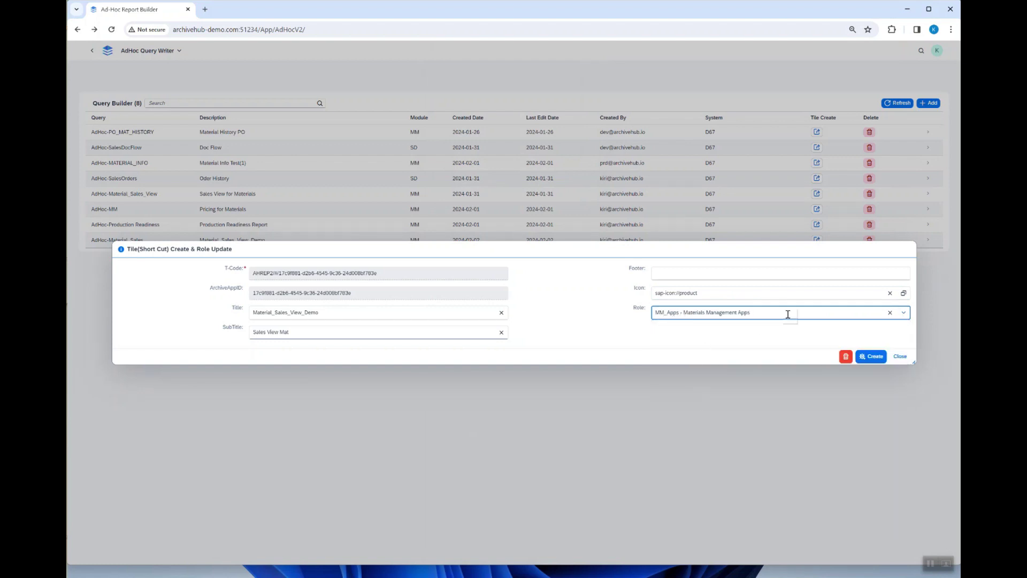
pyautogui.click(872, 357)
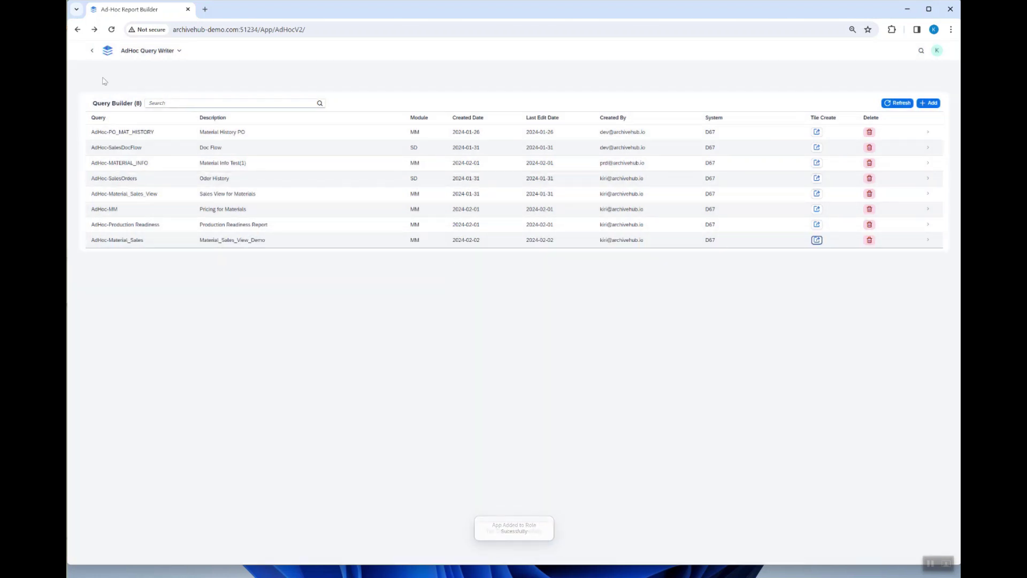
# Return to the launchpad and open the MM_Apps group in the home page customization.
pyautogui.click(91, 52)
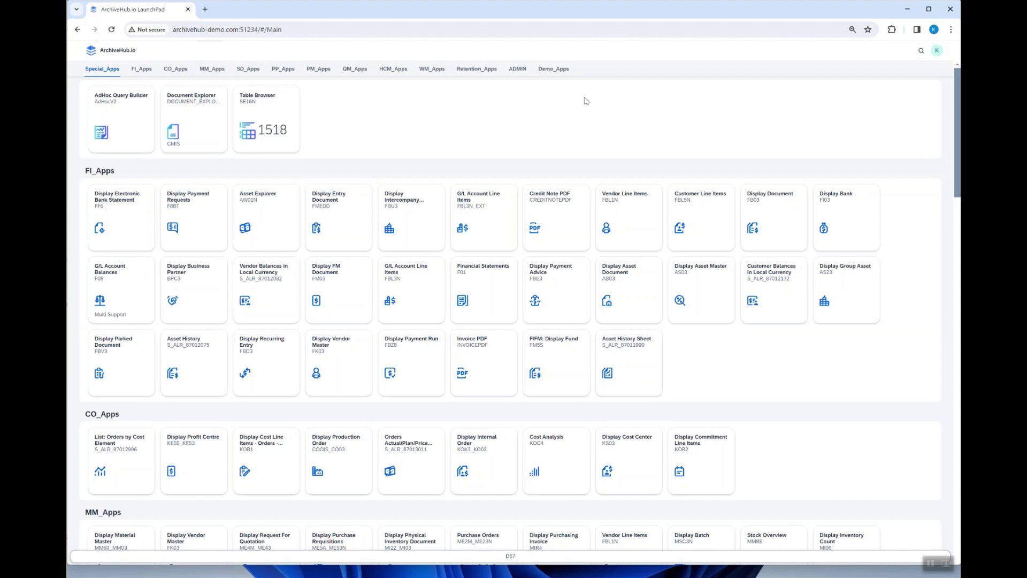
pyautogui.click(937, 50)
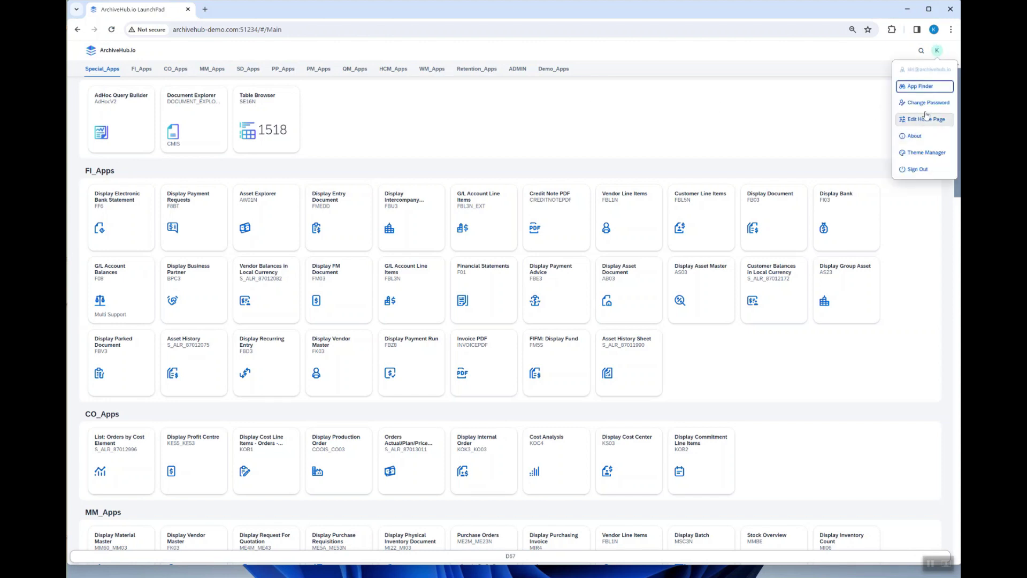
pyautogui.click(925, 120)
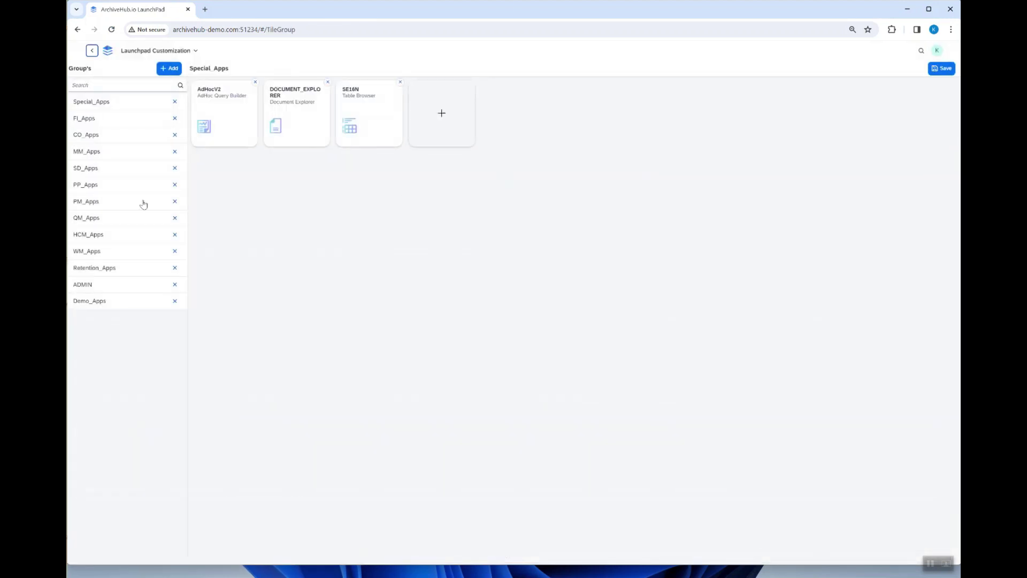
pyautogui.click(95, 174)
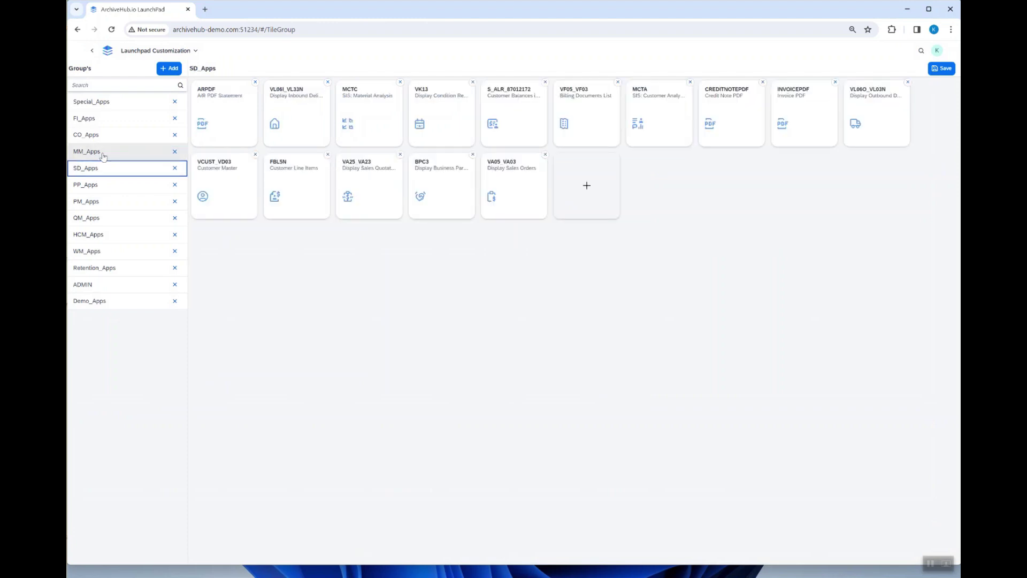
pyautogui.click(113, 155)
# Search the available apps for "Sale", add the Sales View Mat app to the MM_Apps group, and save the launchpad.
pyautogui.click(657, 186)
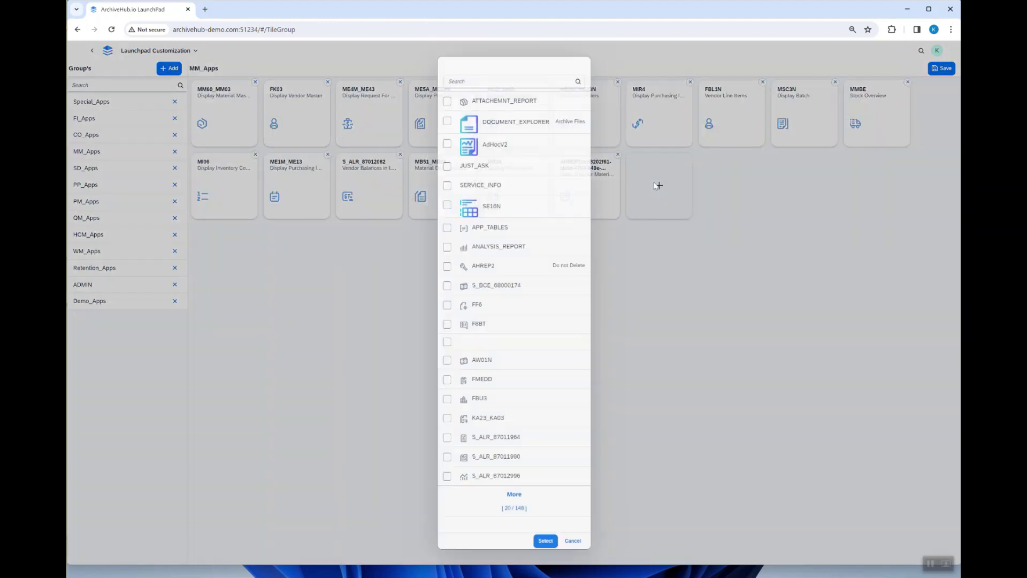
pyautogui.click(468, 83)
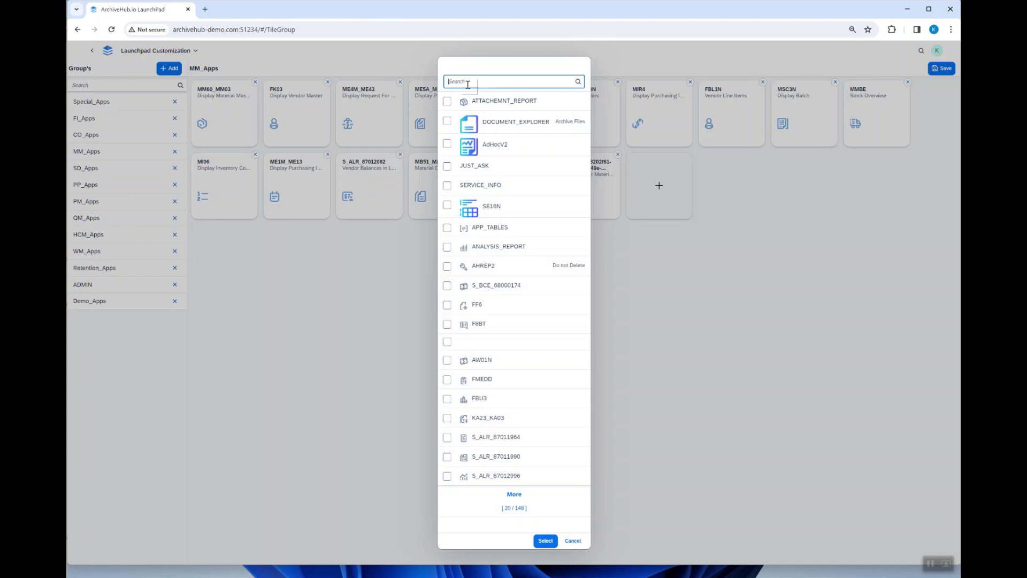
pyautogui.write('Sale')
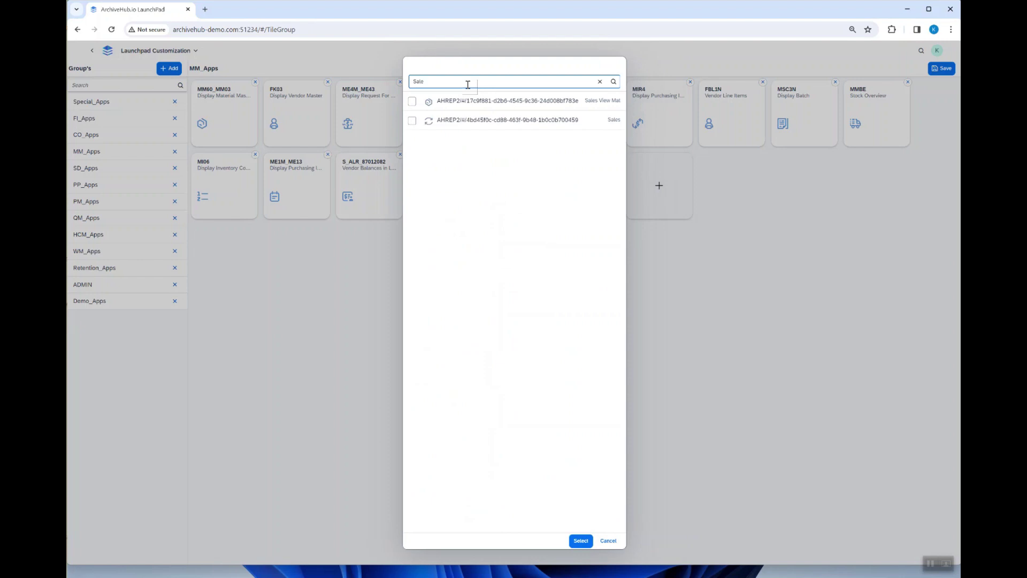
pyautogui.click(432, 101)
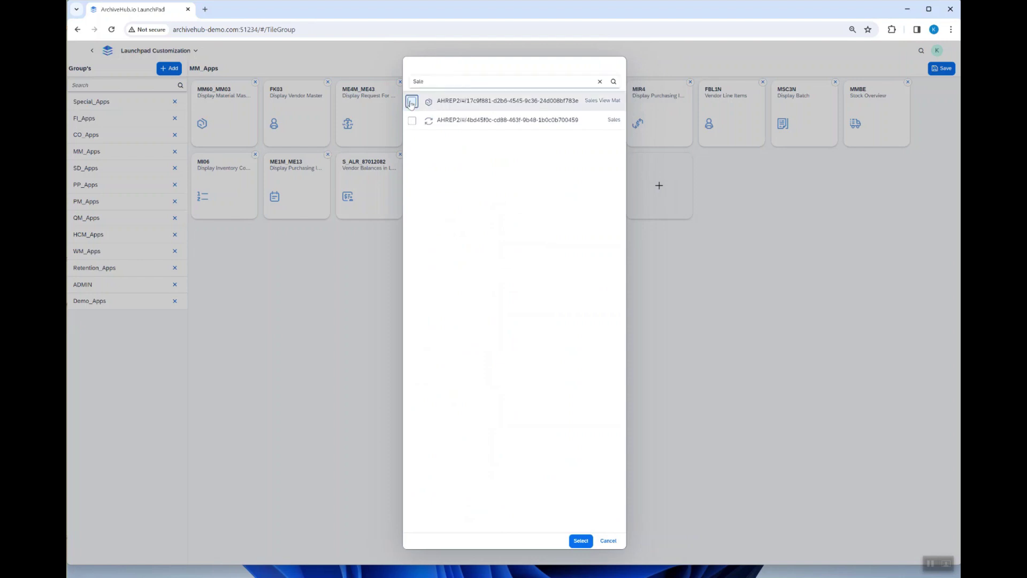
pyautogui.click(581, 540)
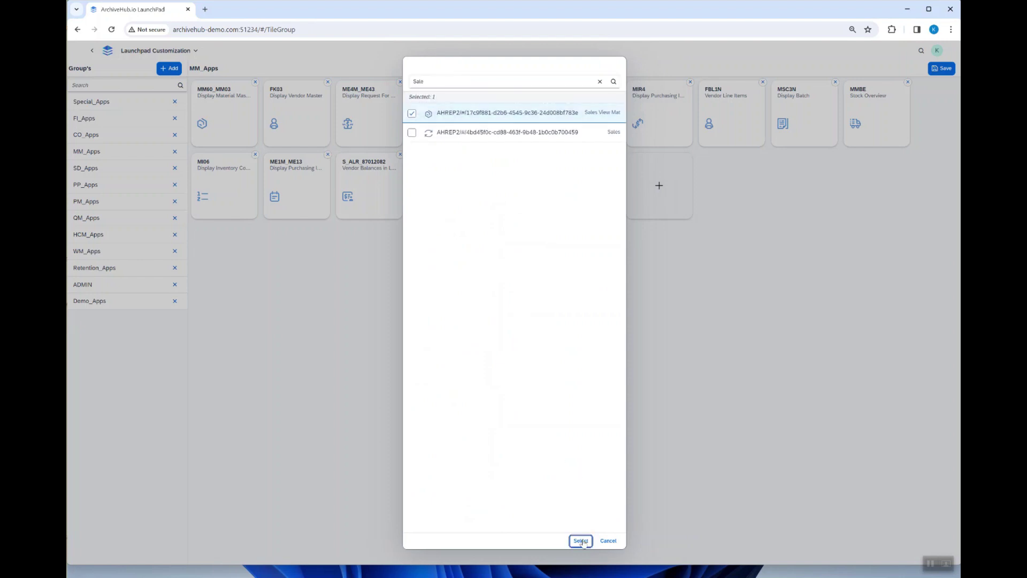
pyautogui.click(942, 68)
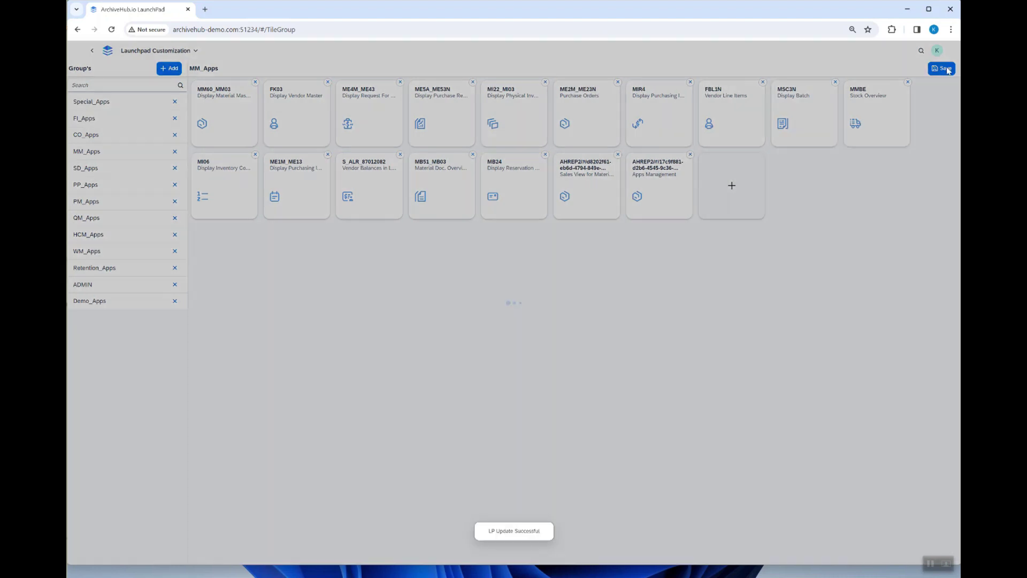
# Go back to the launchpad and open the Material_Sales_View_Demo tile in the MM_Apps group.
pyautogui.click(92, 52)
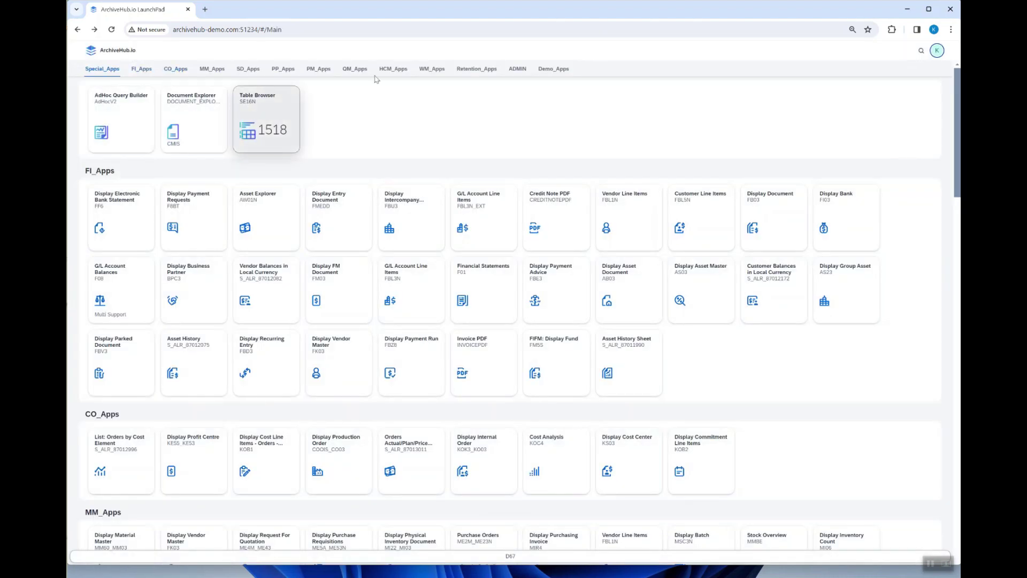
pyautogui.click(212, 69)
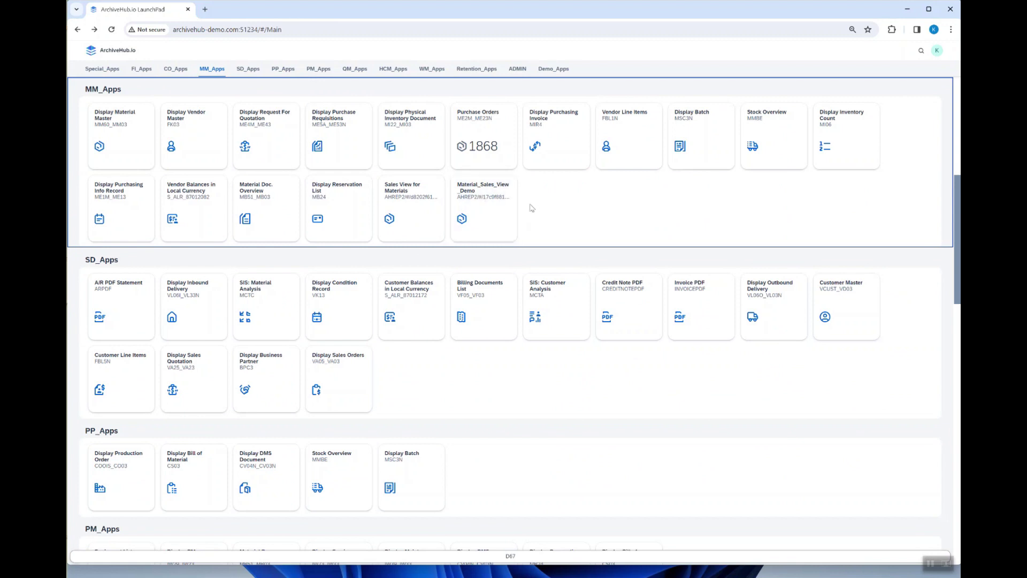
pyautogui.click(493, 213)
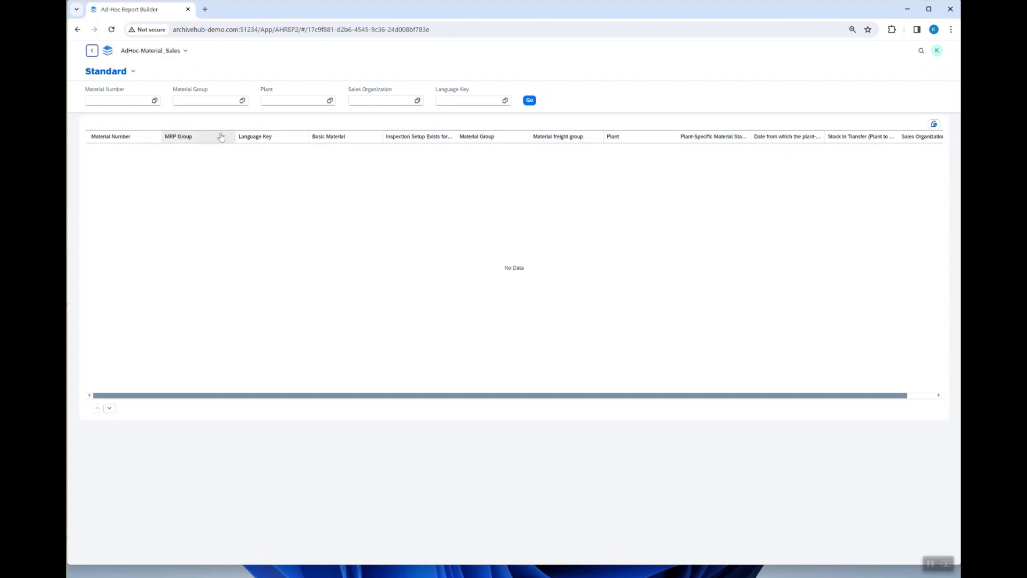
# Run the AdHoc-Material_Sales report for plants 1000 and 3000 with language key E.
pyautogui.click(124, 97)
pyautogui.click(281, 98)
pyautogui.press('Return')
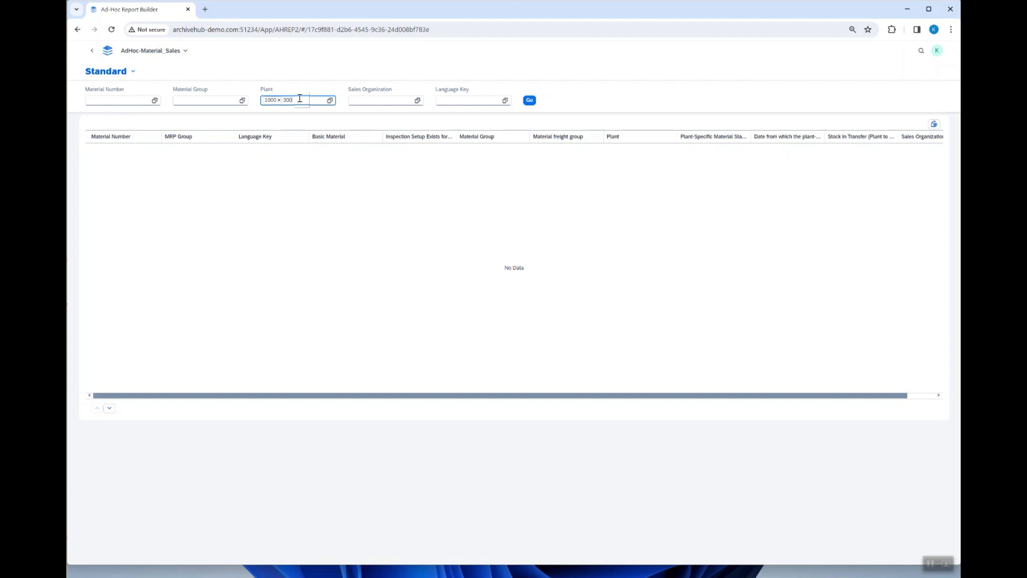
pyautogui.press('Return')
pyautogui.click(363, 98)
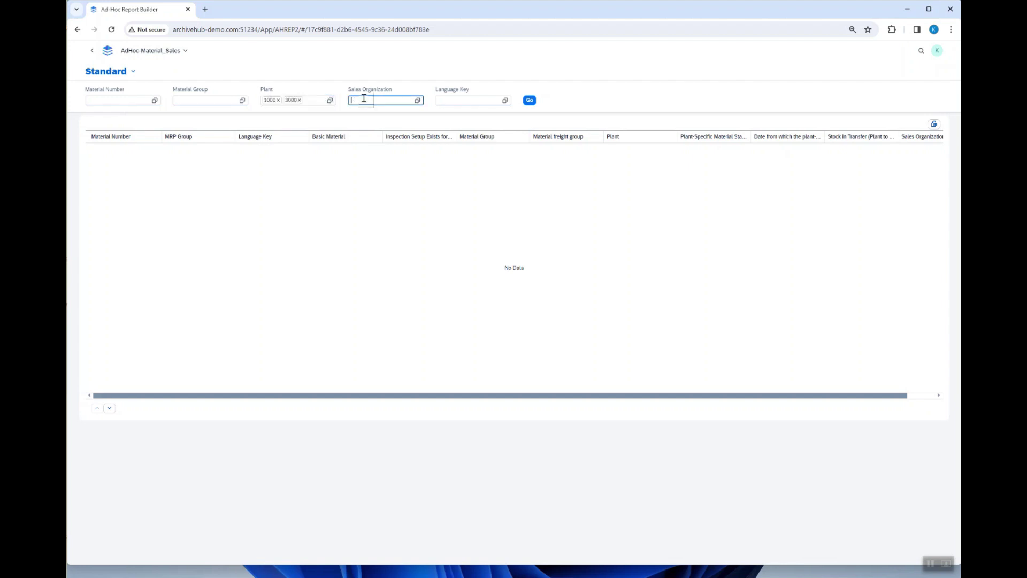
pyautogui.click(468, 100)
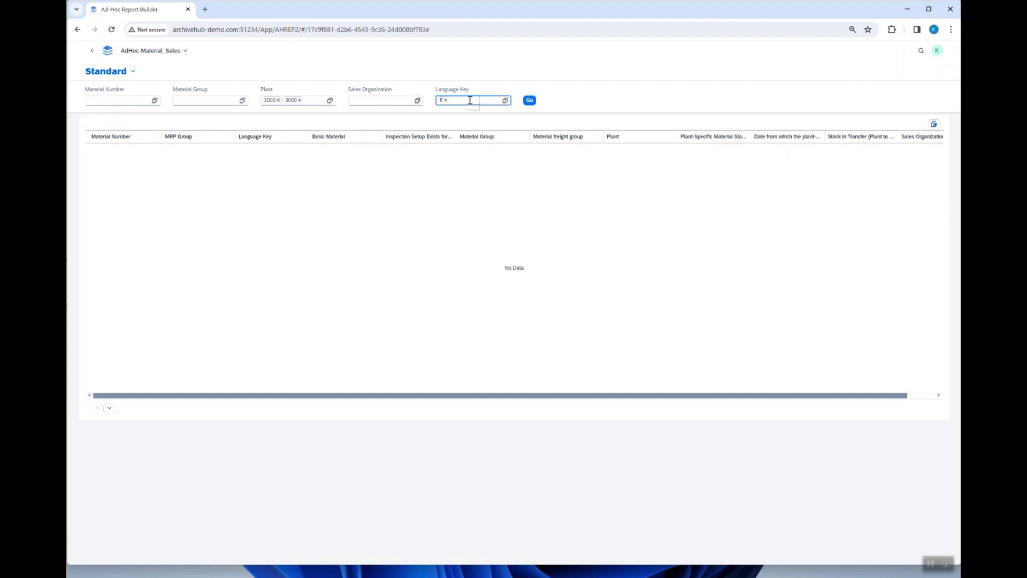
pyautogui.click(530, 100)
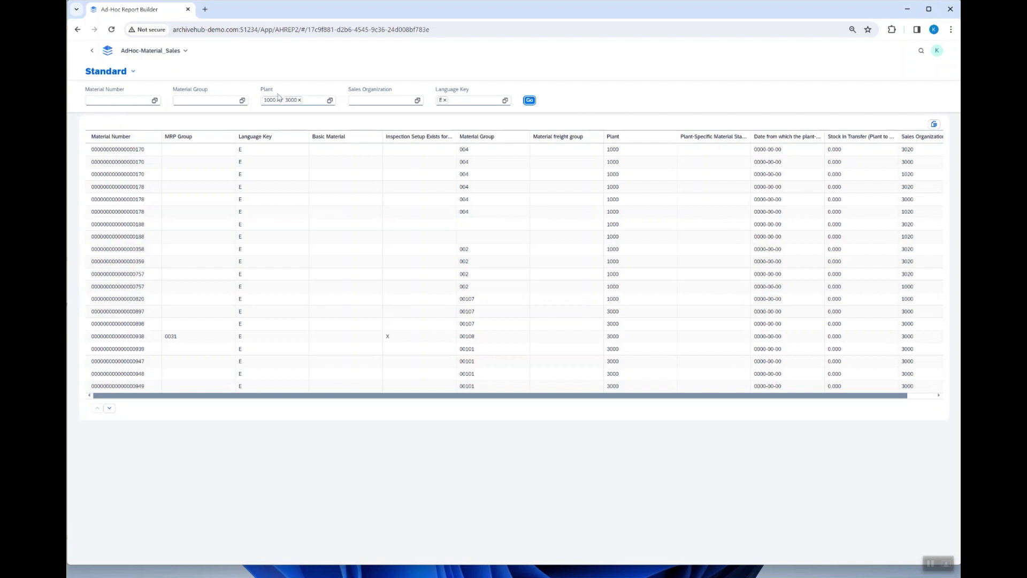
# Return to the launchpad and open the GDPR / CCPA / PII app from the Retention_Apps group.
pyautogui.click(91, 53)
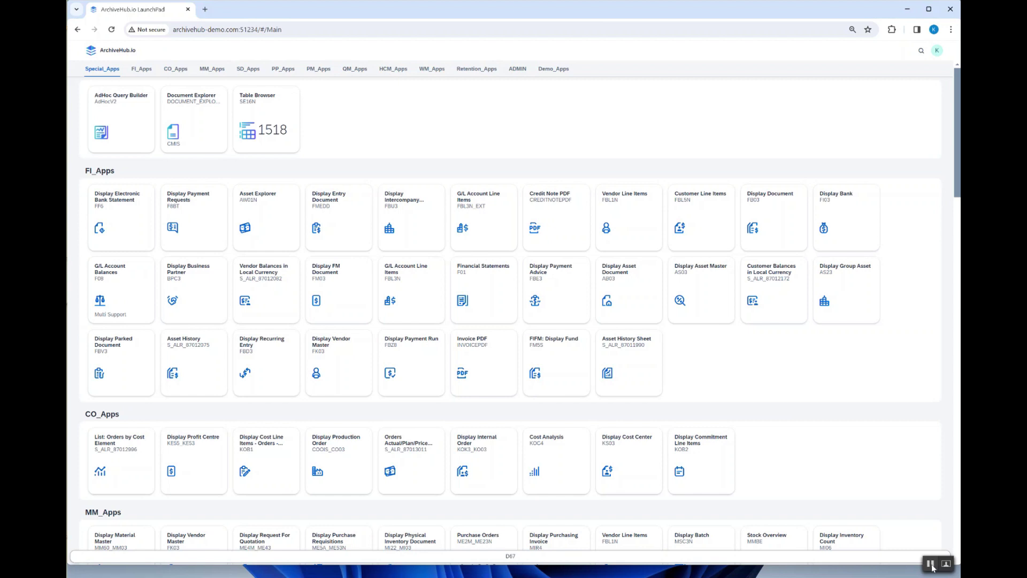
pyautogui.click(931, 564)
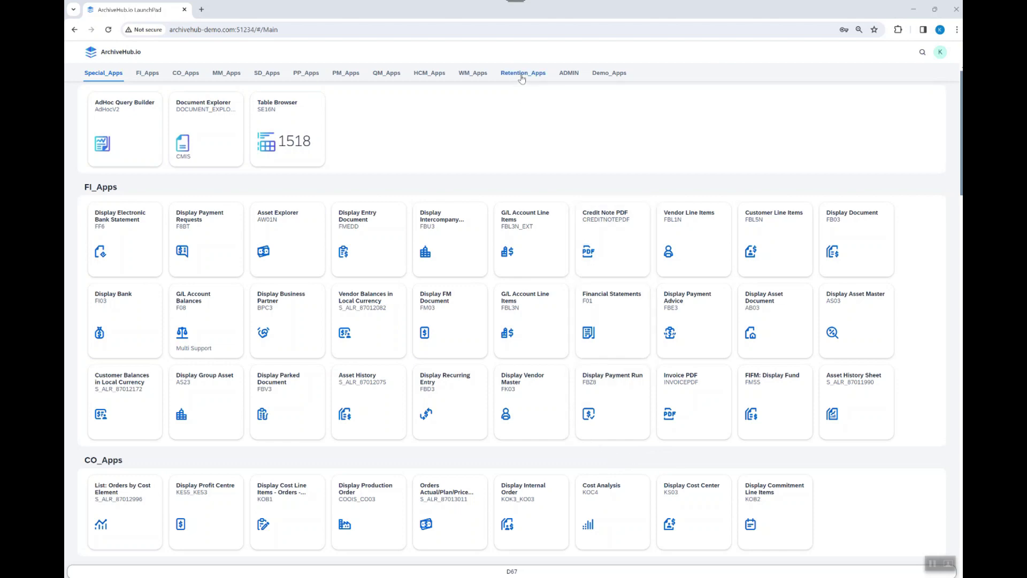
pyautogui.click(521, 75)
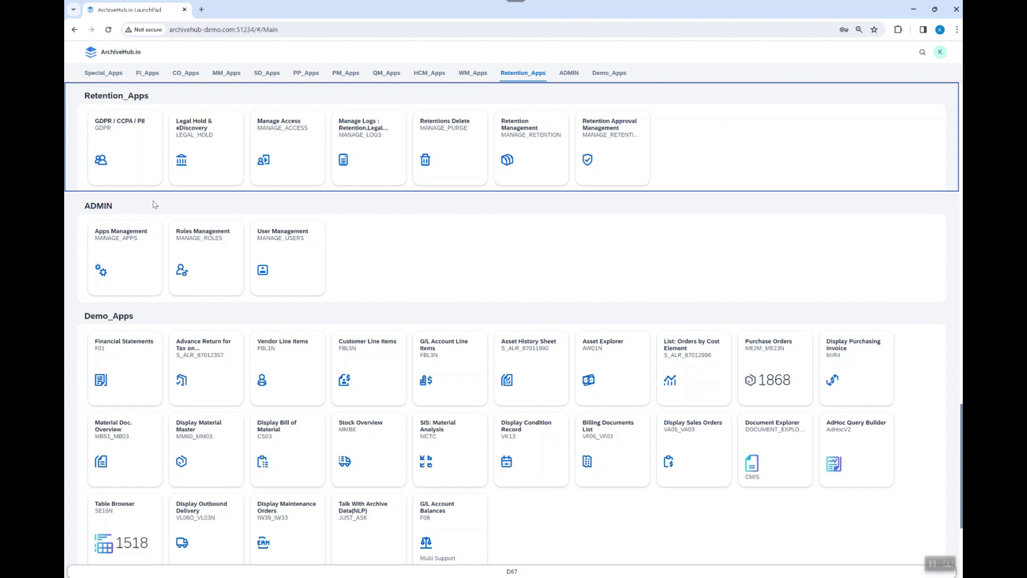
pyautogui.click(137, 161)
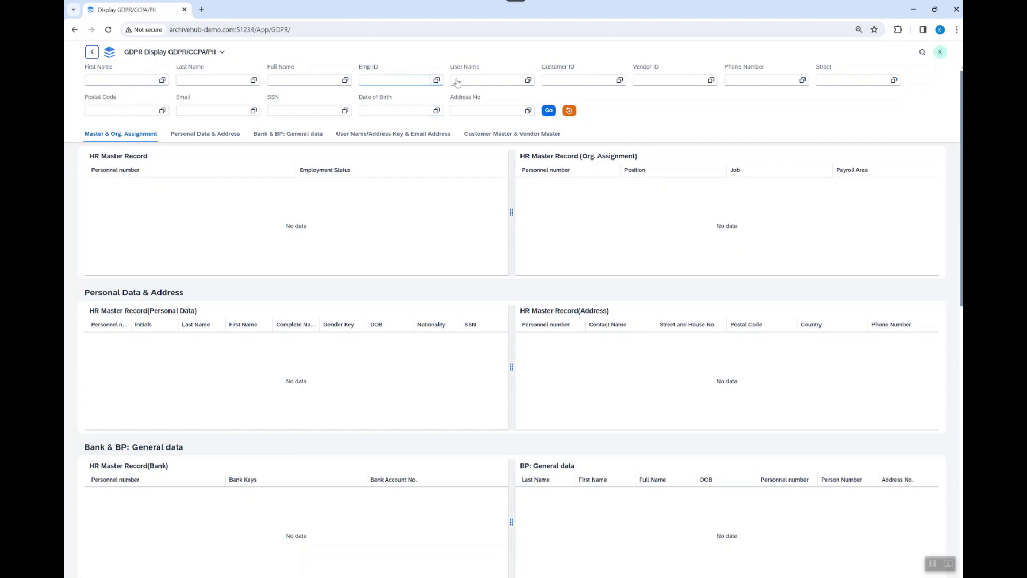
# Load the GDPR data without filters and examine the HR master, address, bank, e-mail, customer and vendor sections.
pyautogui.click(549, 113)
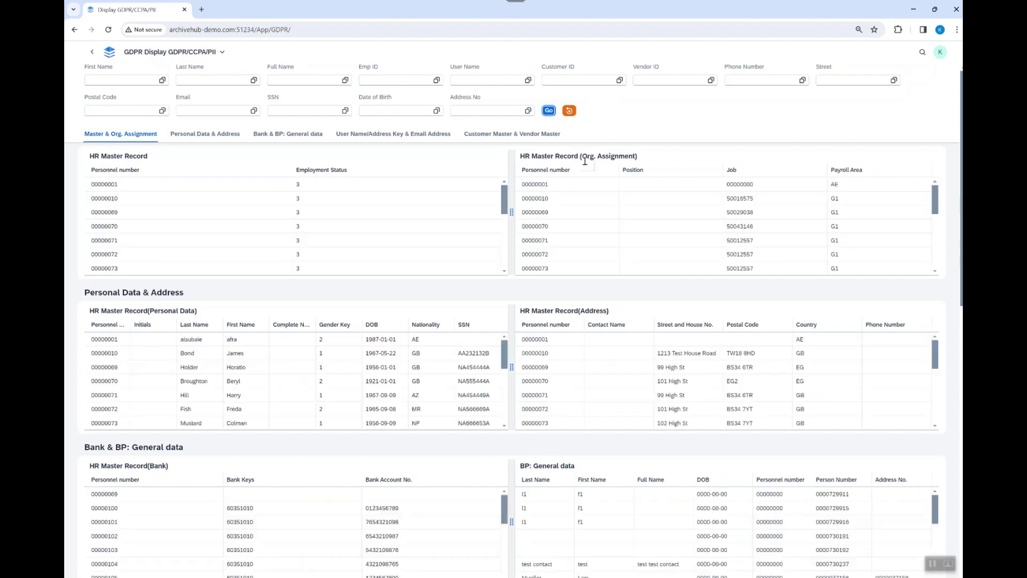
pyautogui.scroll(-1, 471, 305)
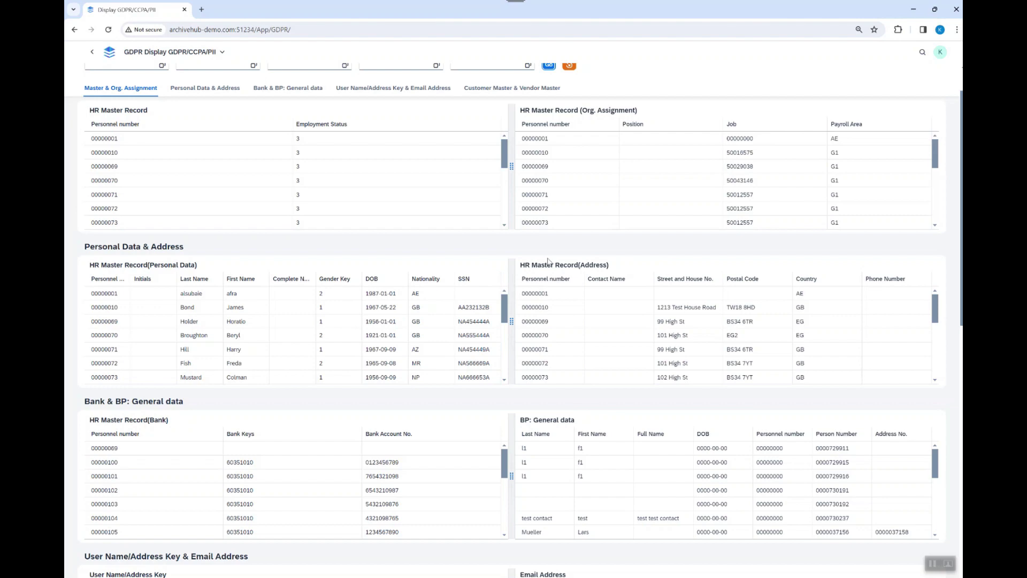
pyautogui.scroll(1, 549, 262)
pyautogui.scroll(-2, 548, 262)
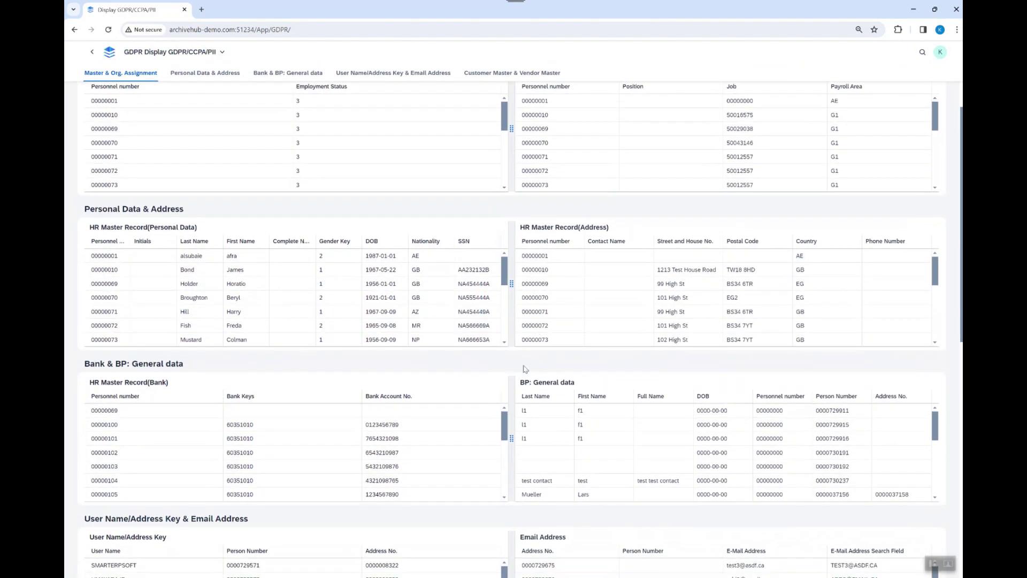
pyautogui.scroll(-1, 511, 374)
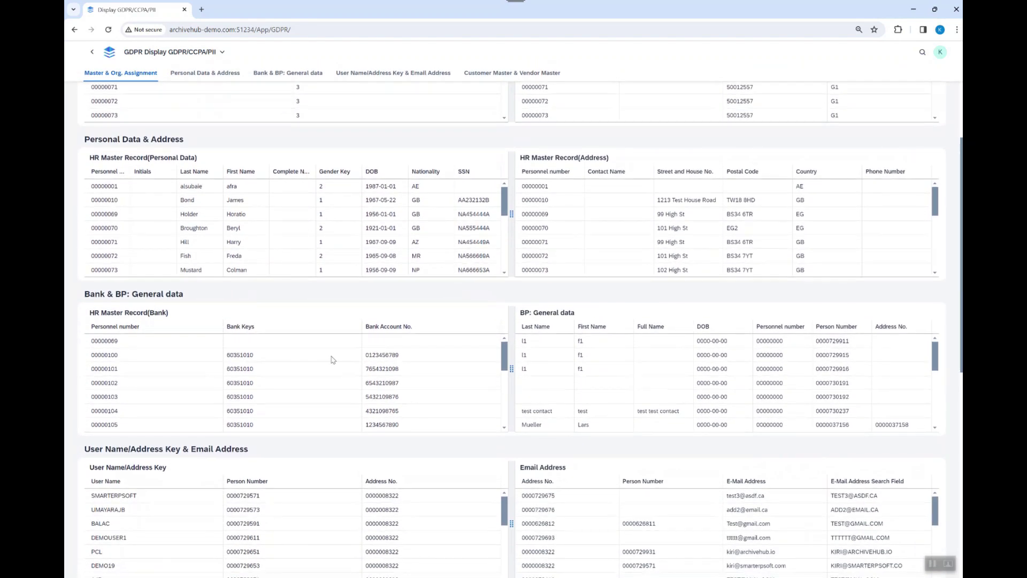
pyautogui.scroll(-6, 511, 453)
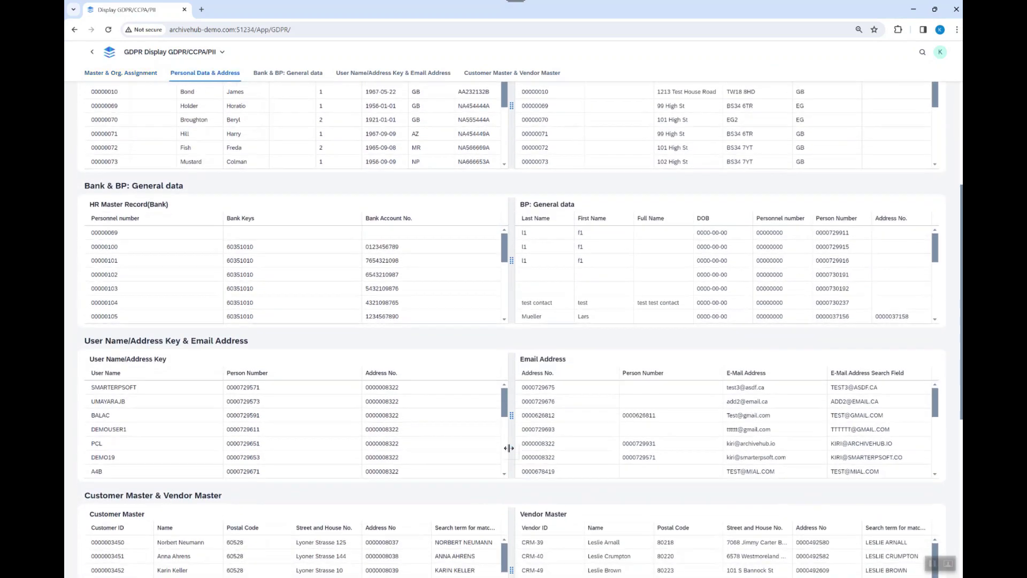
pyautogui.scroll(7, 511, 492)
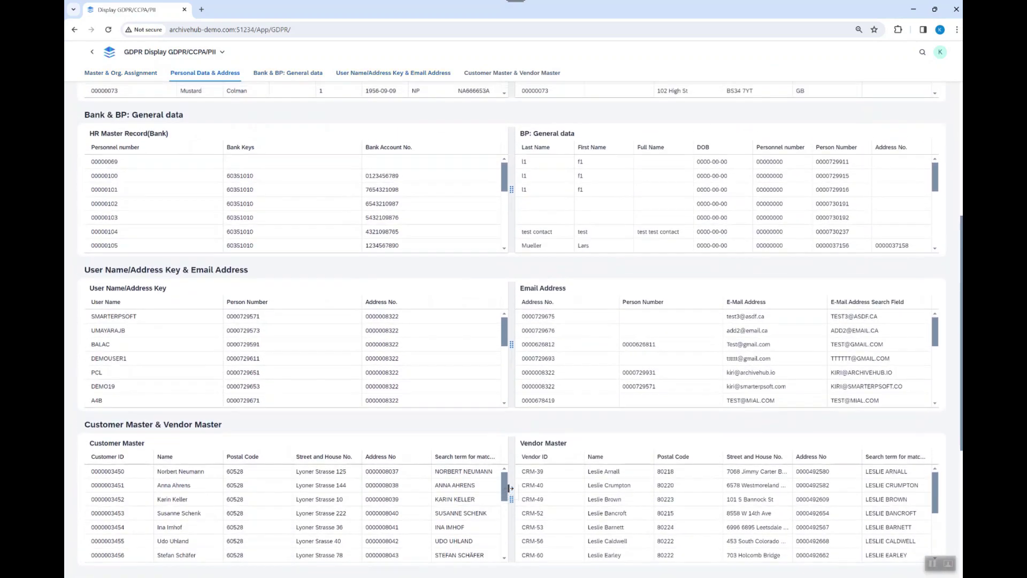
pyautogui.scroll(3, 511, 447)
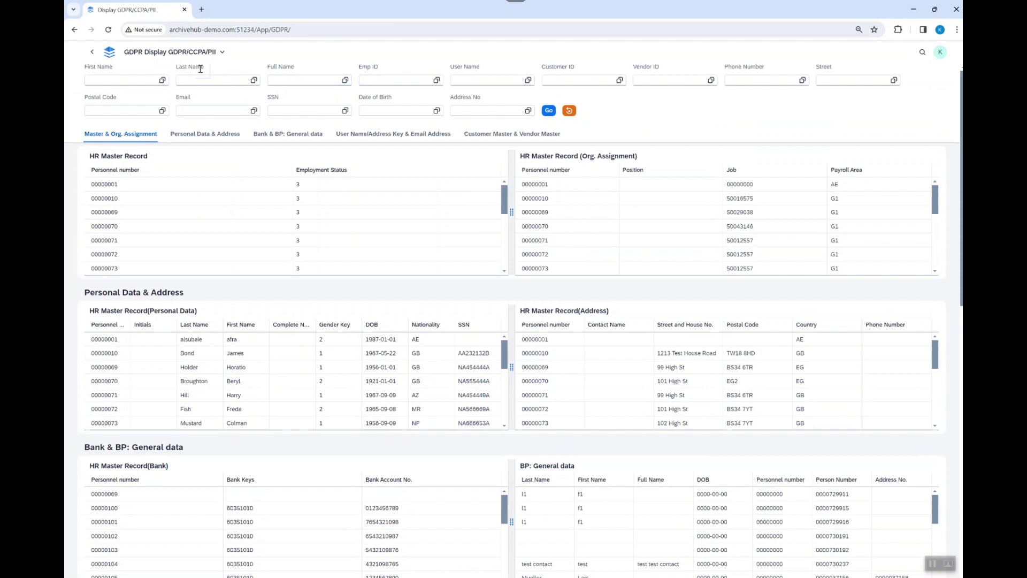
# Return to the launchpad, open Retention Management from the Retention_Apps group and start a new retention query.
pyautogui.click(94, 52)
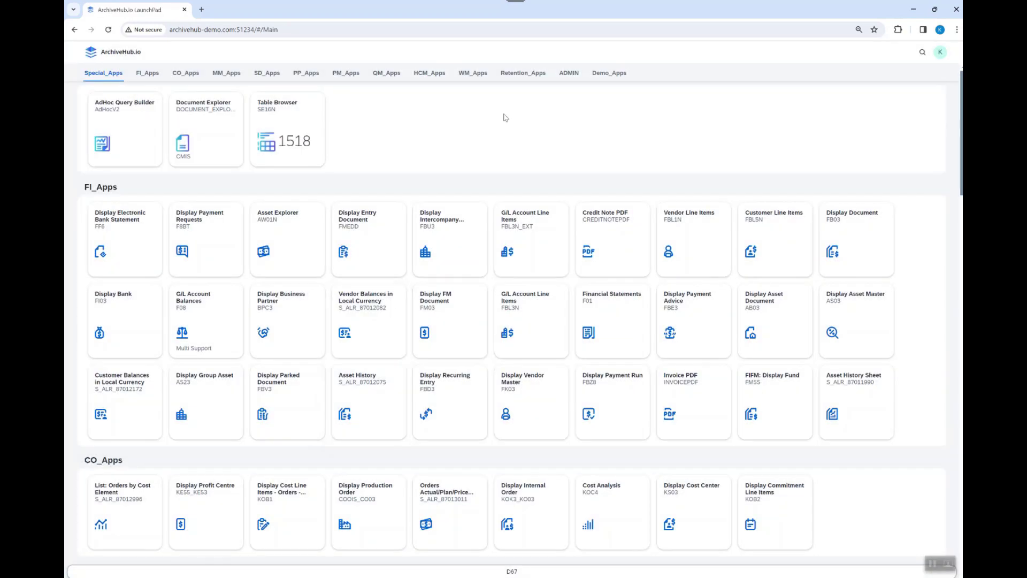
pyautogui.click(523, 73)
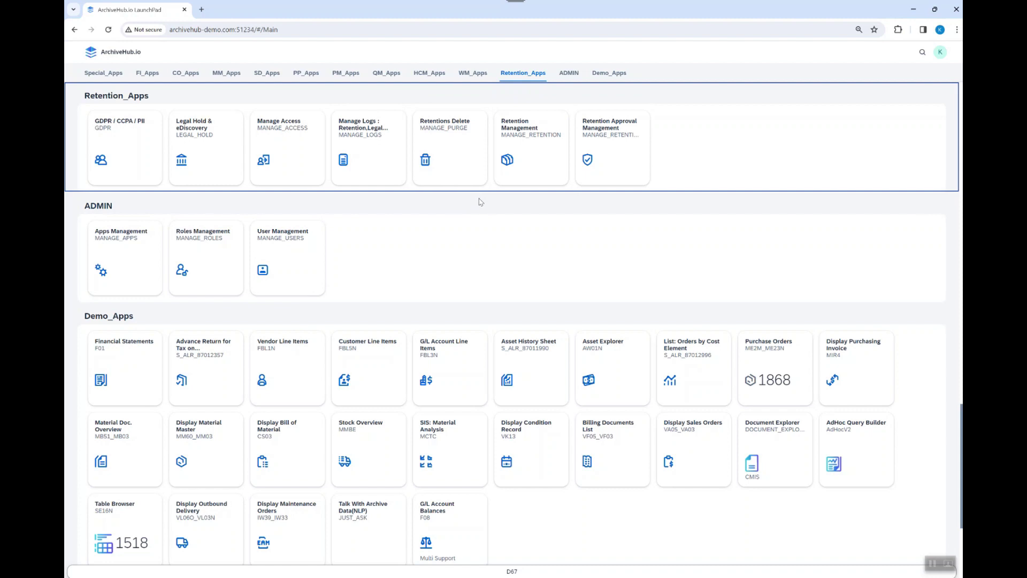
pyautogui.click(531, 162)
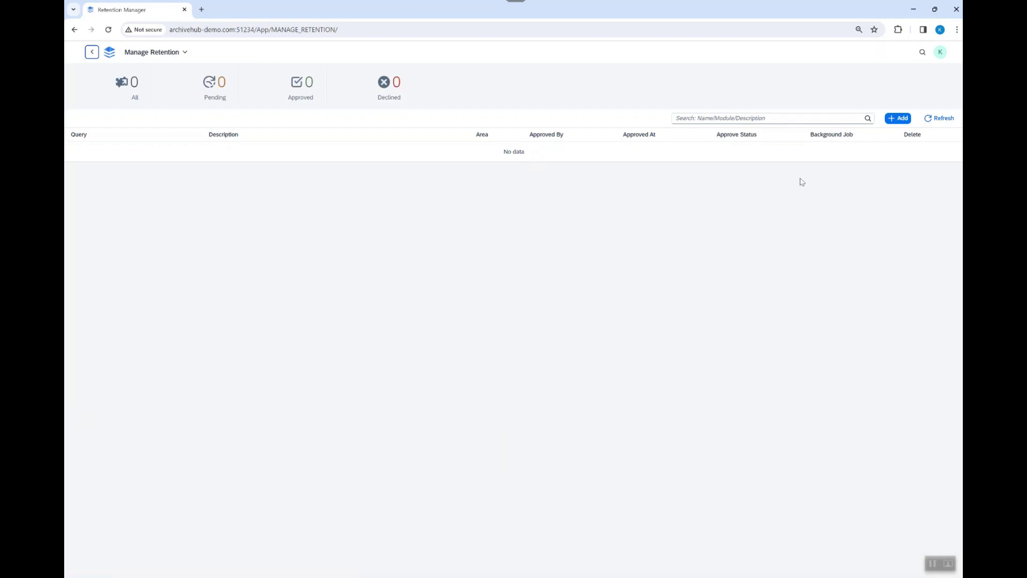
pyautogui.click(902, 120)
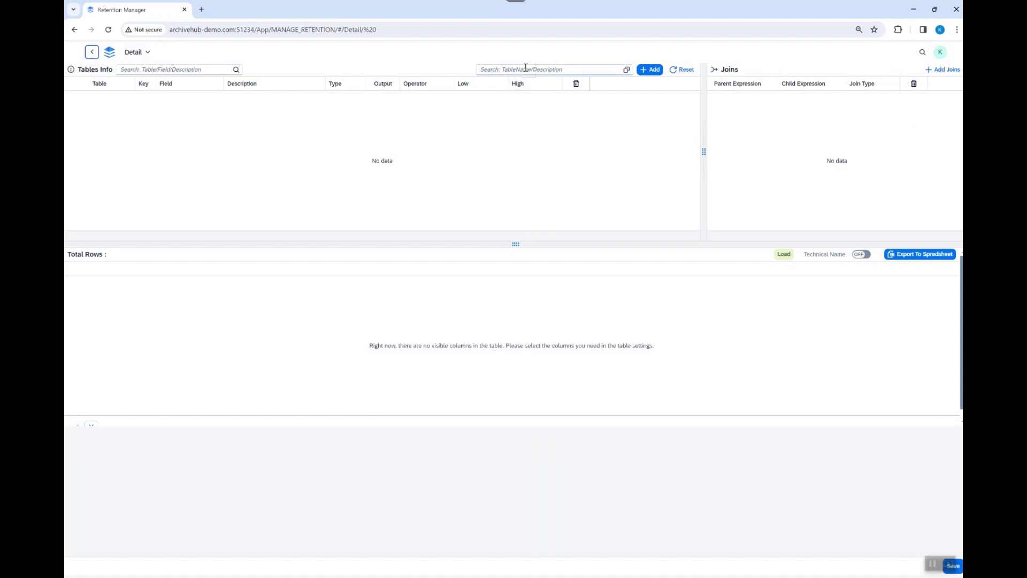
# Add the tables EKKO and EKPO to the query and accept the suggested joins on MANDT and EBELN.
pyautogui.click(526, 68)
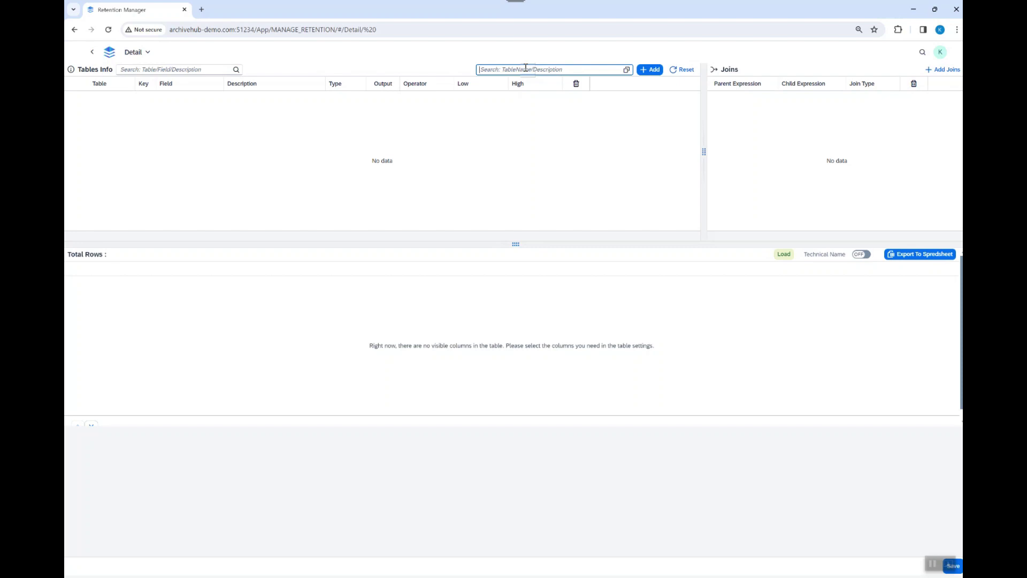
pyautogui.write('ekko')
pyautogui.click(650, 70)
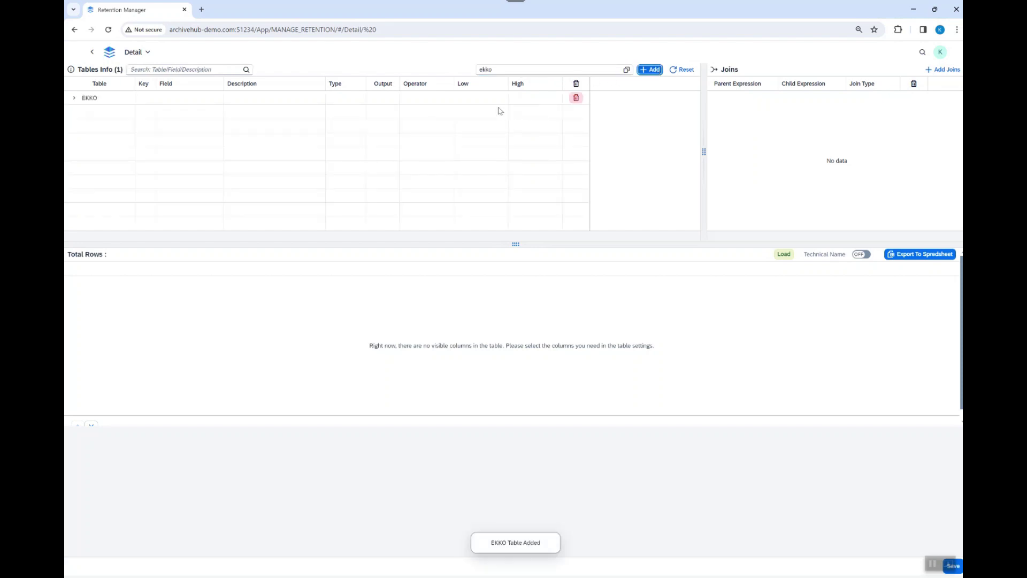
pyautogui.click(500, 70)
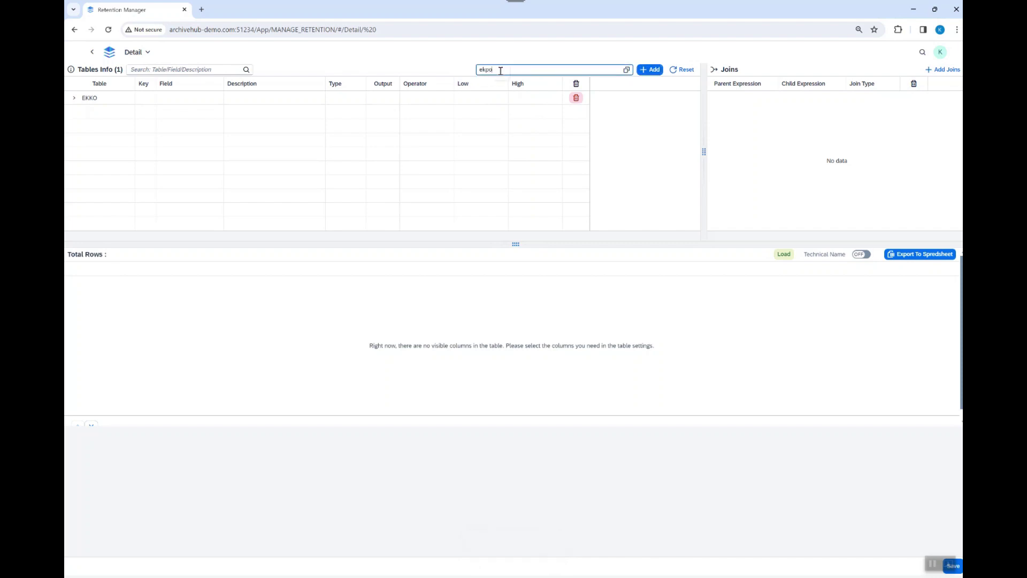
pyautogui.click(650, 69)
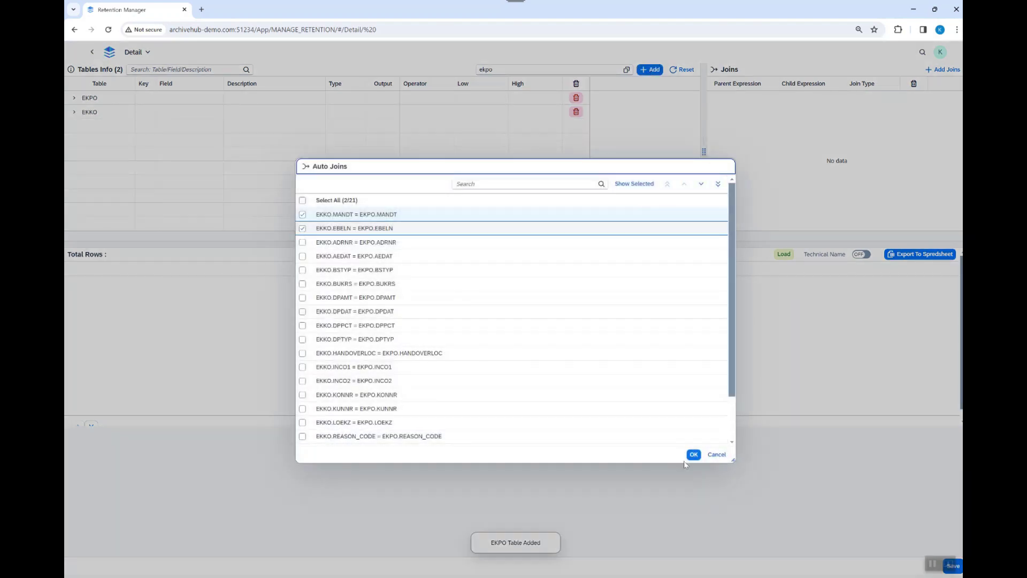
pyautogui.click(693, 455)
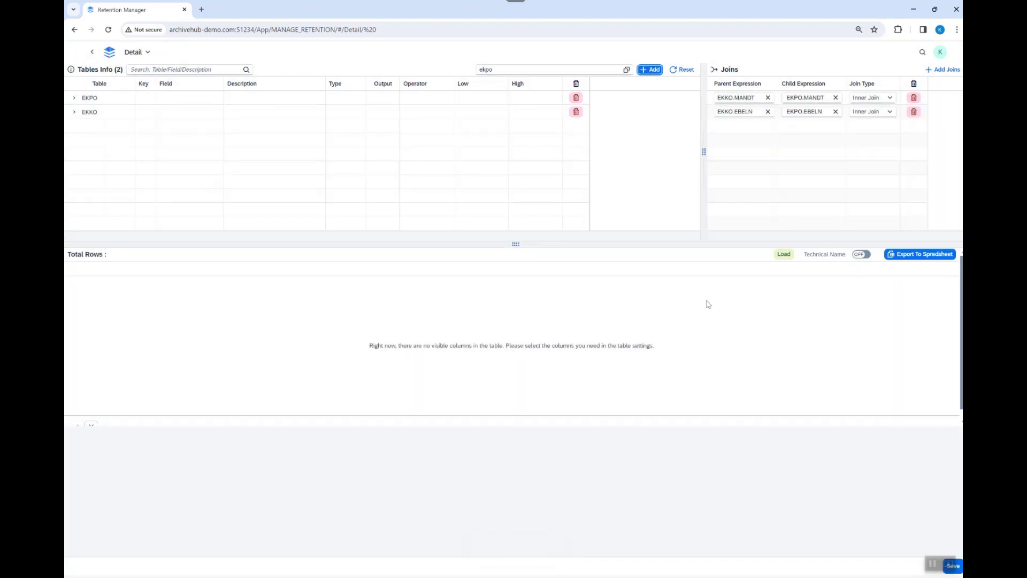
# Expand the EKKO and EKPO tables, look through their fields and filter the field list by "vendor".
pyautogui.click(74, 112)
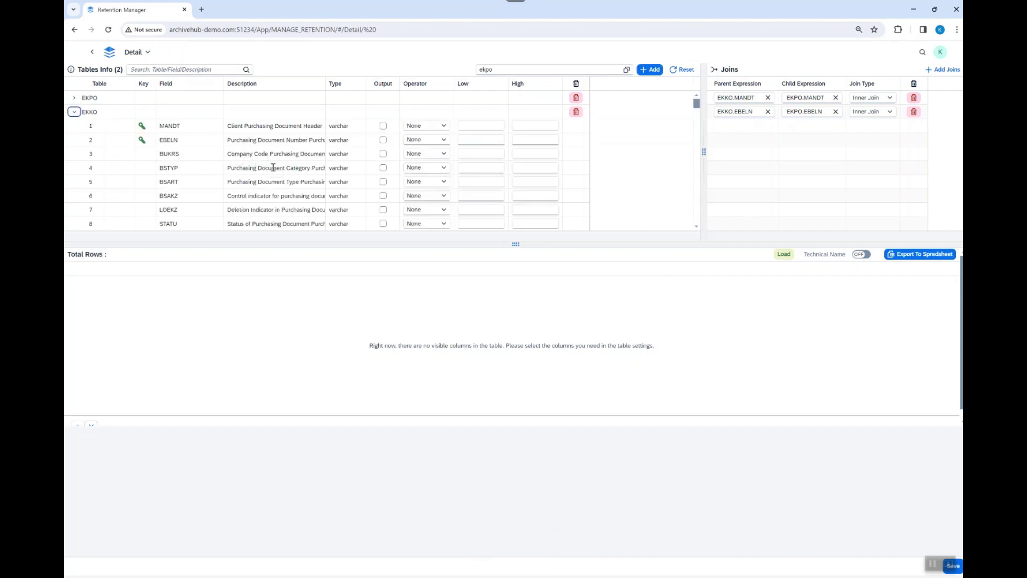
pyautogui.click(74, 99)
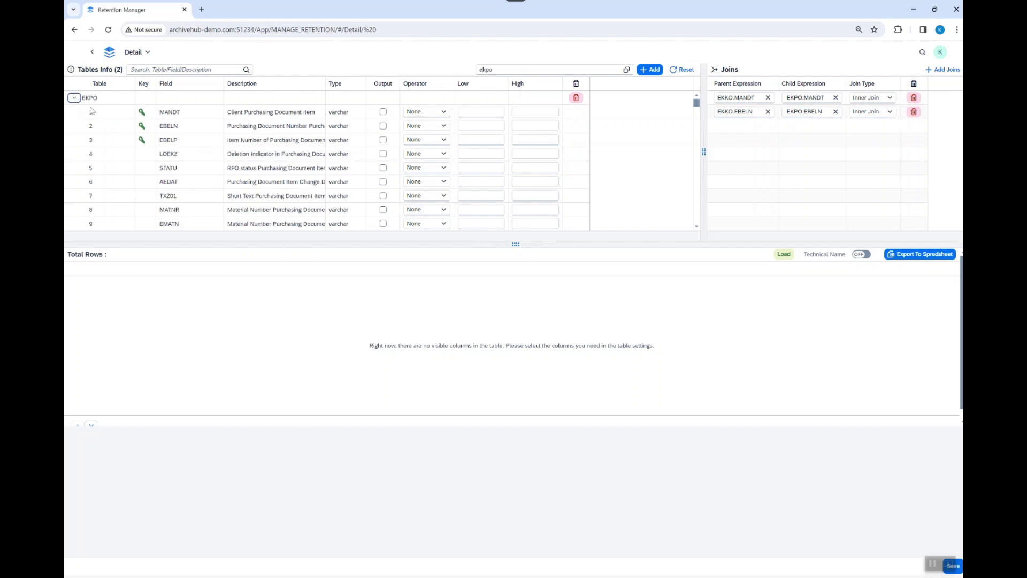
pyautogui.scroll(-5, 208, 183)
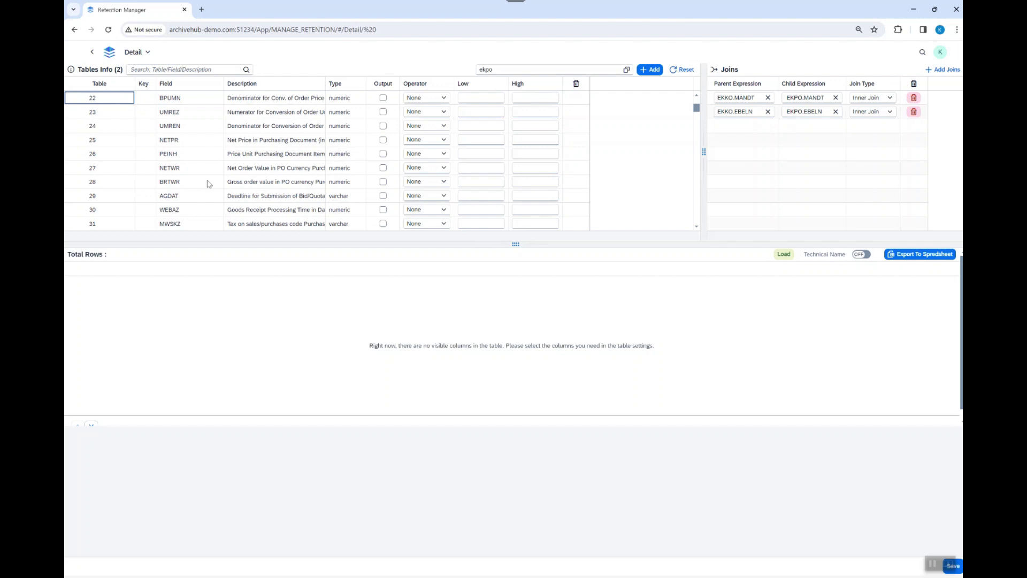
pyautogui.scroll(5, 208, 183)
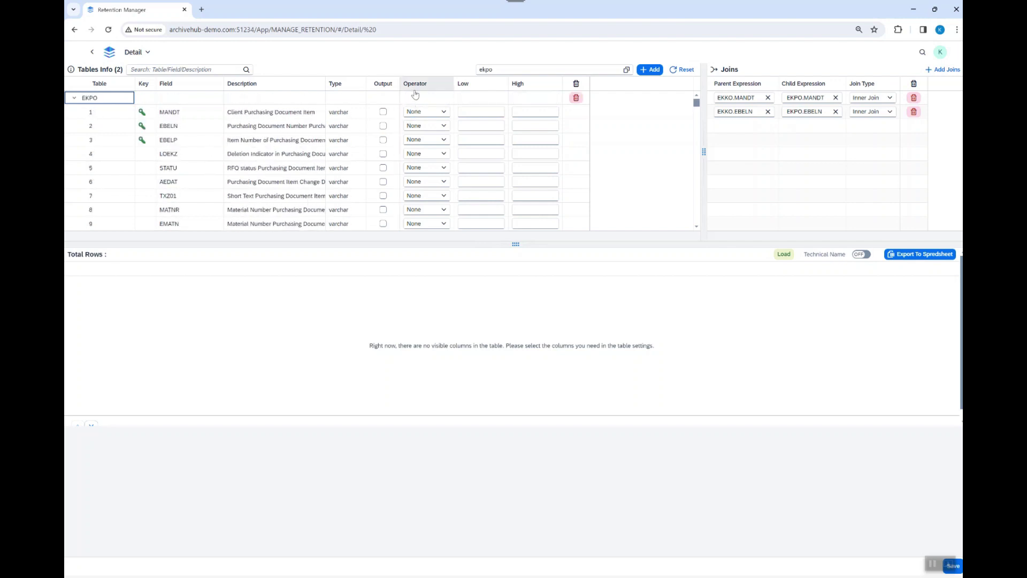
pyautogui.scroll(-4, 315, 178)
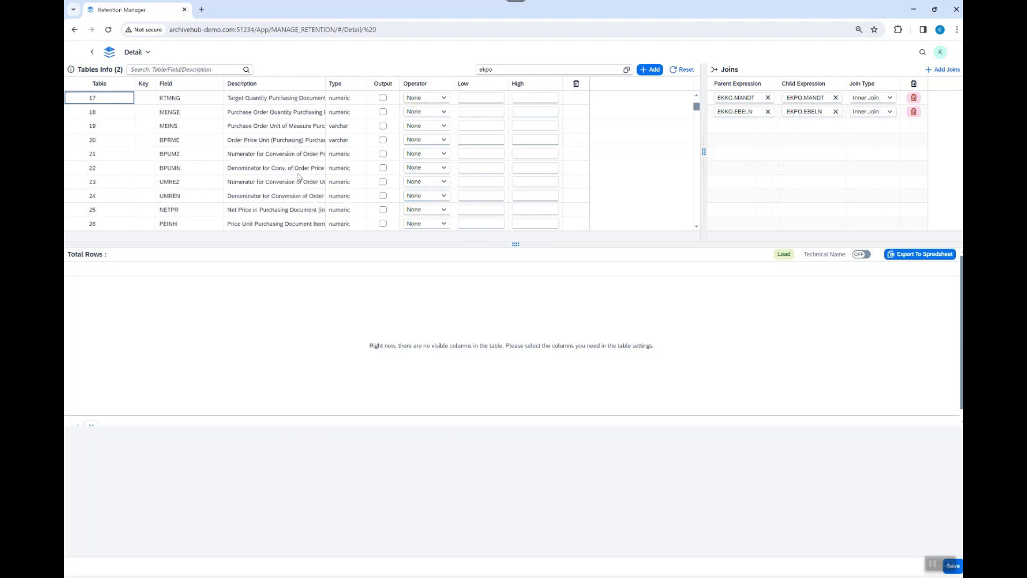
pyautogui.click(162, 69)
pyautogui.write('vendor')
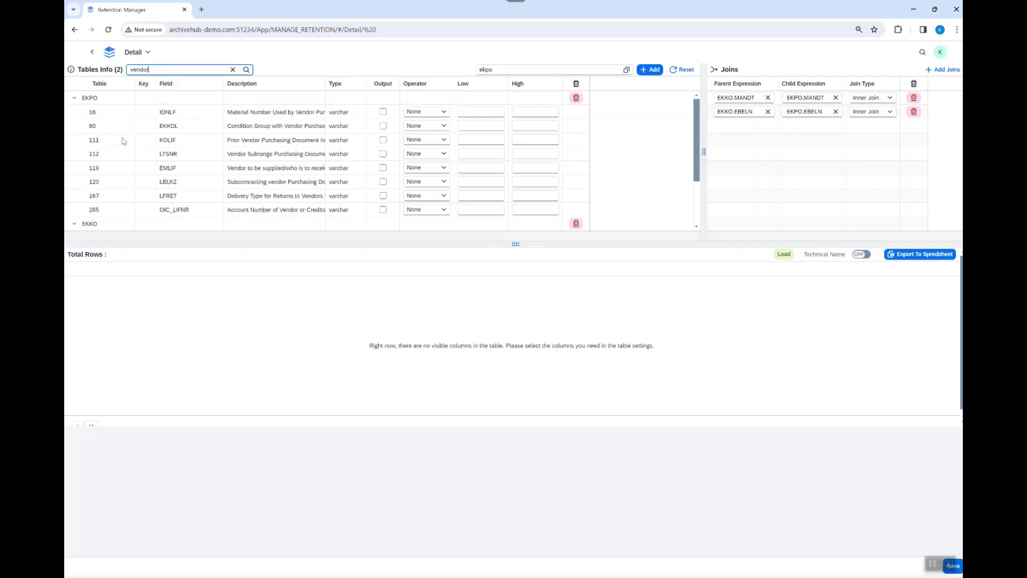
pyautogui.scroll(-1, 107, 175)
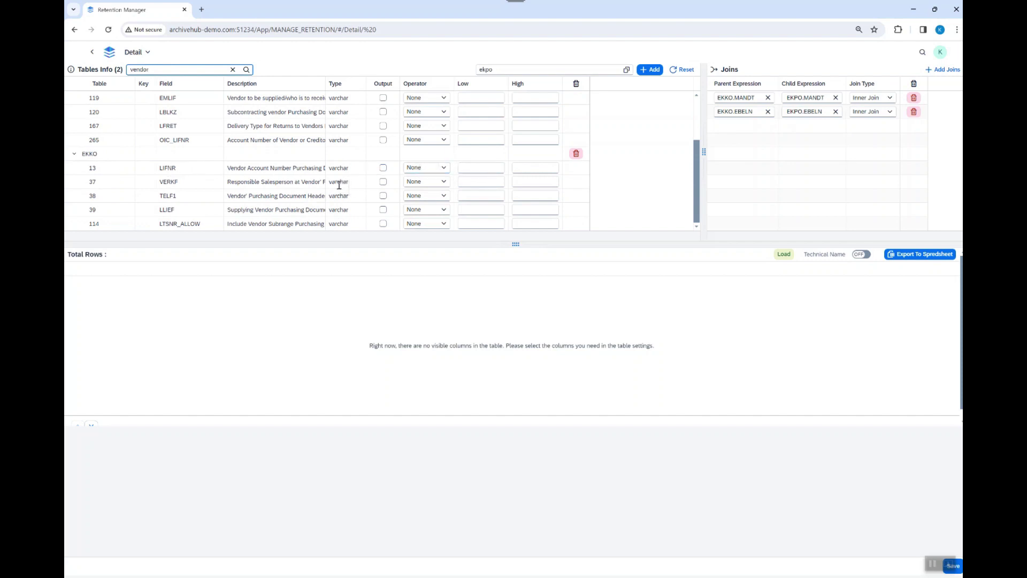
pyautogui.scroll(1, 344, 165)
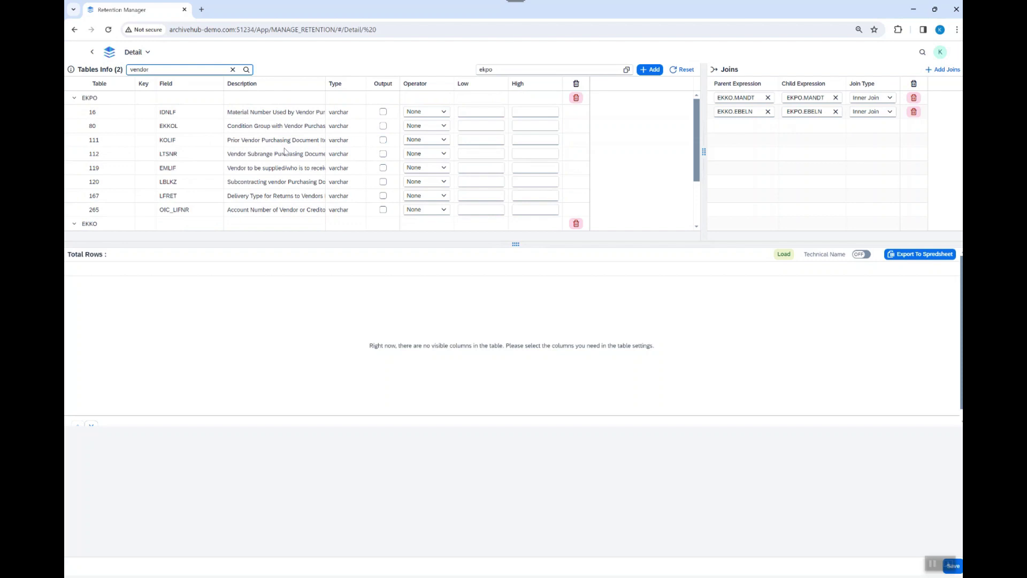
# Output the vendor fields IDNLF, EKKOL and KOLIF from EKPO and LIFNR, VERKF, TELF1, LLIEF and LTSNR_ALLOW from EKKO, then clear the filter.
pyautogui.click(384, 112)
pyautogui.click(383, 125)
pyautogui.click(383, 139)
pyautogui.scroll(-1, 352, 172)
pyautogui.click(384, 167)
pyautogui.click(383, 182)
pyautogui.click(383, 196)
pyautogui.click(383, 209)
pyautogui.click(383, 223)
pyautogui.click(233, 70)
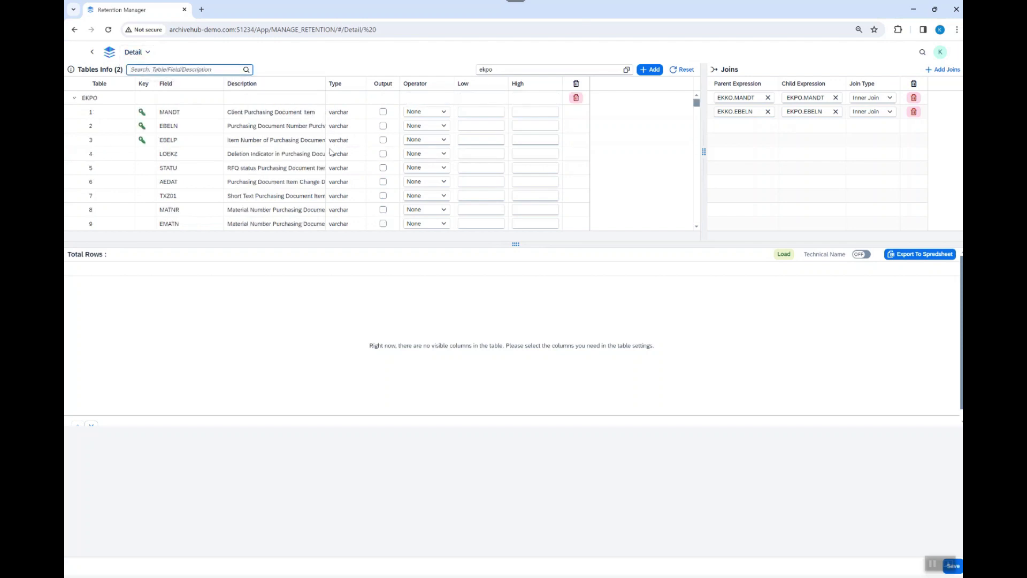
# Add the EKPO fields EBELN, EBELP, LOEKZ and STATU to the output and load the query results.
pyautogui.click(383, 126)
pyautogui.click(383, 140)
pyautogui.click(383, 154)
pyautogui.click(383, 167)
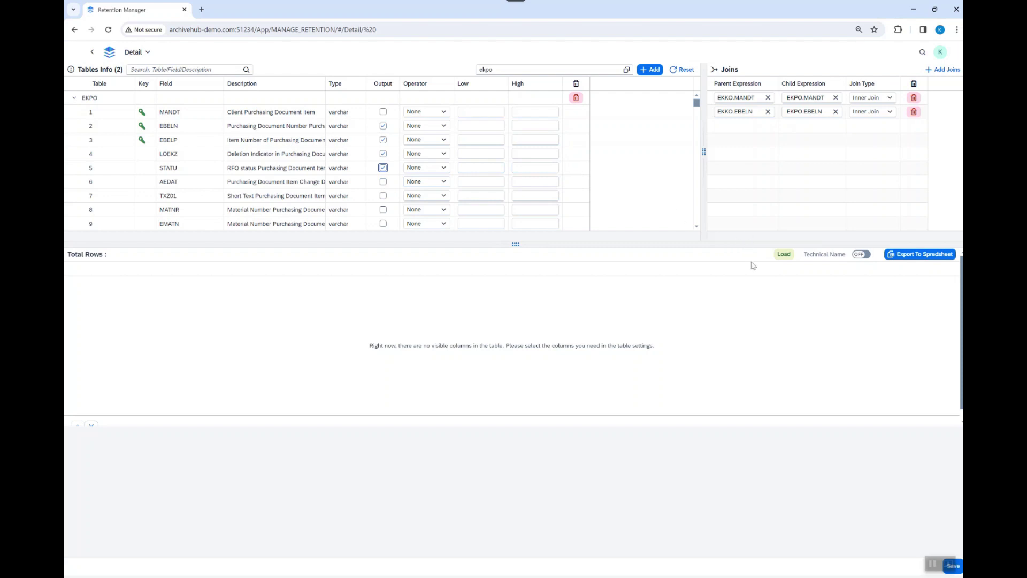
pyautogui.click(783, 254)
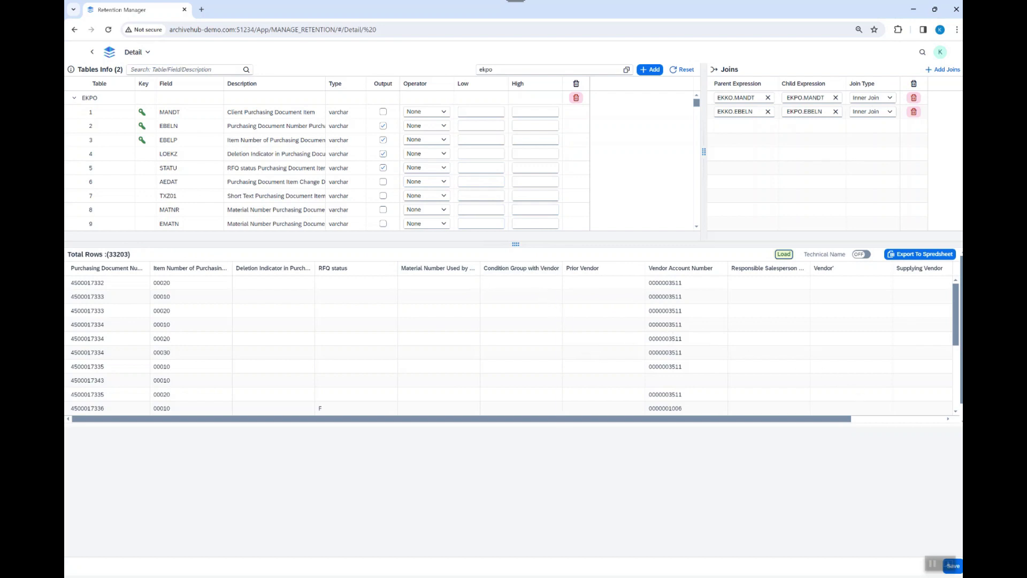
# Start saving the retention query with the name PO_10_Years and the module MM.
pyautogui.click(955, 566)
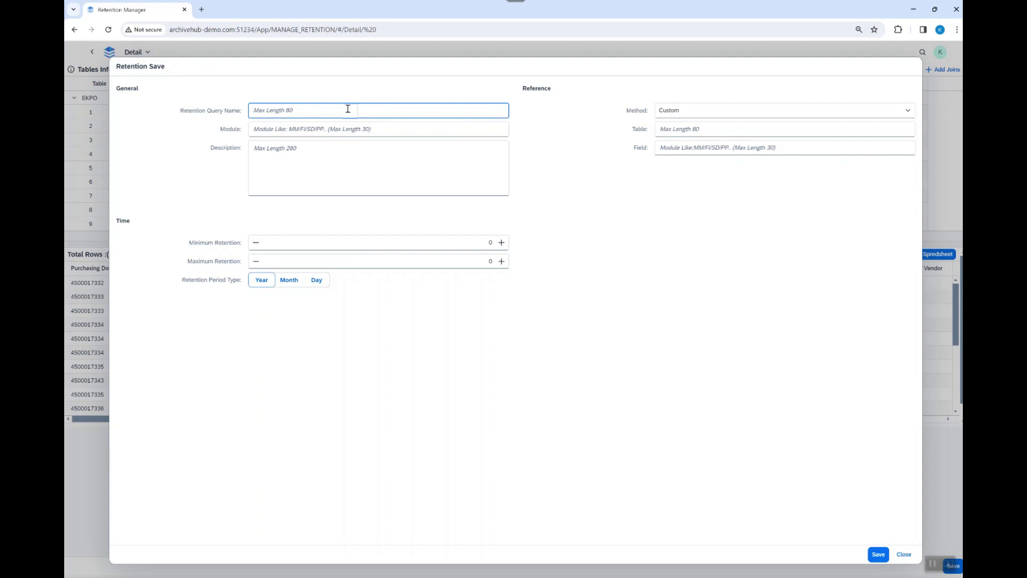
pyautogui.write('PO')
pyautogui.write('_Ve')
pyautogui.press('BackSpace')
pyautogui.press('BackSpace')
pyautogui.press('BackSpace')
pyautogui.click(290, 127)
pyautogui.write('MM')
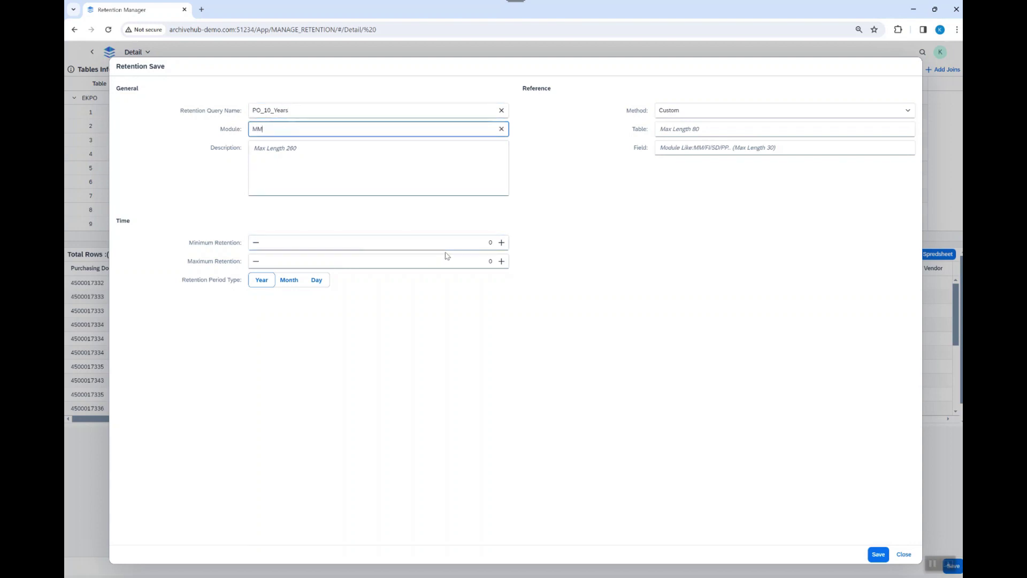
# Set the minimum retention to 7 and the maximum to 10 years, then close the form without saving.
pyautogui.click(501, 244)
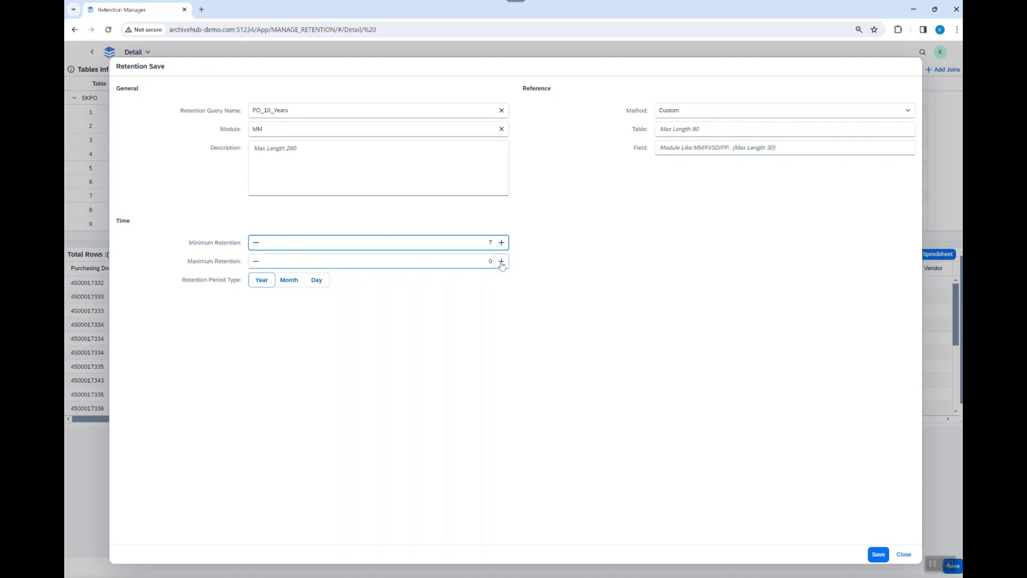
pyautogui.doubleClick(502, 261)
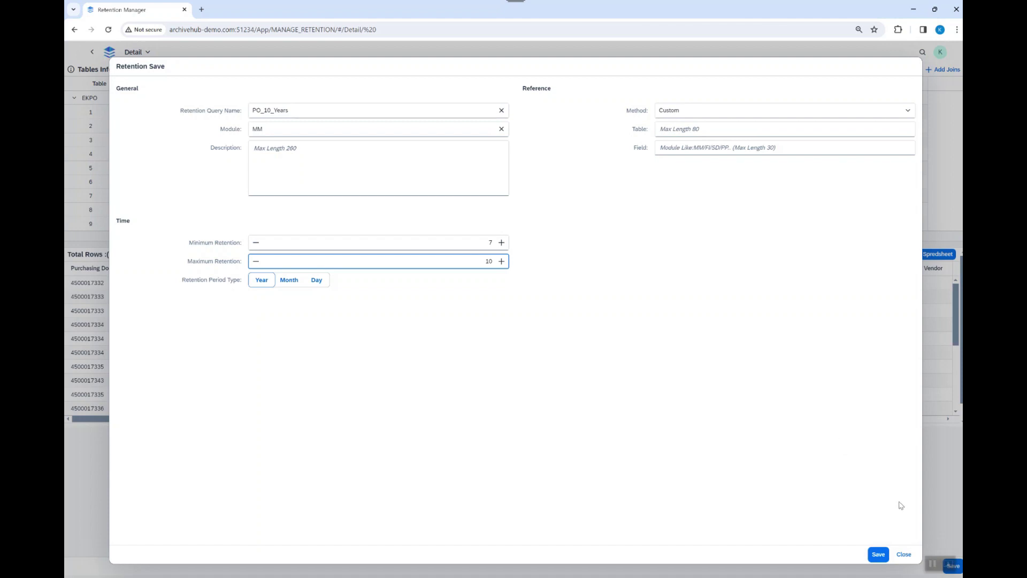
pyautogui.click(905, 555)
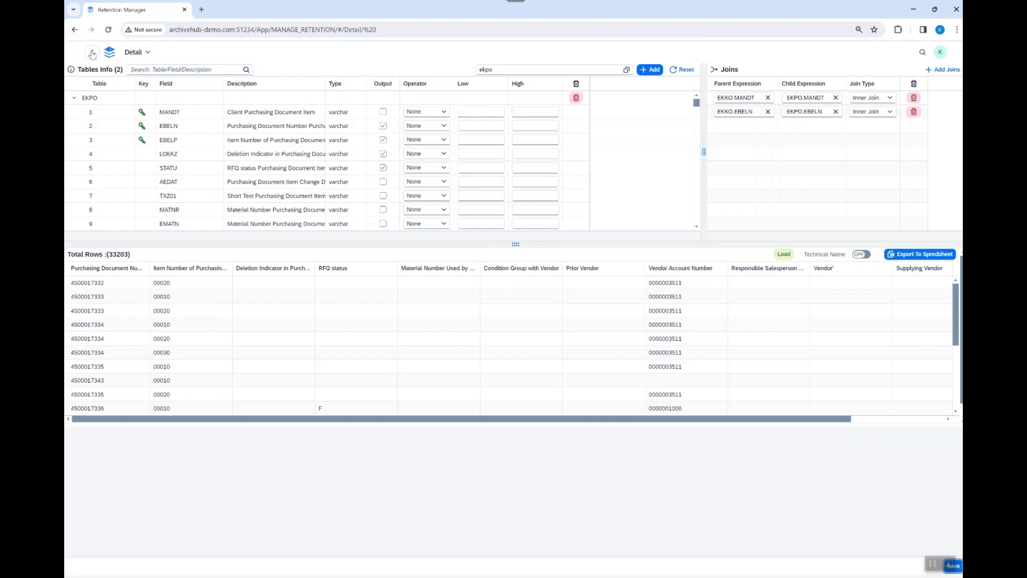
# Leave the retention query and the Manage Retention list, and go to the Retention_Apps group on the launchpad.
pyautogui.click(92, 53)
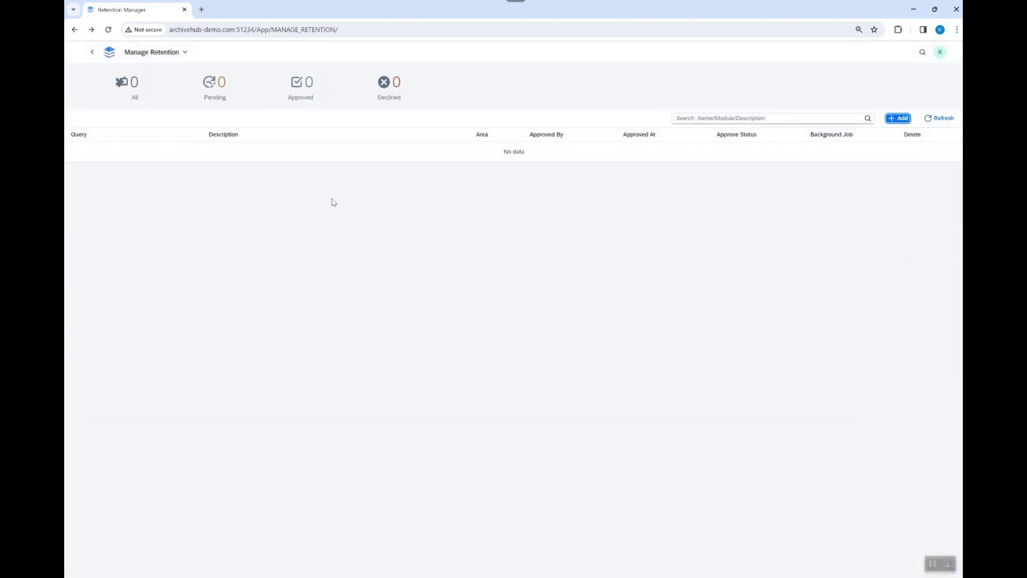
pyautogui.click(90, 53)
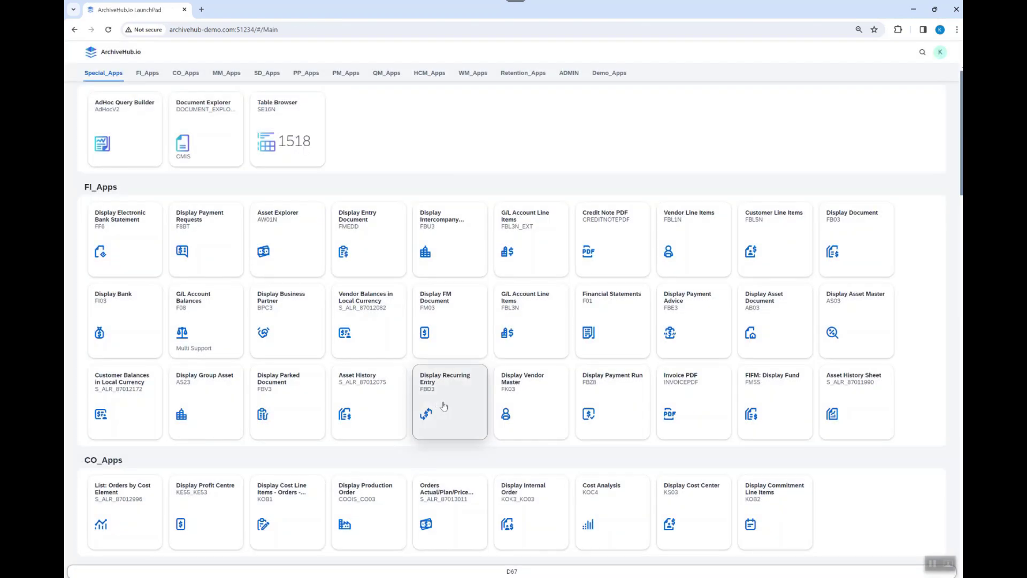
pyautogui.click(535, 74)
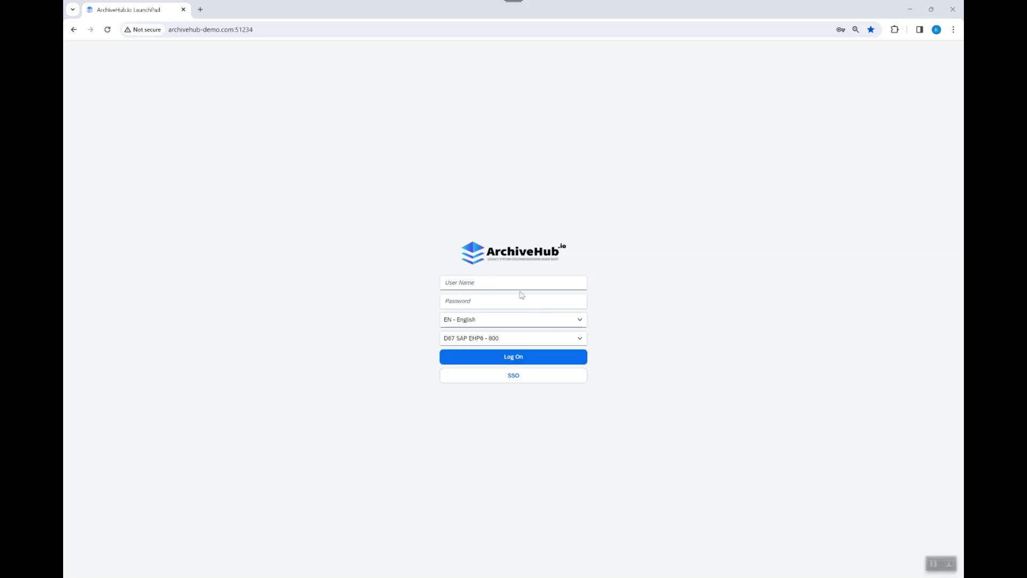
# Log on to the PeopleSoft 9 PSF system with the saved user name and password.
pyautogui.click(515, 282)
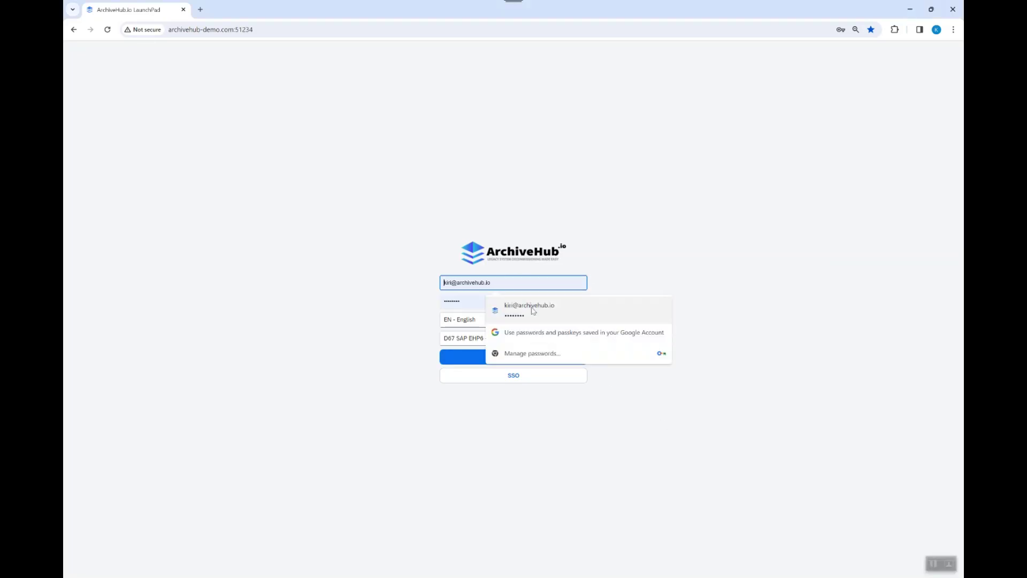
pyautogui.click(532, 309)
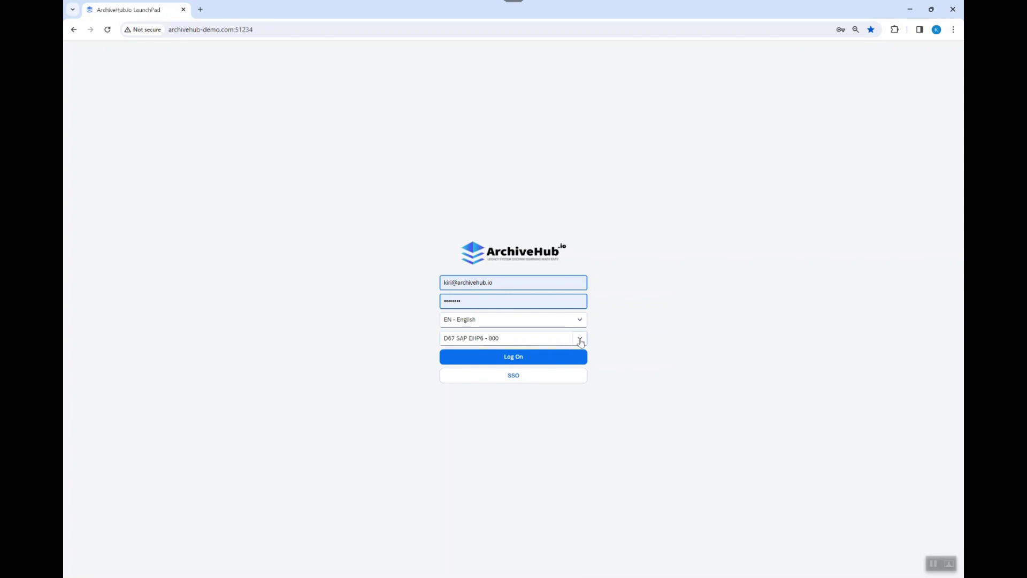
pyautogui.click(580, 339)
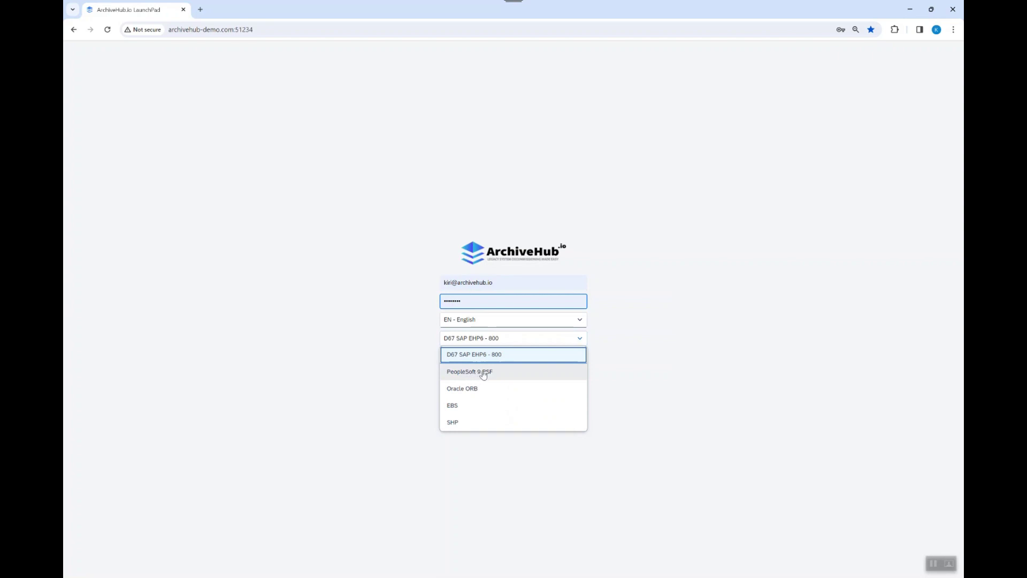
pyautogui.click(482, 374)
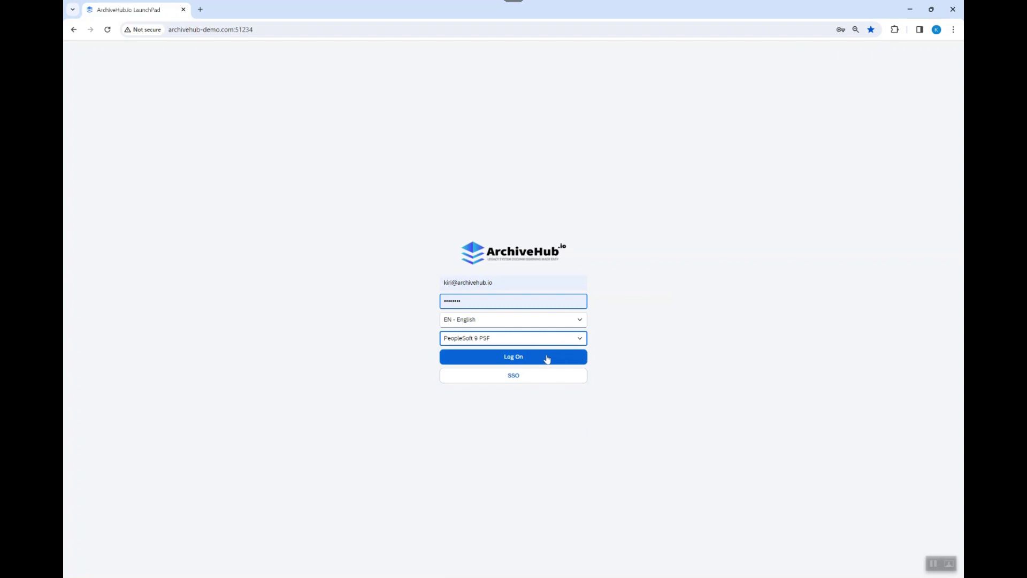
pyautogui.click(540, 357)
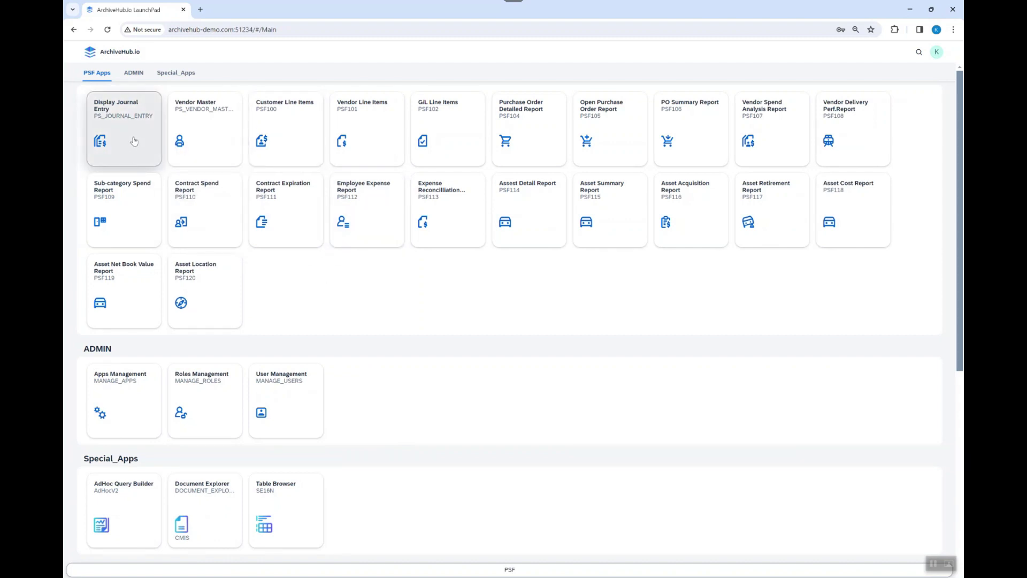
# Open Display Journal Entry, run it without filters and look through the columns of the journal list.
pyautogui.click(134, 142)
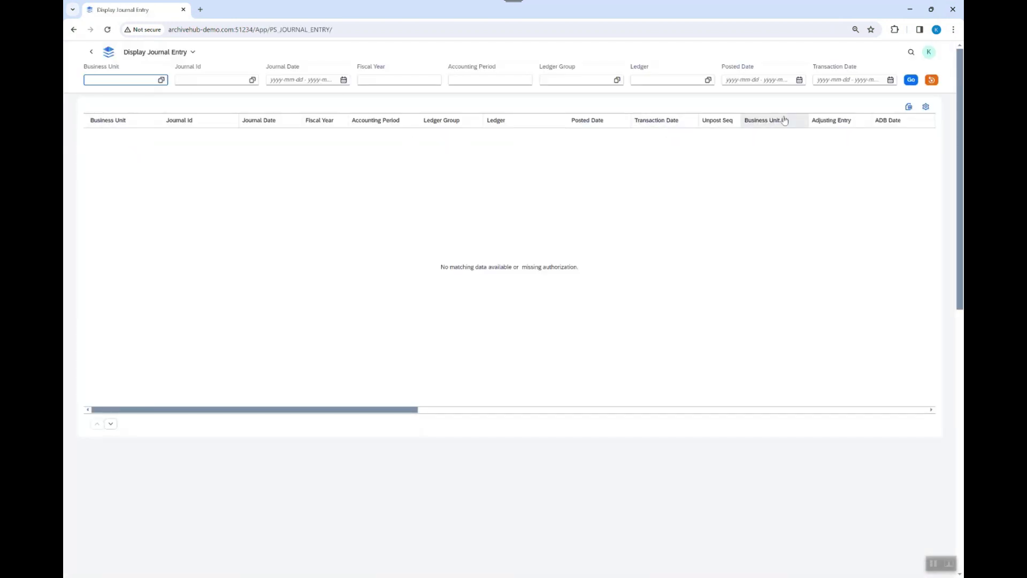
pyautogui.click(911, 81)
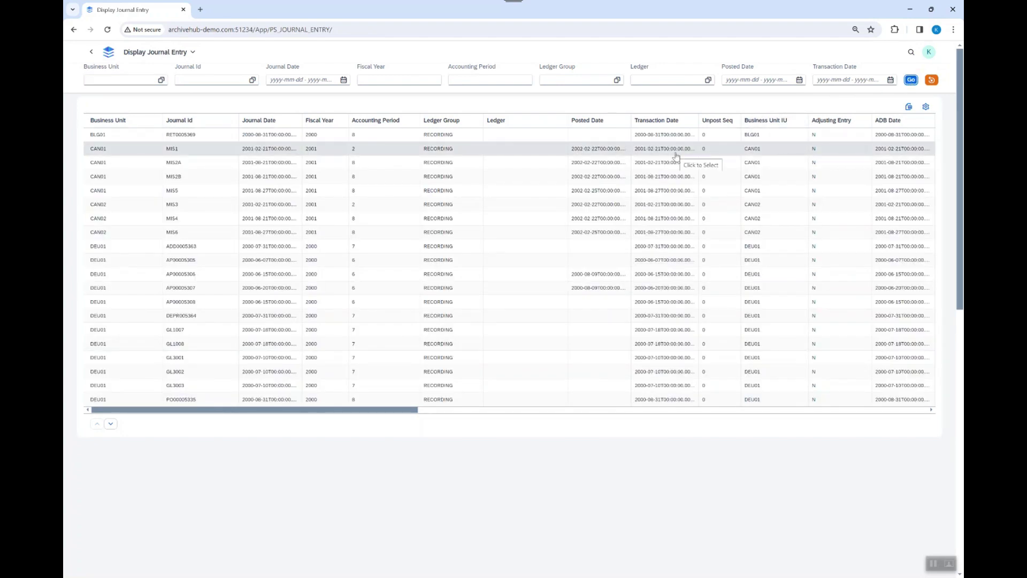
pyautogui.hscroll(4, 489, 259)
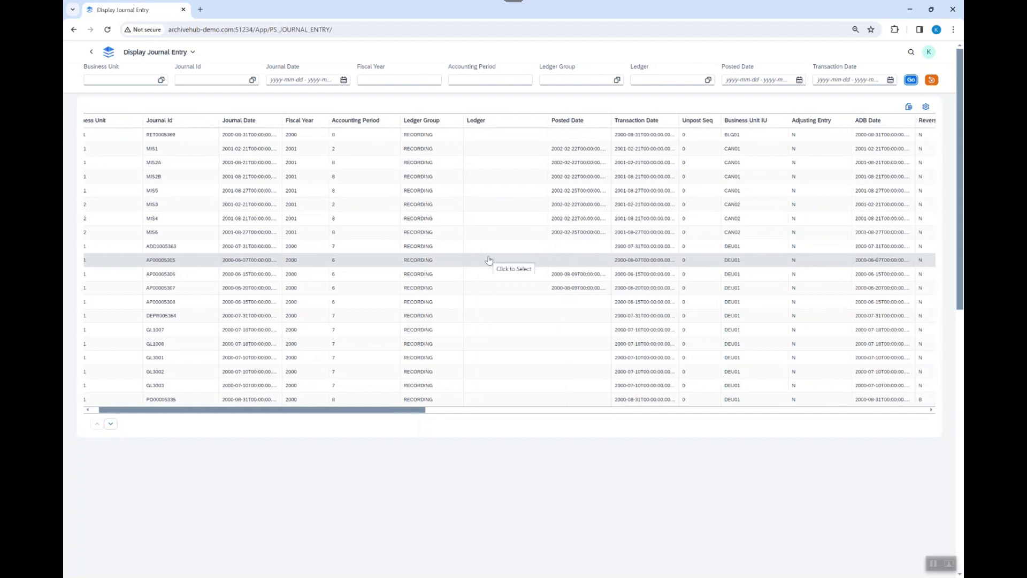
pyautogui.hscroll(6, 489, 260)
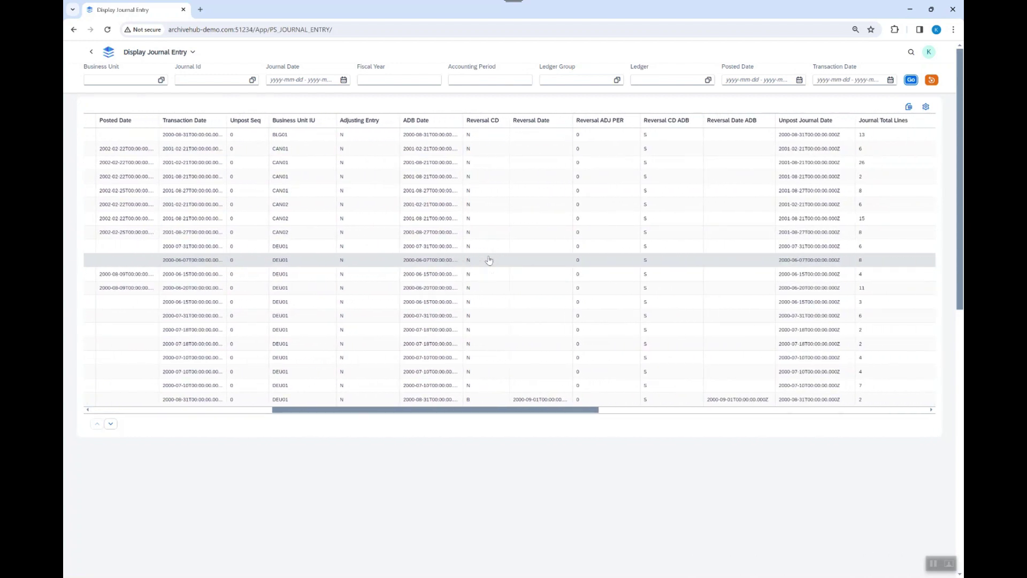
pyautogui.hscroll(-8, 488, 260)
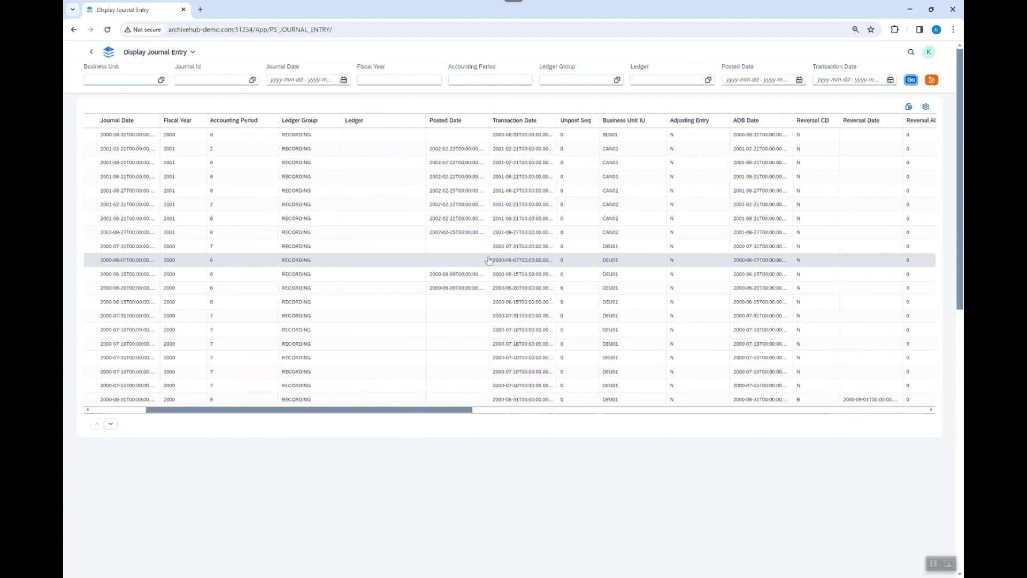
pyautogui.hscroll(-2, 488, 260)
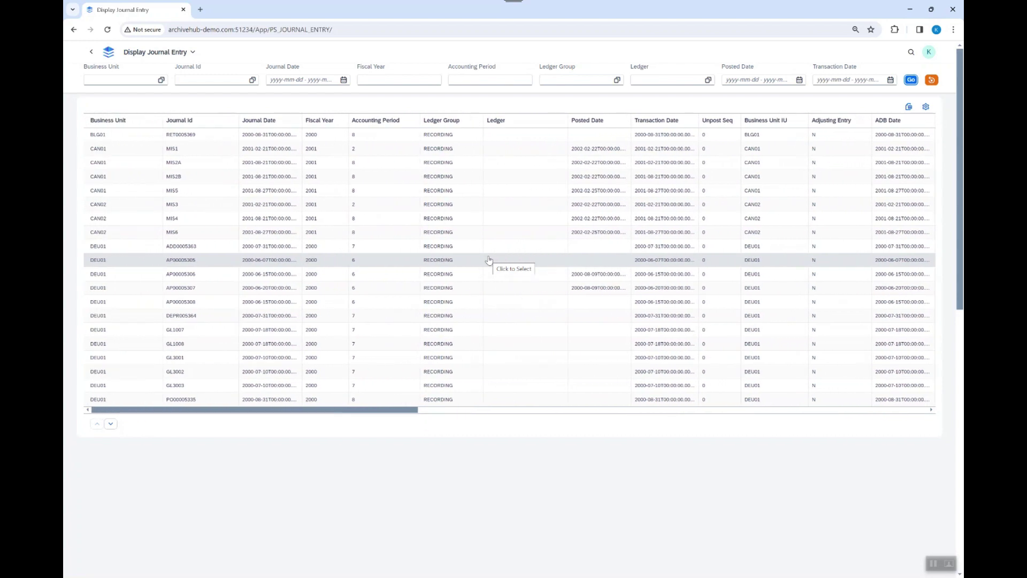
# Open journal entry AP00005307 of business unit DEU01 and examine its items, header note and attachments.
pyautogui.click(211, 288)
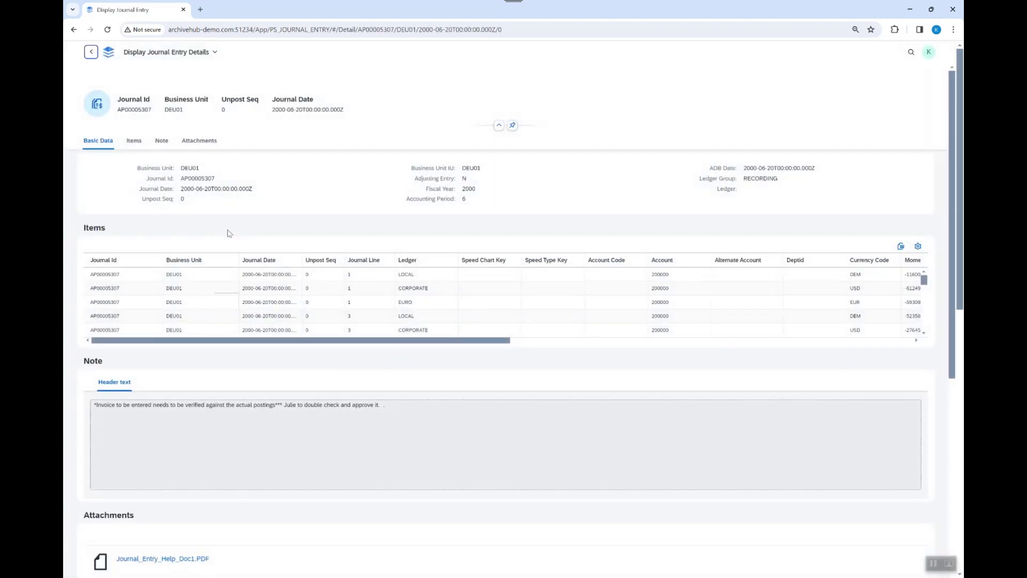
pyautogui.hscroll(5, 522, 312)
pyautogui.hscroll(1, 523, 312)
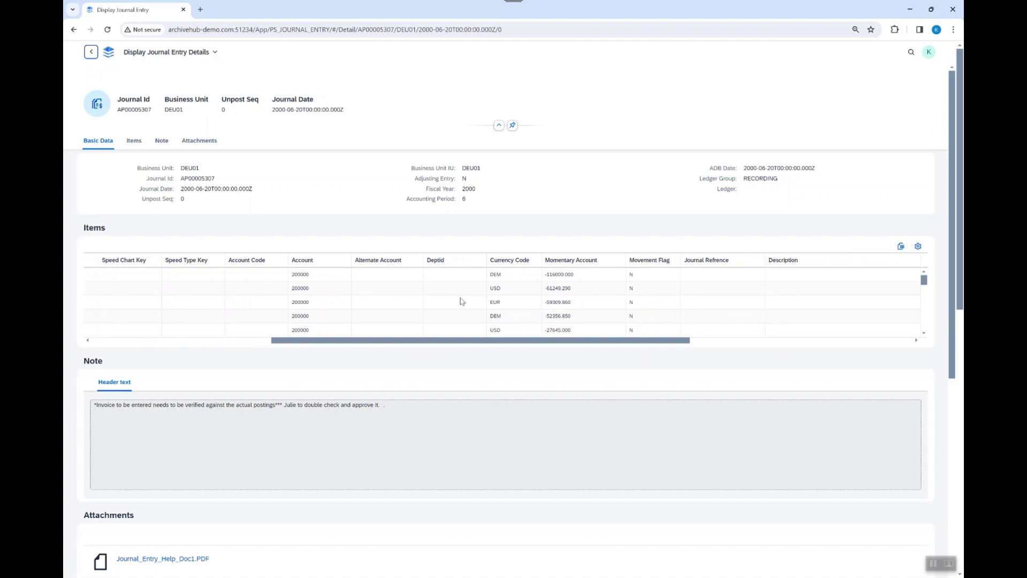
pyautogui.hscroll(-10, 458, 301)
pyautogui.hscroll(-7, 458, 301)
pyautogui.click(571, 338)
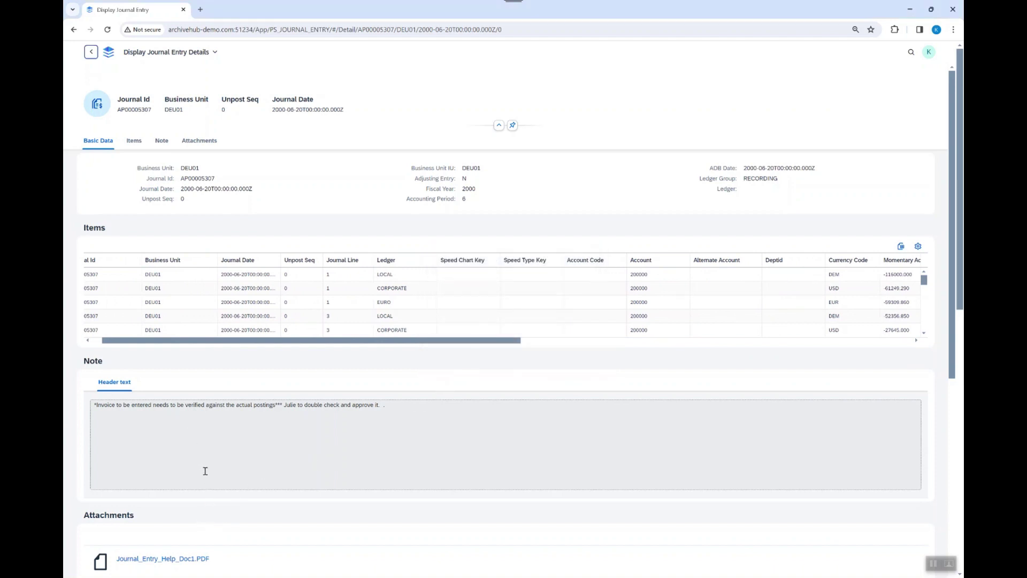
pyautogui.scroll(-1, 241, 467)
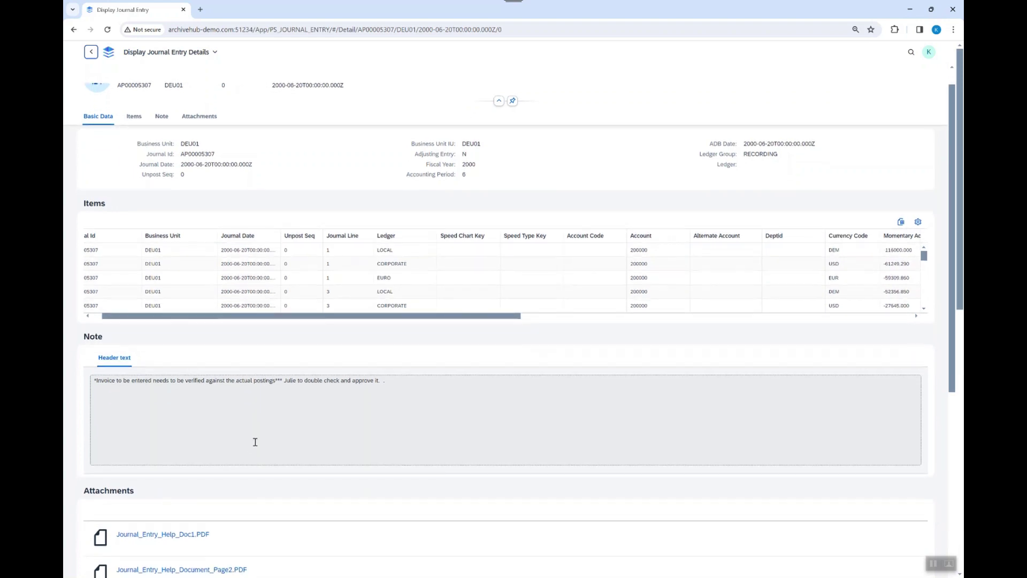
pyautogui.scroll(-1, 259, 434)
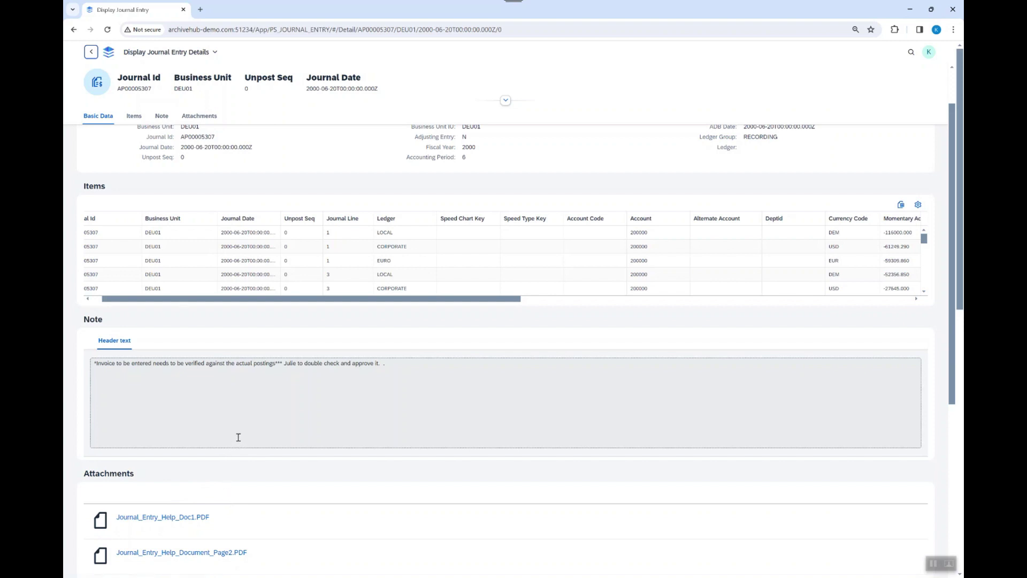
# View the attachments Journal_Entry_Help_Doc1.PDF and Journal_Entry_Help_Document_Page2.PDF, close each one and return to the launchpad.
pyautogui.click(164, 519)
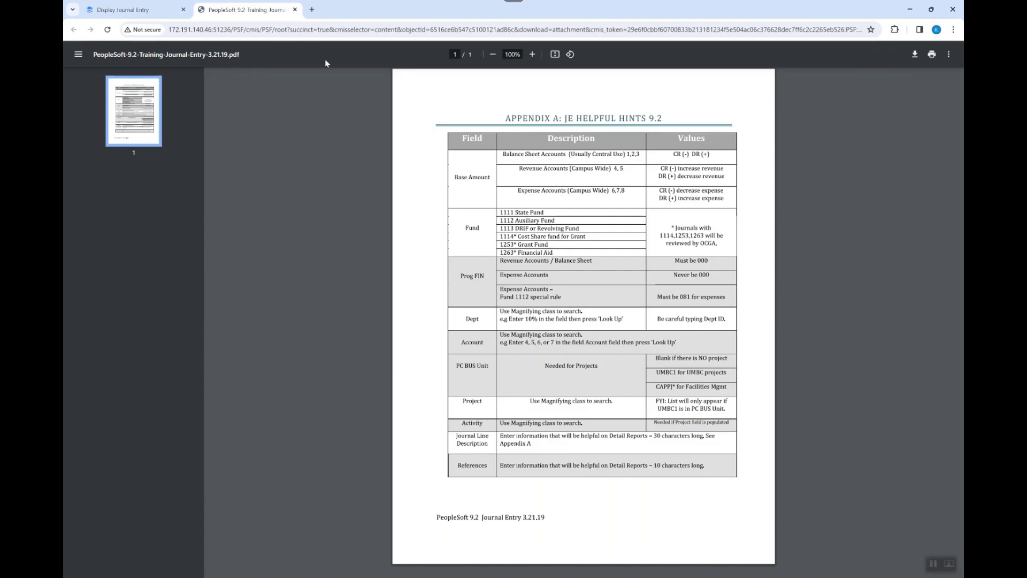
pyautogui.click(294, 9)
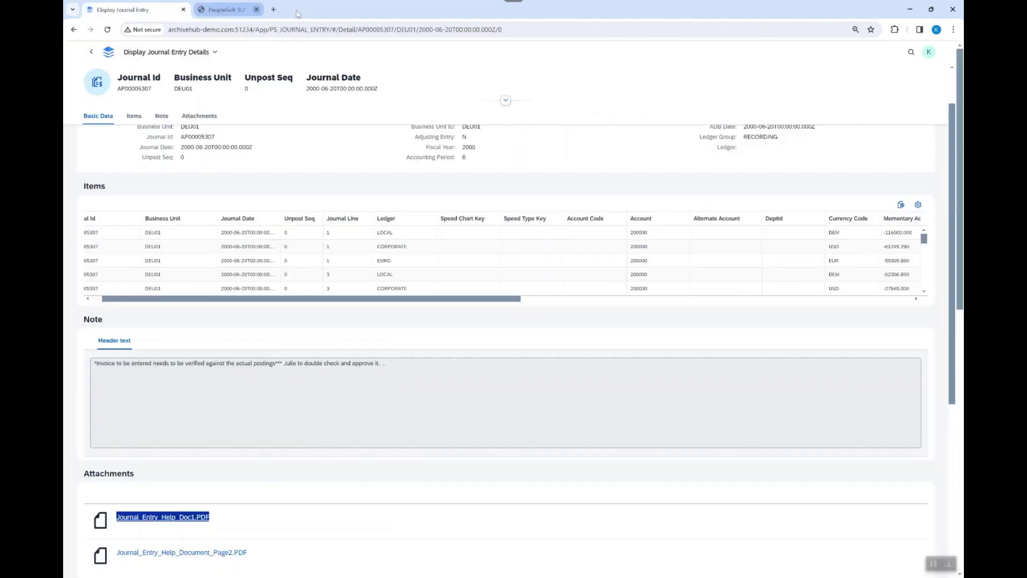
pyautogui.click(199, 554)
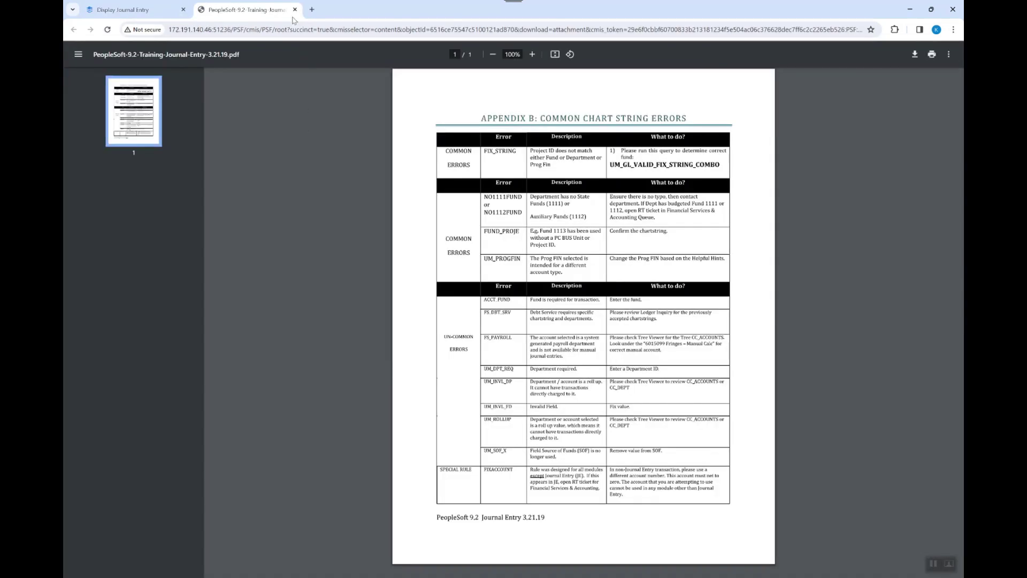
pyautogui.click(295, 10)
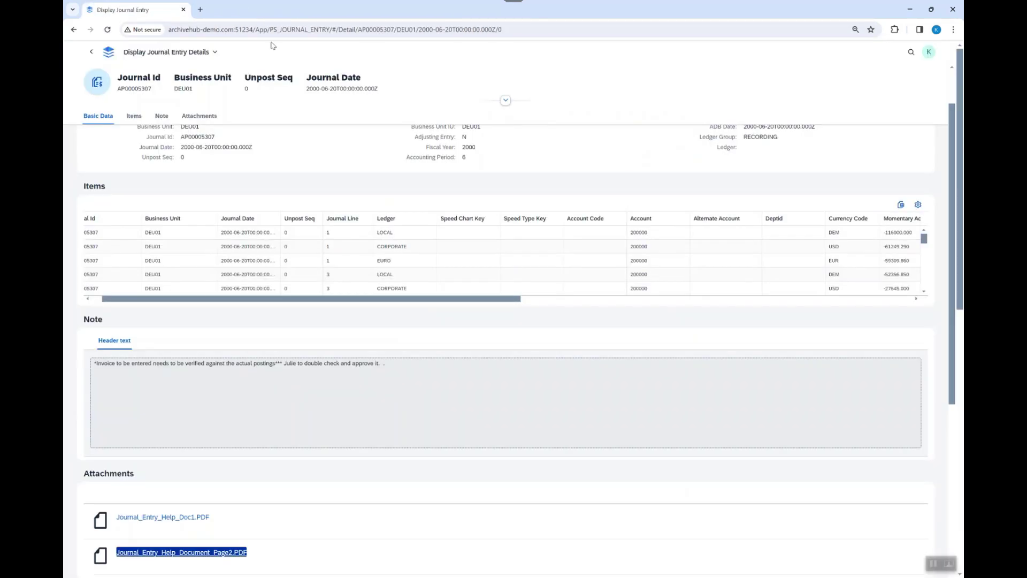
pyautogui.click(92, 52)
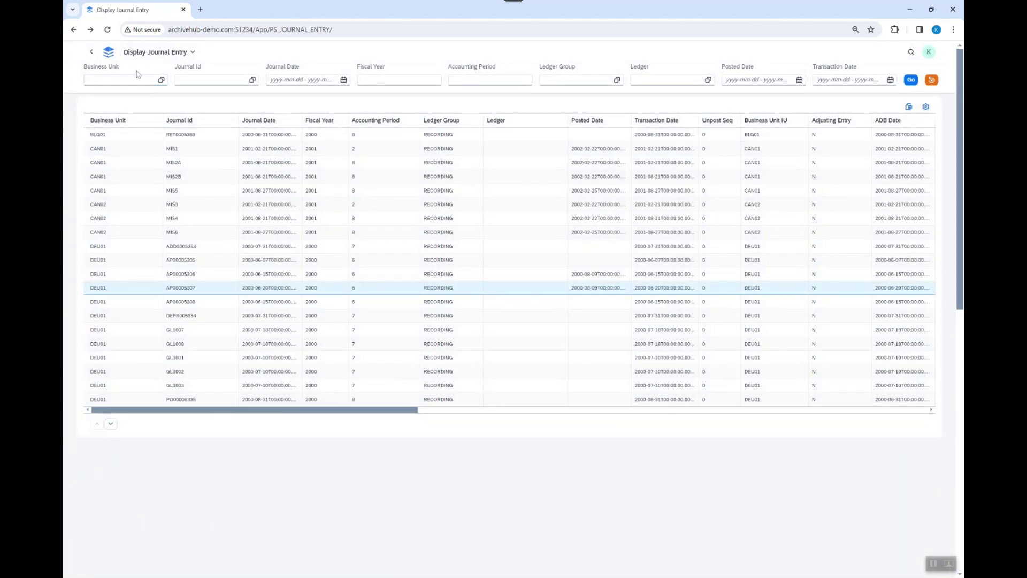
pyautogui.click(91, 54)
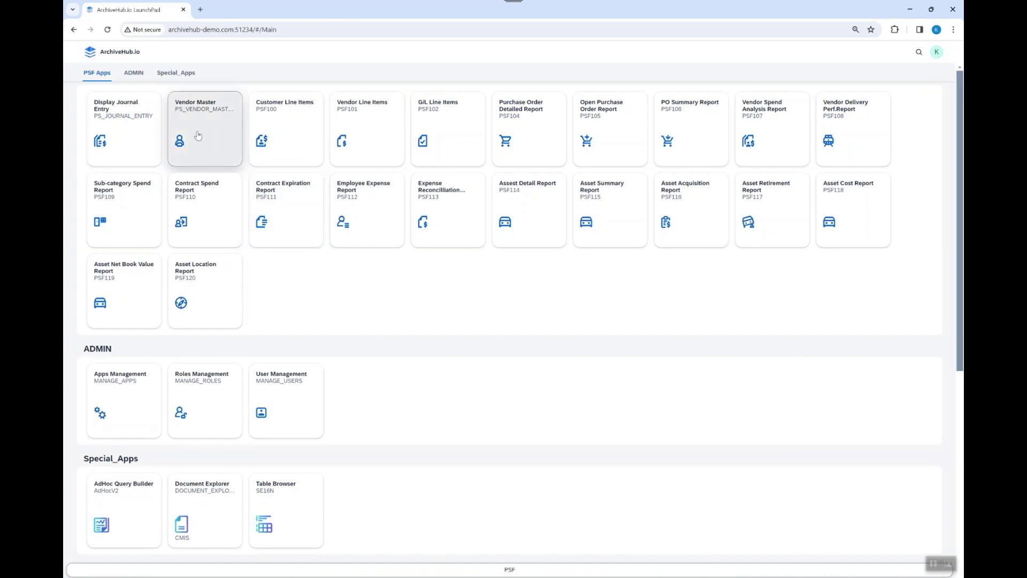
# Open Vendor Master, run it without filters and look through the columns of the vendor list.
pyautogui.click(198, 135)
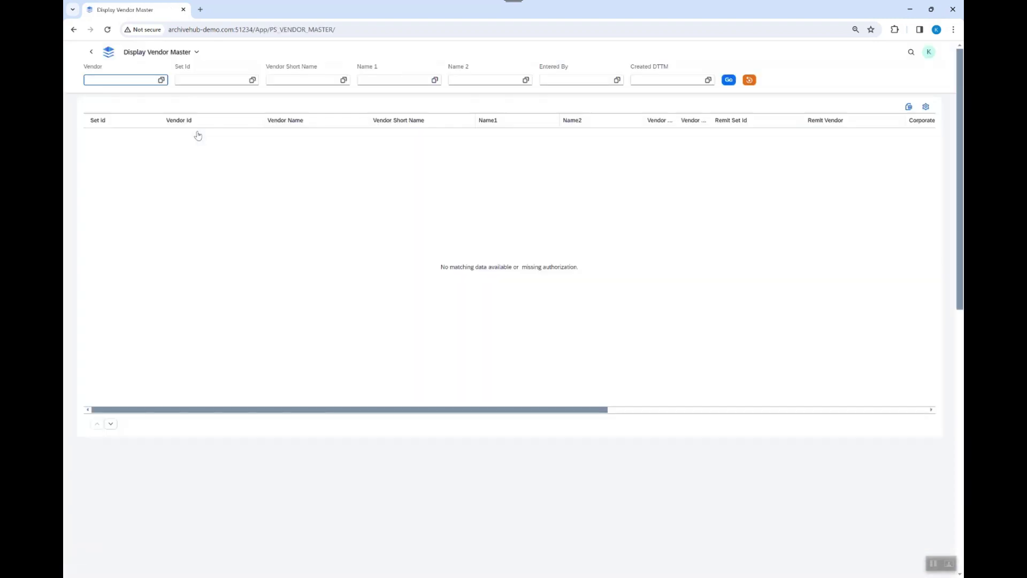
pyautogui.click(728, 80)
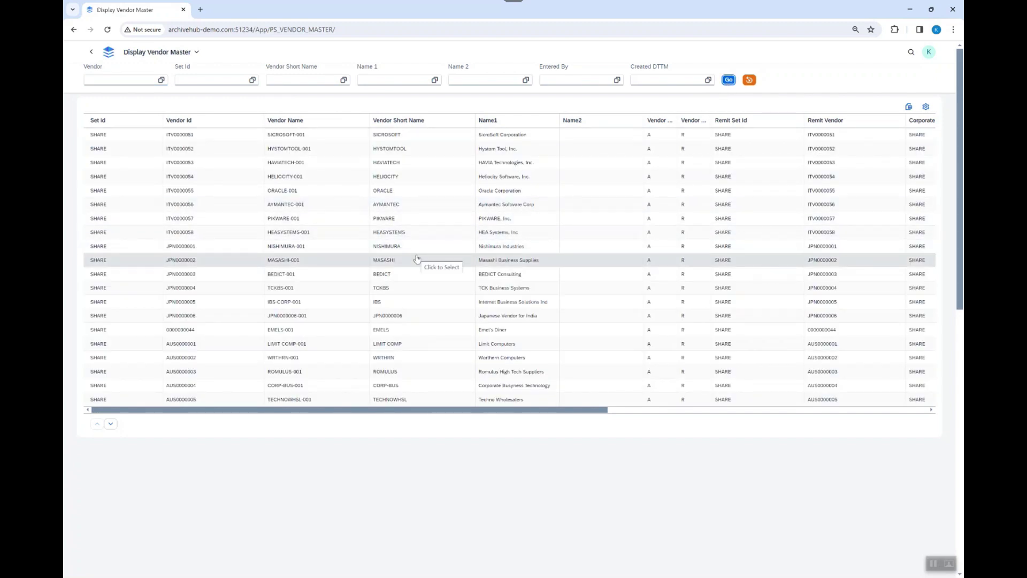
pyautogui.hscroll(3, 417, 258)
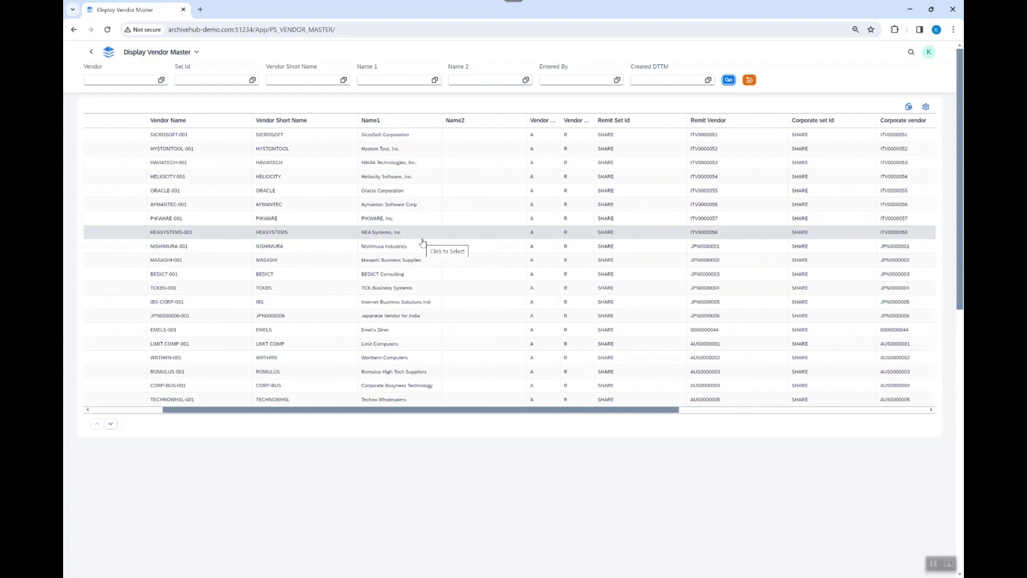
pyautogui.hscroll(-2, 348, 251)
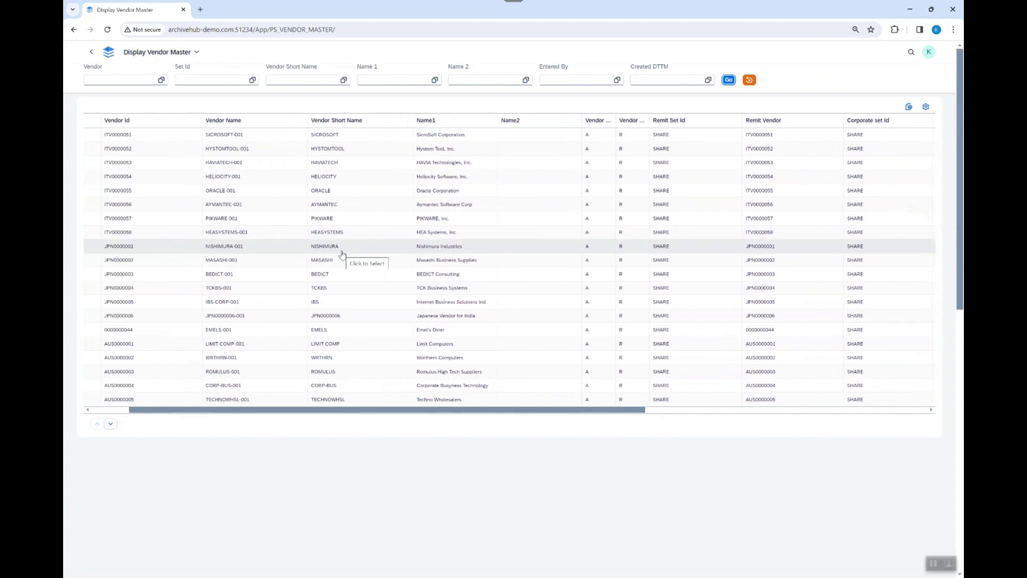
# Open the vendor Heliocity Software, Inc., examine its address details and return to the launchpad.
pyautogui.click(367, 180)
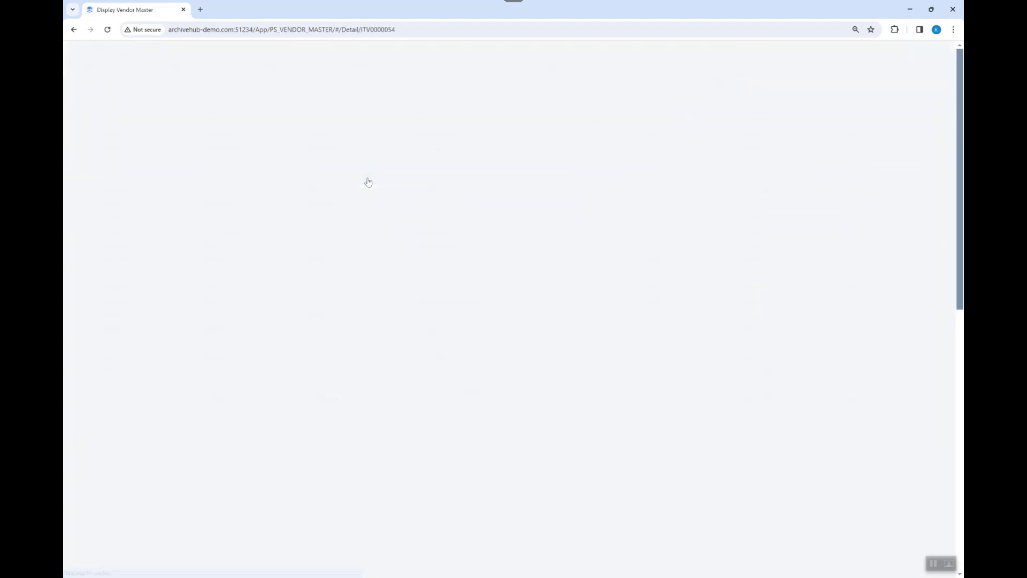
pyautogui.hscroll(2, 387, 206)
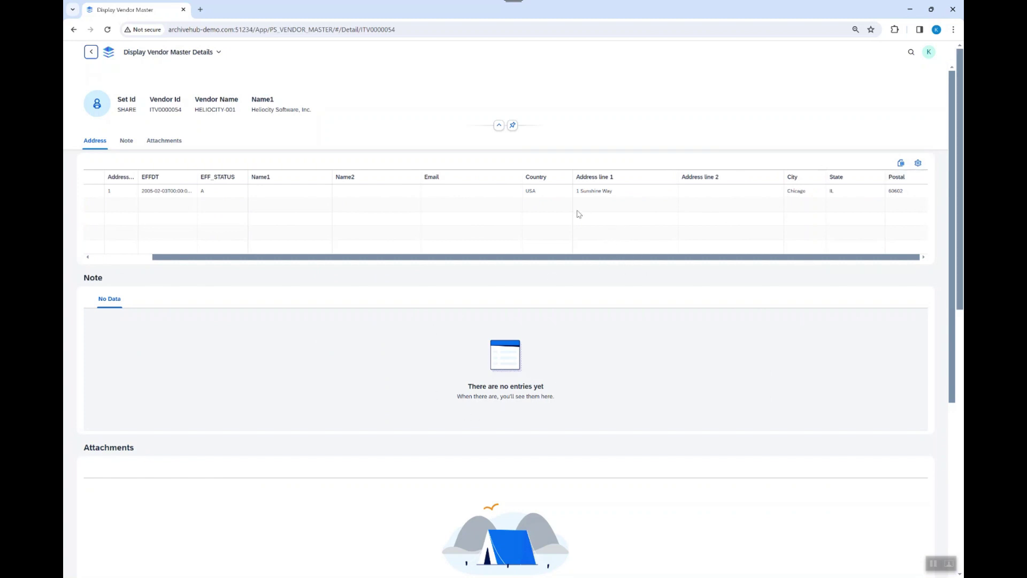
pyautogui.hscroll(-2, 375, 252)
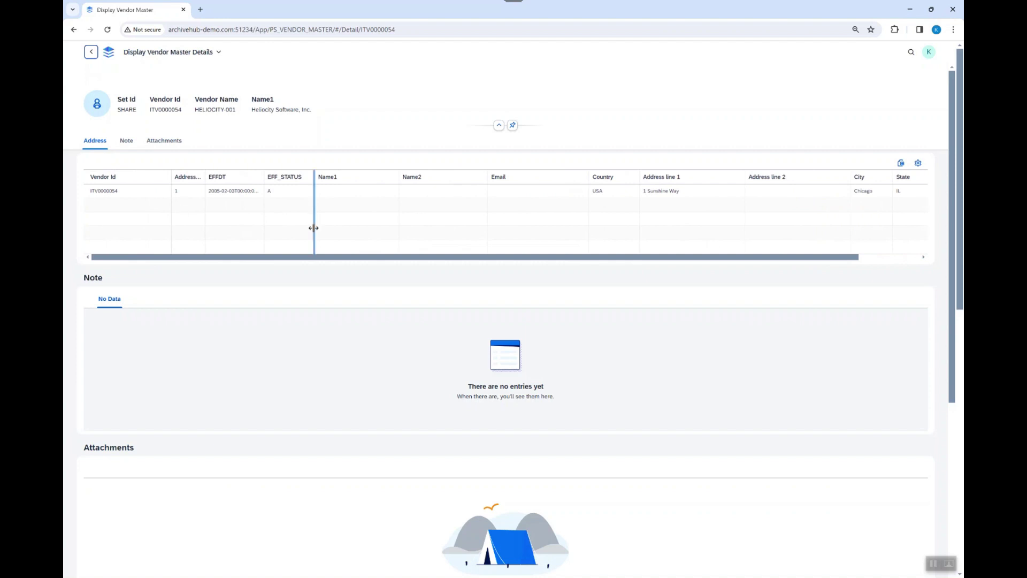
pyautogui.click(91, 53)
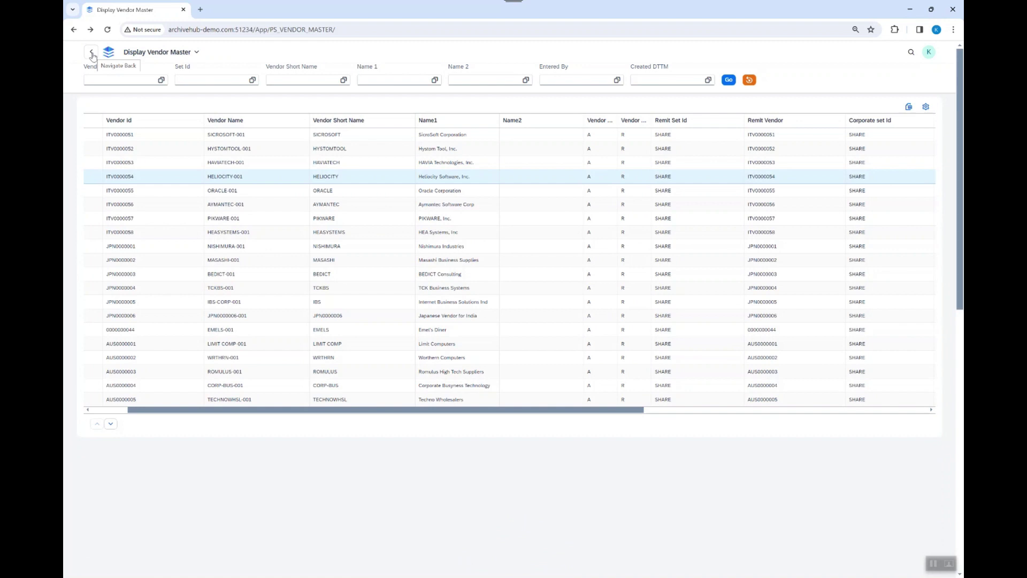
pyautogui.click(92, 55)
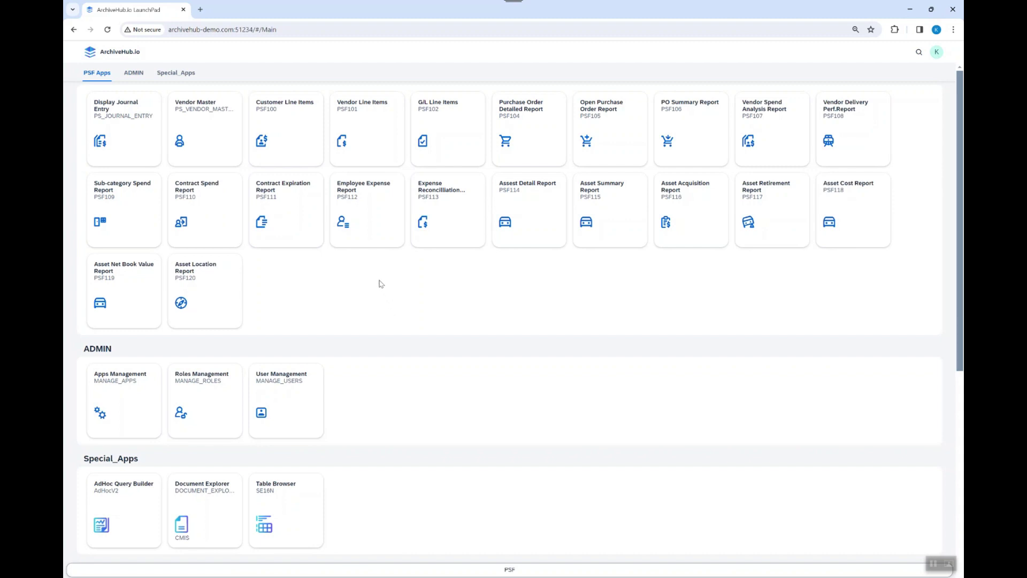
pyautogui.scroll(-1, 381, 284)
pyautogui.scroll(1, 381, 284)
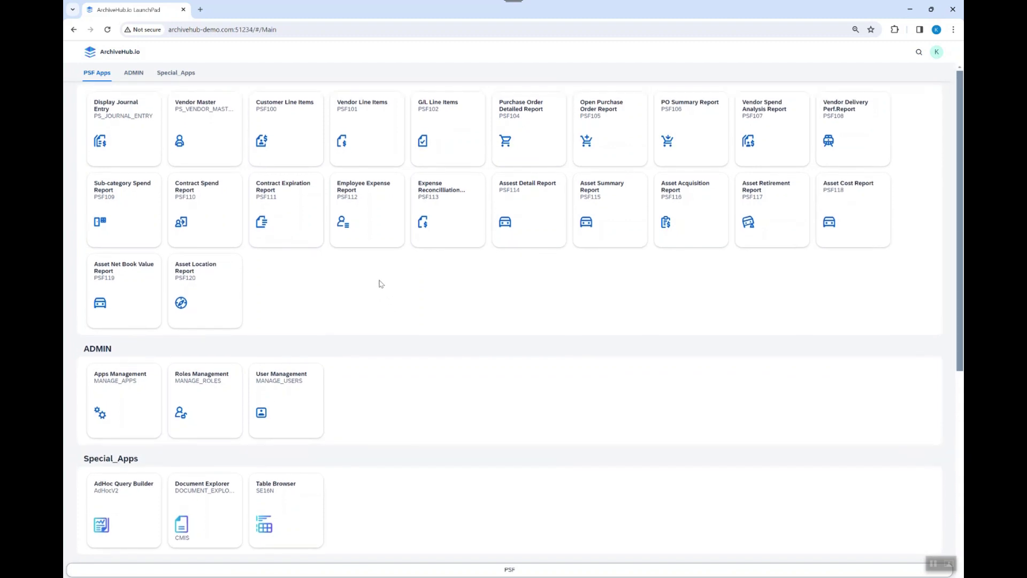